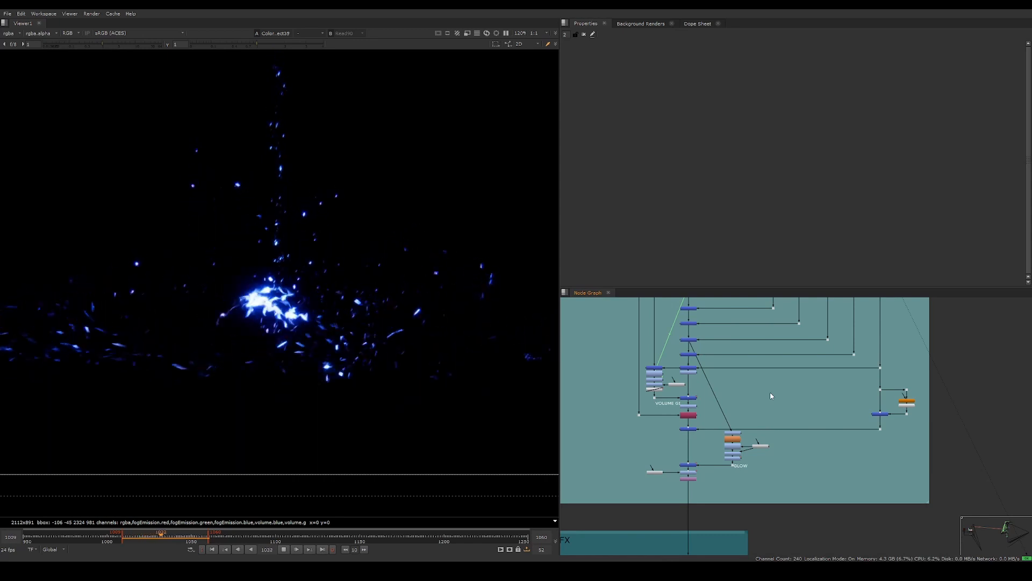
Compare the blue particle render with the volume shuffle output in the viewer
{"action": "key", "text": "2"}
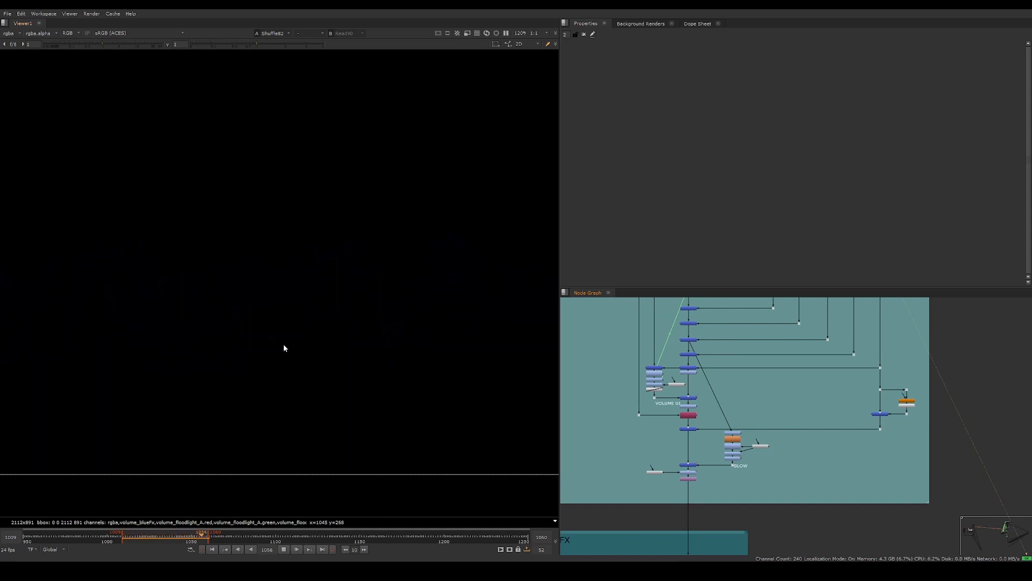
{"action": "key", "text": "2"}
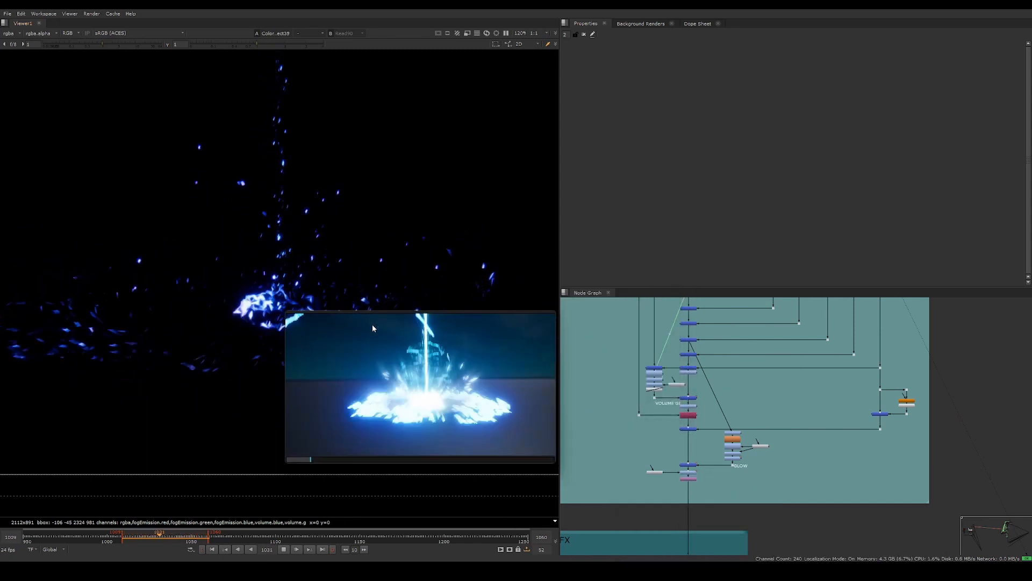
Enlarge the reference clip window and replay the blue ground burst from about one second in
{"action": "left_click_drag", "start_coordinate": [548, 311], "coordinate": [660, 206]}
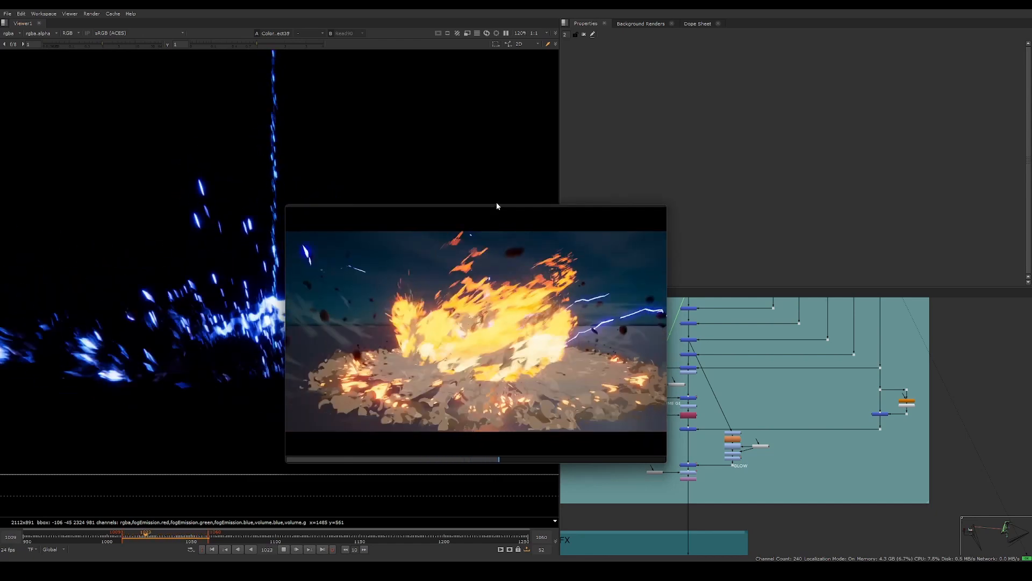
{"action": "left_click", "coordinate": [350, 450]}
{"action": "left_click", "coordinate": [330, 459]}
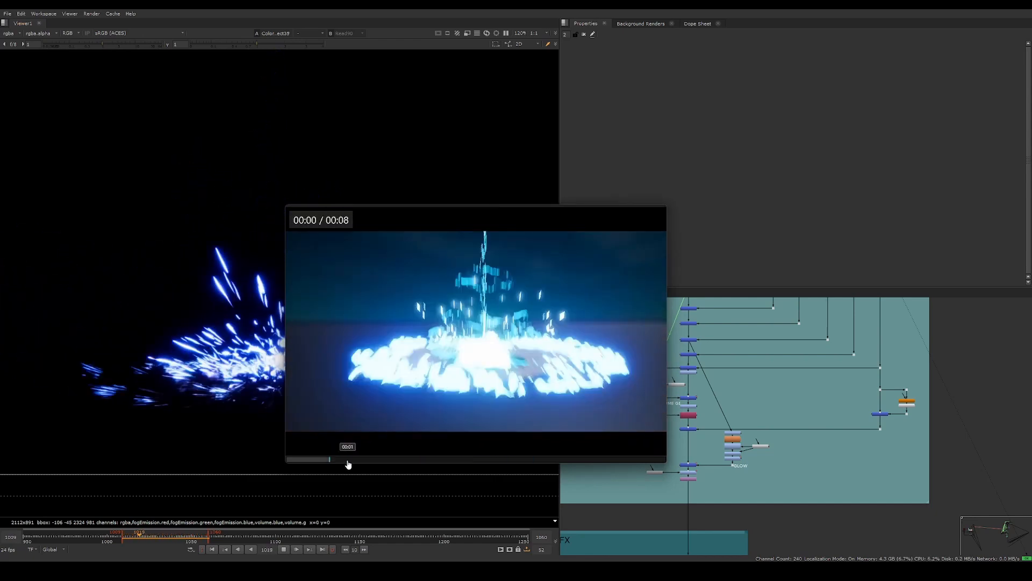
{"action": "left_click_drag", "start_coordinate": [334, 463], "coordinate": [320, 462]}
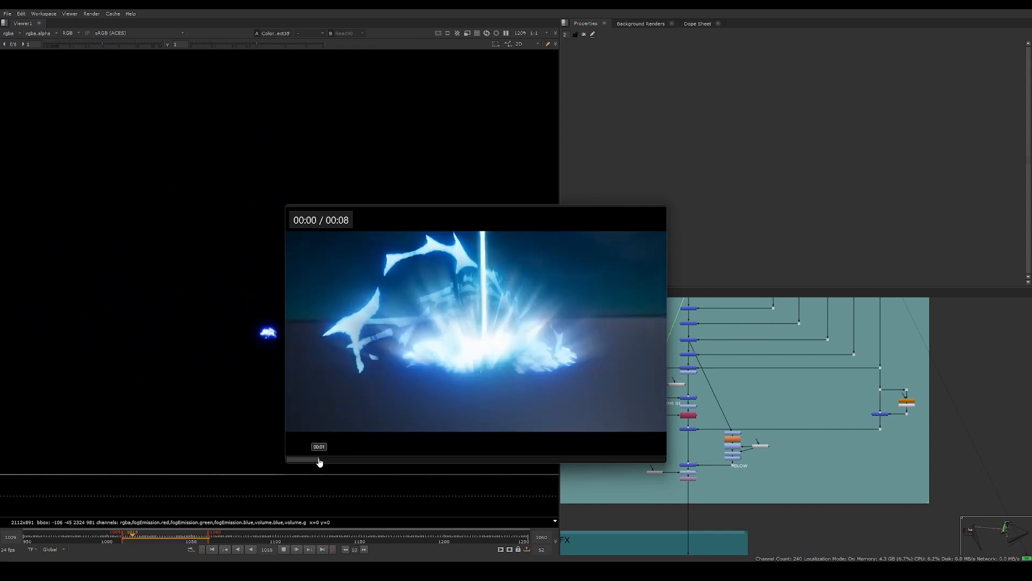
{"action": "key", "text": "space"}
{"action": "key", "text": "space"}
Step back and forth through the reference clip's blue ground shockwave, pausing and replaying its expansion
{"action": "key", "text": "space"}
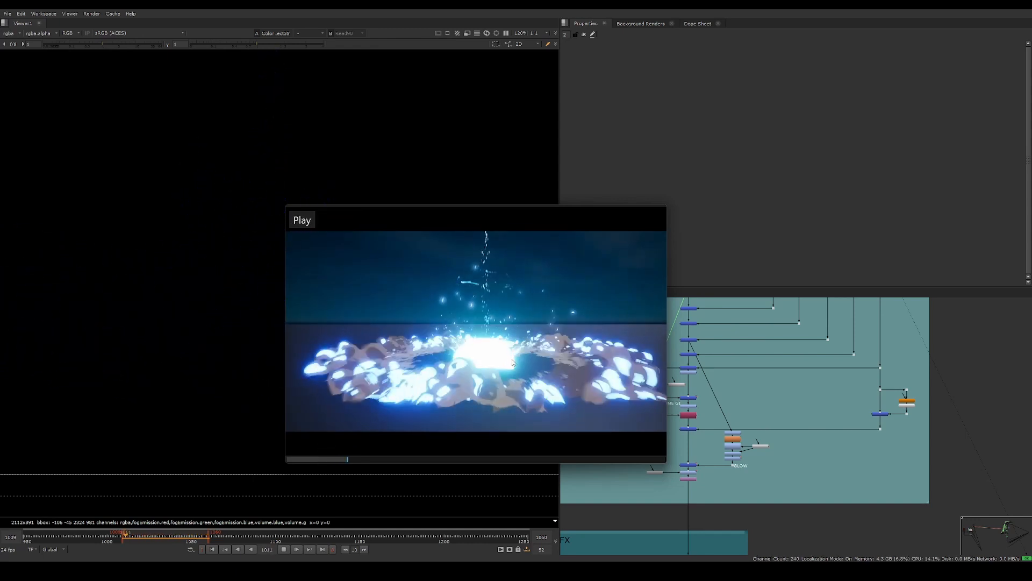
{"action": "key", "text": "space"}
{"action": "left_click", "coordinate": [341, 461]}
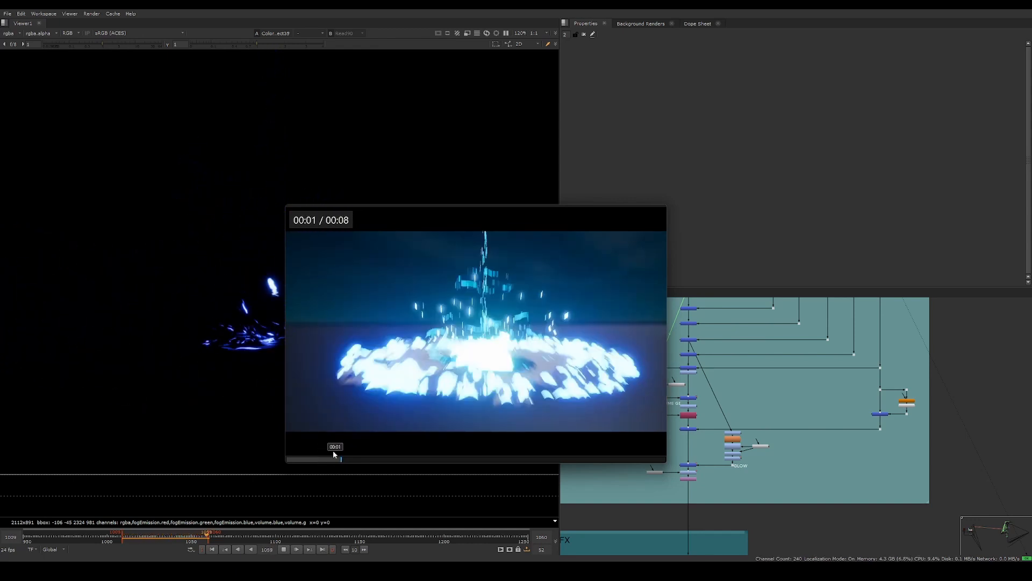
{"action": "key", "text": "space"}
{"action": "key", "text": "space"}
{"action": "left_click", "coordinate": [325, 461]}
{"action": "key", "text": "space"}
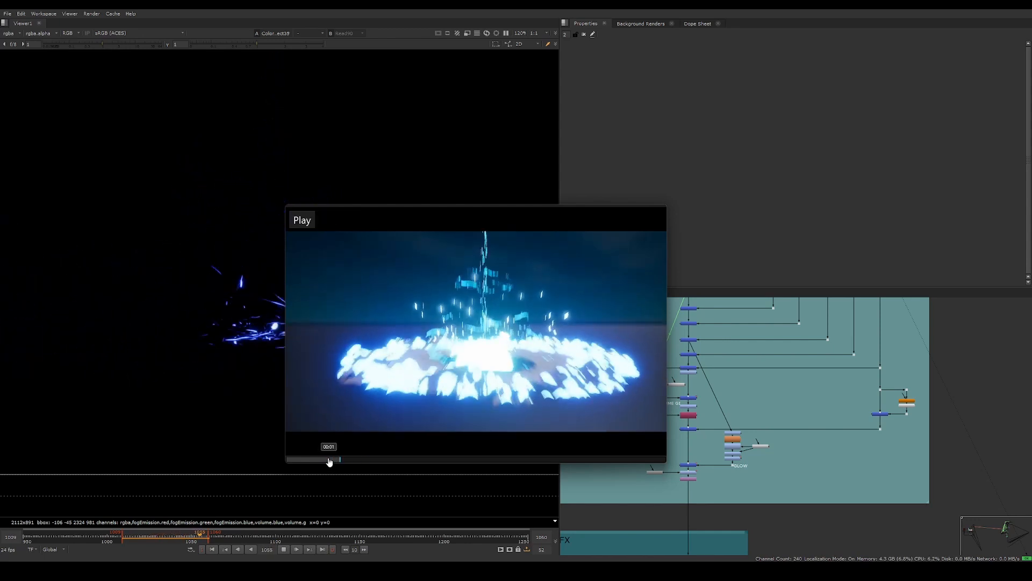
{"action": "key", "text": "space"}
{"action": "left_click", "coordinate": [337, 461]}
{"action": "key", "text": "space"}
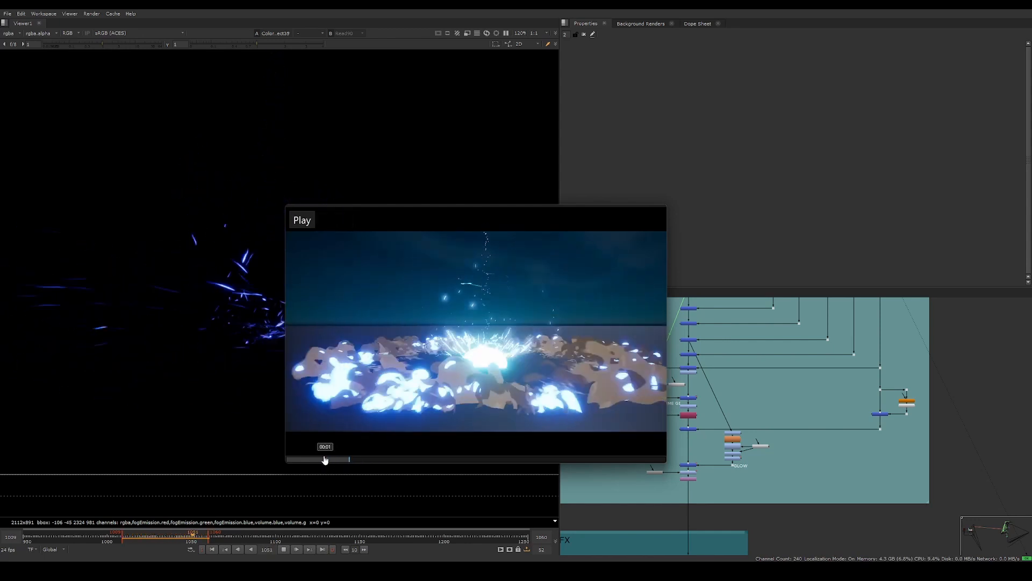
{"action": "key", "text": "space"}
{"action": "left_click", "coordinate": [319, 461]}
Play the reference clip from the start of the blue strike to the inverted-colour flash, and dismiss it
{"action": "key", "text": "space"}
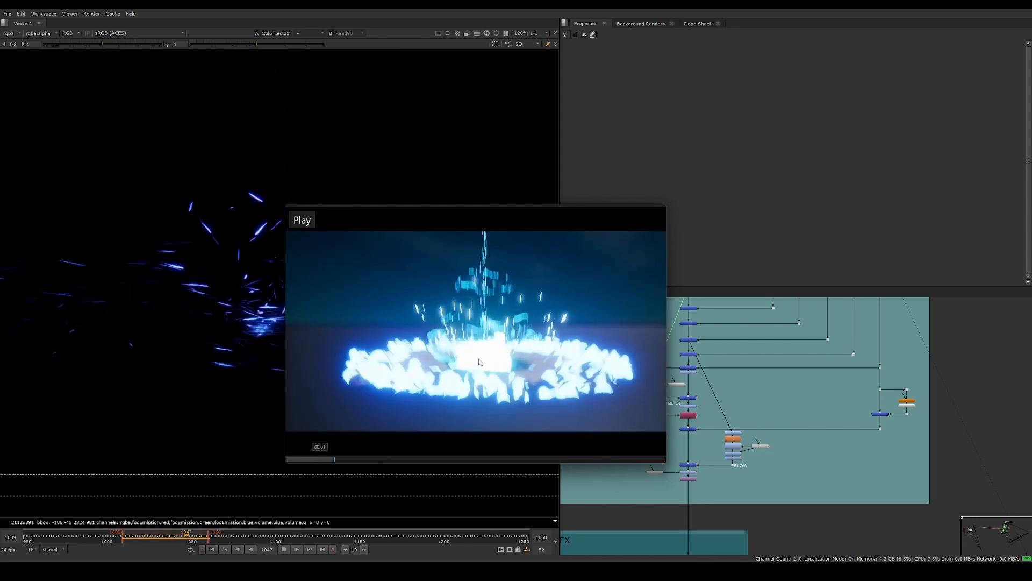
{"action": "key", "text": "space"}
{"action": "left_click", "coordinate": [315, 460]}
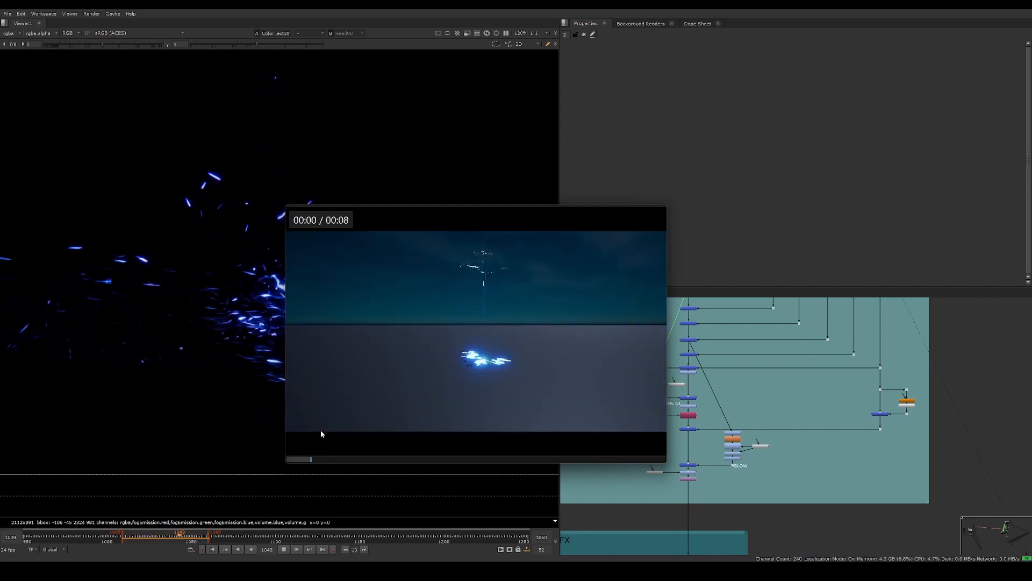
{"action": "key", "text": "space"}
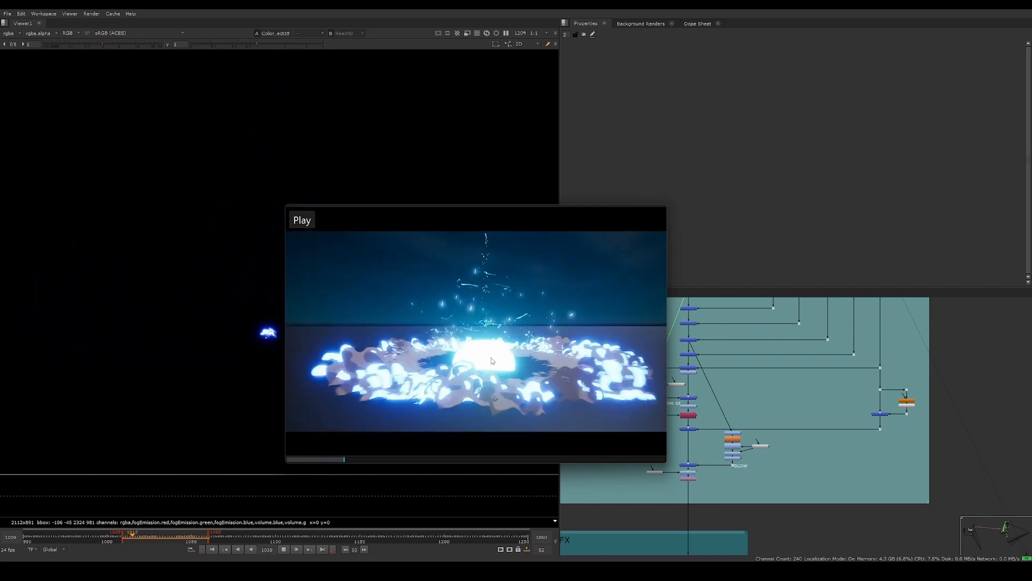
{"action": "left_click", "coordinate": [315, 461]}
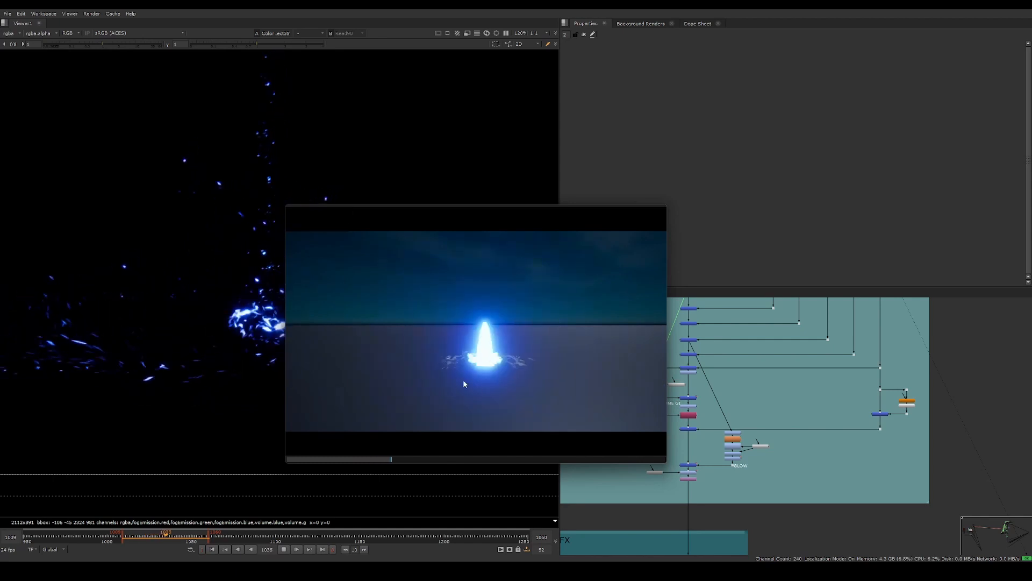
{"action": "key", "text": "space"}
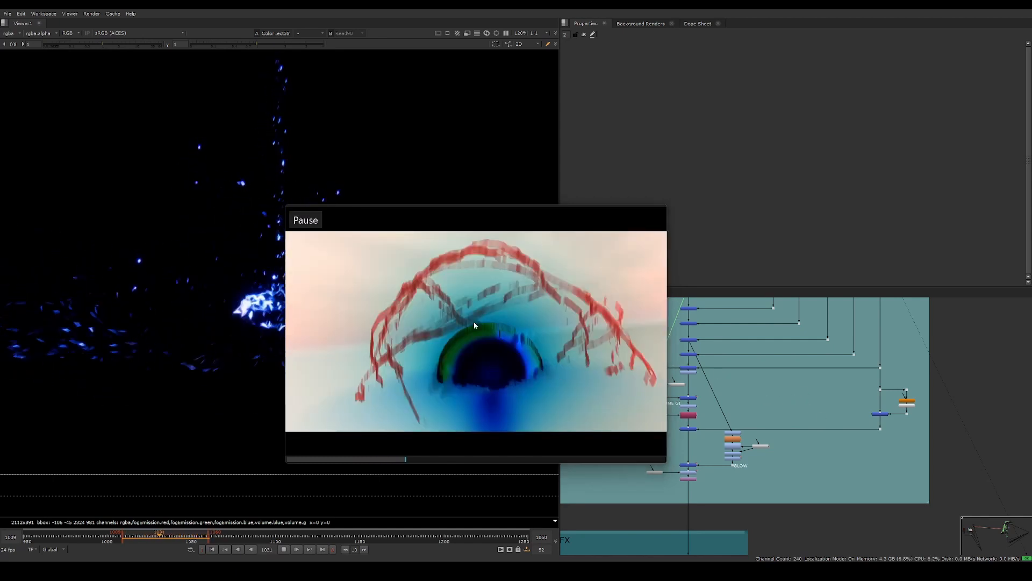
{"action": "left_click_drag", "start_coordinate": [486, 263], "coordinate": [822, 408]}
{"action": "right_click", "coordinate": [822, 408]}
{"action": "left_click", "coordinate": [830, 403]}
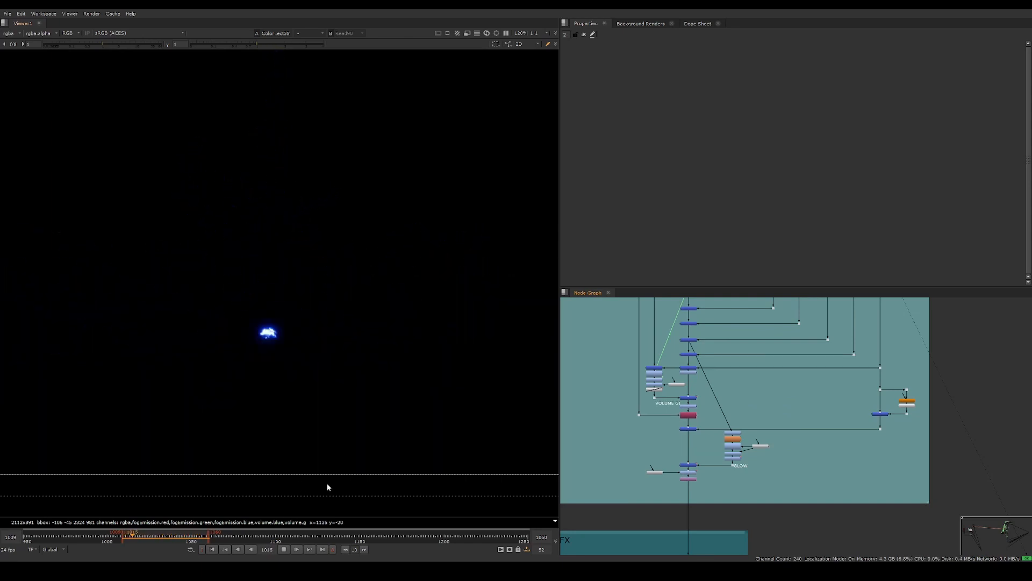
View the blue volume shuffle output in the viewer and stop playback
{"action": "key", "text": "2"}
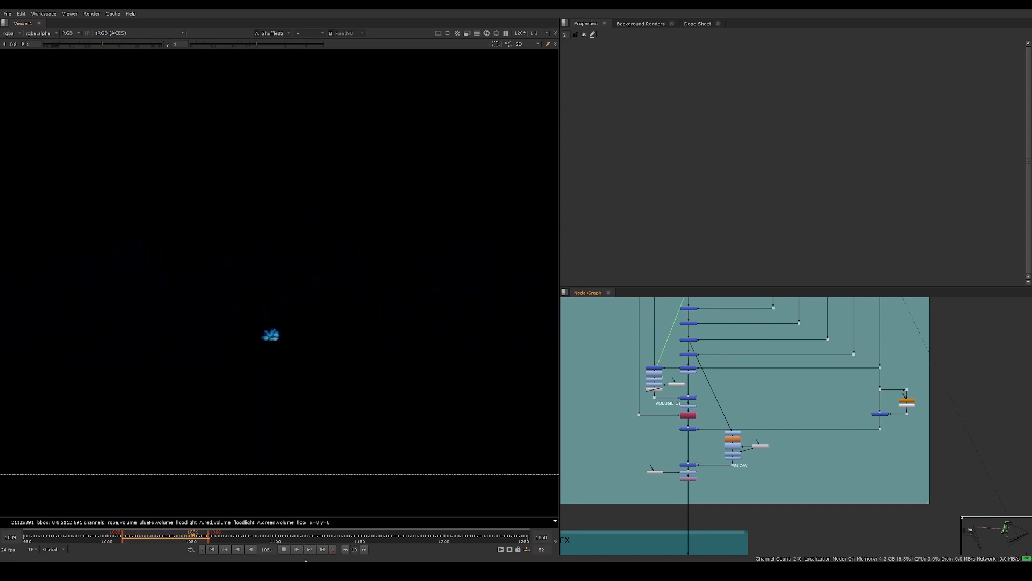
{"action": "left_click", "coordinate": [284, 550]}
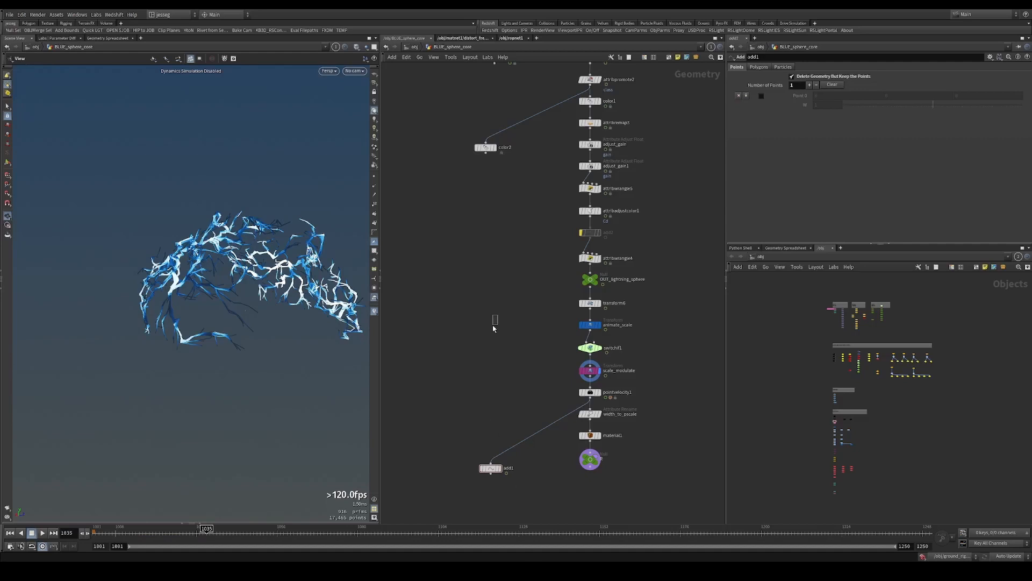
Switch to Houdini, look over the BLUE objects at object level, and re-enter the BLUE_sphere_core network
{"action": "scroll", "coordinate": [494, 328], "scroll_direction": "down", "scroll_amount": 6}
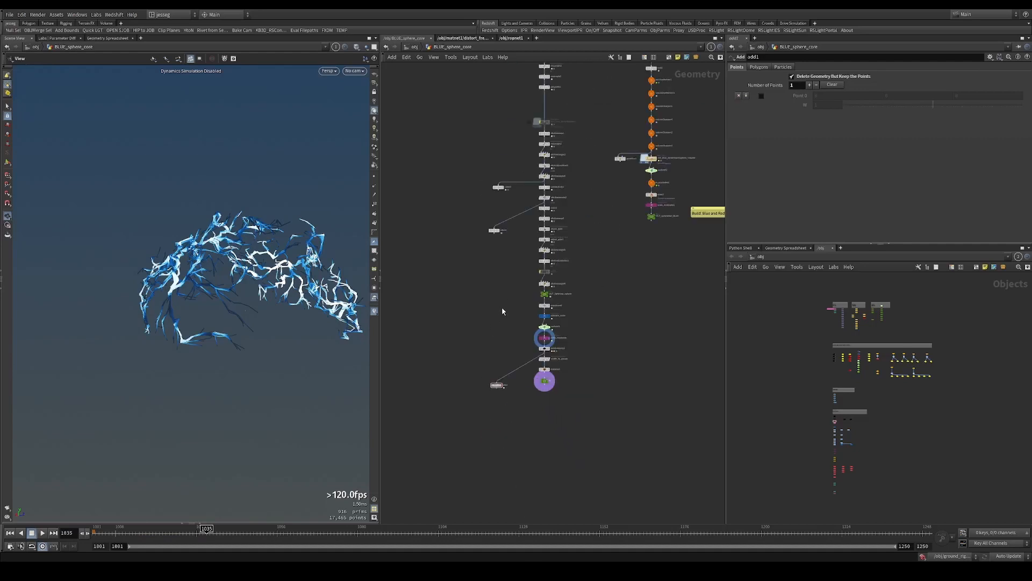
{"action": "left_click", "coordinate": [413, 47]}
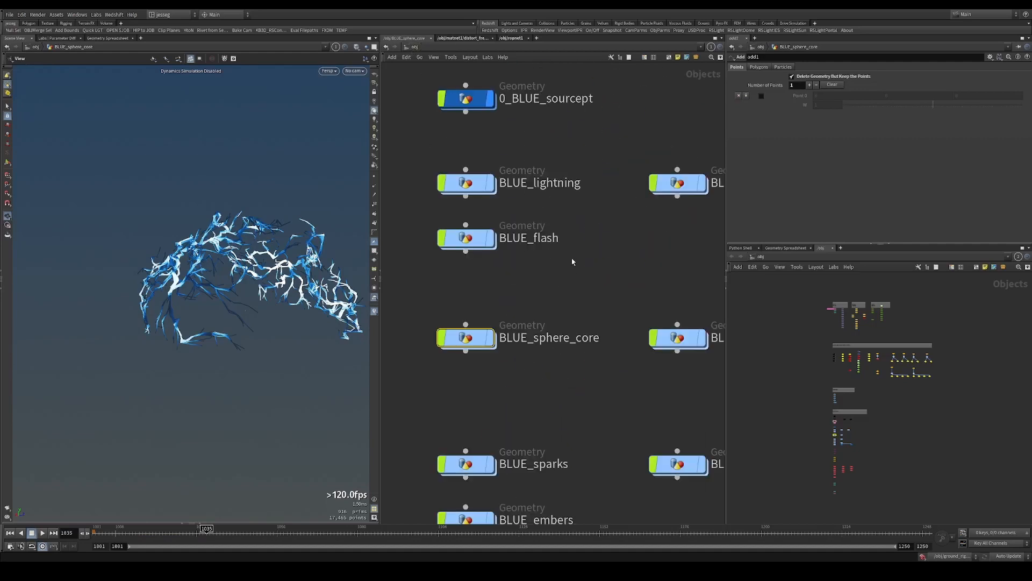
{"action": "left_click_drag", "start_coordinate": [575, 283], "coordinate": [467, 348]}
{"action": "scroll", "coordinate": [531, 309], "scroll_direction": "down", "scroll_amount": 1}
{"action": "scroll", "coordinate": [520, 315], "scroll_direction": "down", "scroll_amount": 2}
{"action": "left_click", "coordinate": [505, 327]}
{"action": "scroll", "coordinate": [468, 315], "scroll_direction": "up", "scroll_amount": 2}
{"action": "scroll", "coordinate": [467, 315], "scroll_direction": "up", "scroll_amount": 1}
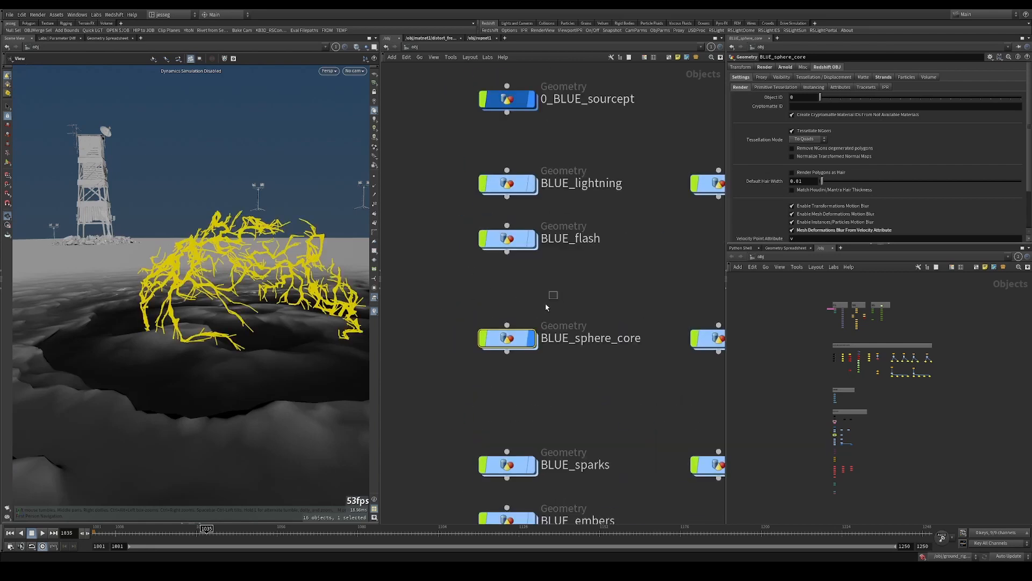
{"action": "double_click", "coordinate": [508, 342]}
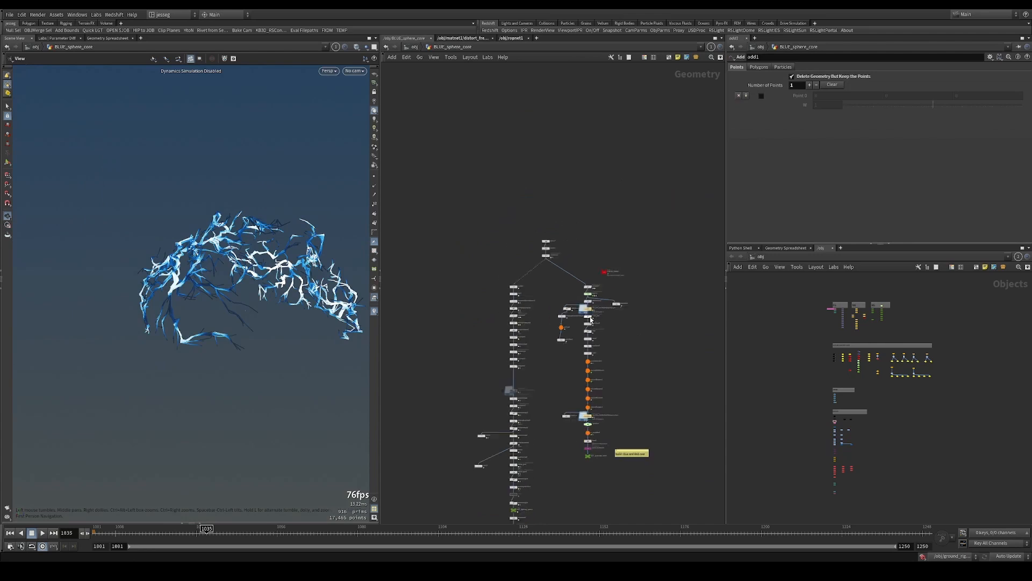
Display the sim_blue_biribiriSwirlSphere_volume file cache in the core branch and inspect it in the viewport
{"action": "middle_click_drag", "start_coordinate": [715, 461], "coordinate": [707, 316]}
{"action": "scroll", "coordinate": [678, 314], "scroll_direction": "up", "scroll_amount": 4}
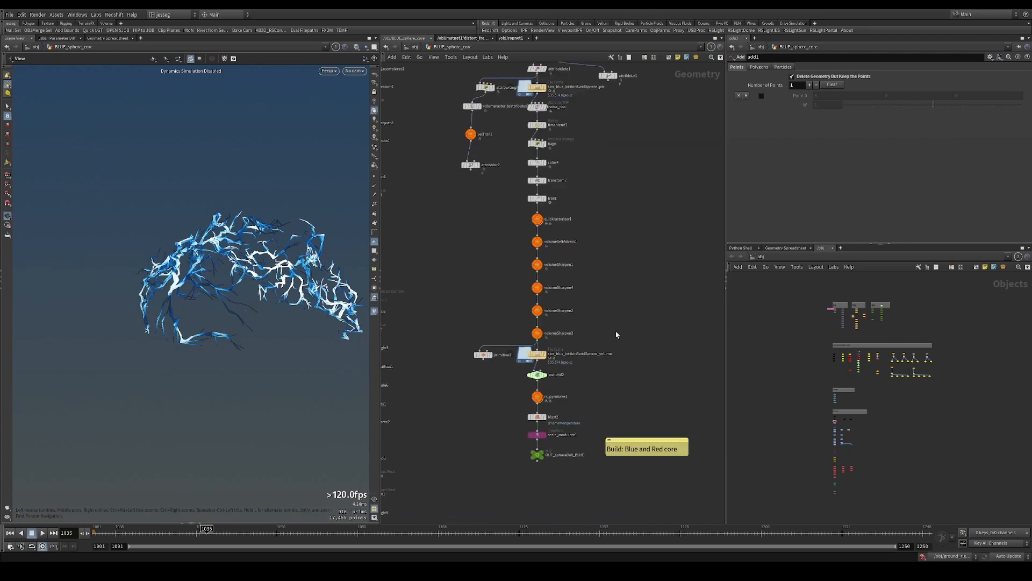
{"action": "left_click", "coordinate": [515, 358]}
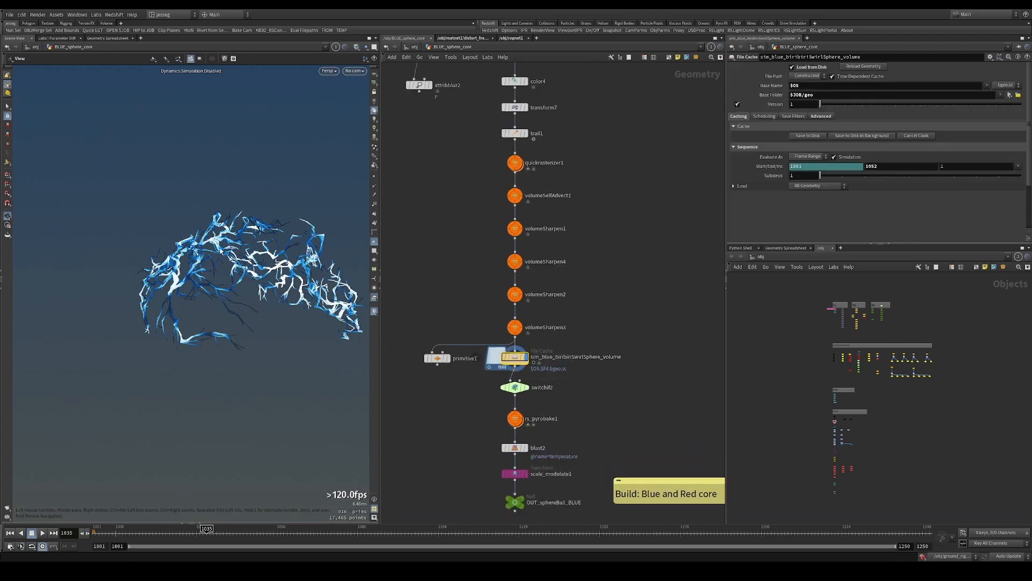
{"action": "left_click_drag", "start_coordinate": [315, 261], "coordinate": [280, 253]}
Display the sim_blue_biribiriSwirlSphere_pts file cache further up the core branch
{"action": "scroll", "coordinate": [263, 267], "scroll_direction": "down", "scroll_amount": 5}
{"action": "middle_click_drag", "start_coordinate": [586, 108], "coordinate": [559, 510]}
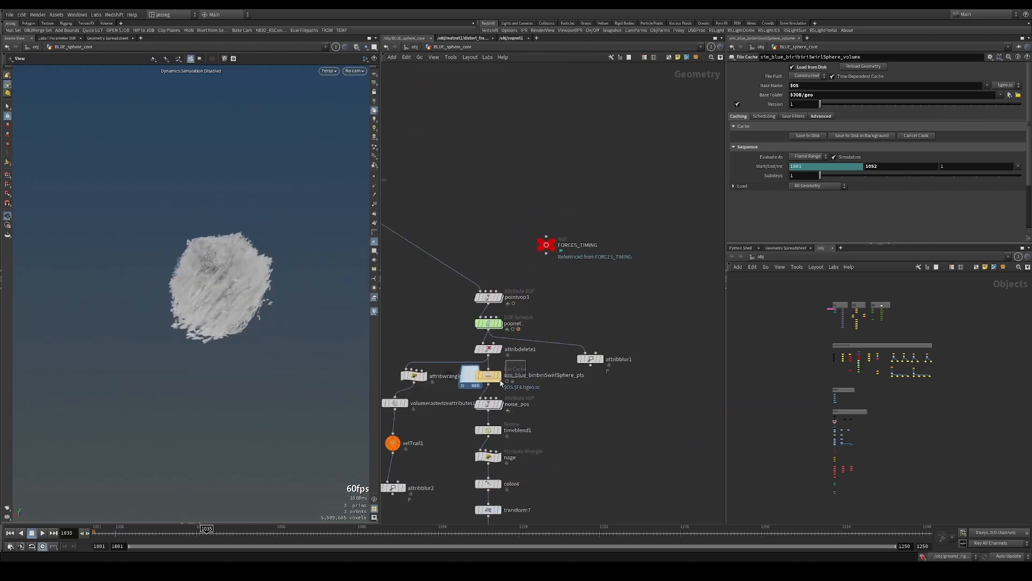
{"action": "left_click", "coordinate": [500, 379]}
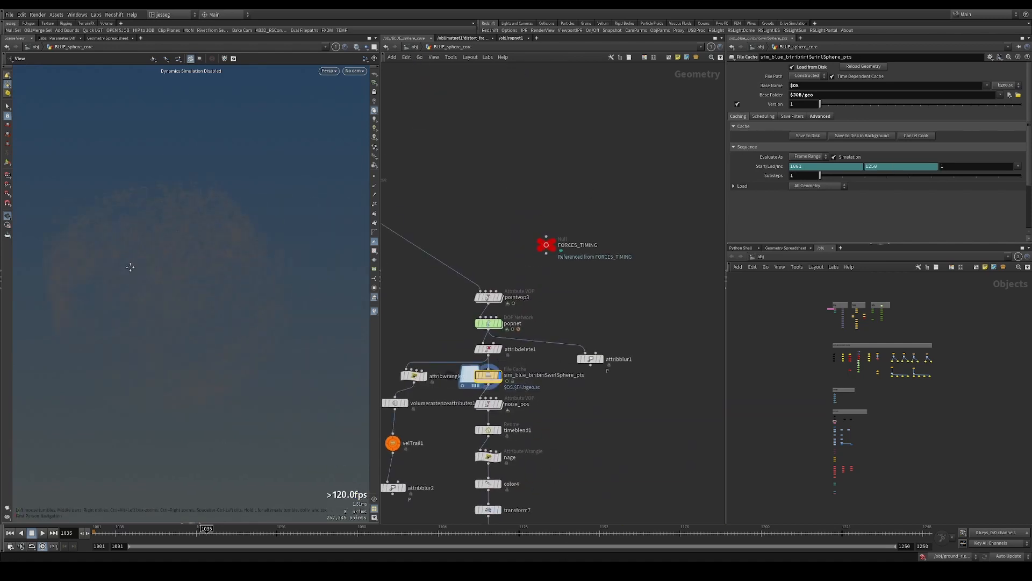
Change the 3D viewport's background to plain blue in the display options
{"action": "key", "text": "d"}
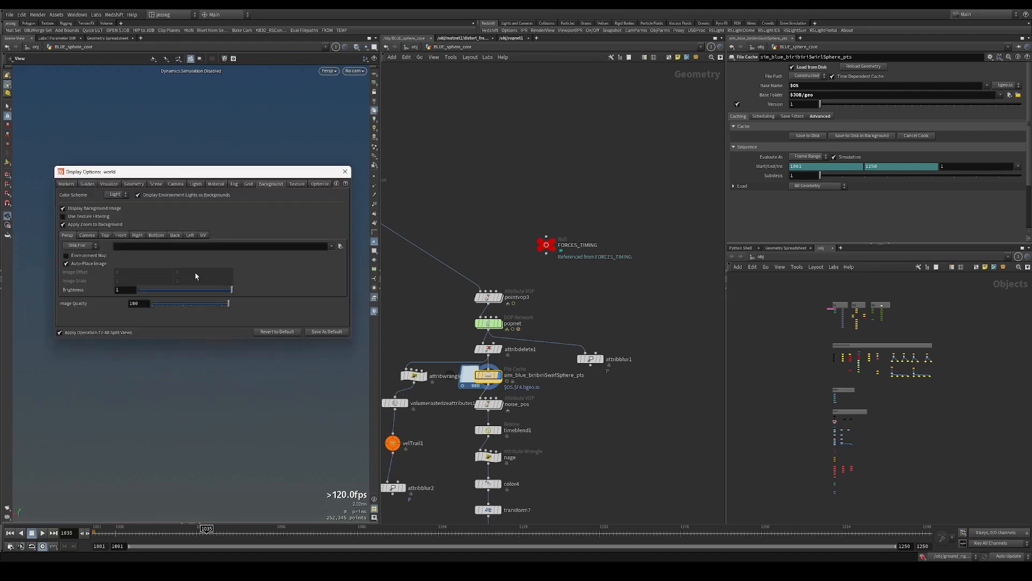
{"action": "key", "text": "d"}
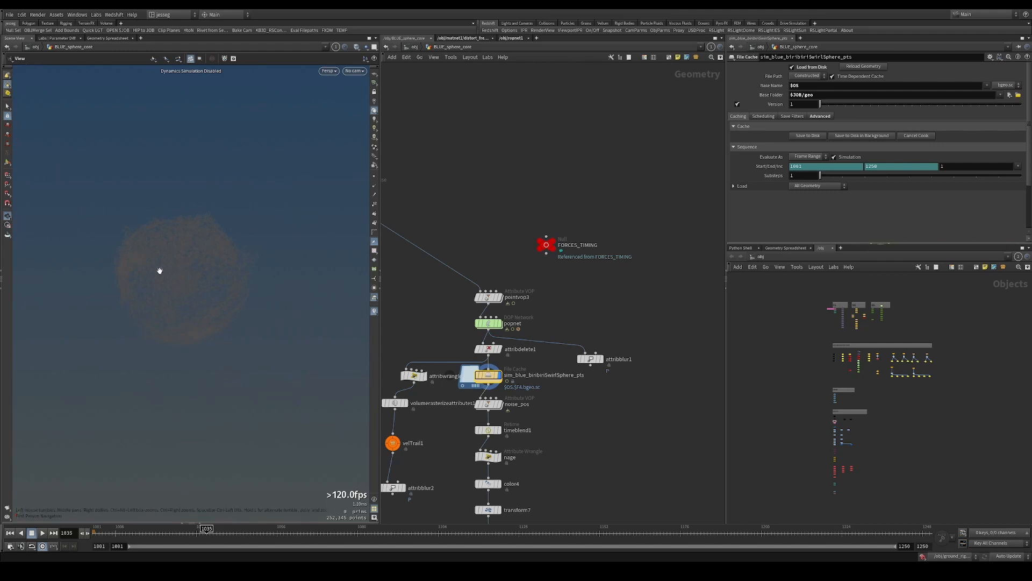
{"action": "key", "text": "d"}
{"action": "key", "text": "d"}
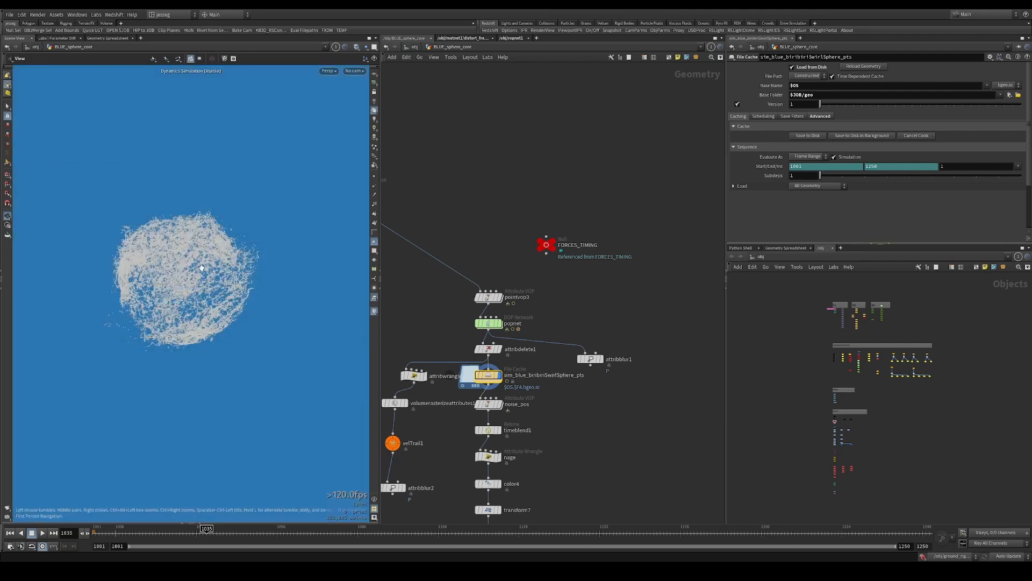
Display the sim_blue_biribiriSwirlSphere_volume cache again, inspect it from another angle, and switch the viewport background to black
{"action": "middle_click_drag", "start_coordinate": [627, 427], "coordinate": [628, 200]}
{"action": "middle_click_drag", "start_coordinate": [551, 363], "coordinate": [595, 264]}
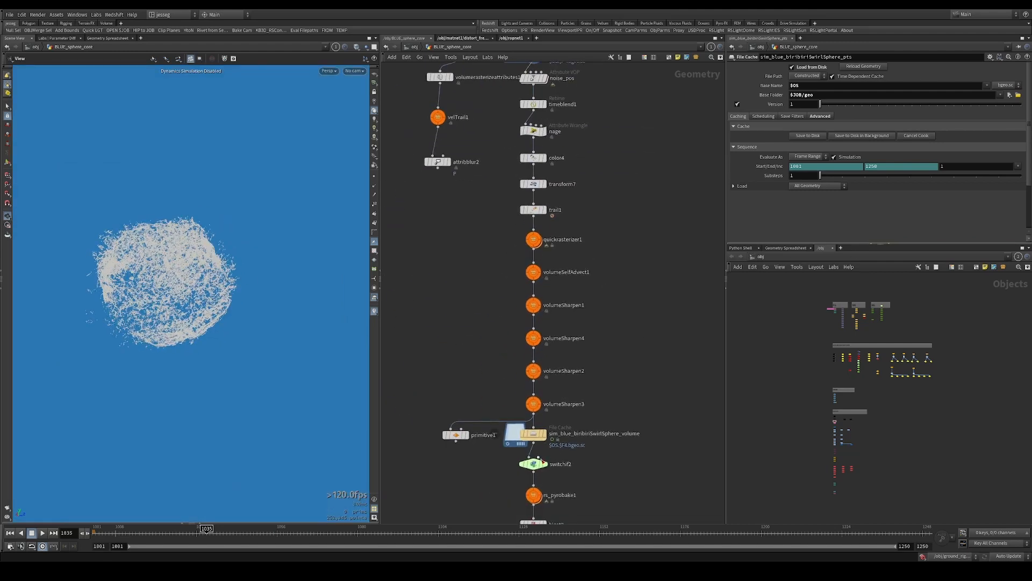
{"action": "left_click", "coordinate": [544, 436]}
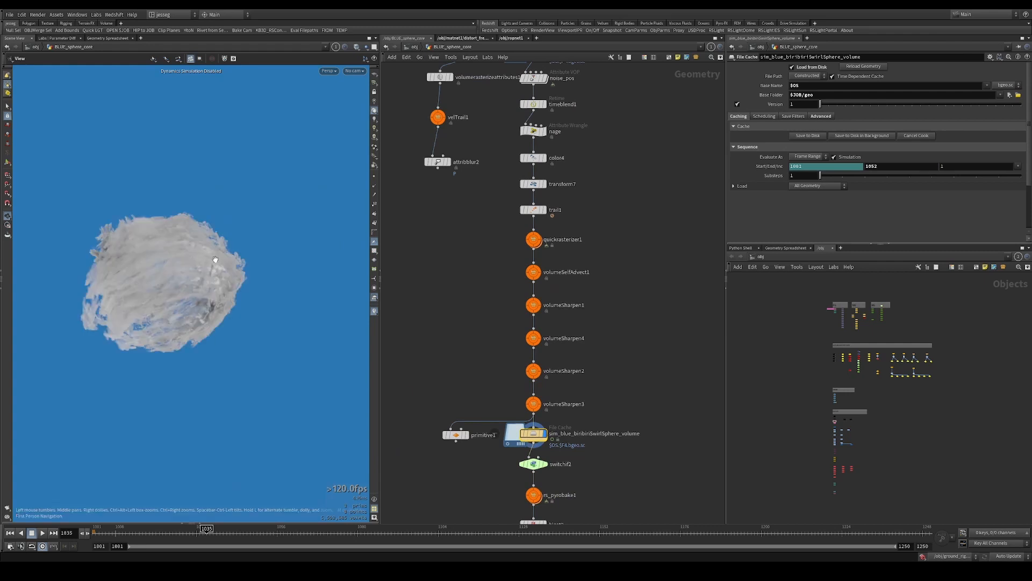
{"action": "left_click_drag", "start_coordinate": [215, 260], "coordinate": [264, 264]}
{"action": "left_click", "coordinate": [841, 248]}
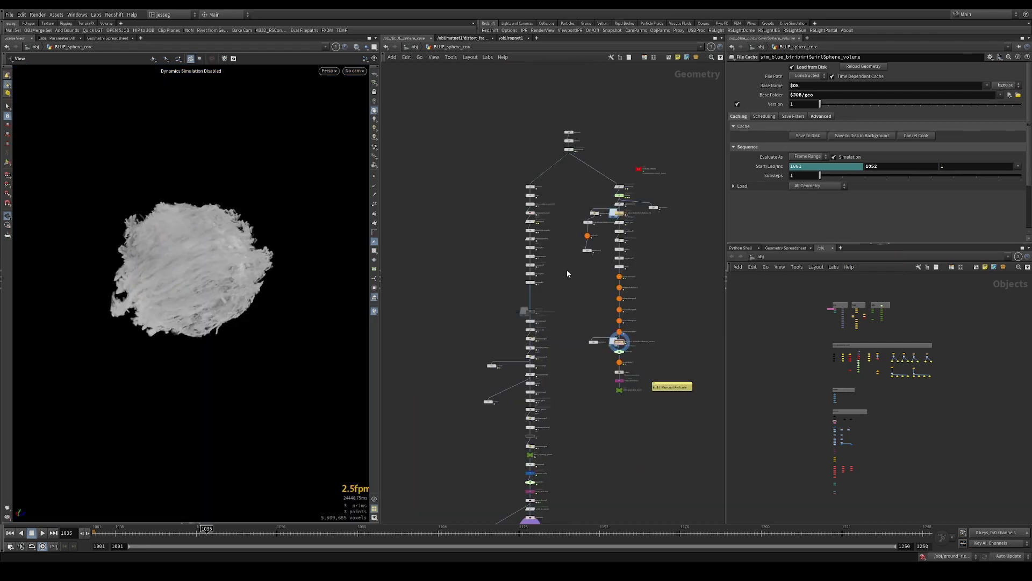
Display the mountain1 noise sphere at the network's start and the scatter1 points of the lightning branch
{"action": "middle_click_drag", "start_coordinate": [569, 175], "coordinate": [601, 327]}
{"action": "scroll", "coordinate": [600, 327], "scroll_direction": "up", "scroll_amount": 5}
{"action": "left_click_drag", "start_coordinate": [578, 268], "coordinate": [640, 288]}
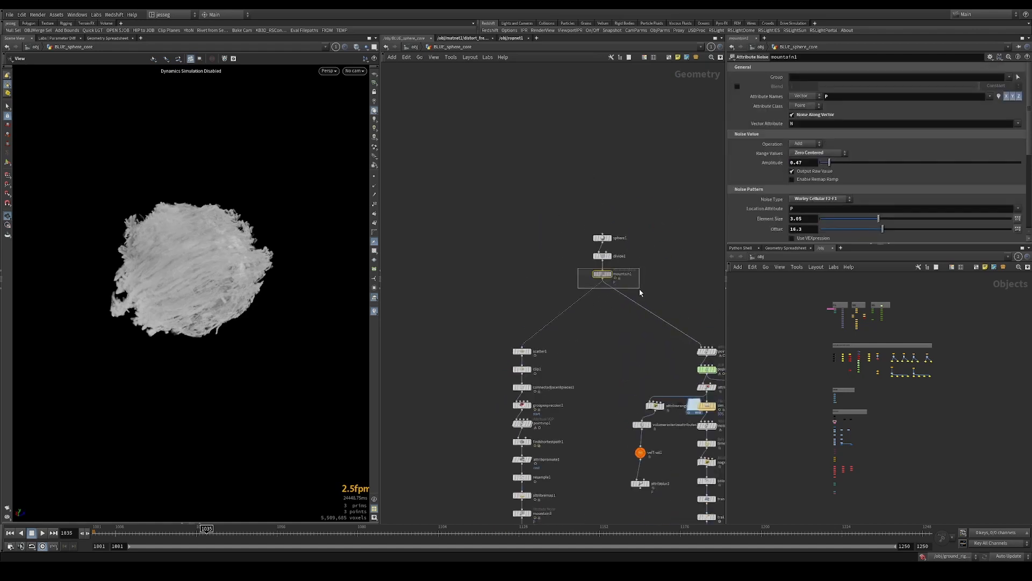
{"action": "key", "text": "r"}
{"action": "left_click_drag", "start_coordinate": [497, 333], "coordinate": [576, 363]}
{"action": "key", "text": "r"}
{"action": "middle_click_drag", "start_coordinate": [460, 360], "coordinate": [495, 330]}
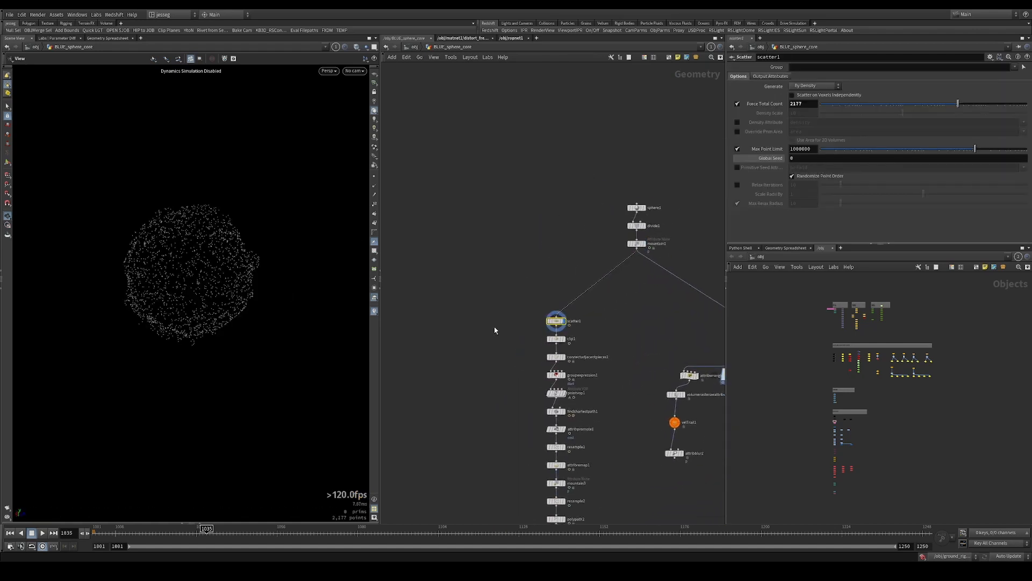
Display the OUT_lightning_sphere null near the end of the lightning branch
{"action": "middle_click_drag", "start_coordinate": [493, 433], "coordinate": [560, 80]}
{"action": "middle_click_drag", "start_coordinate": [665, 498], "coordinate": [666, 423]}
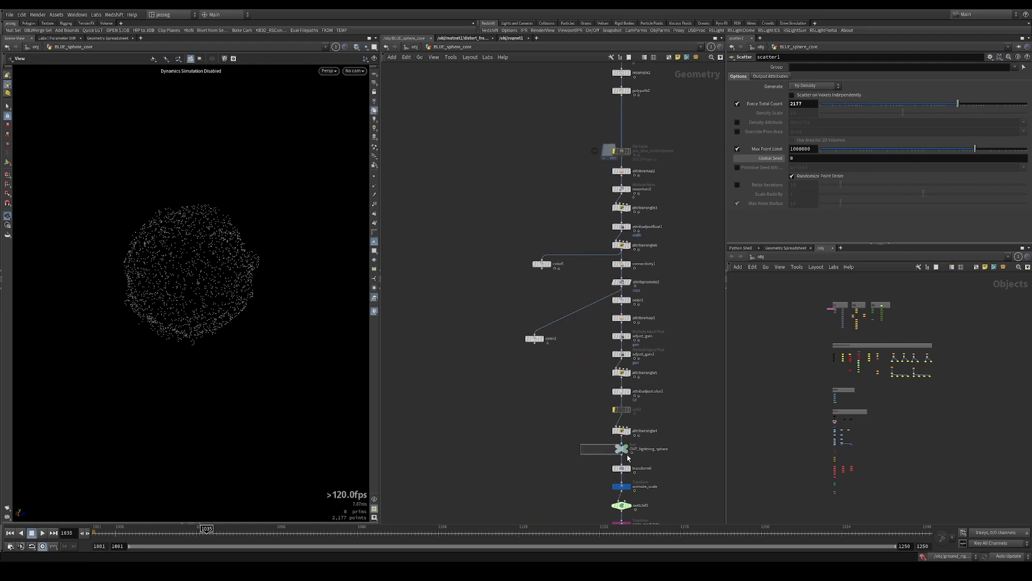
{"action": "left_click_drag", "start_coordinate": [628, 458], "coordinate": [627, 456]}
{"action": "key", "text": "r"}
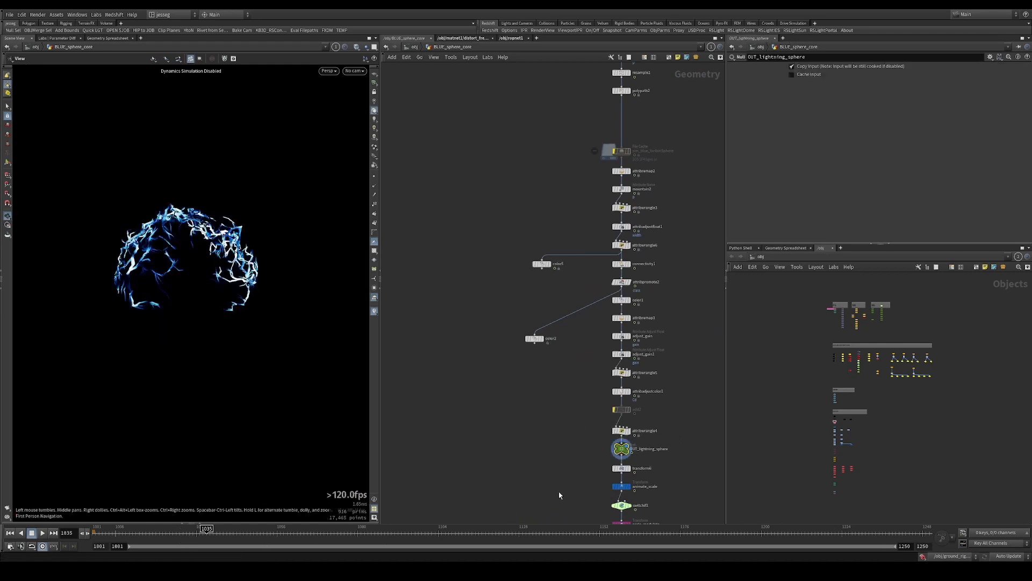
Display the scale_modulate transform near the end of the lightning branch and scrub the timeline to frame 1051
{"action": "middle_click_drag", "start_coordinate": [559, 495], "coordinate": [552, 405]}
{"action": "left_click", "coordinate": [614, 433]}
{"action": "key", "text": "r"}
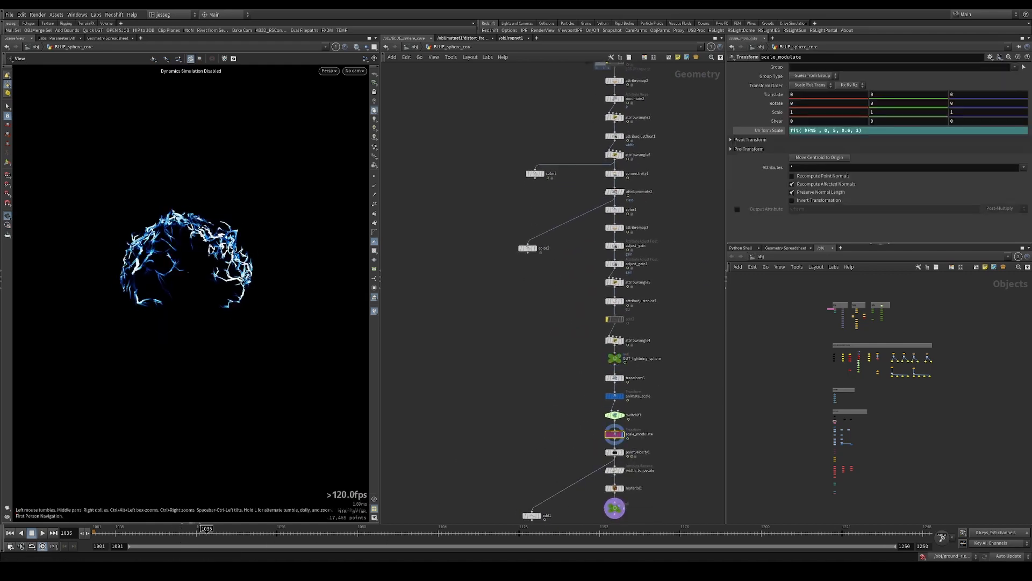
{"action": "left_click_drag", "start_coordinate": [179, 537], "coordinate": [262, 543]}
Add a Grid node in the empty area beside the start of the lightning branch
{"action": "scroll", "coordinate": [487, 347], "scroll_direction": "down", "scroll_amount": 3}
{"action": "middle_click_drag", "start_coordinate": [489, 349], "coordinate": [484, 557]}
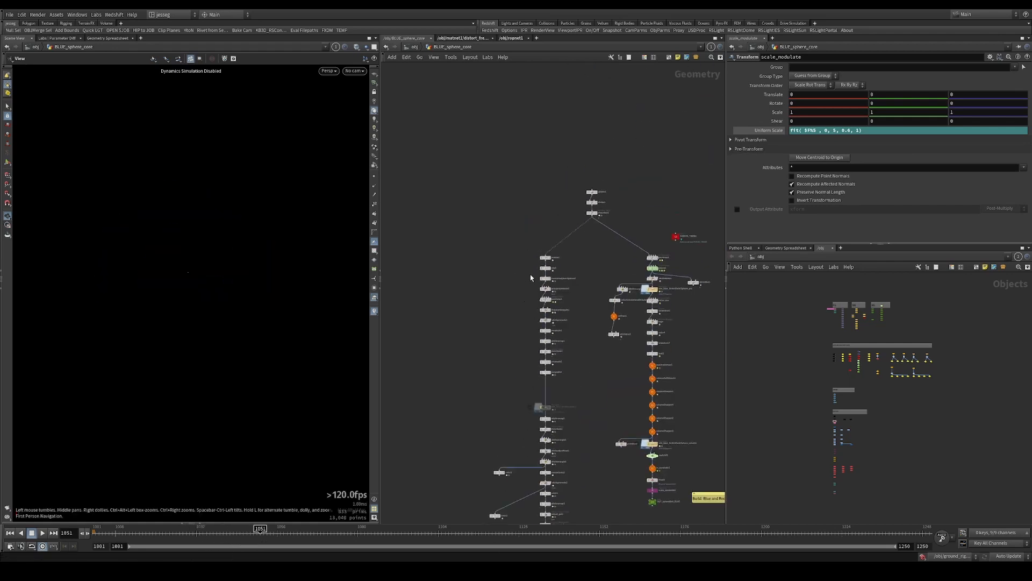
{"action": "scroll", "coordinate": [534, 258], "scroll_direction": "up", "scroll_amount": 3}
{"action": "scroll", "coordinate": [535, 257], "scroll_direction": "down", "scroll_amount": 3}
{"action": "scroll", "coordinate": [538, 252], "scroll_direction": "up", "scroll_amount": 4}
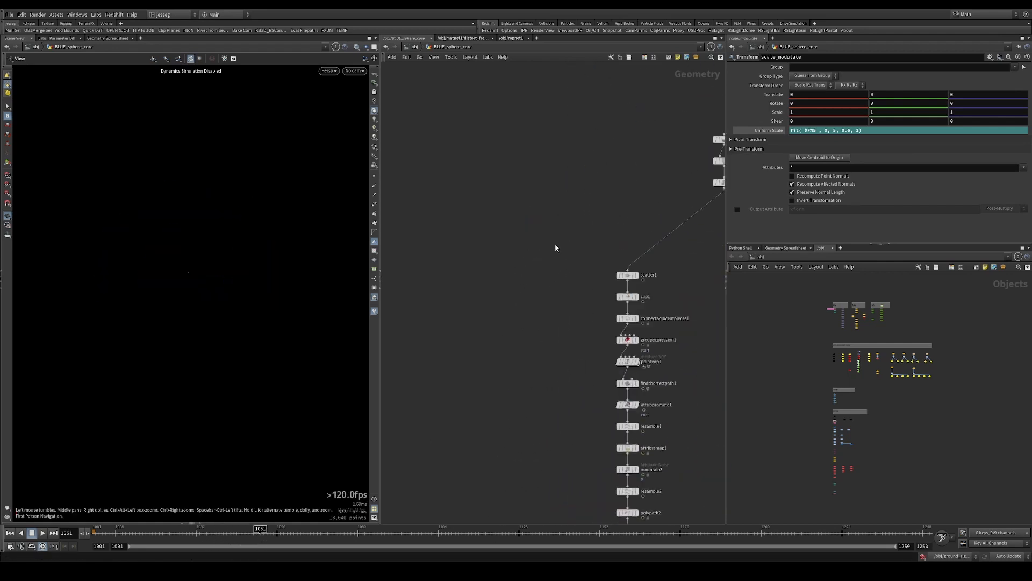
{"action": "key", "text": "Tab"}
{"action": "type", "text": "grid"}
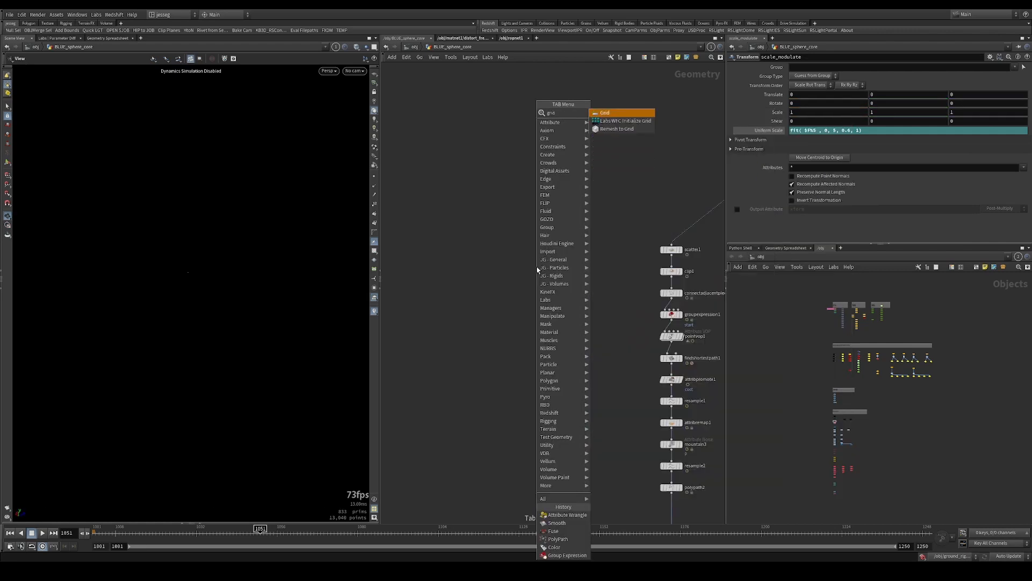
{"action": "key", "text": "Return"}
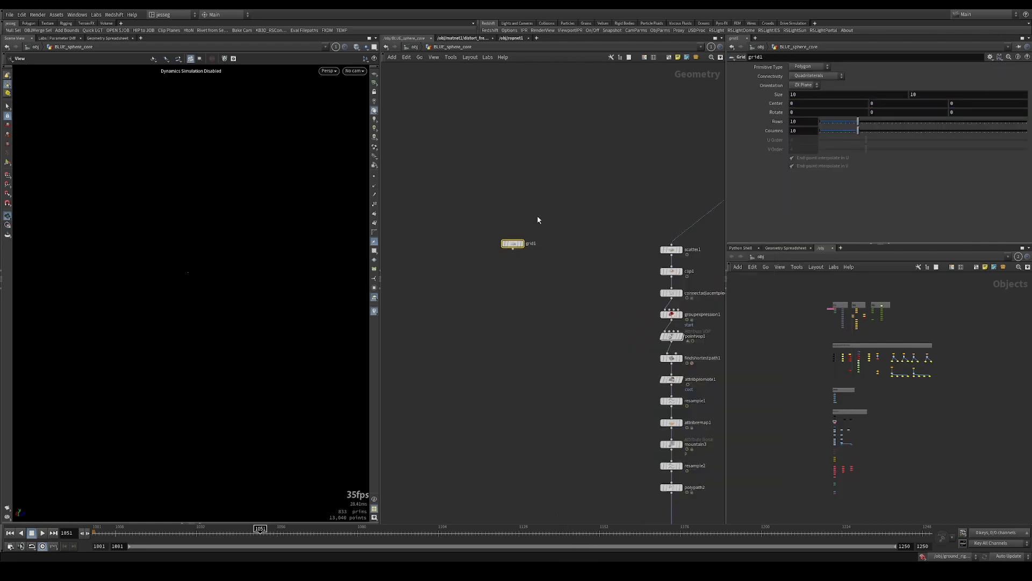
Display the new grid and check its divisions in wire-over-shaded mode, returning to plain shading
{"action": "left_click", "coordinate": [500, 305]}
{"action": "mouse_move", "coordinate": [224, 207]}
{"action": "left_mouse_down"}
{"action": "mouse_move", "coordinate": [263, 185]}
{"action": "mouse_move", "coordinate": [227, 225]}
{"action": "left_mouse_up"}
{"action": "key", "text": "w"}
{"action": "key", "text": "w"}
{"action": "key", "text": "shift+w"}
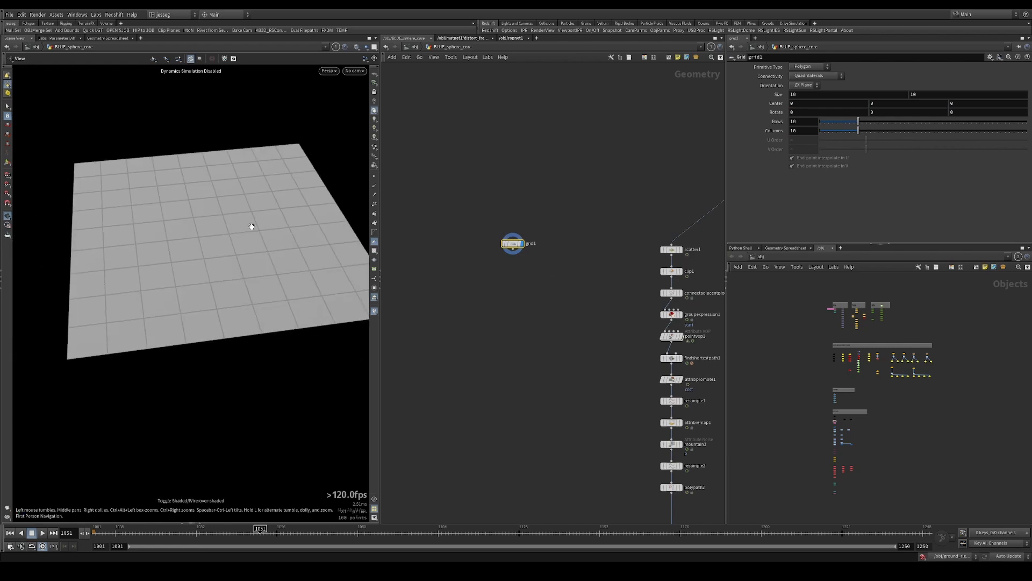
{"action": "scroll", "coordinate": [511, 251], "scroll_direction": "up", "scroll_amount": 3}
{"action": "mouse_move", "coordinate": [510, 251]}
{"action": "middle_mouse_down"}
{"action": "mouse_move", "coordinate": [396, 200]}
{"action": "mouse_move", "coordinate": [537, 217]}
{"action": "middle_mouse_up"}
{"action": "key", "text": "shift+w"}
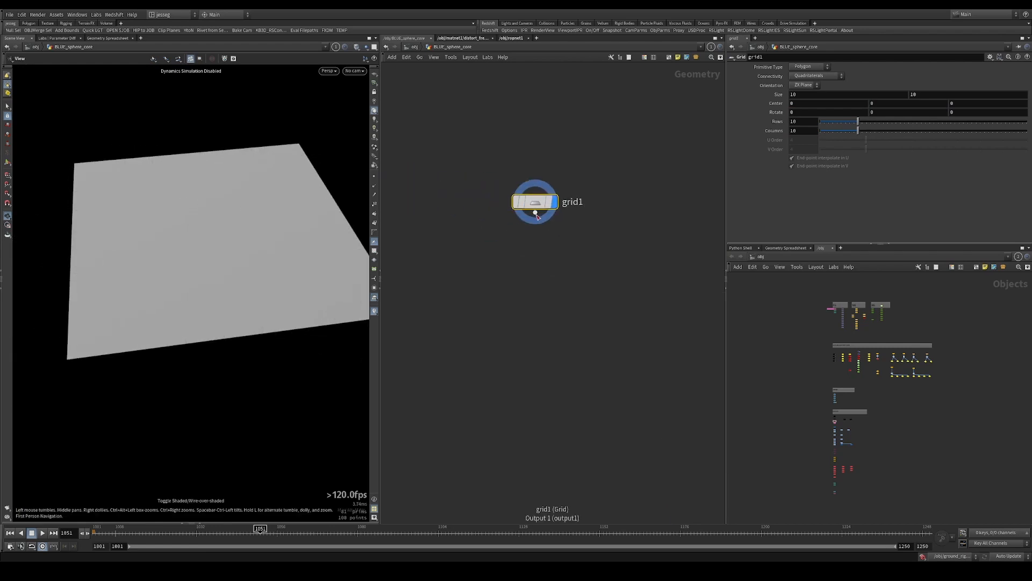
{"action": "left_click", "coordinate": [536, 323]}
{"action": "mouse_move", "coordinate": [553, 202]}
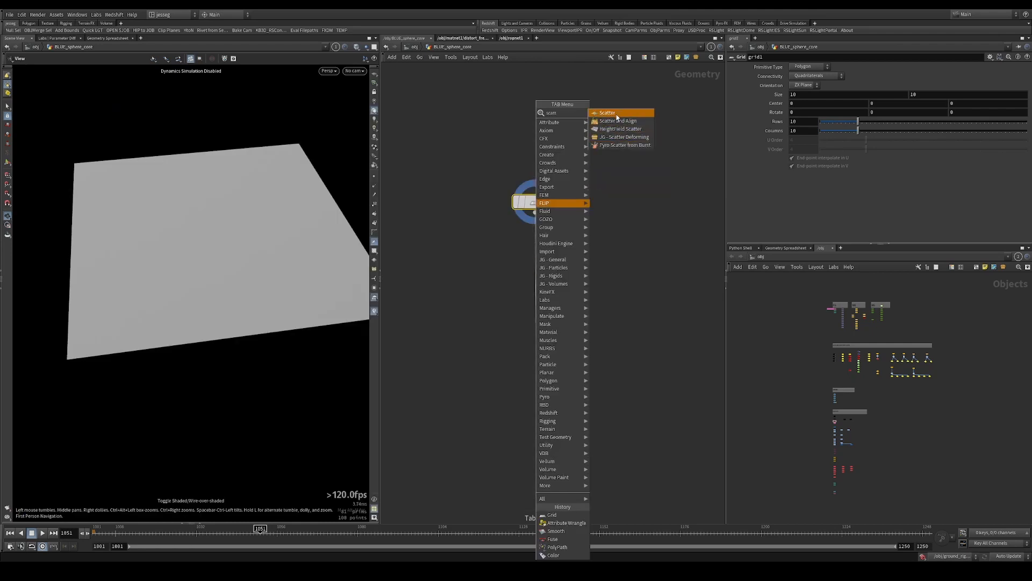
{"action": "left_click", "coordinate": [618, 110]}
{"action": "key", "text": "Delete"}
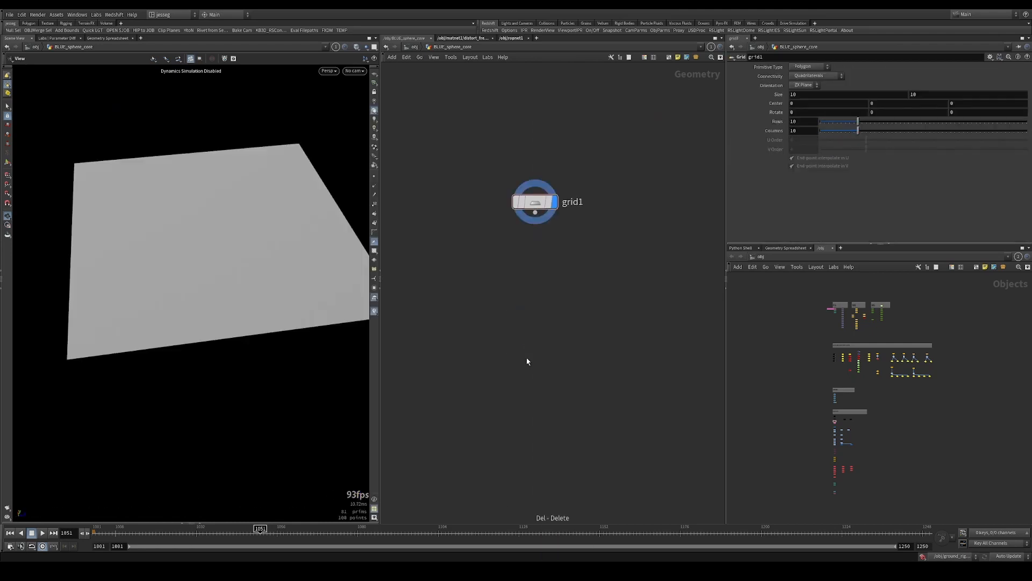
Add a Scatter node fed by the grid1 output
{"action": "left_click", "coordinate": [535, 212]}
{"action": "left_click", "coordinate": [532, 312]}
{"action": "type", "text": "sca"}
{"action": "left_click", "coordinate": [600, 115]}
Display findshortestpath1 in the existing lightning branch and inspect its branching paths from several angles
{"action": "middle_click_drag", "start_coordinate": [659, 308], "coordinate": [406, 231]}
{"action": "scroll", "coordinate": [659, 241], "scroll_direction": "down", "scroll_amount": 4}
{"action": "middle_click_drag", "start_coordinate": [659, 241], "coordinate": [529, 169]}
{"action": "scroll", "coordinate": [549, 272], "scroll_direction": "up", "scroll_amount": 3}
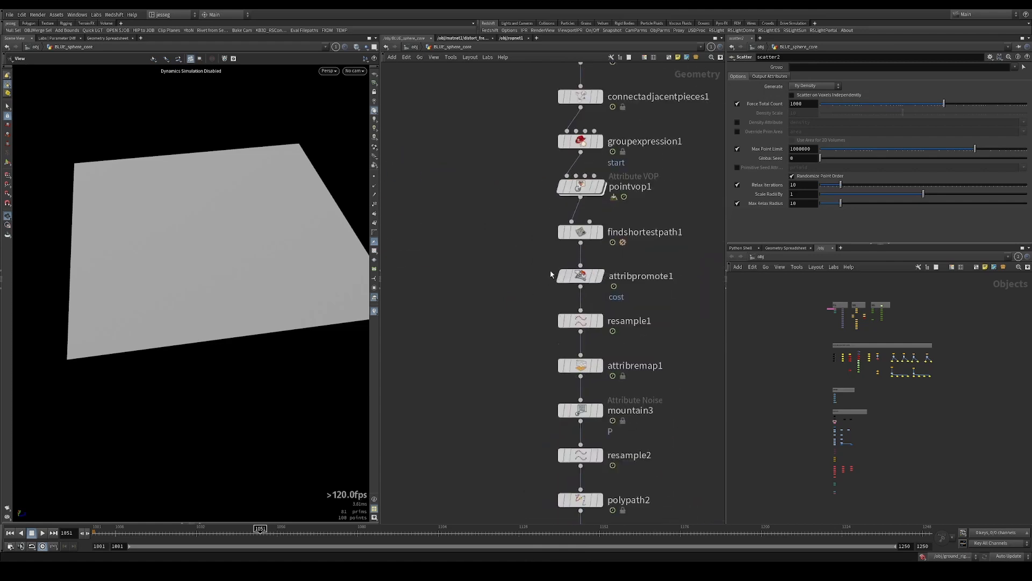
{"action": "left_click", "coordinate": [580, 231]}
{"action": "left_click", "coordinate": [600, 232]}
{"action": "right_click_drag", "start_coordinate": [181, 204], "coordinate": [372, 176]}
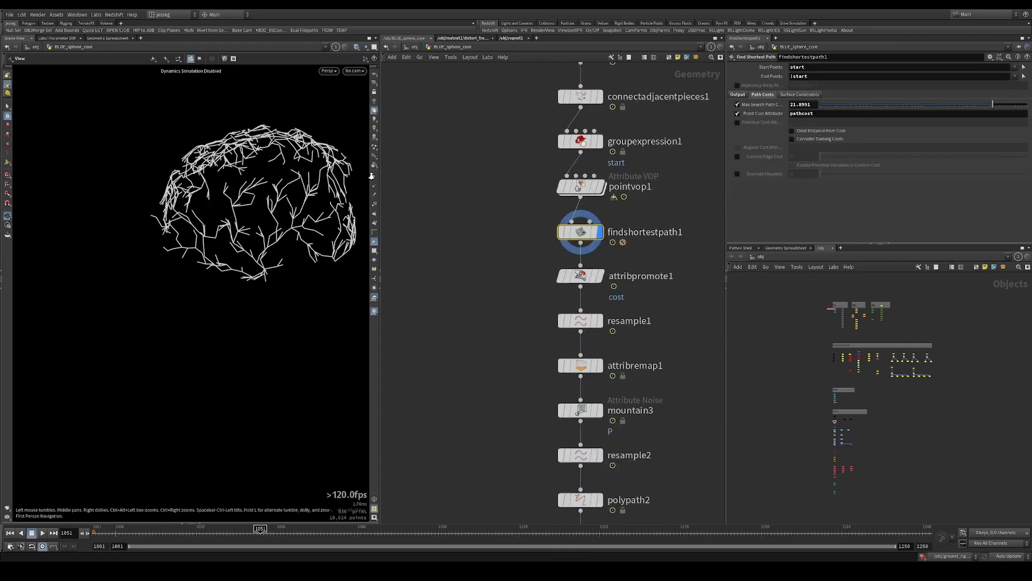
{"action": "left_click_drag", "start_coordinate": [371, 176], "coordinate": [294, 163]}
{"action": "middle_click_drag", "start_coordinate": [294, 163], "coordinate": [239, 230]}
{"action": "left_click_drag", "start_coordinate": [239, 230], "coordinate": [195, 237]}
Display the scatter2 points of the new grid network and align the node directly beneath grid1
{"action": "scroll", "coordinate": [471, 194], "scroll_direction": "down", "scroll_amount": 4}
{"action": "middle_click_drag", "start_coordinate": [487, 212], "coordinate": [613, 356]}
{"action": "middle_click_drag", "start_coordinate": [504, 303], "coordinate": [582, 297]}
{"action": "scroll", "coordinate": [539, 250], "scroll_direction": "up", "scroll_amount": 3}
{"action": "left_click_drag", "start_coordinate": [540, 250], "coordinate": [455, 293]}
{"action": "key", "text": "r"}
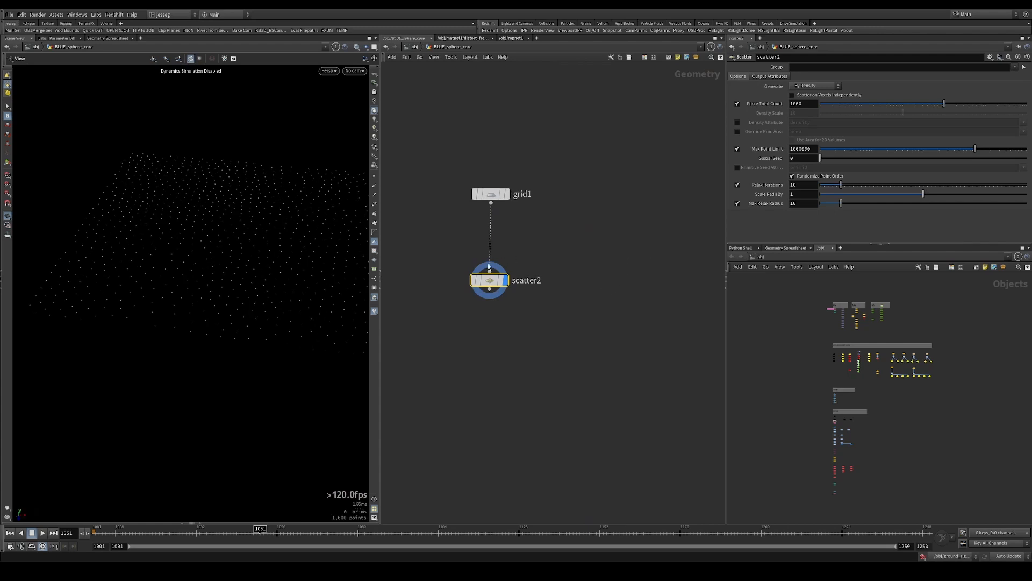
{"action": "left_click_drag", "start_coordinate": [490, 275], "coordinate": [488, 250]}
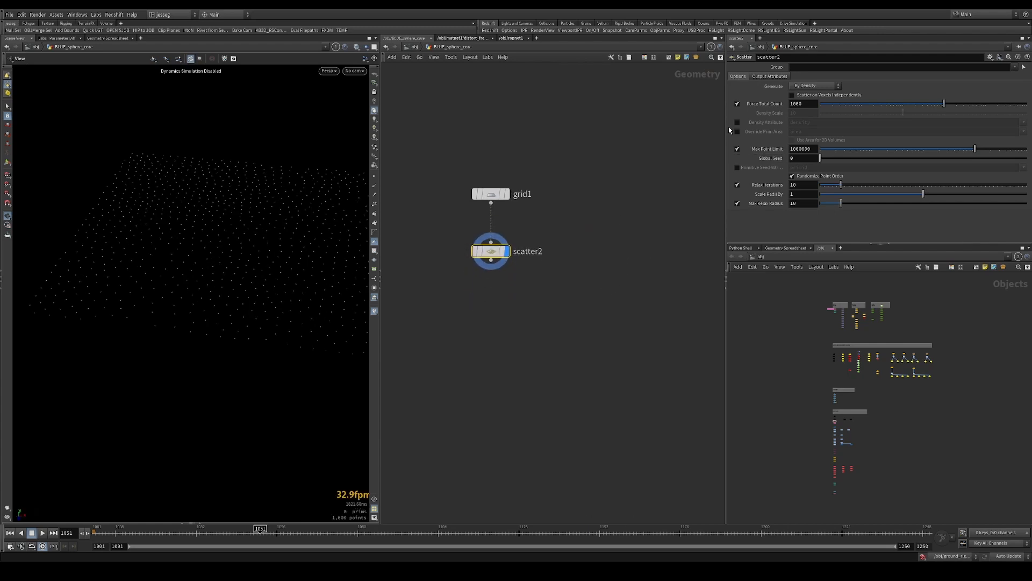
Turn off Relax Iterations on scatter2 and raise its Force Total Count to 11810
{"action": "left_click", "coordinate": [737, 185]}
{"action": "left_click_drag", "start_coordinate": [961, 108], "coordinate": [991, 113]}
{"action": "left_click_drag", "start_coordinate": [171, 214], "coordinate": [231, 229]}
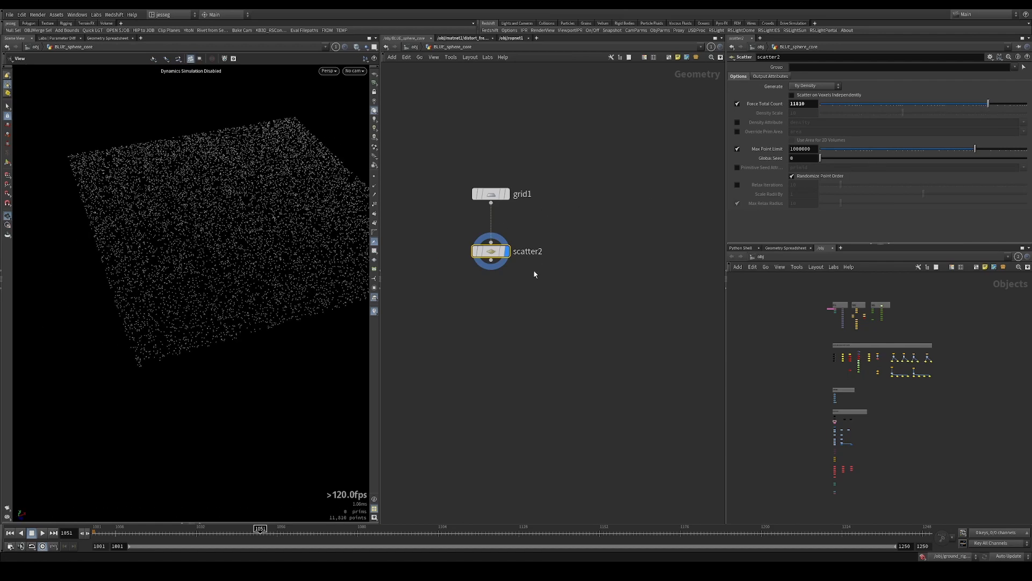
Add a Connect Adjacent Pieces node beneath scatter2 and display it
{"action": "left_click", "coordinate": [494, 341]}
{"action": "type", "text": "connect"}
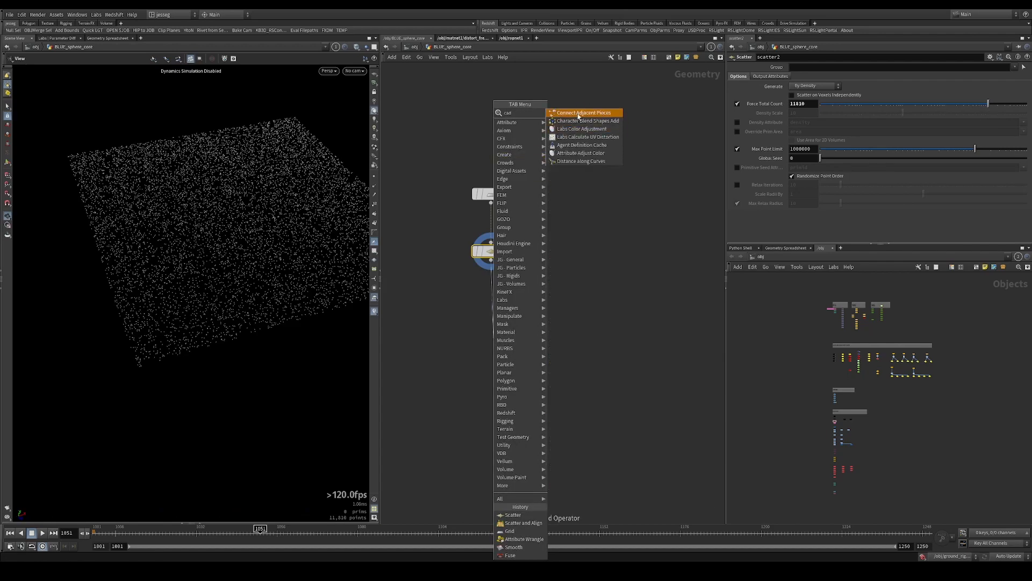
{"action": "key", "text": "Return"}
{"action": "left_click_drag", "start_coordinate": [494, 337], "coordinate": [491, 330]}
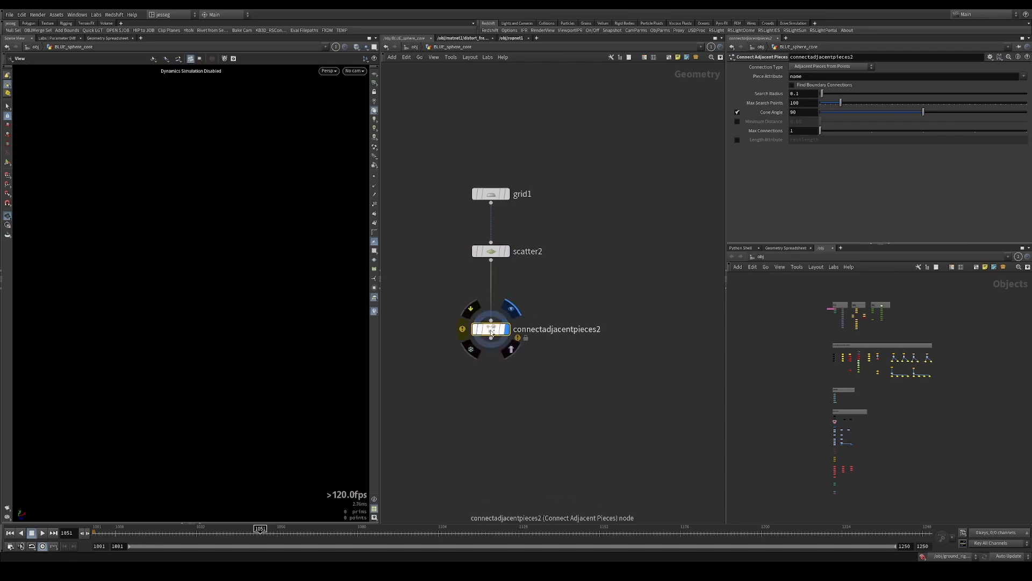
Set connectadjacentpieces2 to the Adjacent Points connection type with a search radius of 0.14
{"action": "left_click", "coordinate": [828, 67]}
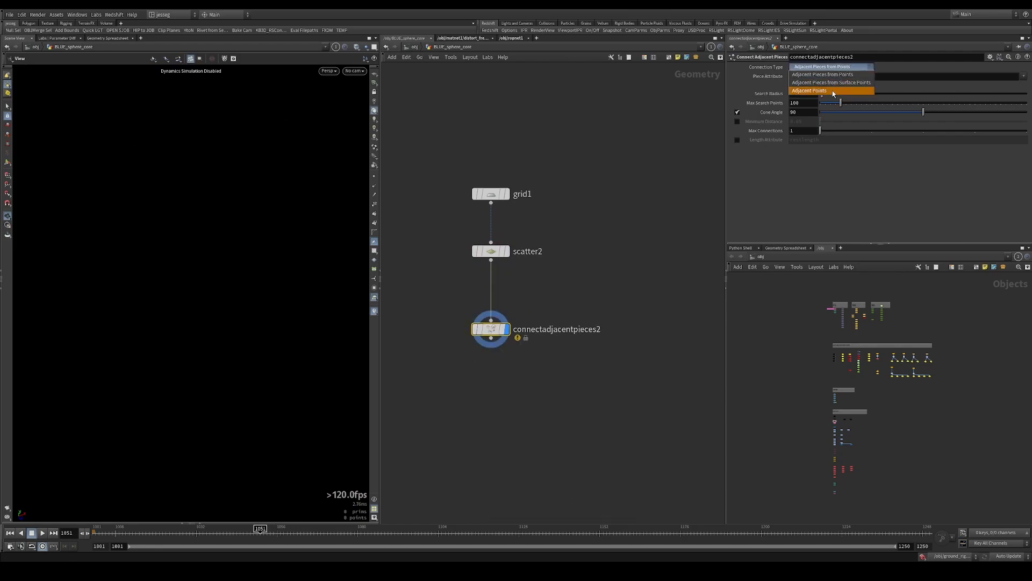
{"action": "left_click", "coordinate": [832, 90]}
{"action": "left_click_drag", "start_coordinate": [279, 173], "coordinate": [266, 220]}
{"action": "mouse_move", "coordinate": [266, 221]}
{"action": "right_mouse_down"}
{"action": "mouse_move", "coordinate": [306, 228]}
{"action": "mouse_move", "coordinate": [269, 220]}
{"action": "right_mouse_up"}
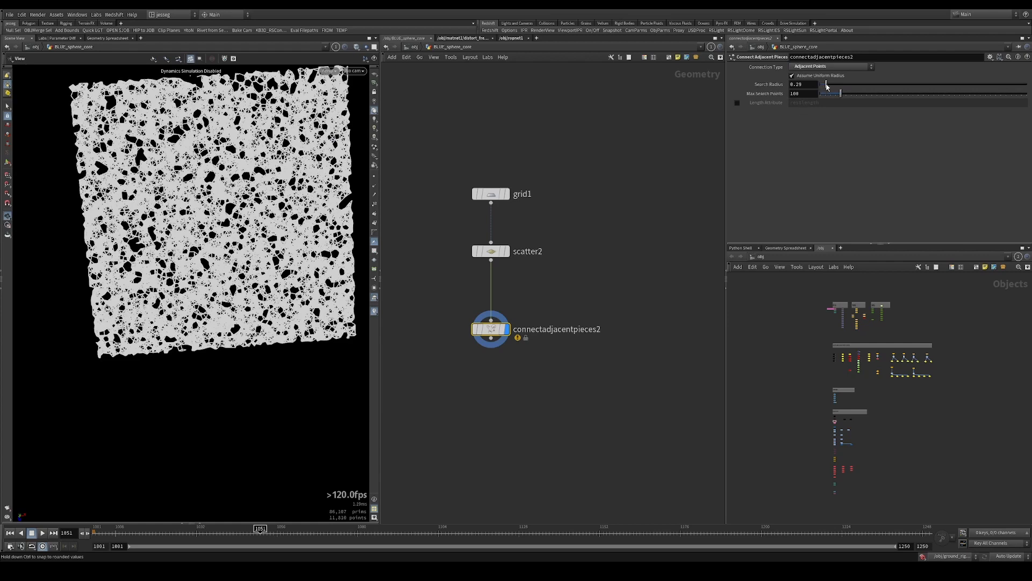
{"action": "left_click_drag", "start_coordinate": [827, 86], "coordinate": [824, 86]}
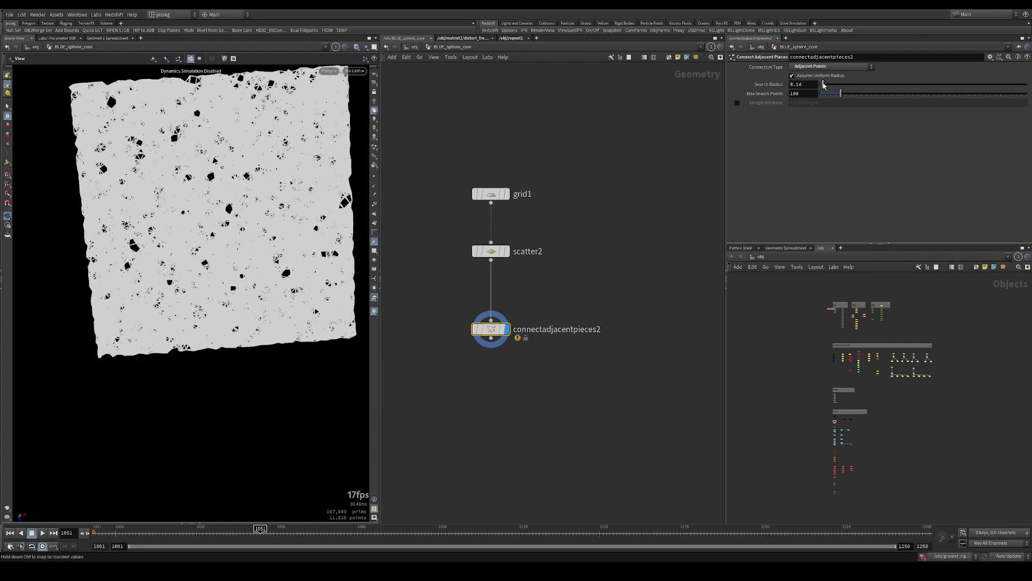
Add a Find Shortest Path node fed by connectadjacentpieces2 and display it
{"action": "middle_click_drag", "start_coordinate": [568, 305], "coordinate": [567, 234]}
{"action": "left_click", "coordinate": [489, 269]}
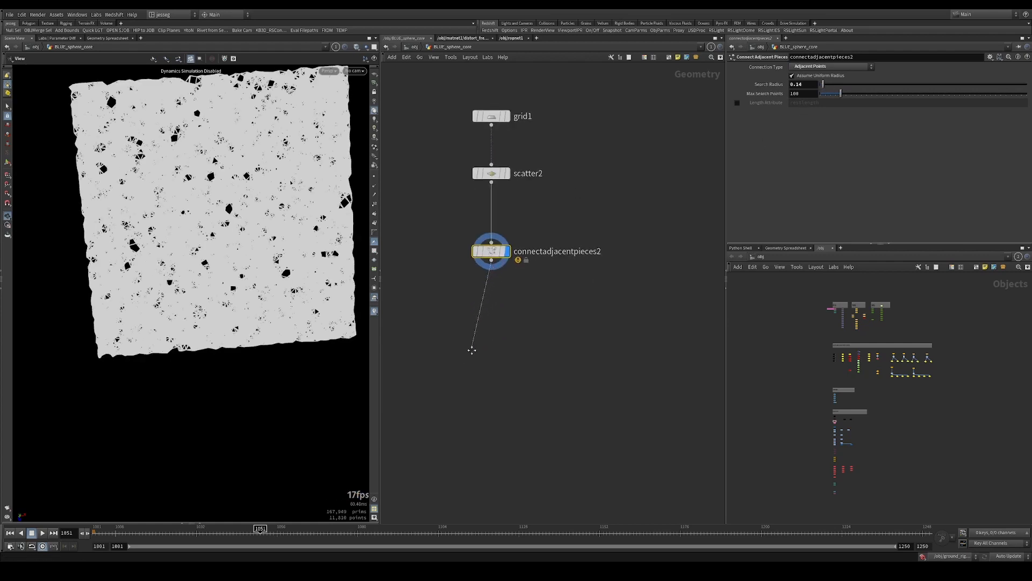
{"action": "middle_click_drag", "start_coordinate": [500, 396], "coordinate": [498, 360]}
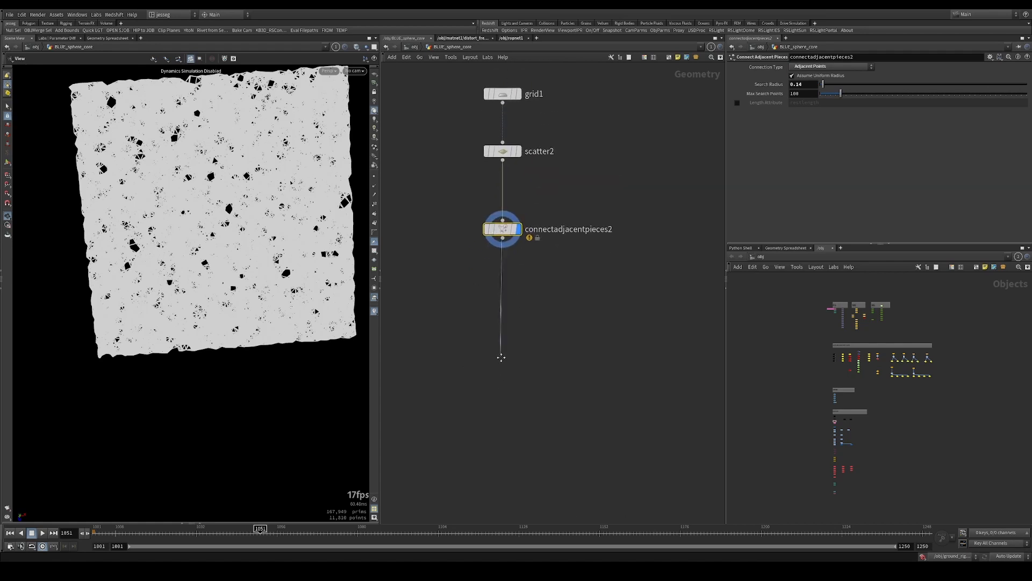
{"action": "key", "text": "Tab"}
{"action": "type", "text": "find"}
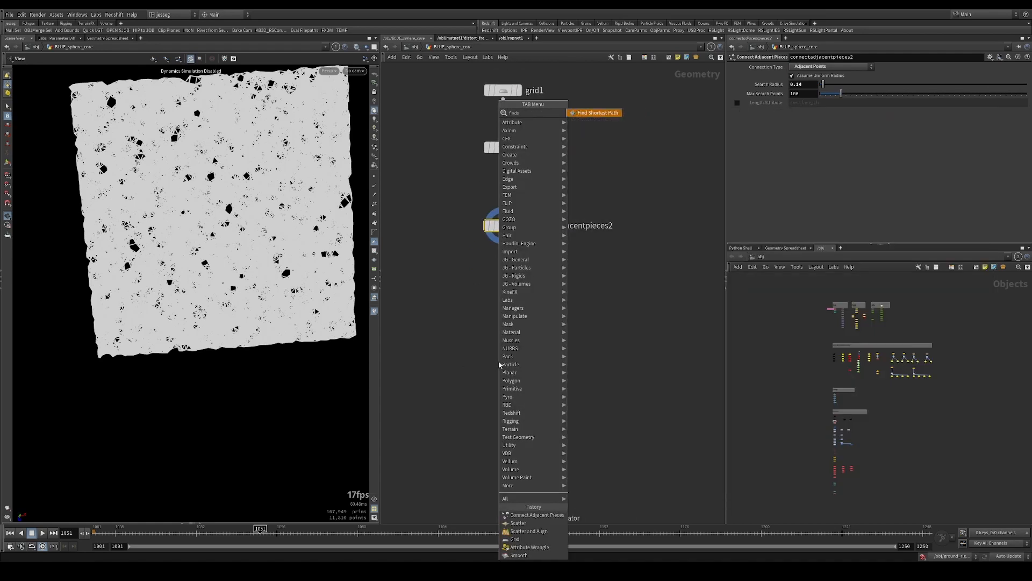
{"action": "key", "text": "Return"}
{"action": "left_click", "coordinate": [499, 364]}
{"action": "left_click", "coordinate": [514, 361]}
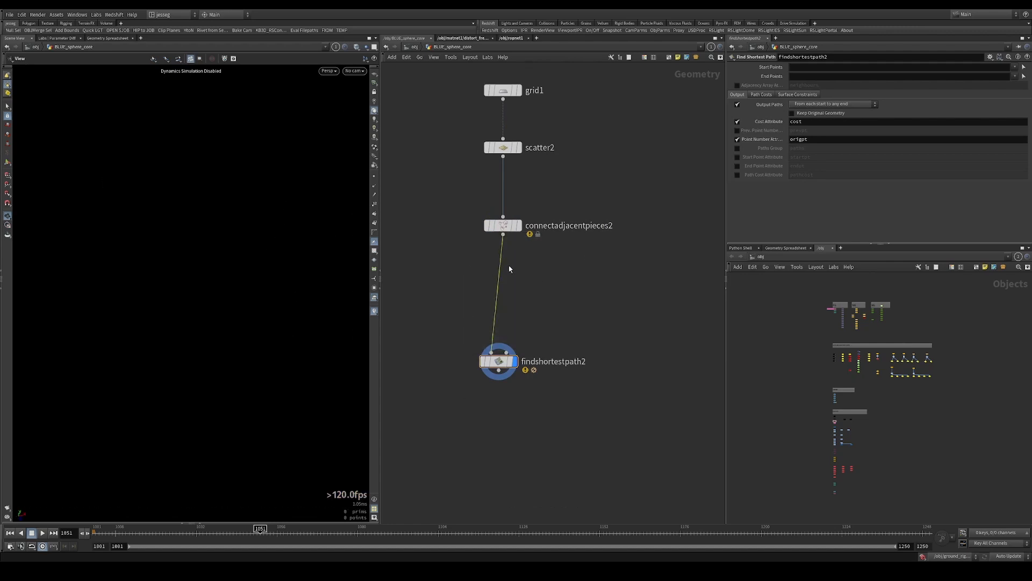
Insert a Group Expression node between connectadjacentpieces2 and findshortestpath2, and align it in the chain
{"action": "key", "text": "Tab"}
{"action": "type", "text": "groupe"}
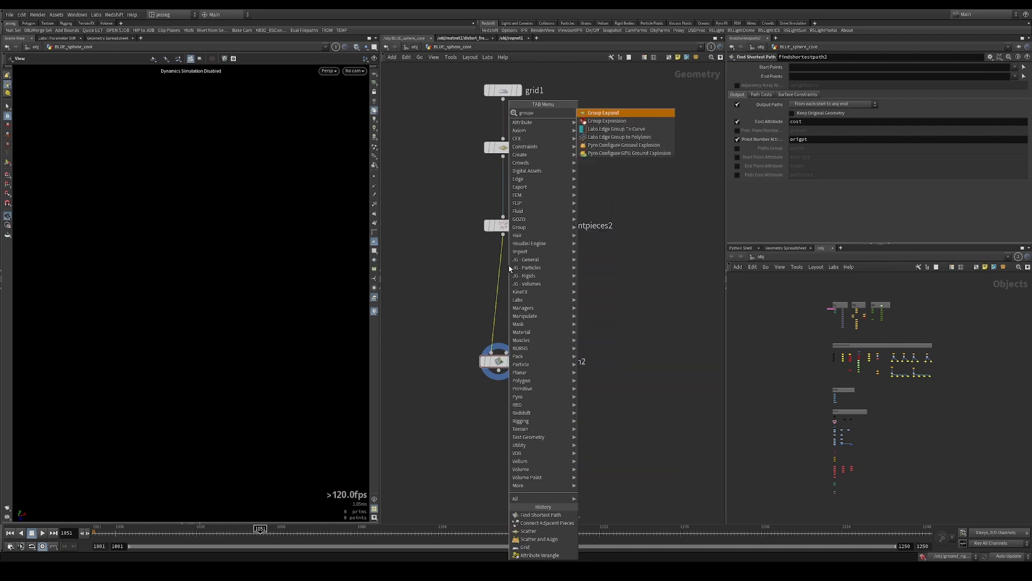
{"action": "type", "text": "xpres"}
{"action": "key", "text": "Return"}
{"action": "left_click", "coordinate": [507, 265]}
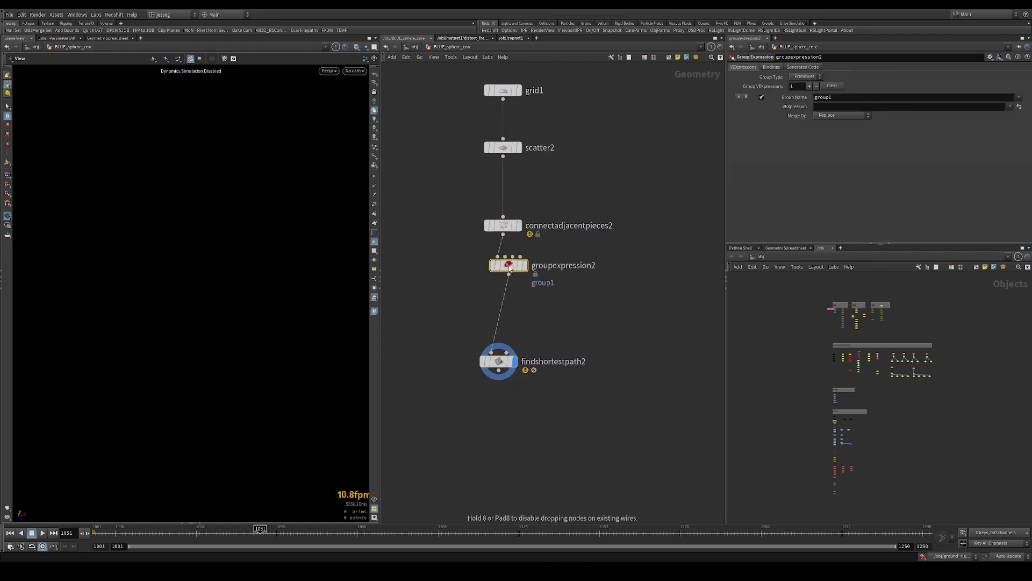
{"action": "left_click_drag", "start_coordinate": [508, 266], "coordinate": [502, 290]}
{"action": "left_click", "coordinate": [498, 362]}
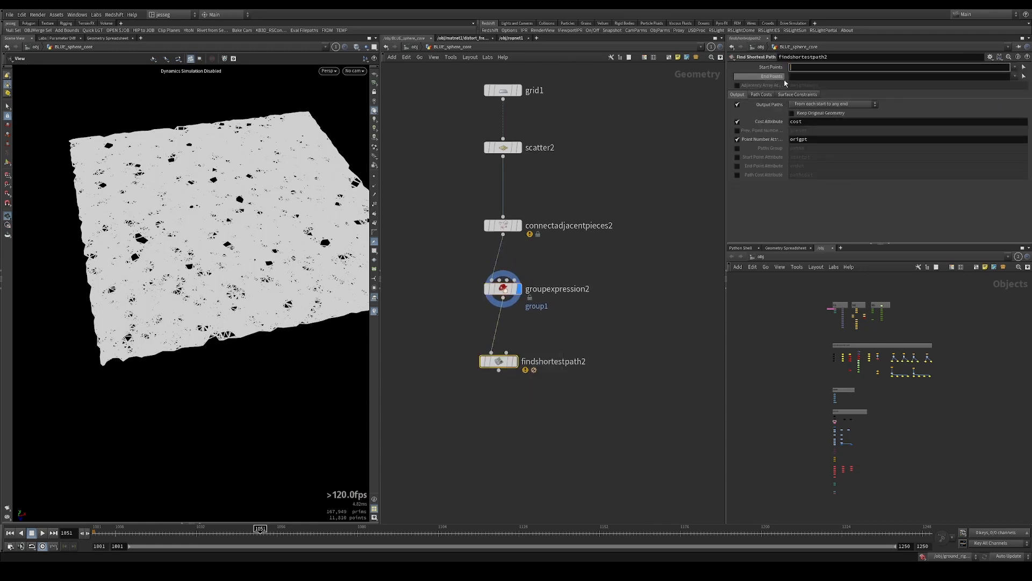
{"action": "left_click", "coordinate": [503, 291]}
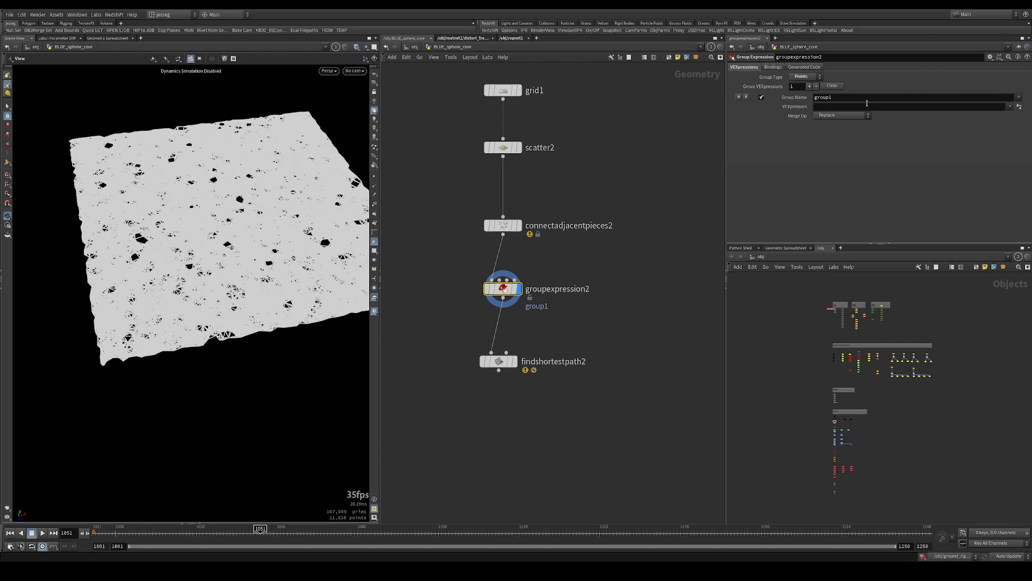
{"action": "left_click", "coordinate": [1009, 107]}
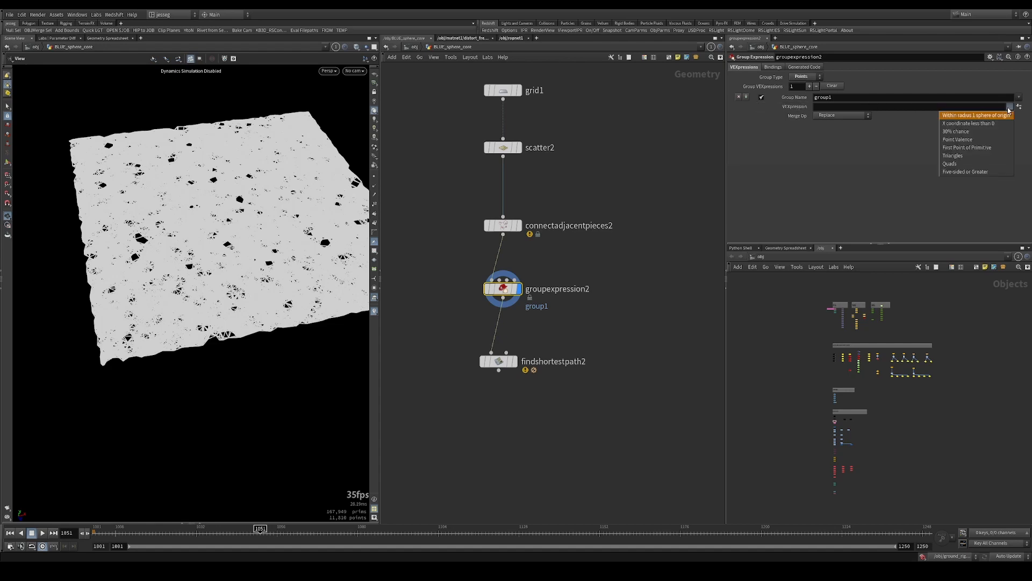
{"action": "left_click", "coordinate": [968, 134]}
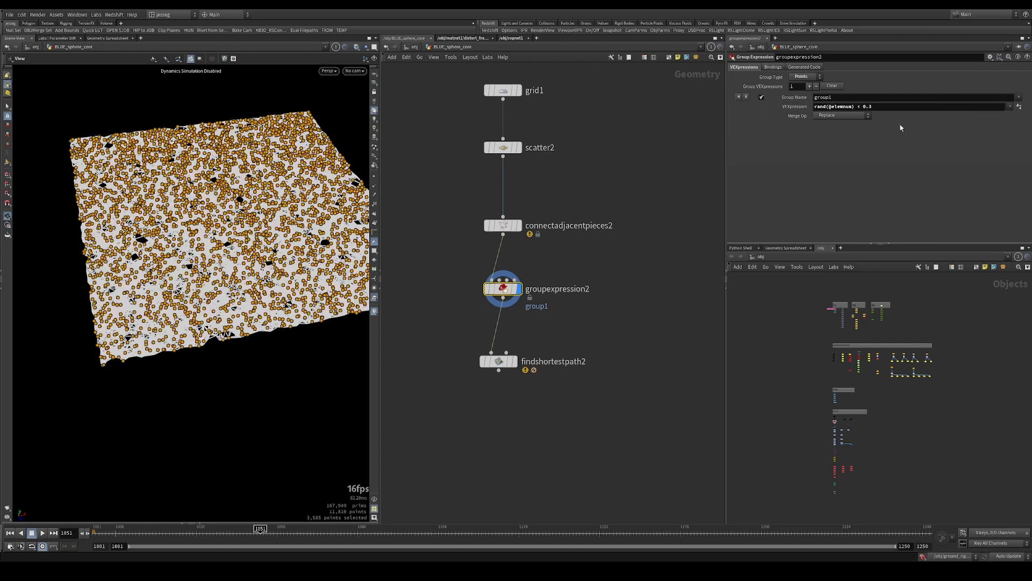
Inspect the randomly grouped points up close and name the group start
{"action": "left_click_drag", "start_coordinate": [301, 215], "coordinate": [226, 231]}
{"action": "right_click_drag", "start_coordinate": [225, 231], "coordinate": [280, 183]}
{"action": "left_click_drag", "start_coordinate": [280, 183], "coordinate": [249, 128]}
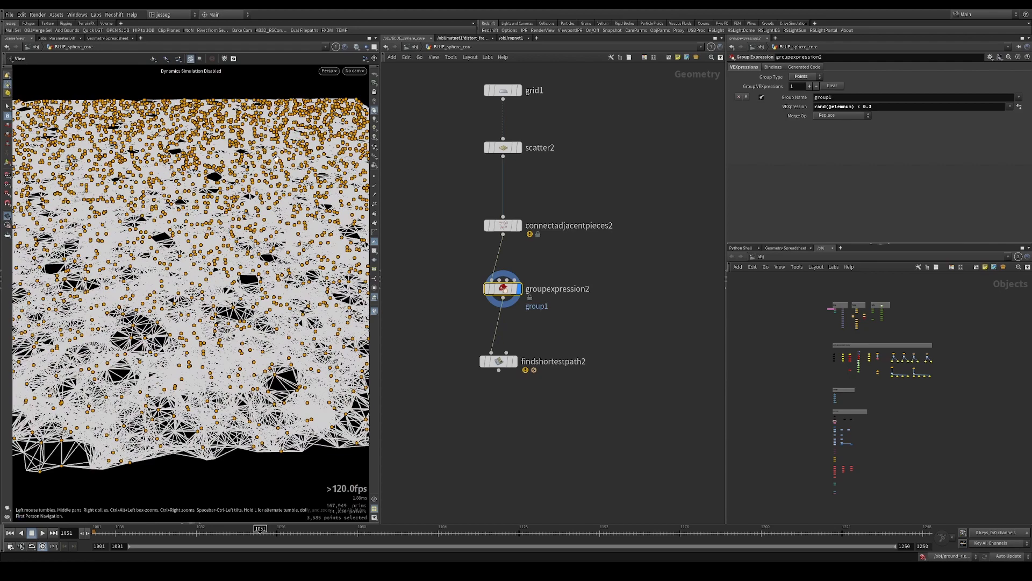
{"action": "left_click_drag", "start_coordinate": [289, 176], "coordinate": [279, 184]}
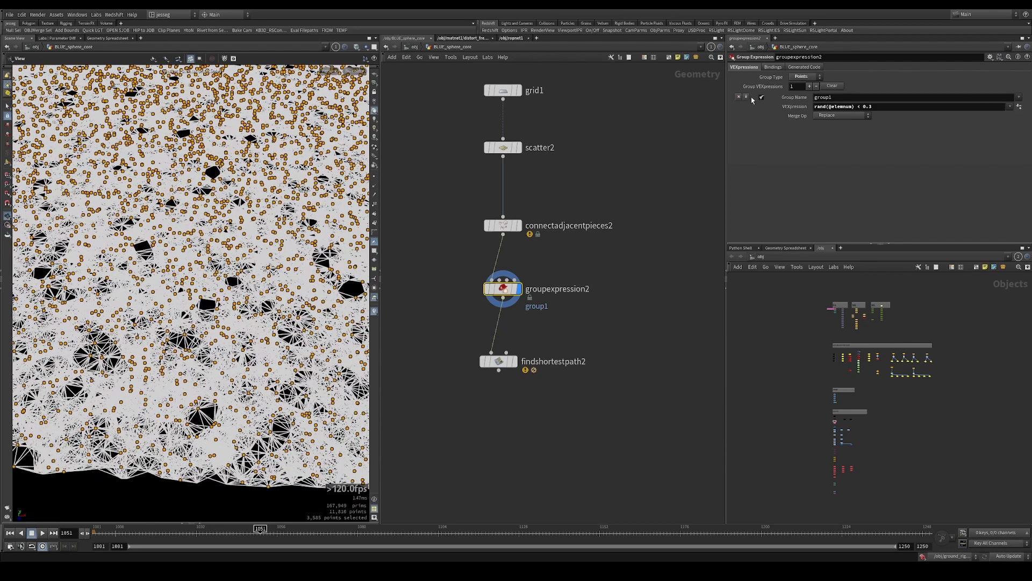
{"action": "left_click", "coordinate": [837, 97]}
{"action": "type", "text": "st"}
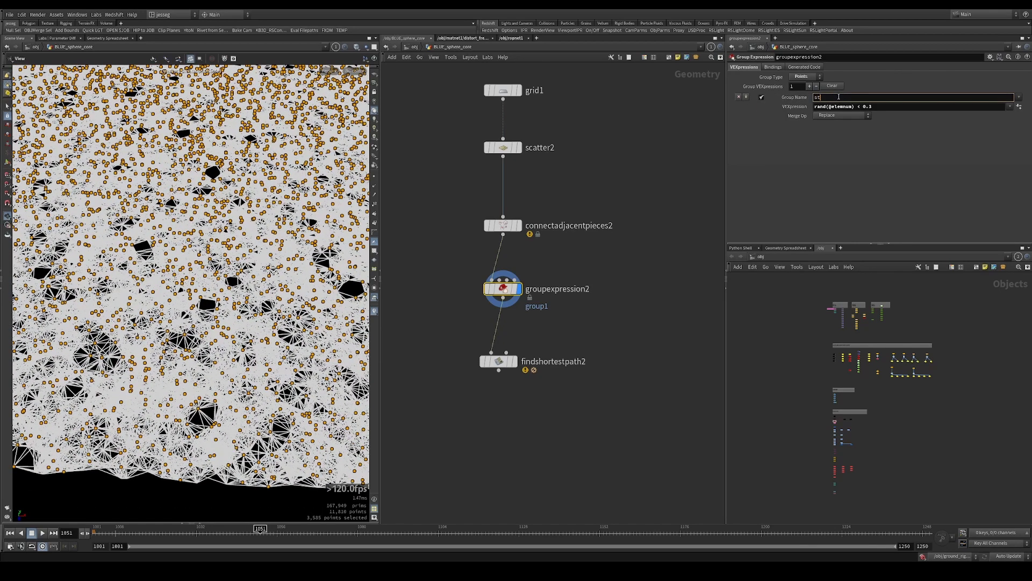
{"action": "type", "text": "art"}
{"action": "key", "text": "Return"}
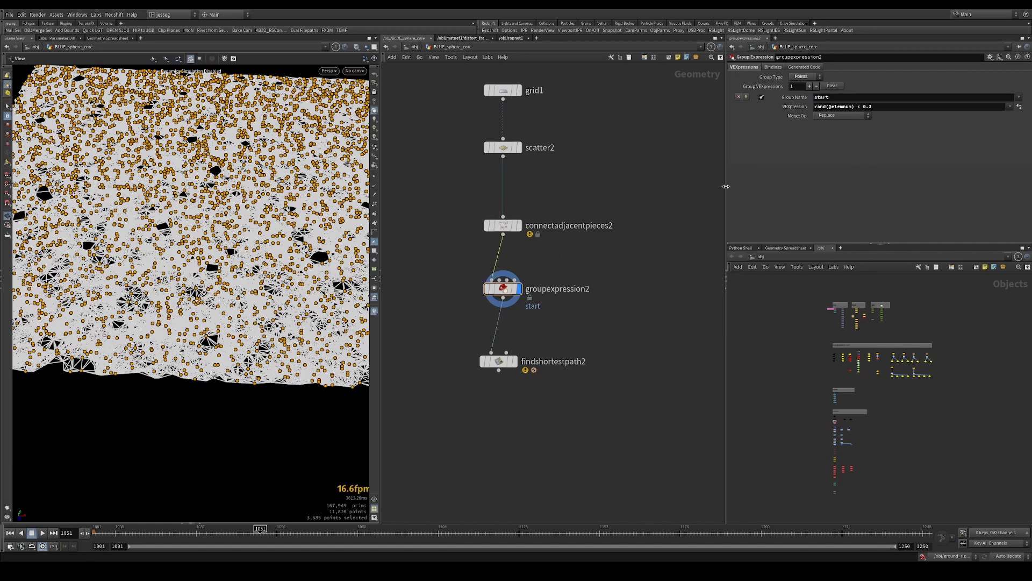
Replace the 0.3 threshold in the group expression with chf("percentage") and create its Percentage parameter
{"action": "double_click", "coordinate": [867, 106]}
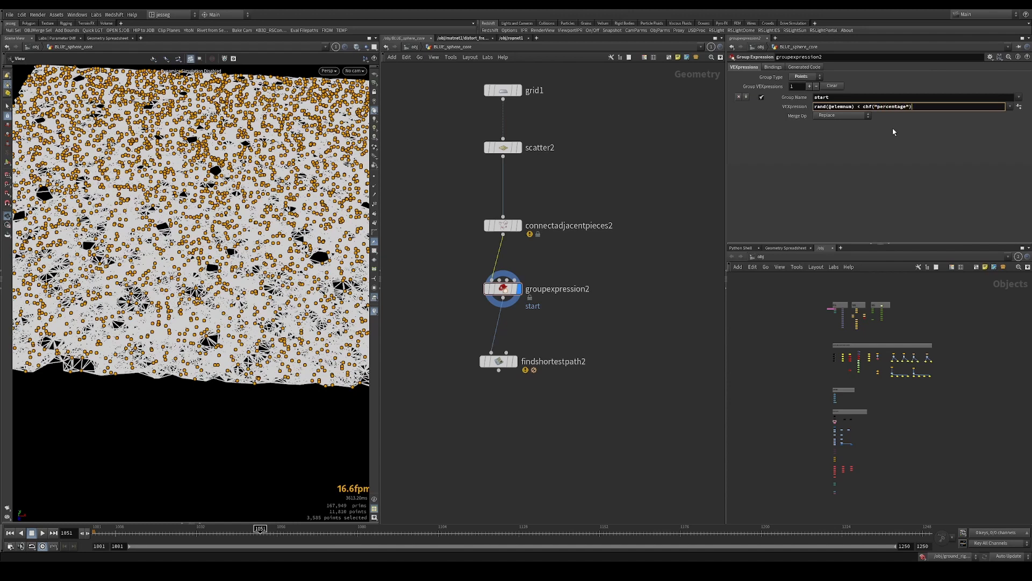
{"action": "left_click", "coordinate": [1019, 107]}
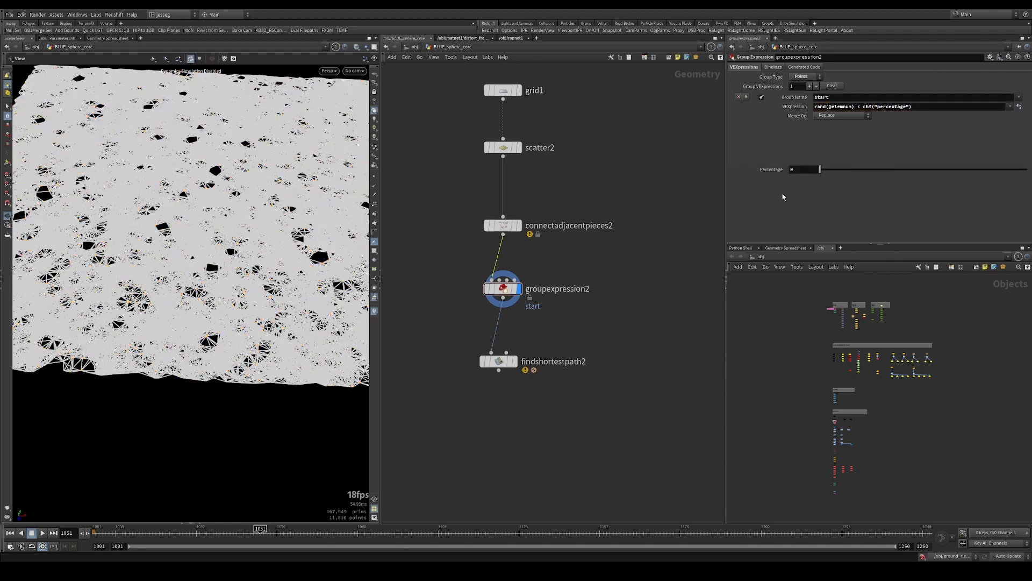
Try Percentage values of 0.006 and 0.003 to thin out the points in the start group
{"action": "mouse_move", "coordinate": [821, 171]}
{"action": "left_mouse_down"}
{"action": "mouse_move", "coordinate": [1028, 183]}
{"action": "mouse_move", "coordinate": [1000, 172]}
{"action": "mouse_move", "coordinate": [822, 171]}
{"action": "left_mouse_up"}
{"action": "scroll", "coordinate": [162, 185], "scroll_direction": "down", "scroll_amount": 5}
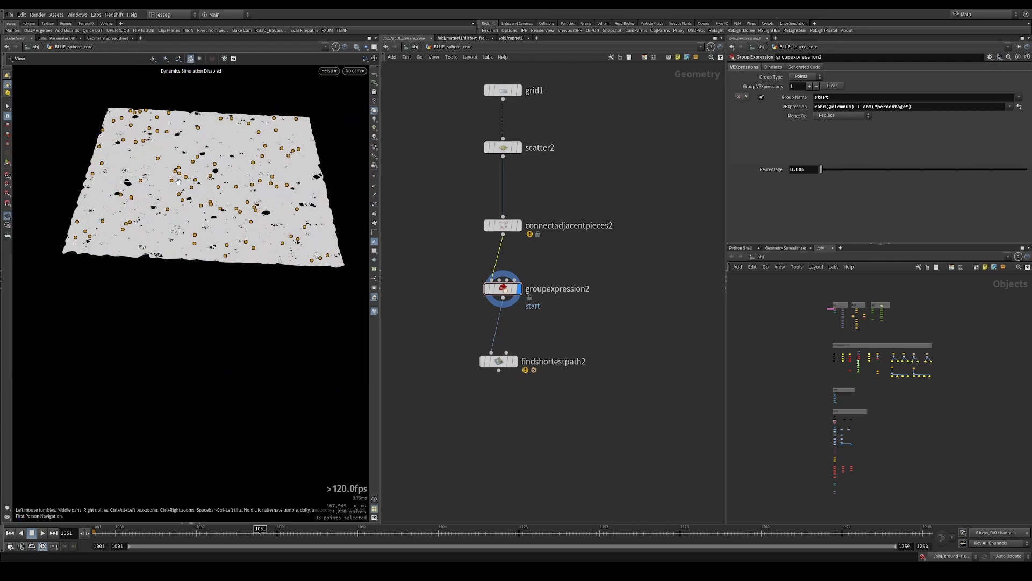
{"action": "left_click_drag", "start_coordinate": [161, 186], "coordinate": [187, 215]}
{"action": "left_click", "coordinate": [802, 168]}
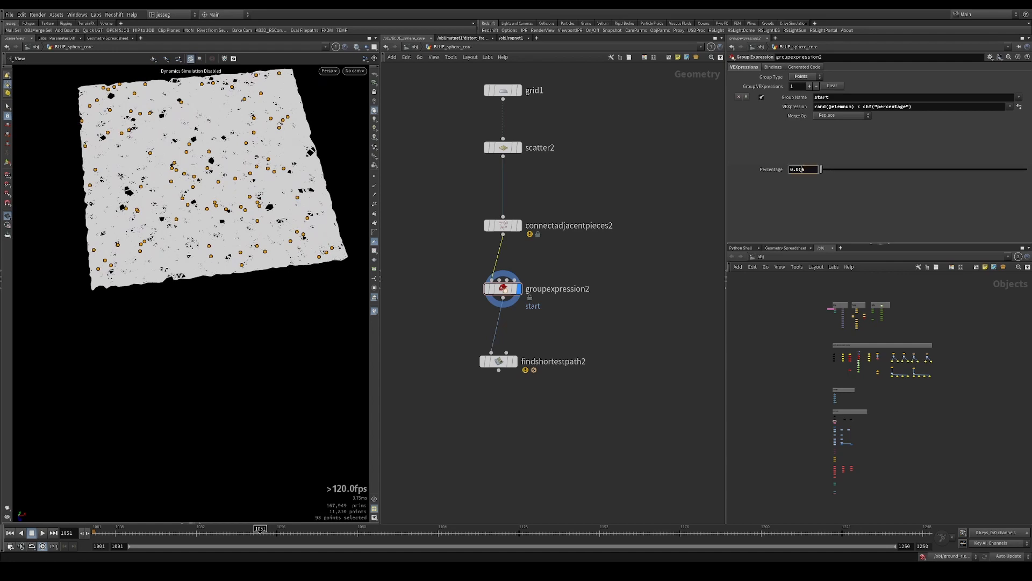
{"action": "key", "text": "BackSpace"}
{"action": "type", "text": "3"}
{"action": "key", "text": "Return"}
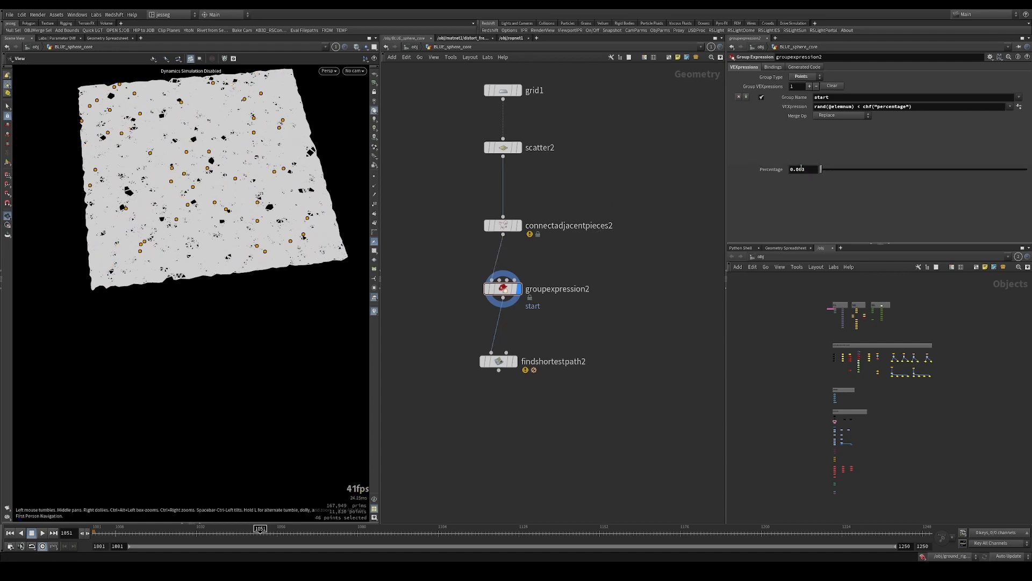
Try the lower Percentage values 0.002 and 0.001 on groupexpression2
{"action": "left_click", "coordinate": [802, 168]}
{"action": "key", "text": "BackSpace"}
{"action": "type", "text": "2"}
{"action": "left_click", "coordinate": [600, 226]}
{"action": "left_click", "coordinate": [647, 282]}
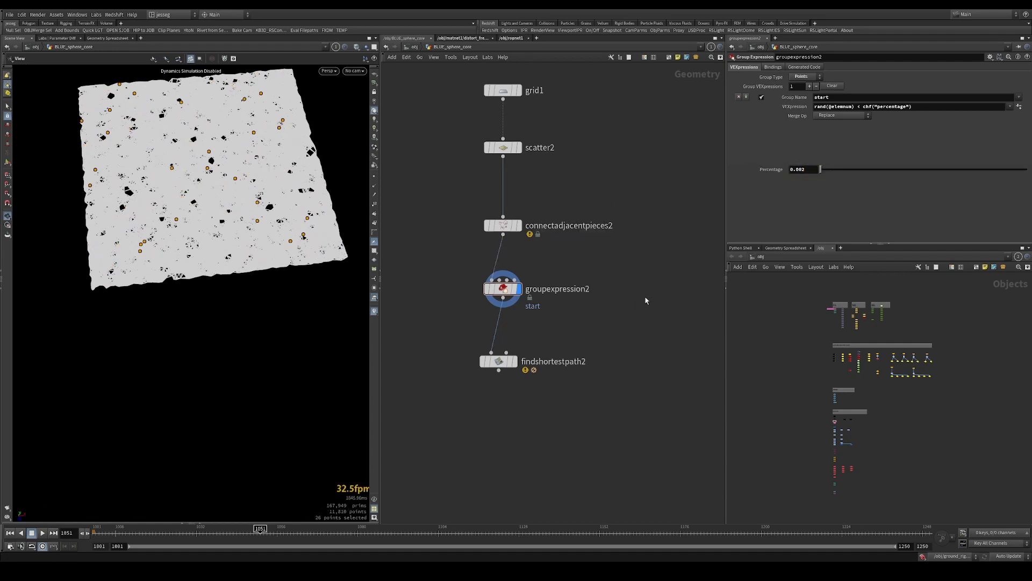
{"action": "left_click_drag", "start_coordinate": [205, 153], "coordinate": [200, 221]}
{"action": "left_click", "coordinate": [803, 168]}
{"action": "key", "text": "BackSpace"}
{"action": "type", "text": "1"}
{"action": "left_click", "coordinate": [575, 245]}
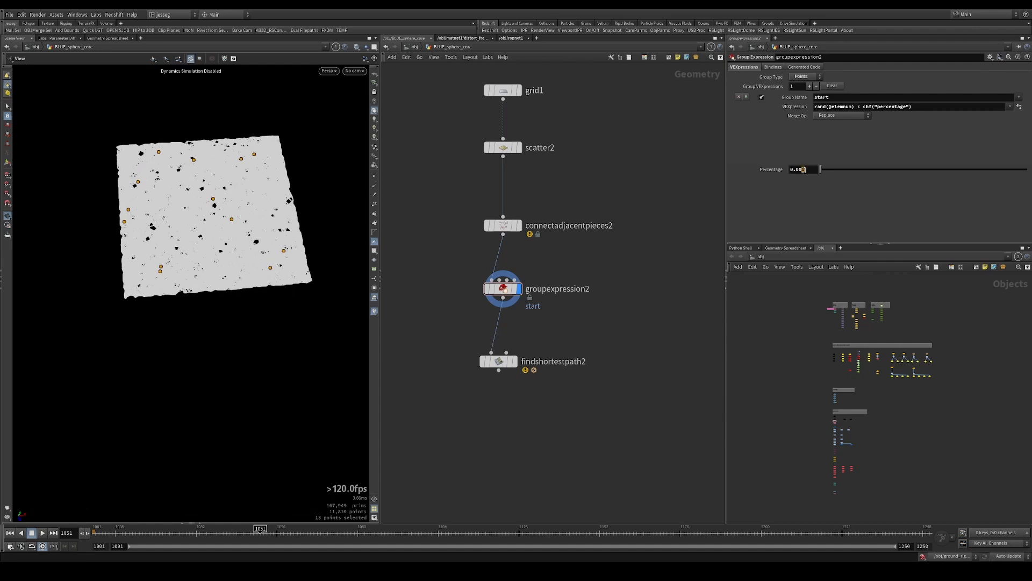
Reduce the start group's Percentage to 0.0005, then settle on 0.0006
{"action": "type", "text": "05"}
{"action": "key", "text": "Return"}
{"action": "left_click", "coordinate": [805, 171]}
{"action": "key", "text": "BackSpace"}
{"action": "type", "text": "6"}
{"action": "key", "text": "Return"}
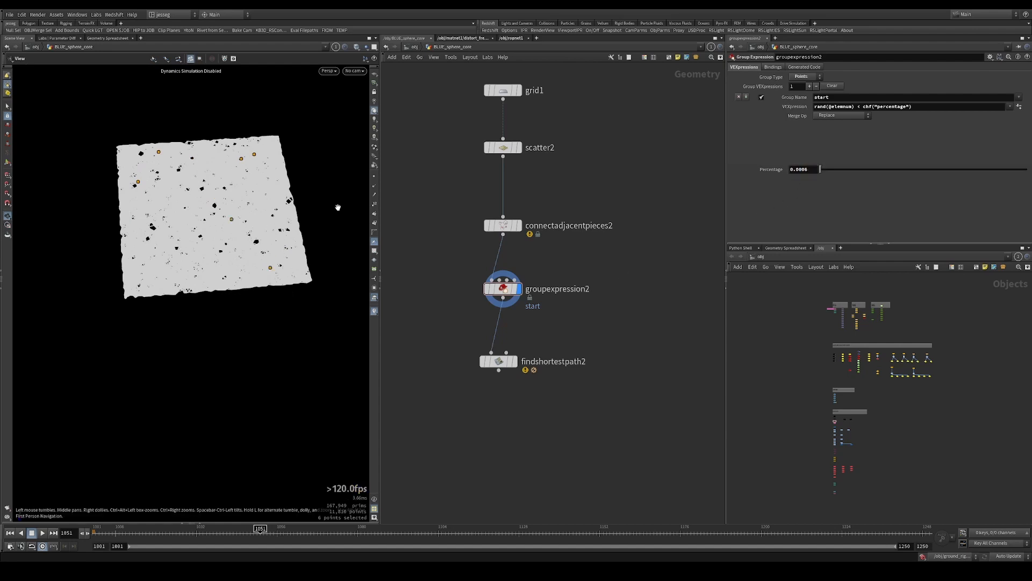
Display findshortestpath2 and set its Start Points to start and its End Points to !start
{"action": "middle_click_drag", "start_coordinate": [572, 316], "coordinate": [584, 338]}
{"action": "left_click_drag", "start_coordinate": [583, 345], "coordinate": [440, 271]}
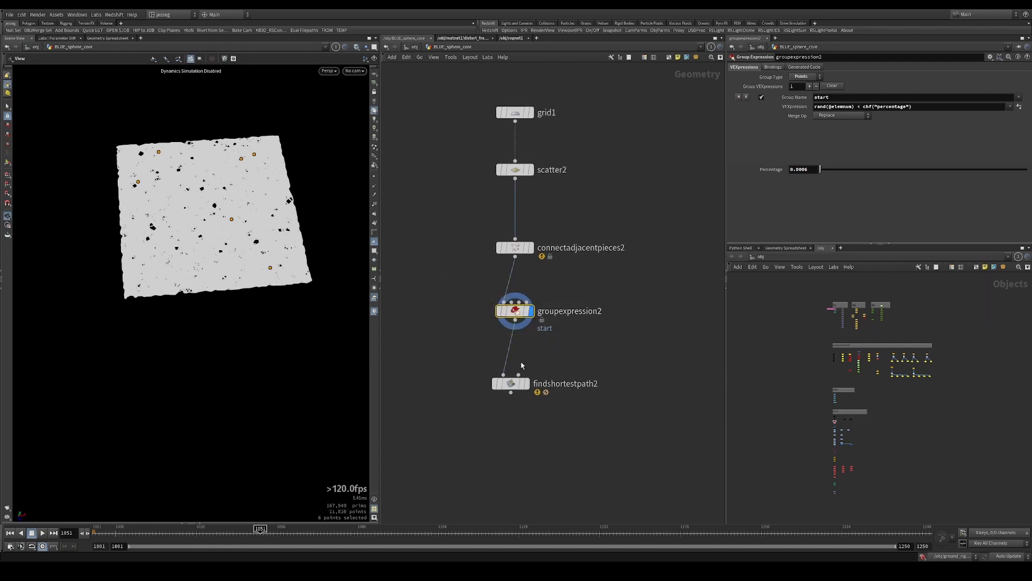
{"action": "scroll", "coordinate": [580, 355], "scroll_direction": "up", "scroll_amount": 3}
{"action": "left_click_drag", "start_coordinate": [579, 356], "coordinate": [485, 450]}
{"action": "left_click", "coordinate": [526, 398]}
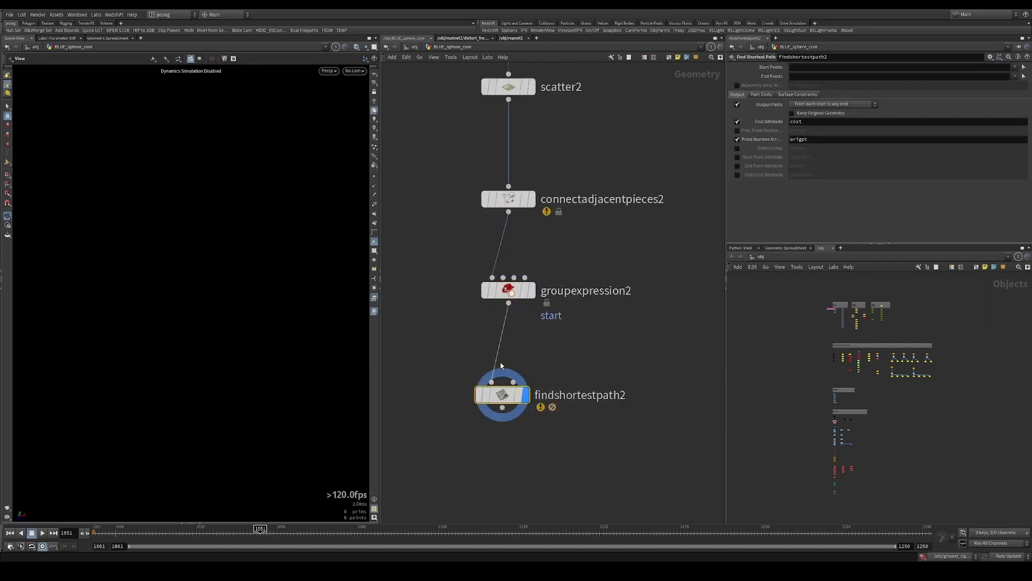
{"action": "left_click", "coordinate": [796, 67]}
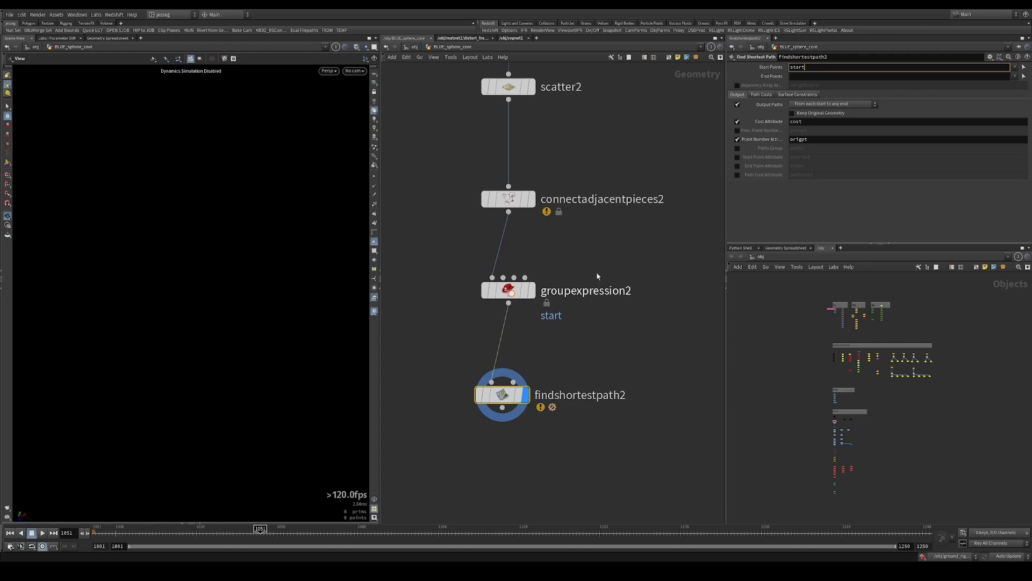
{"action": "key", "text": "Return"}
{"action": "left_click", "coordinate": [804, 77]}
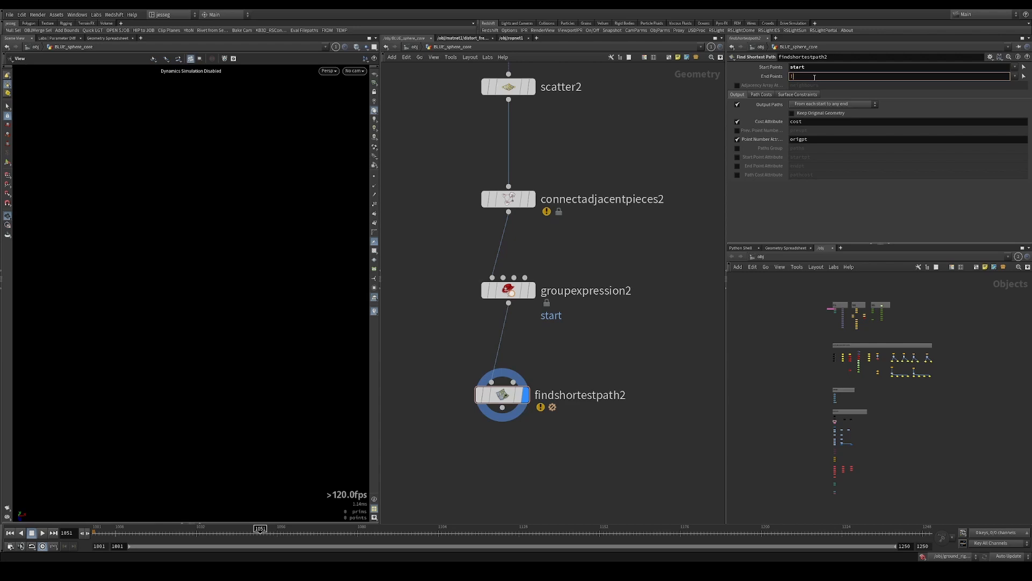
{"action": "type", "text": "!start"}
{"action": "key", "text": "Return"}
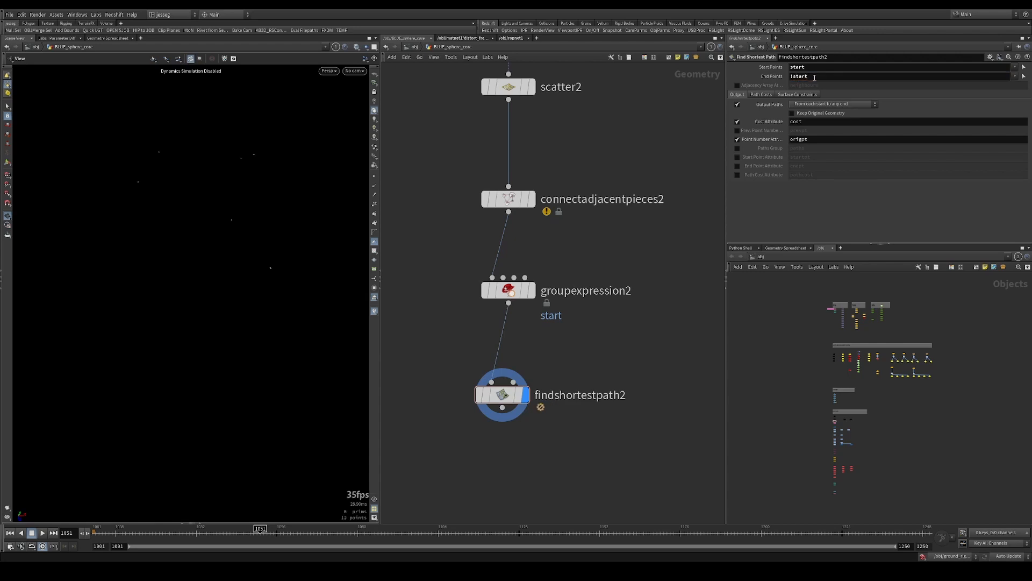
Set the Output Paths of findshortestpath2 to From any start to each end
{"action": "left_click", "coordinate": [845, 106]}
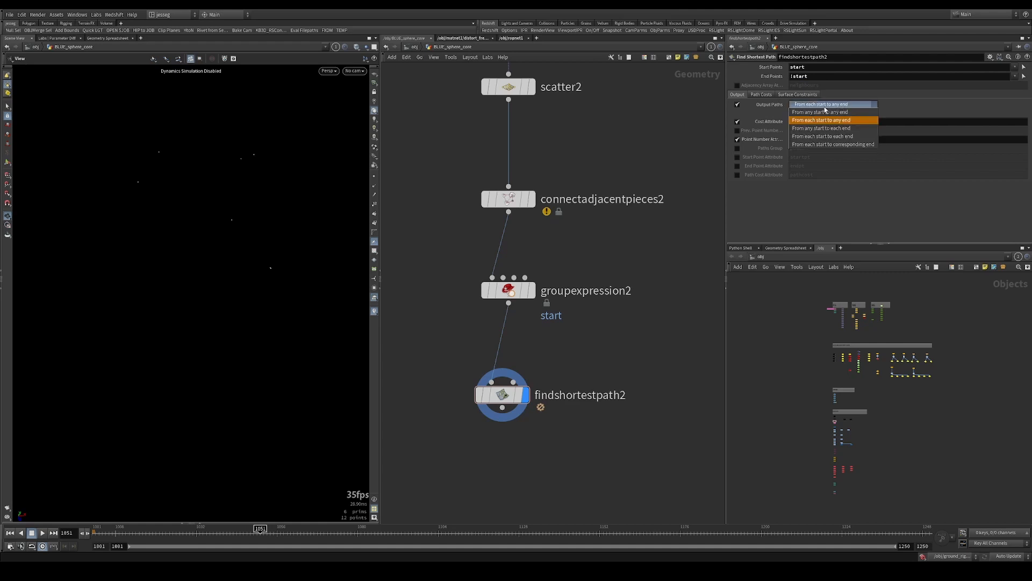
{"action": "left_click", "coordinate": [846, 130]}
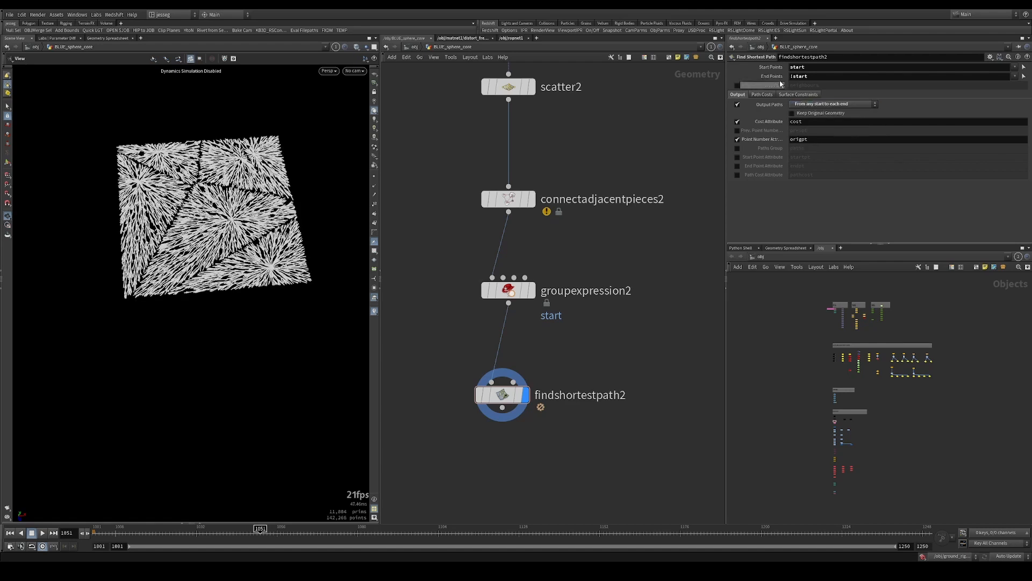
{"action": "double_click", "coordinate": [800, 76]}
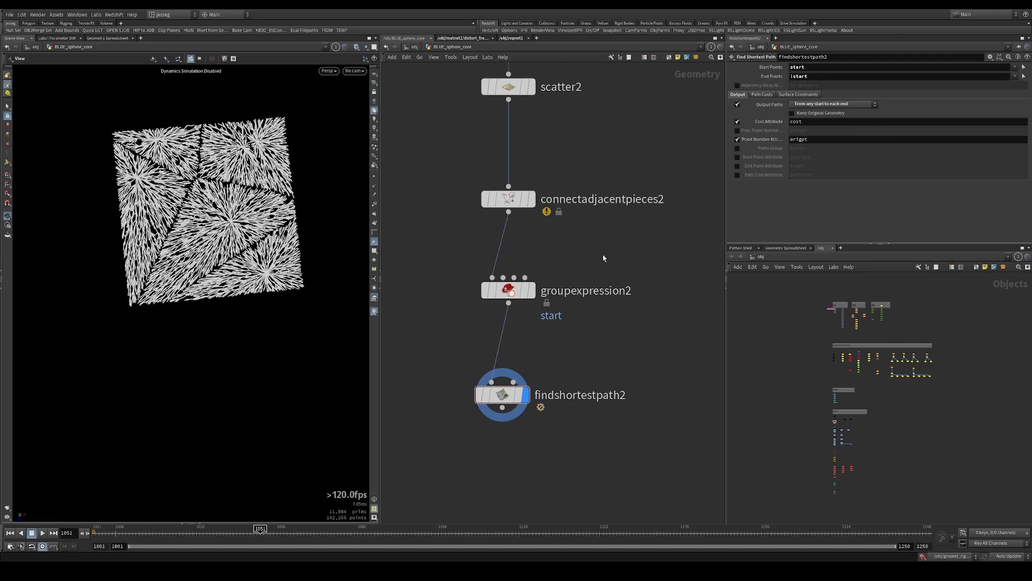
Compare the grouped start points from groupexpression2 with the paths generated by findshortestpath2
{"action": "left_click_drag", "start_coordinate": [594, 254], "coordinate": [492, 313]}
{"action": "key", "text": "r"}
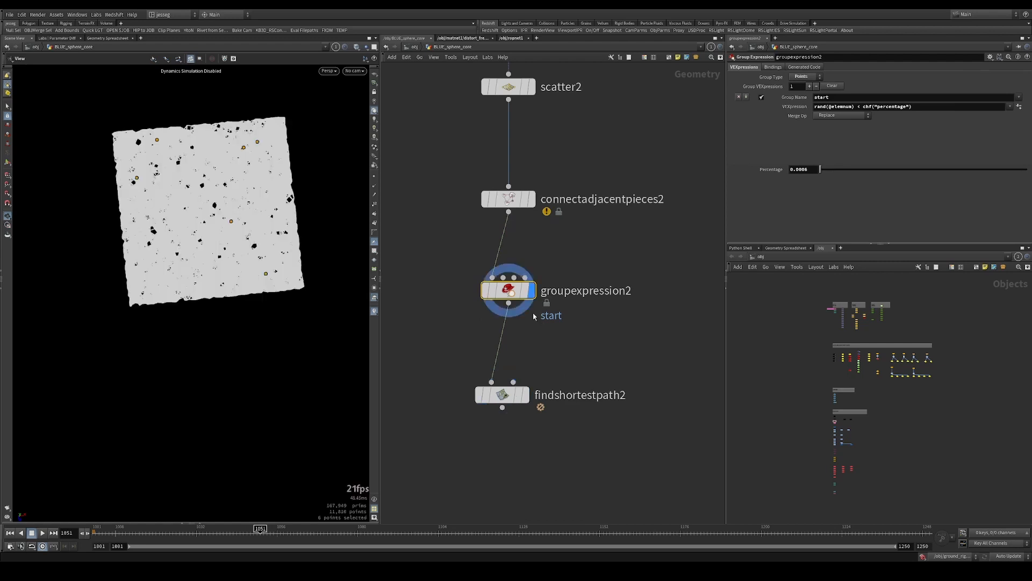
{"action": "scroll", "coordinate": [211, 218], "scroll_direction": "up", "scroll_amount": 3}
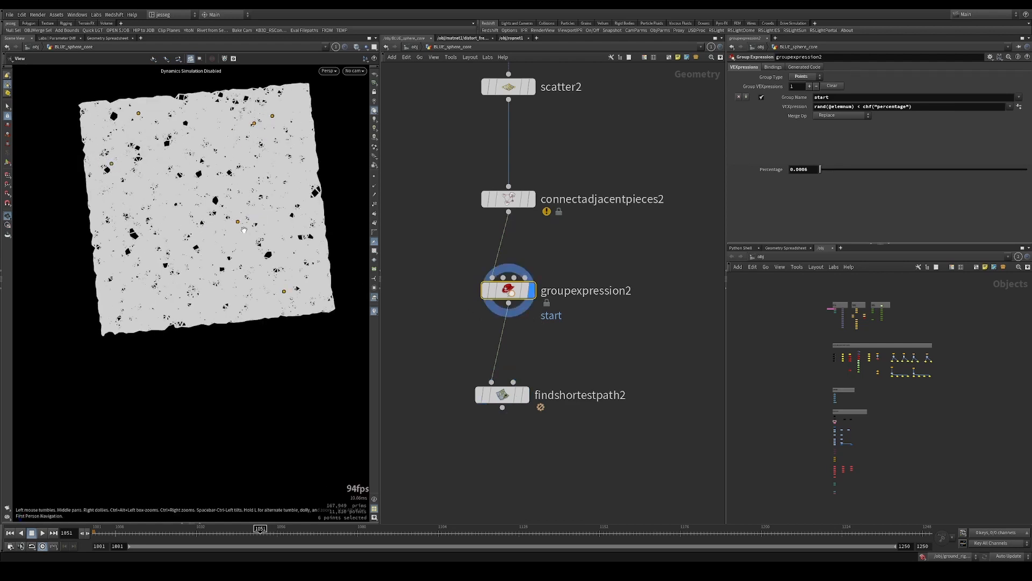
{"action": "left_click_drag", "start_coordinate": [592, 355], "coordinate": [471, 429]}
{"action": "key", "text": "r"}
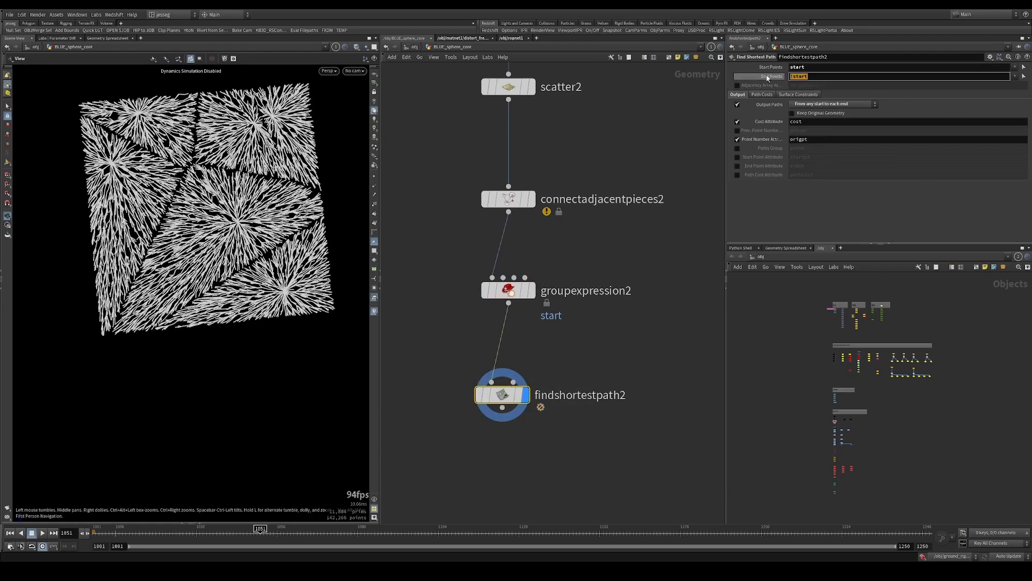
{"action": "left_click_drag", "start_coordinate": [189, 248], "coordinate": [234, 223]}
{"action": "right_click_drag", "start_coordinate": [234, 223], "coordinate": [232, 207]}
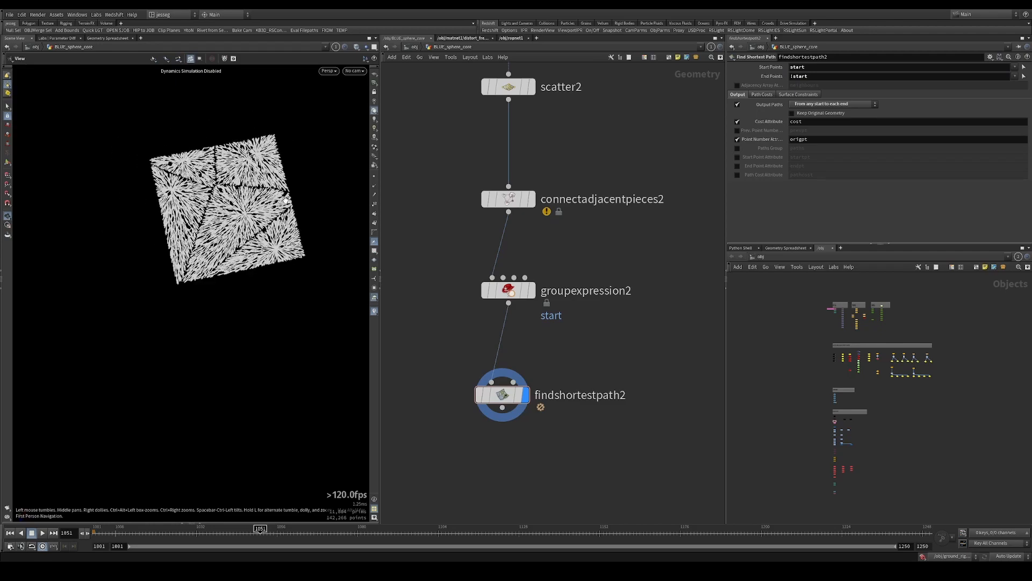
{"action": "left_click_drag", "start_coordinate": [232, 207], "coordinate": [269, 206]}
{"action": "right_click_drag", "start_coordinate": [269, 207], "coordinate": [313, 212]}
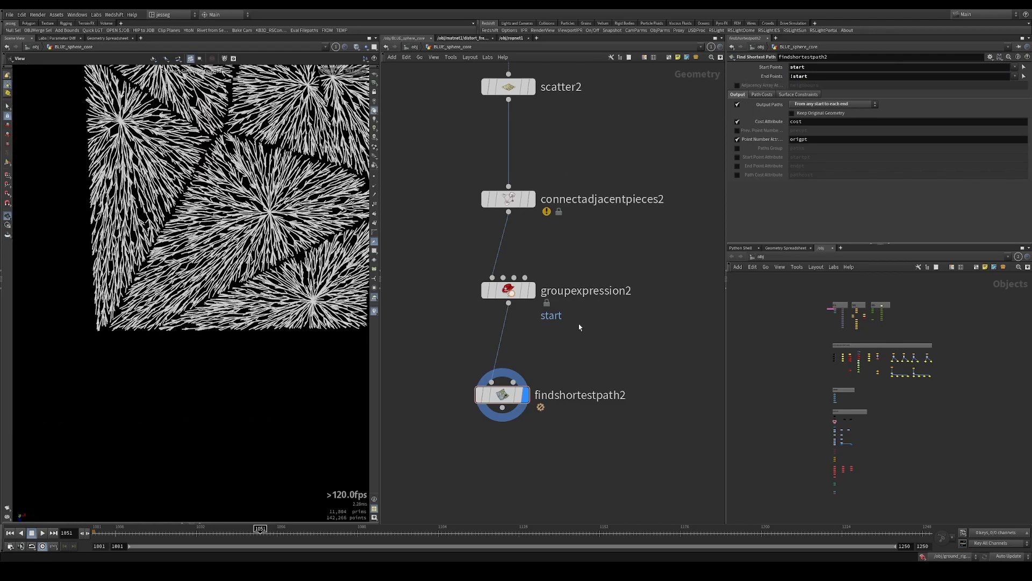
Compare the Path Costs settings of findshortestpath2 with those of findshortestpath1 in the original lightning chain
{"action": "left_click_drag", "start_coordinate": [580, 324], "coordinate": [475, 404]}
{"action": "left_click", "coordinate": [762, 94]}
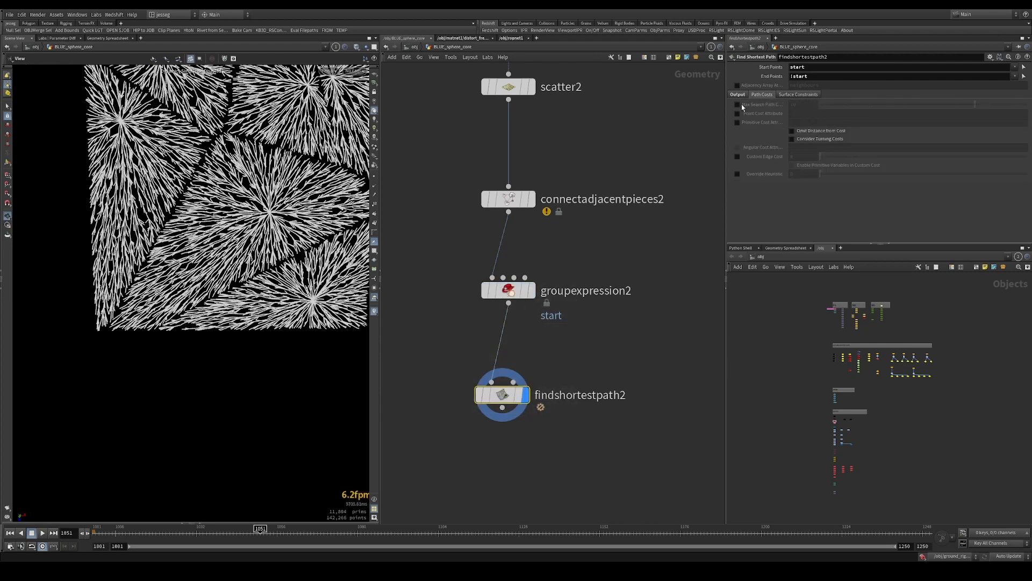
{"action": "left_click", "coordinate": [738, 104]}
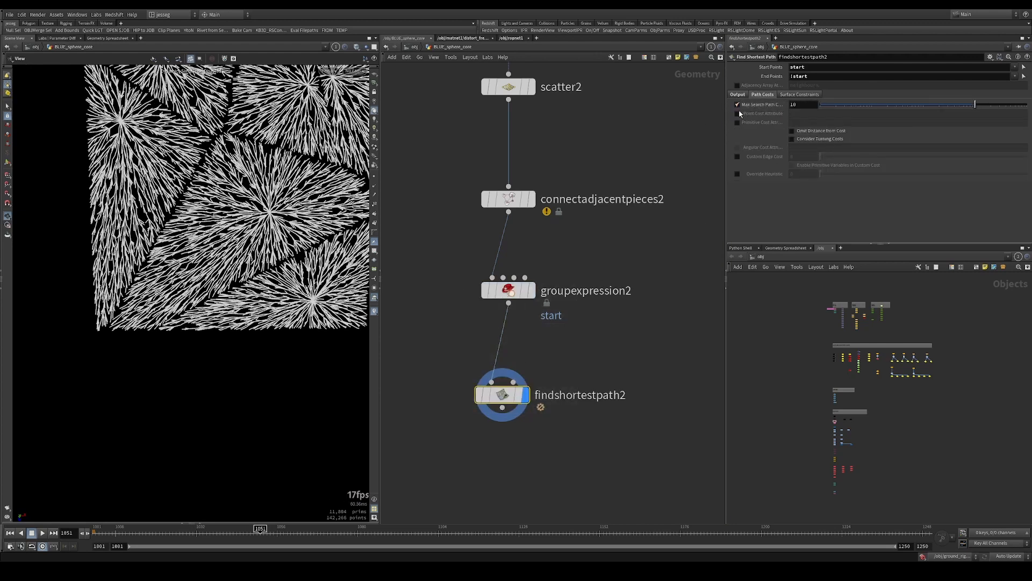
{"action": "left_click", "coordinate": [738, 104]}
{"action": "scroll", "coordinate": [669, 191], "scroll_direction": "down", "scroll_amount": 5}
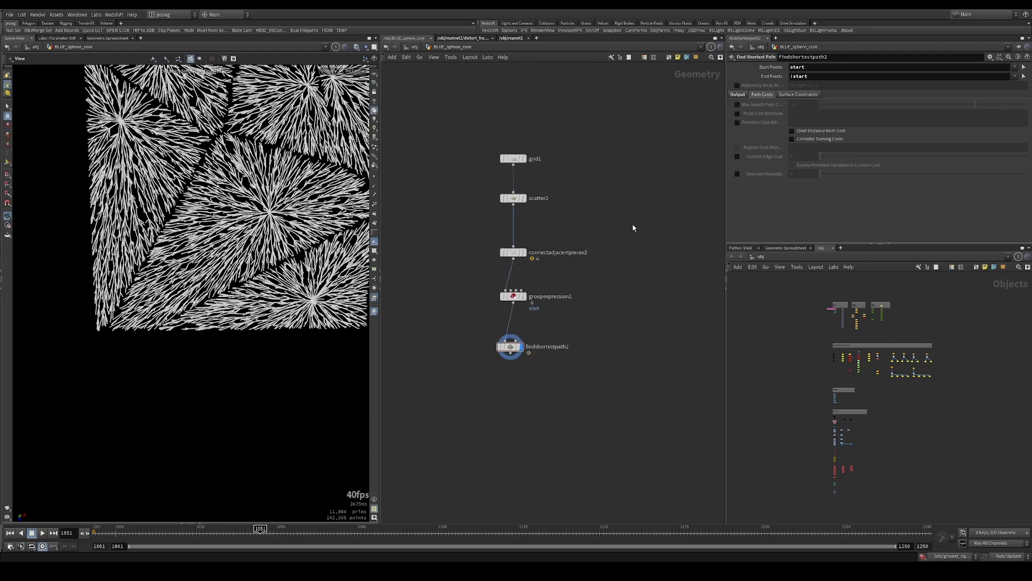
{"action": "middle_click_drag", "start_coordinate": [633, 225], "coordinate": [436, 226]}
{"action": "left_click", "coordinate": [592, 329]}
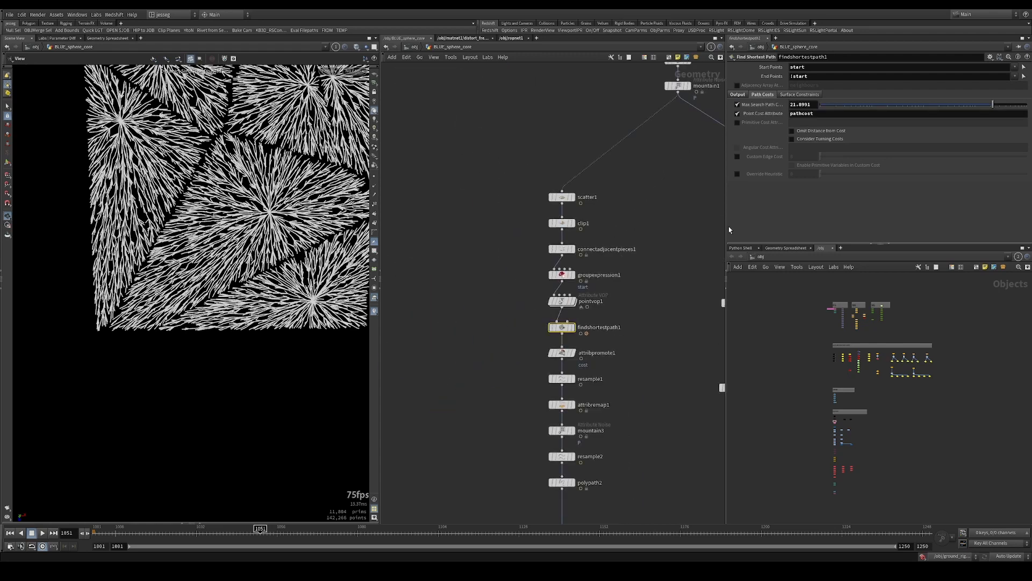
{"action": "middle_click_drag", "start_coordinate": [500, 200], "coordinate": [680, 210]}
{"action": "left_click", "coordinate": [500, 338]}
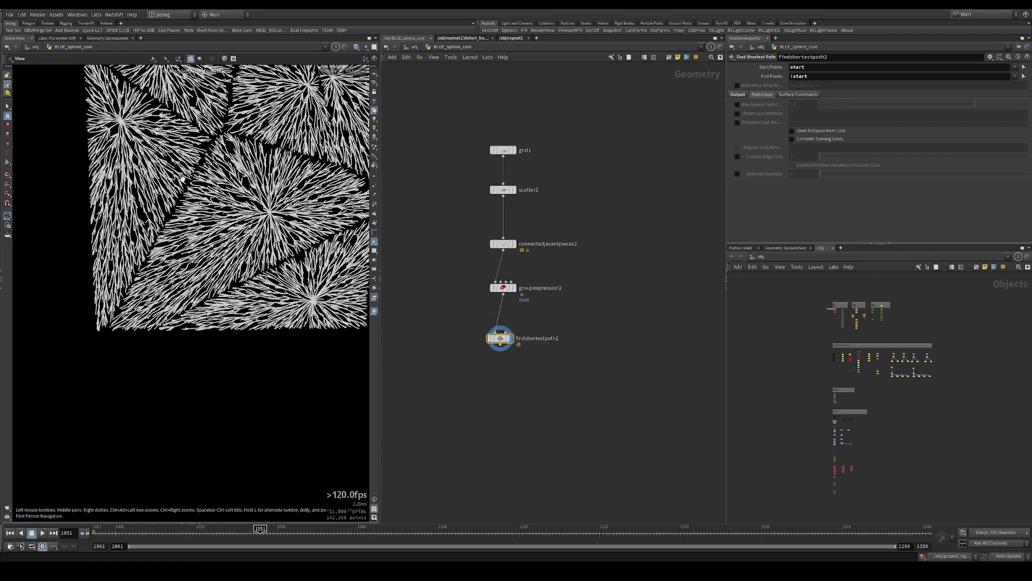
Examine the path pattern of findshortestpath2 across the whole grid
{"action": "key", "text": "h"}
{"action": "left_click_drag", "start_coordinate": [554, 270], "coordinate": [605, 368]}
{"action": "key", "text": "r"}
{"action": "key", "text": "r"}
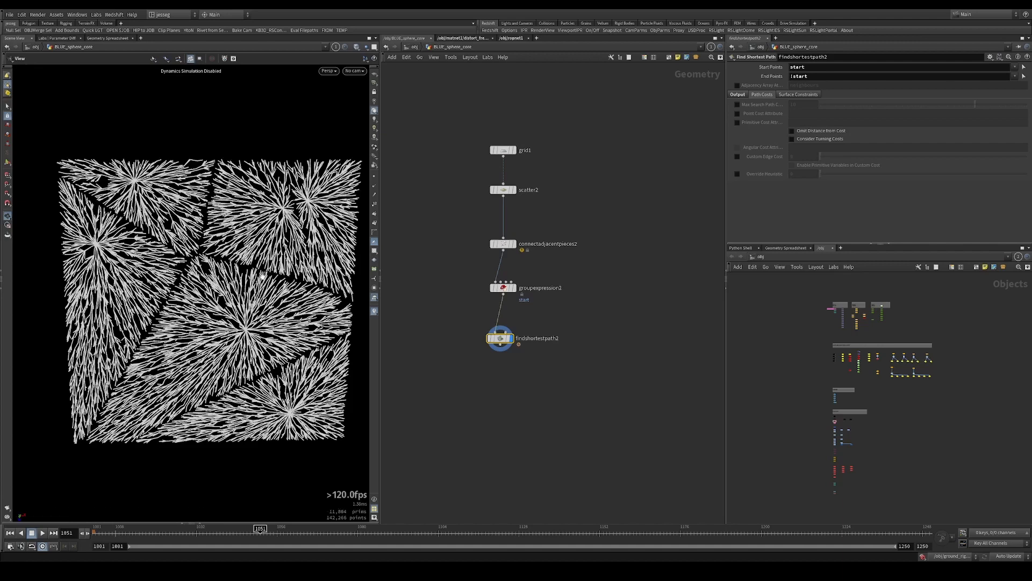
{"action": "left_click_drag", "start_coordinate": [245, 317], "coordinate": [252, 296]}
{"action": "scroll", "coordinate": [261, 316], "scroll_direction": "down", "scroll_amount": 5}
{"action": "right_click_drag", "start_coordinate": [251, 297], "coordinate": [253, 327]}
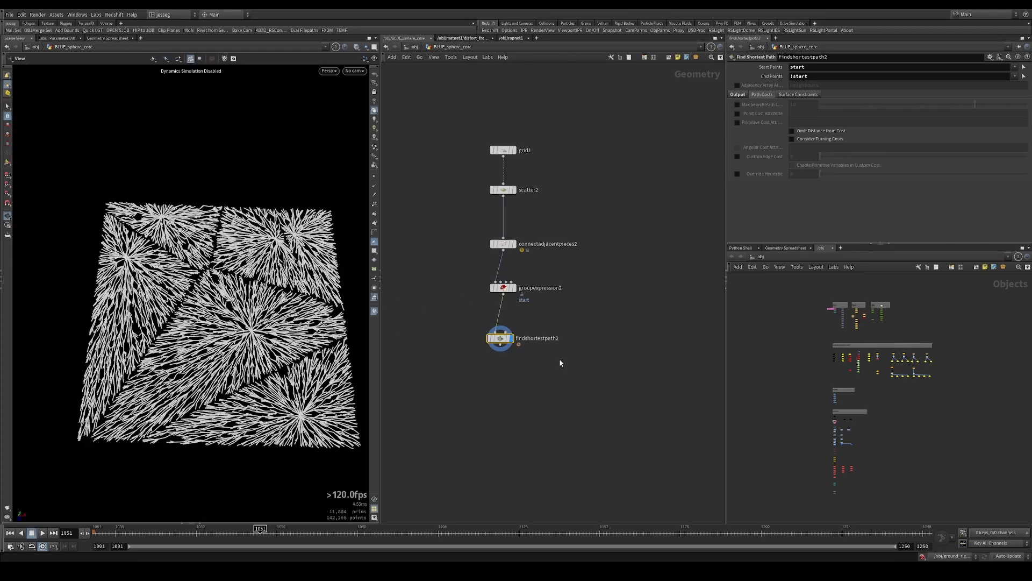
Make room above findshortestpath2 in the chain and enable its Max Search Path Cost and Point Cost Attribute options
{"action": "left_click_drag", "start_coordinate": [505, 342], "coordinate": [509, 370]}
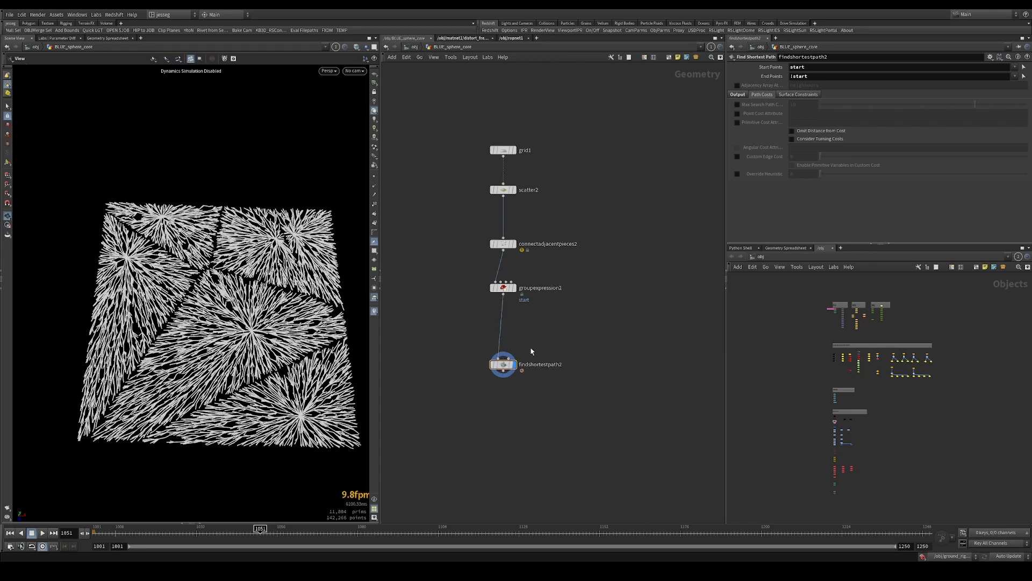
{"action": "left_click_drag", "start_coordinate": [537, 338], "coordinate": [439, 409]}
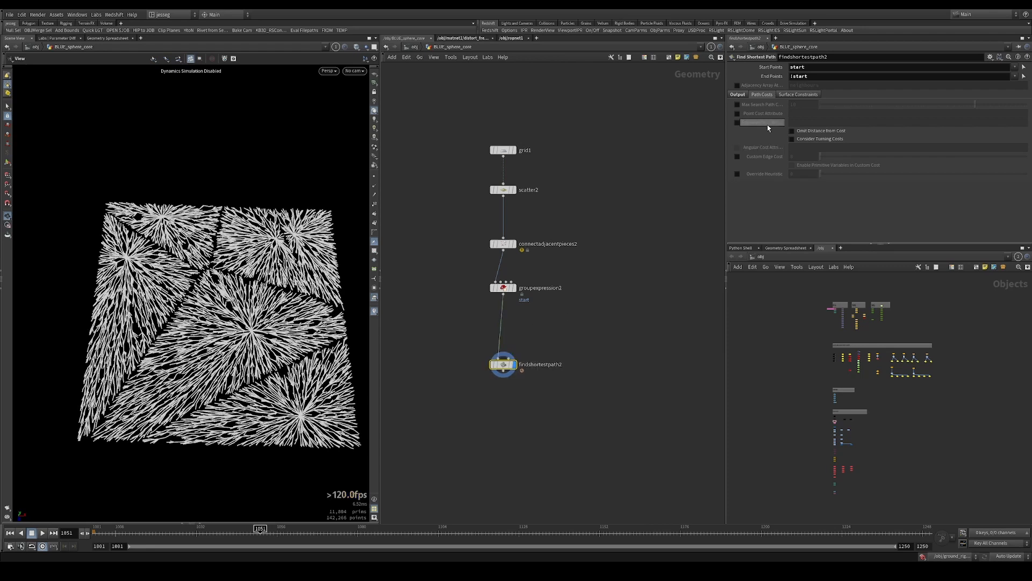
{"action": "left_click", "coordinate": [737, 113]}
{"action": "left_click", "coordinate": [738, 105]}
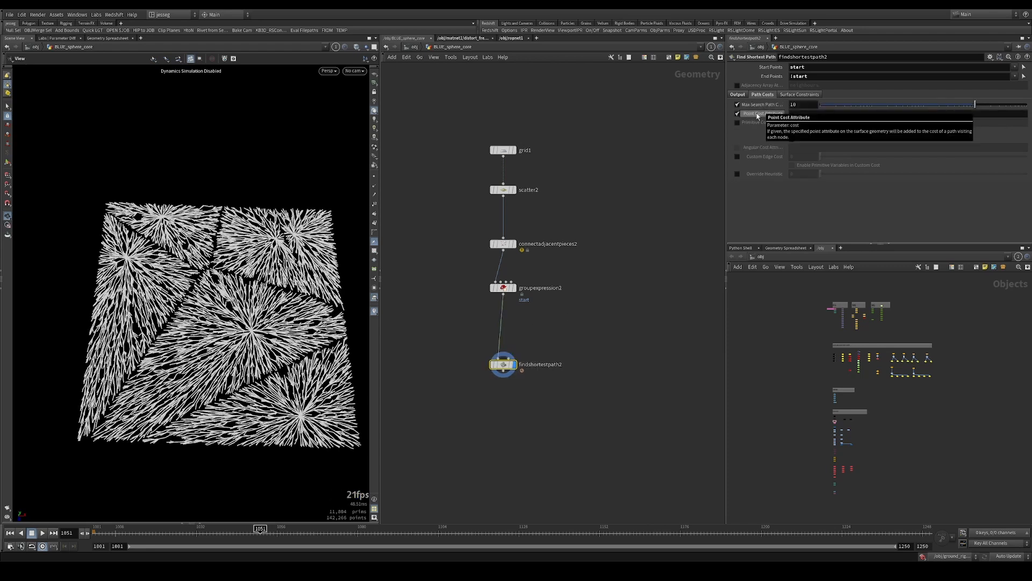
{"action": "left_click", "coordinate": [800, 114]}
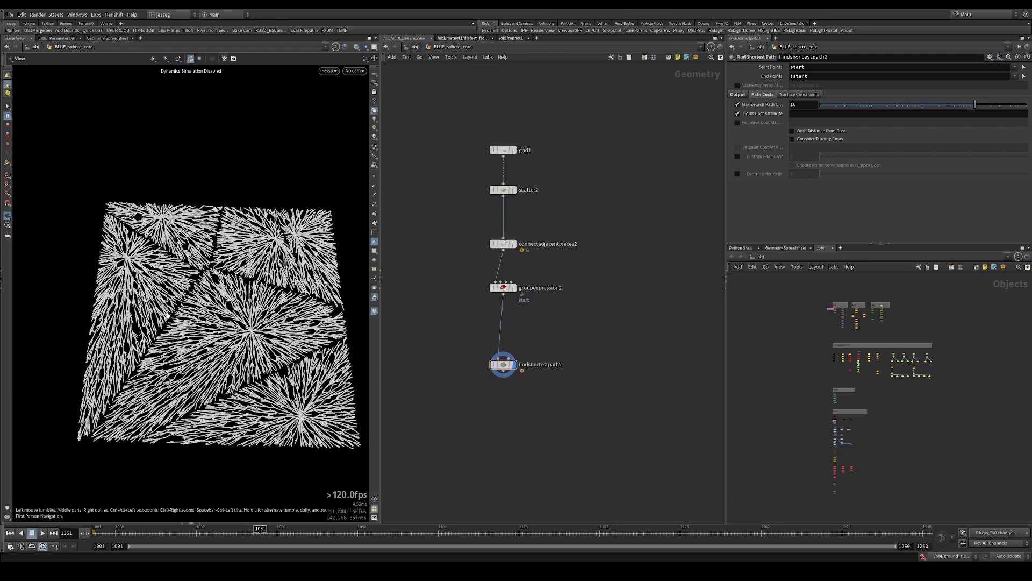
Review the outputs of connectadjacentpieces2, scatter2, groupexpression2 and findshortestpath2 in turn
{"action": "left_click_drag", "start_coordinate": [557, 232], "coordinate": [481, 262]}
{"action": "left_click_drag", "start_coordinate": [454, 215], "coordinate": [521, 182]}
{"action": "key", "text": "r"}
{"action": "left_click_drag", "start_coordinate": [582, 314], "coordinate": [454, 280]}
{"action": "key", "text": "r"}
{"action": "left_click_drag", "start_coordinate": [551, 328], "coordinate": [491, 372]}
{"action": "key", "text": "r"}
Insert a Point VOP between groupexpression2 and findshortestpath2 and name it breakup_pathcost
{"action": "key", "text": "Tab"}
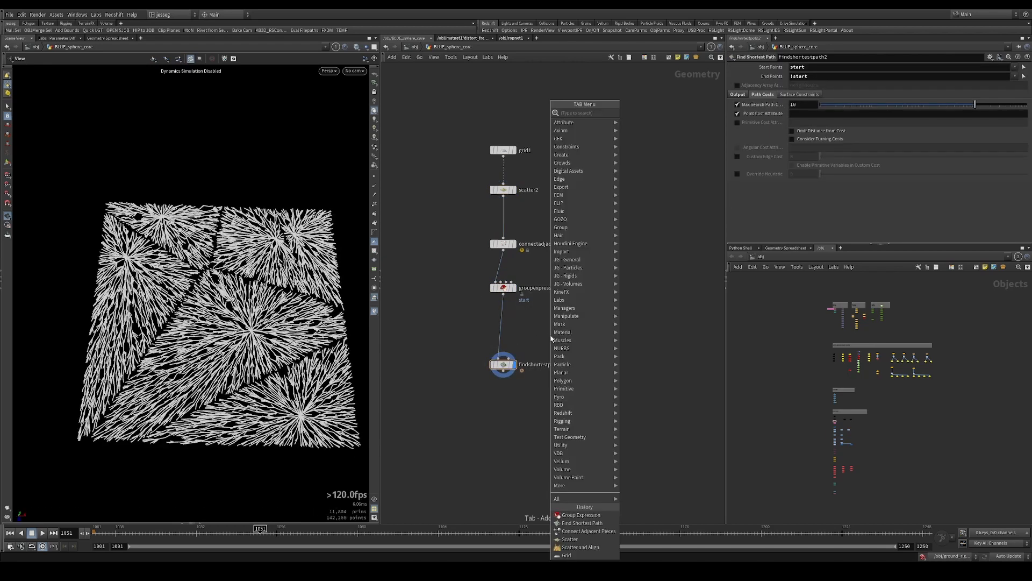
{"action": "type", "text": "point vop"}
{"action": "key", "text": "Return"}
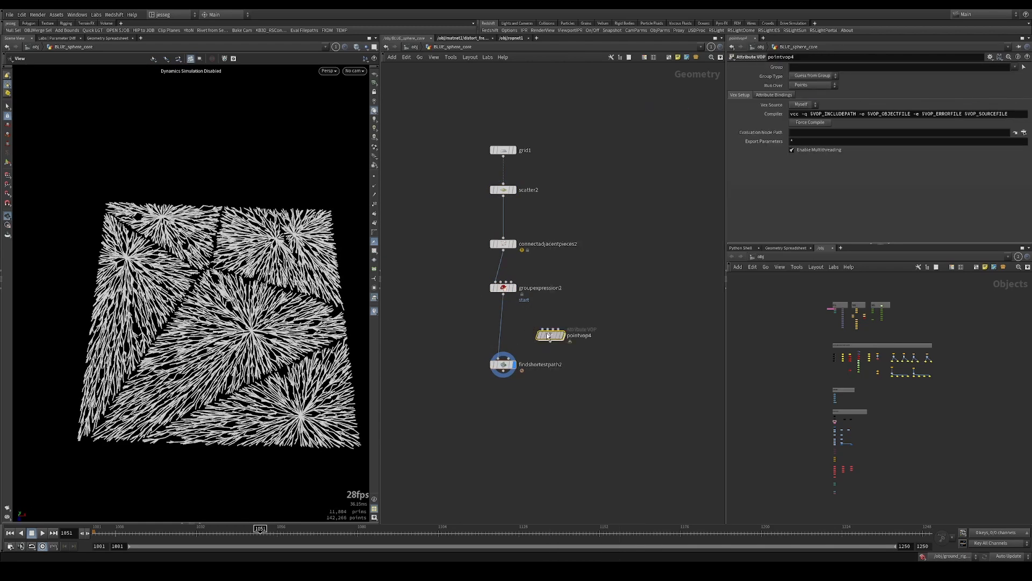
{"action": "left_click", "coordinate": [503, 328]}
{"action": "double_click", "coordinate": [539, 327]}
{"action": "type", "text": "break"}
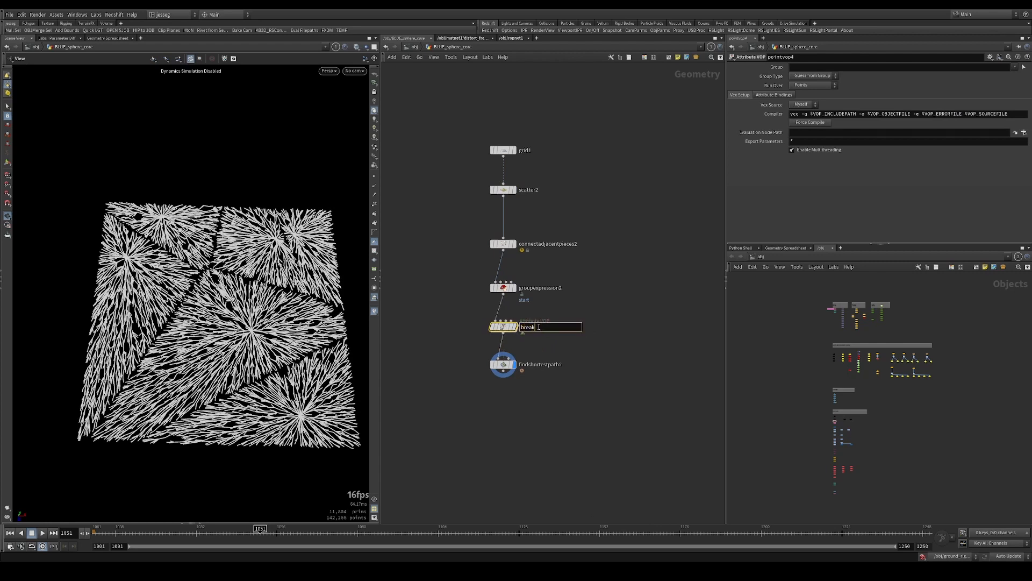
{"action": "type", "text": "up_pathcost"}
{"action": "key", "text": "Return"}
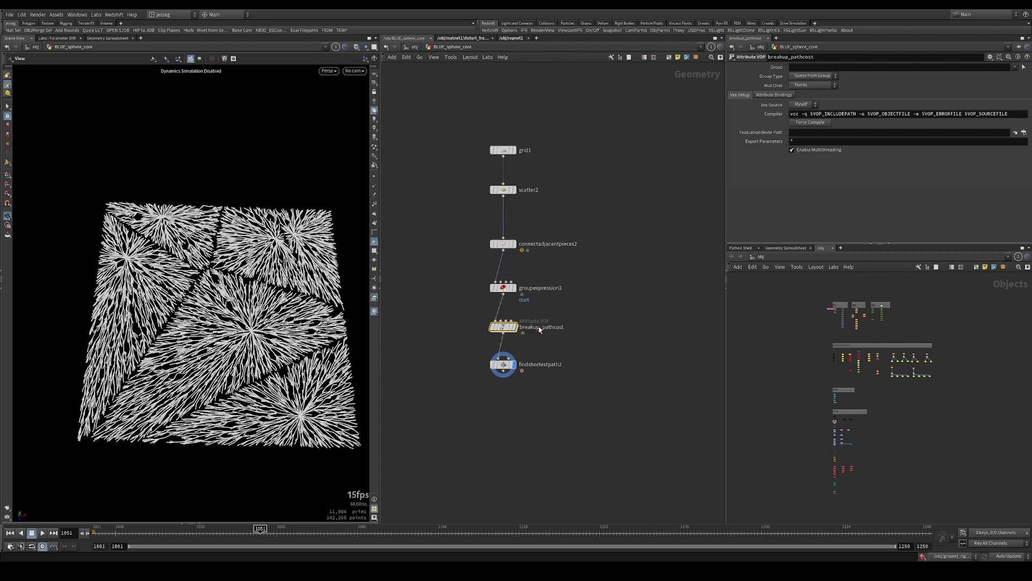
Display breakup_pathcost and, inside it, feed the point position P into a new Turbulent Noise node
{"action": "left_click_drag", "start_coordinate": [550, 305], "coordinate": [431, 349]}
{"action": "key", "text": "r"}
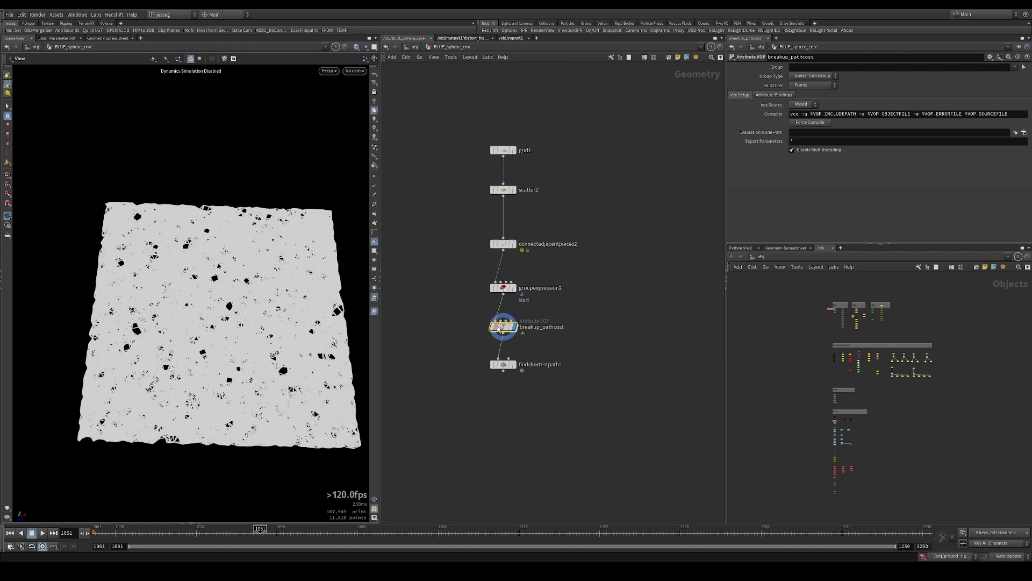
{"action": "double_click", "coordinate": [500, 328]}
{"action": "left_click_drag", "start_coordinate": [503, 274], "coordinate": [578, 315]}
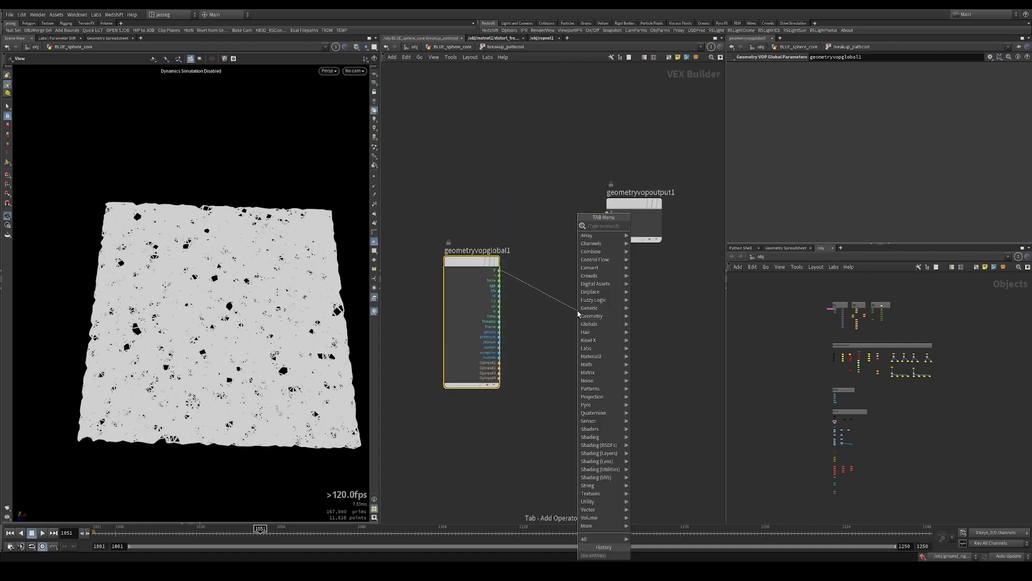
{"action": "key", "text": "Escape"}
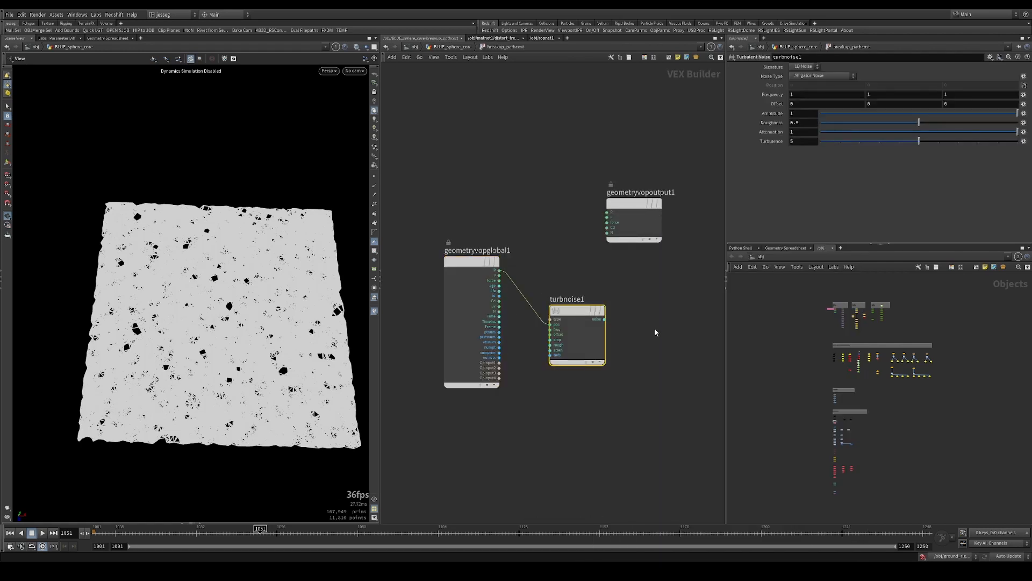
Add a Fit Range node fed by the turbnoise1 noise output and place it beside the noise node
{"action": "middle_click_drag", "start_coordinate": [606, 322], "coordinate": [509, 315]}
{"action": "left_click", "coordinate": [507, 312]}
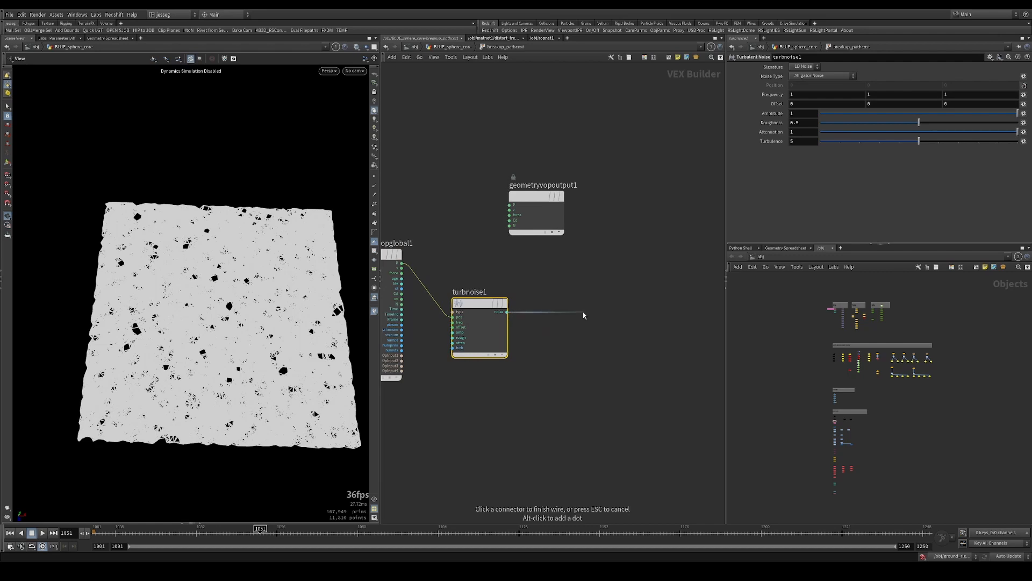
{"action": "left_click", "coordinate": [583, 315]}
{"action": "type", "text": "fitrang"}
{"action": "key", "text": "Return"}
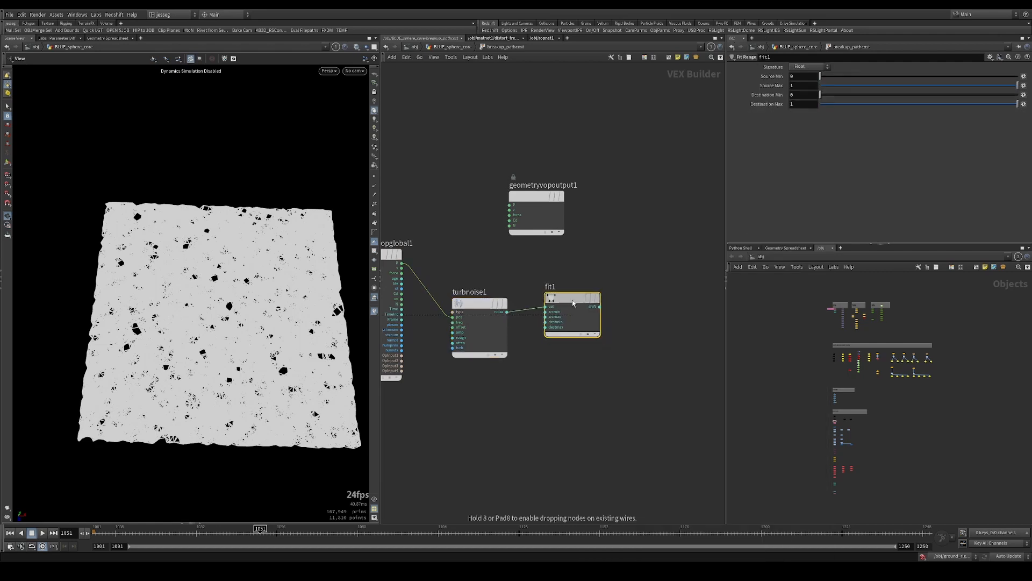
{"action": "left_click", "coordinate": [572, 303]}
Place geometryvopoutput1 beside fit1 and connect the fitted value to its Cd input
{"action": "middle_click_drag", "start_coordinate": [547, 229], "coordinate": [480, 245]}
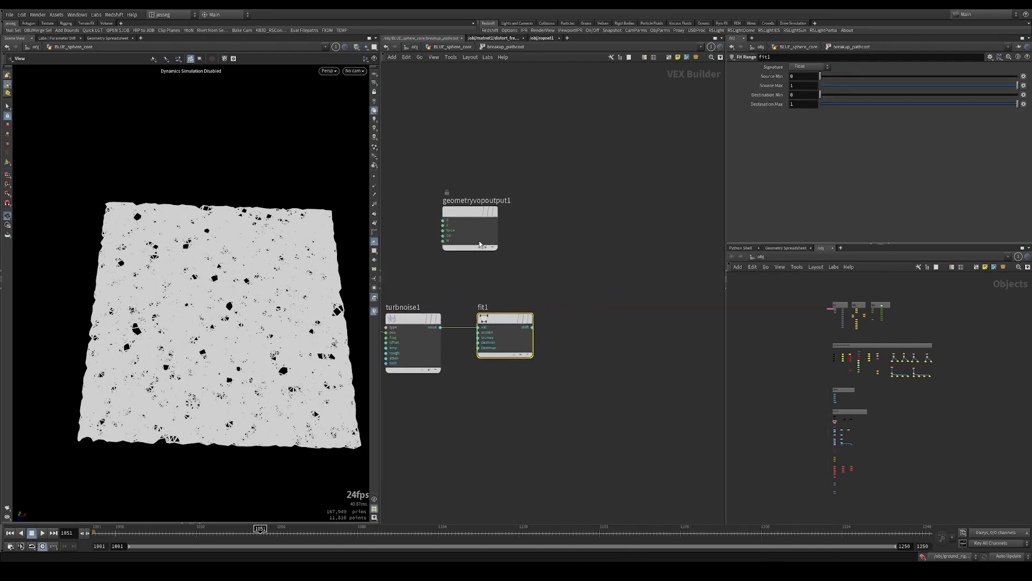
{"action": "left_click_drag", "start_coordinate": [480, 245], "coordinate": [638, 346]}
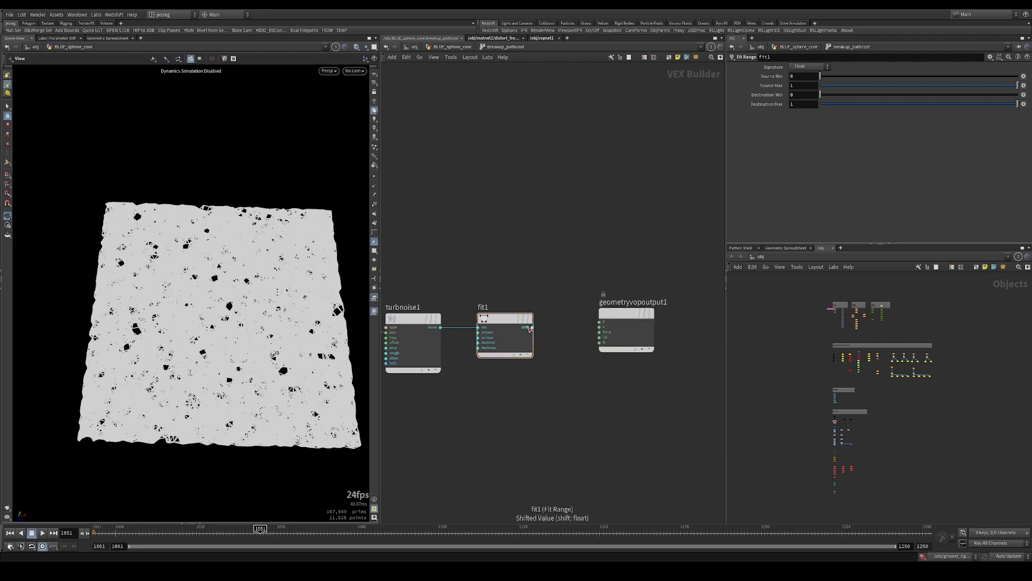
{"action": "left_click_drag", "start_coordinate": [529, 329], "coordinate": [600, 337]}
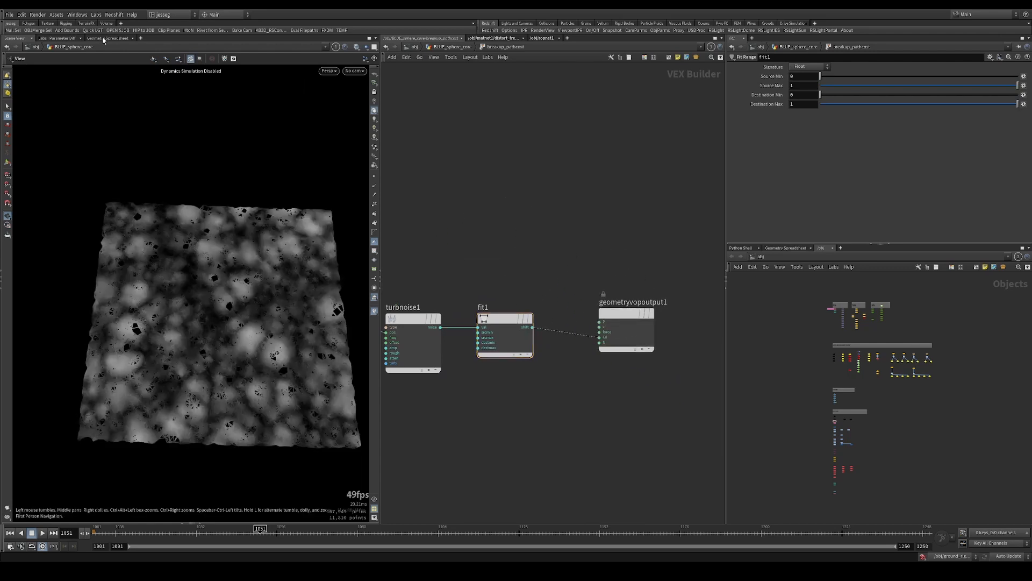
Bypass fit1 and sort the Cd values in the Geometry Spreadsheet to read the noise's minimum and maximum
{"action": "left_click", "coordinate": [104, 38]}
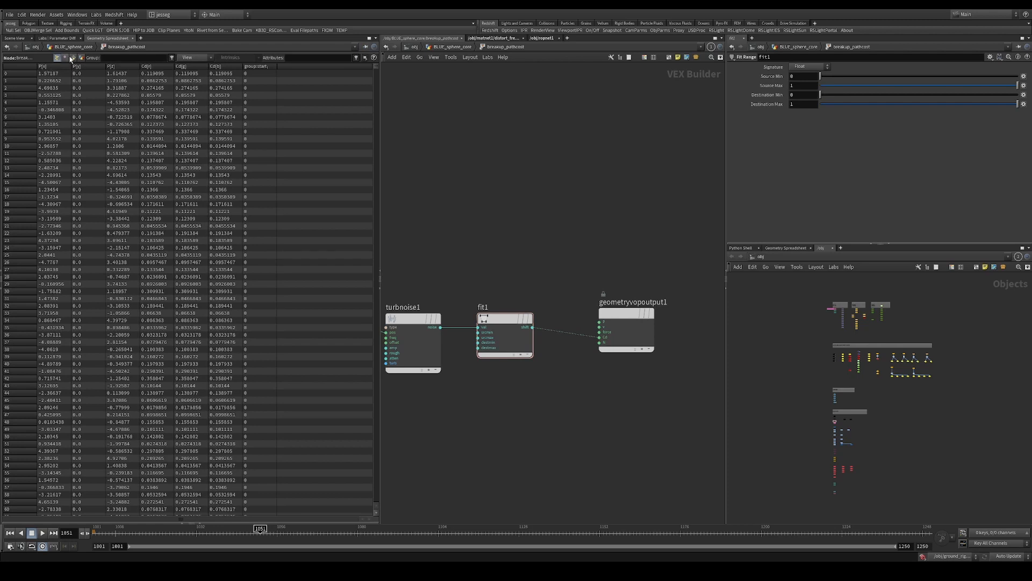
{"action": "left_click_drag", "start_coordinate": [510, 319], "coordinate": [509, 349]}
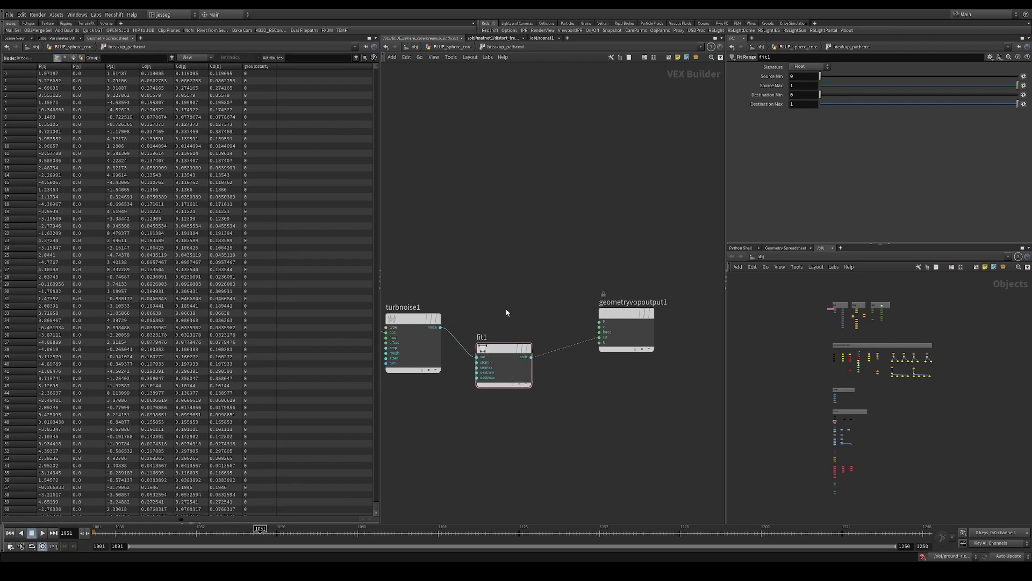
{"action": "left_click", "coordinate": [534, 322]}
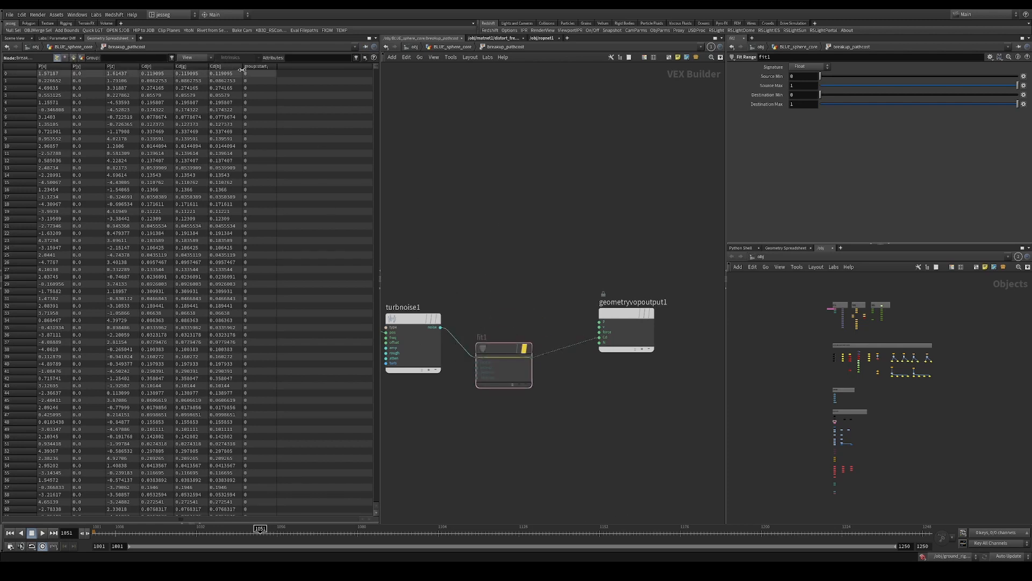
{"action": "left_click", "coordinate": [197, 67]}
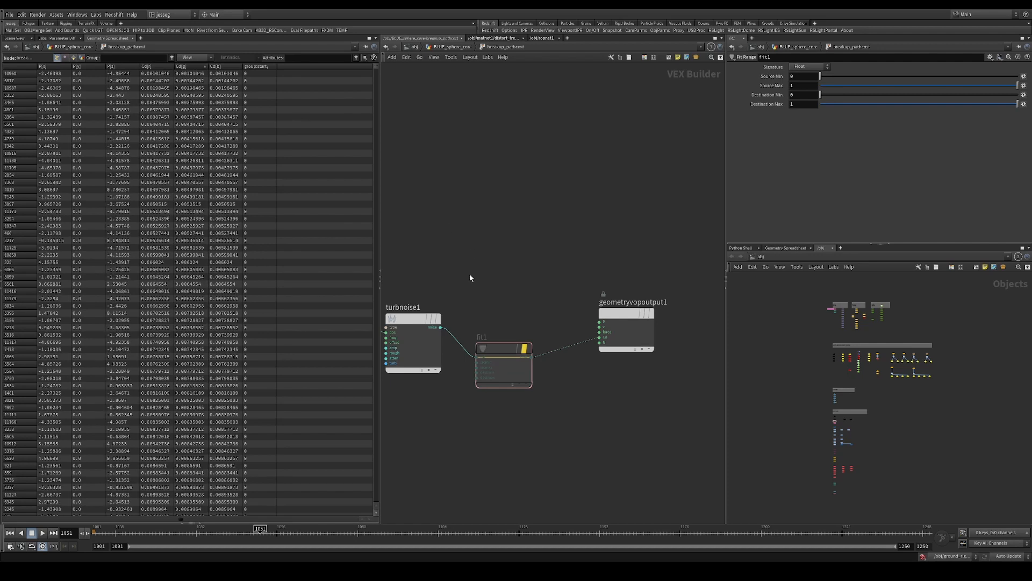
{"action": "left_click", "coordinate": [151, 67]}
{"action": "left_click", "coordinate": [163, 68]}
{"action": "left_click", "coordinate": [163, 67]}
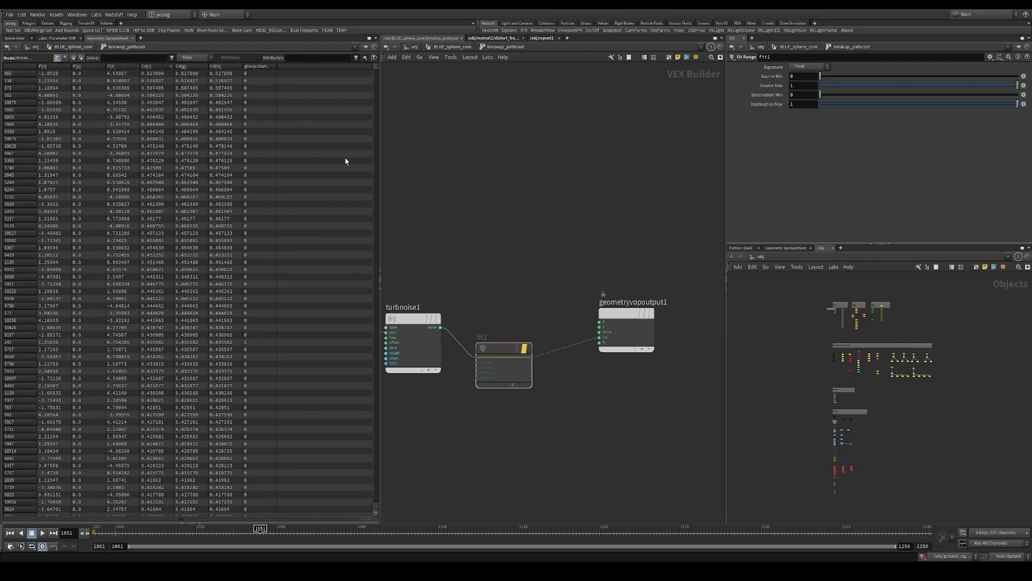
{"action": "left_click_drag", "start_coordinate": [386, 267], "coordinate": [441, 402]}
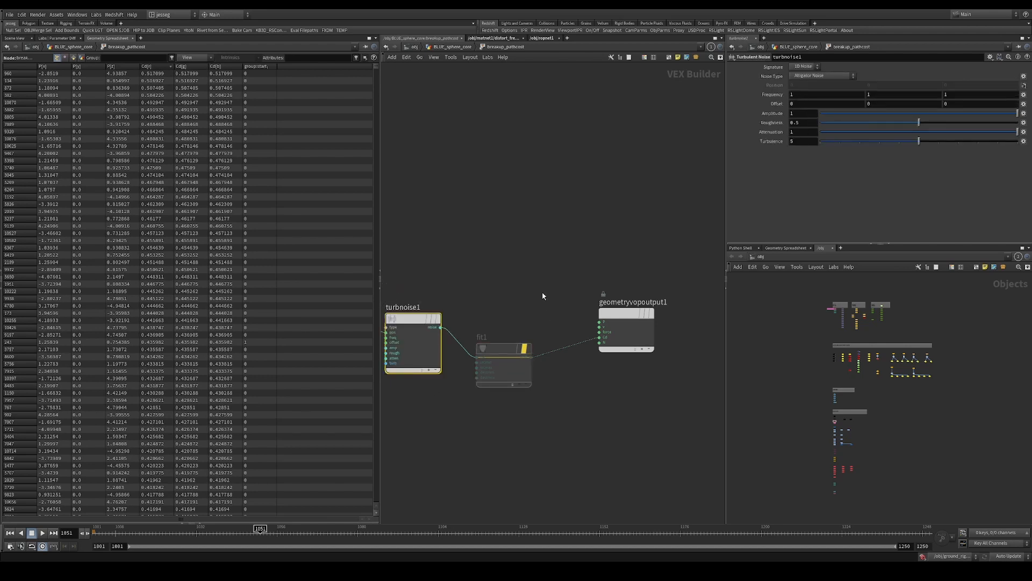
Reactivate fit1 and set its Source Min to 0.001 and Source Max to 0.5
{"action": "left_click_drag", "start_coordinate": [543, 296], "coordinate": [499, 375]}
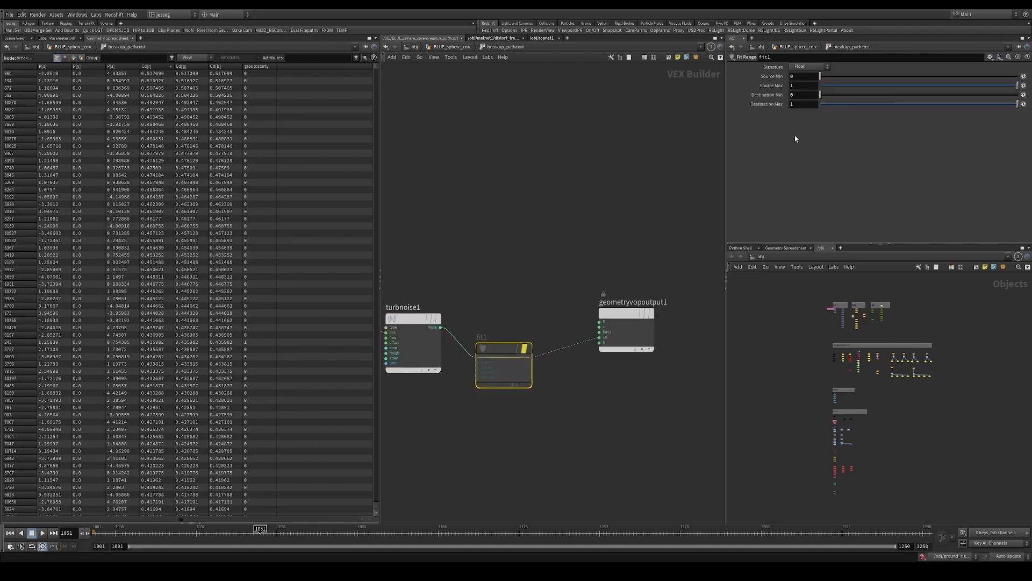
{"action": "double_click", "coordinate": [803, 75]}
{"action": "type", "text": "0.001"}
{"action": "key", "text": "Tab"}
{"action": "type", "text": "0.5"}
{"action": "key", "text": "Return"}
Return to the 3D scene view, realign fit1 with turbnoise1 and move geometryvopoutput1 out of the row
{"action": "left_click", "coordinate": [24, 39]}
{"action": "left_click", "coordinate": [485, 377]}
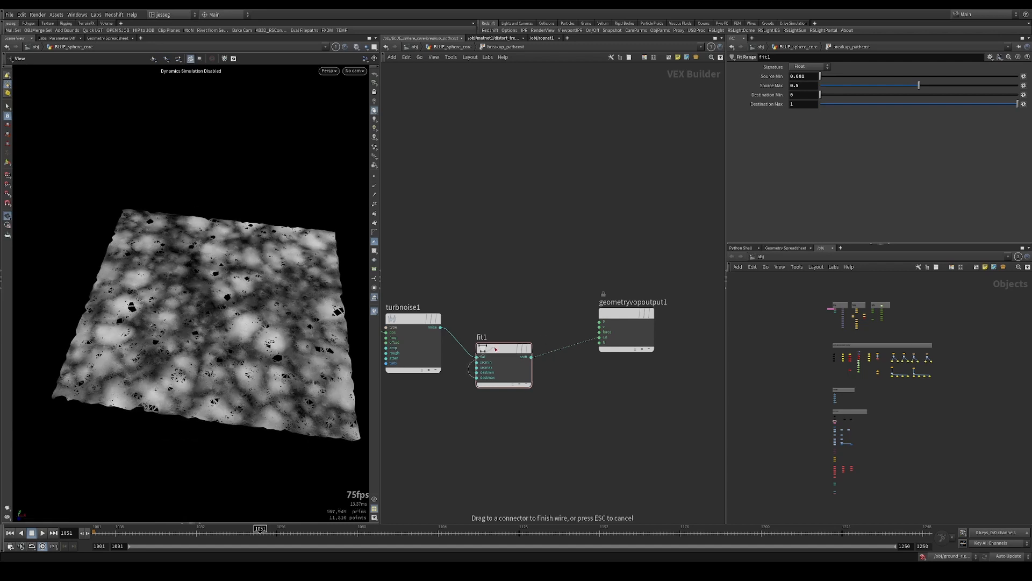
{"action": "key", "text": "Escape"}
{"action": "left_click_drag", "start_coordinate": [496, 349], "coordinate": [501, 314]}
{"action": "left_click_drag", "start_coordinate": [522, 261], "coordinate": [495, 416]}
{"action": "left_click_drag", "start_coordinate": [492, 312], "coordinate": [488, 316]}
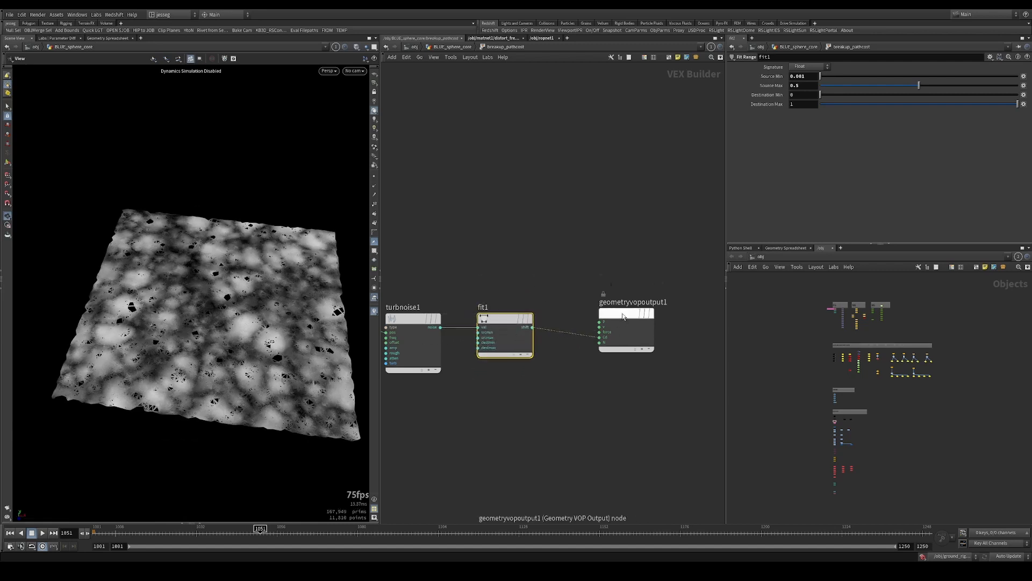
{"action": "left_click_drag", "start_coordinate": [623, 316], "coordinate": [622, 199]}
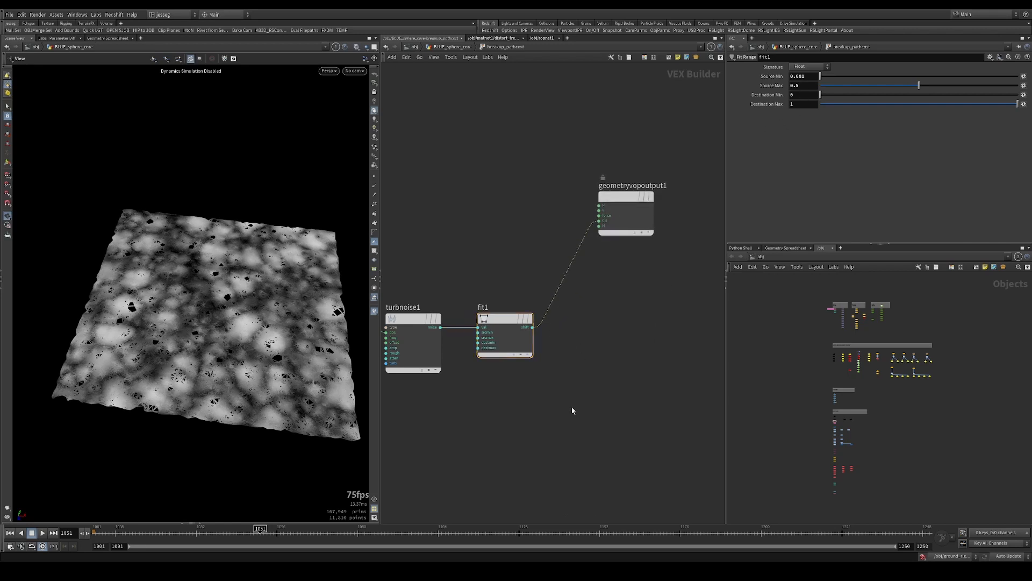
Insert a Bind Export node after fit1 and wire its output into Cd of geometryvopoutput1
{"action": "middle_click_drag", "start_coordinate": [572, 410], "coordinate": [603, 375]}
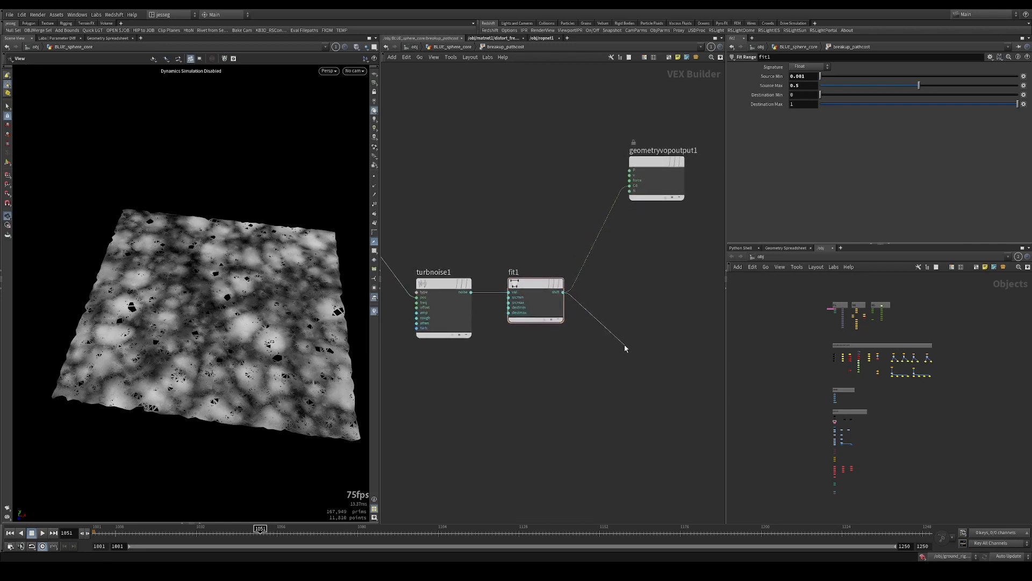
{"action": "key", "text": "Tab"}
{"action": "type", "text": "bindexp"}
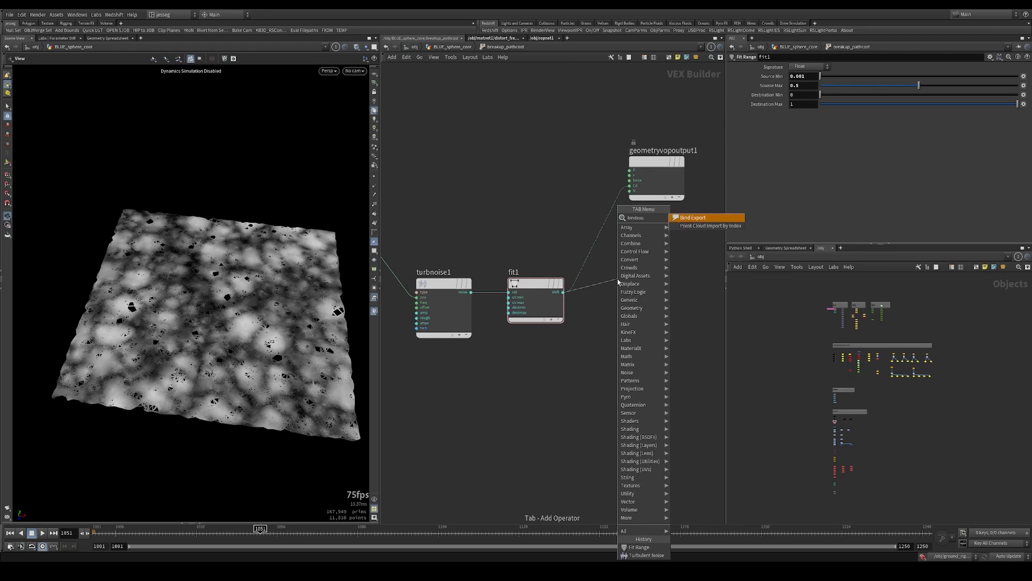
{"action": "key", "text": "Return"}
{"action": "left_click", "coordinate": [604, 226]}
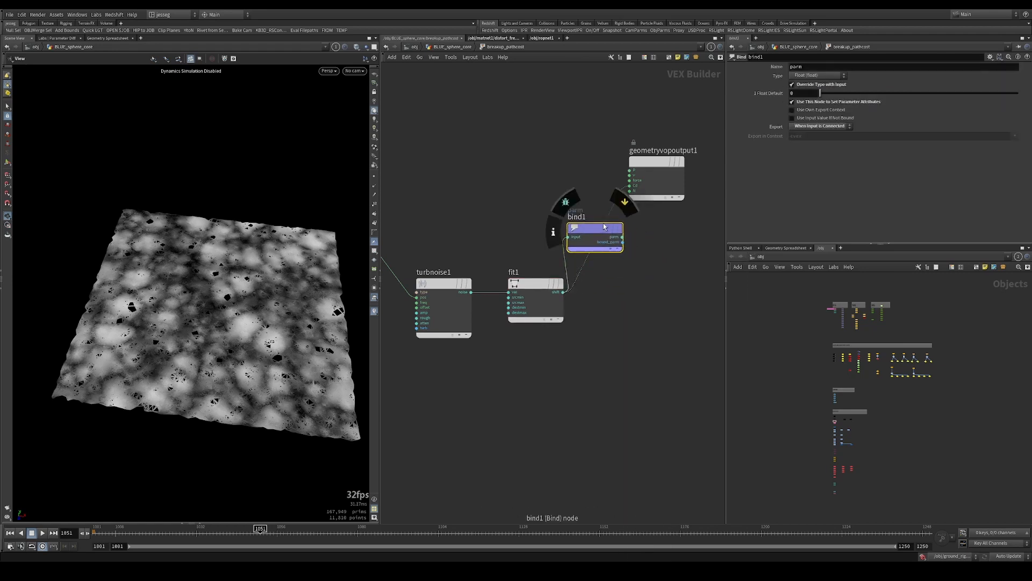
{"action": "left_click", "coordinate": [630, 191]}
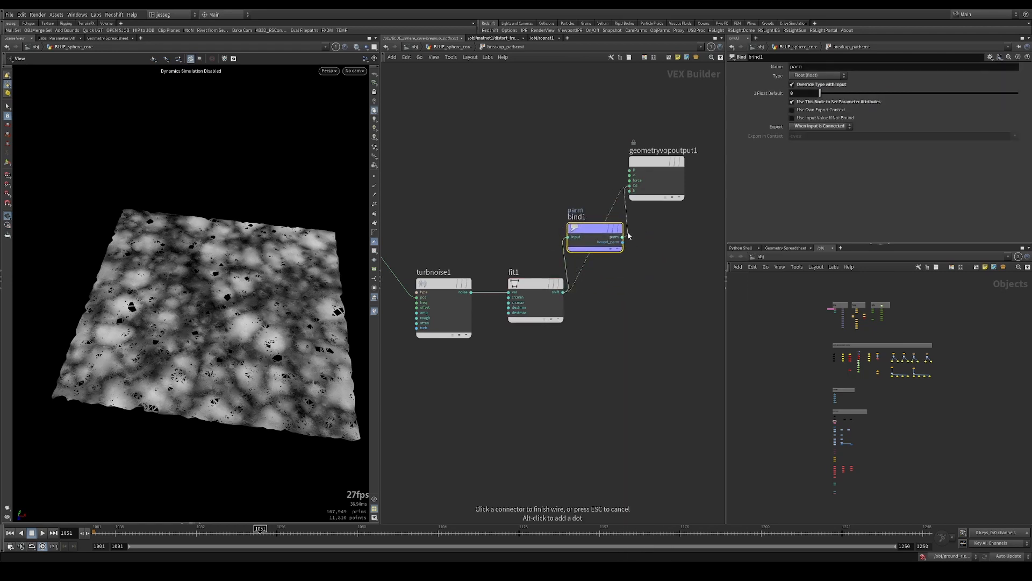
{"action": "left_click_drag", "start_coordinate": [596, 236], "coordinate": [614, 291]}
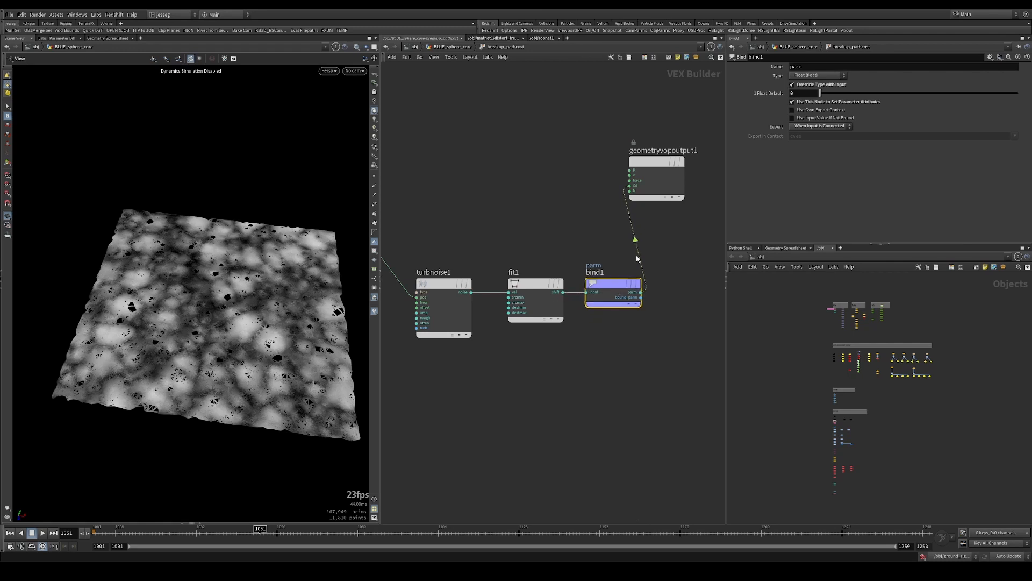
Name the exported bind attribute pathcost and lay out the VOP nodes in a row
{"action": "left_click", "coordinate": [820, 69]}
{"action": "type", "text": "pathcost"}
{"action": "key", "text": "Return"}
{"action": "key", "text": "l"}
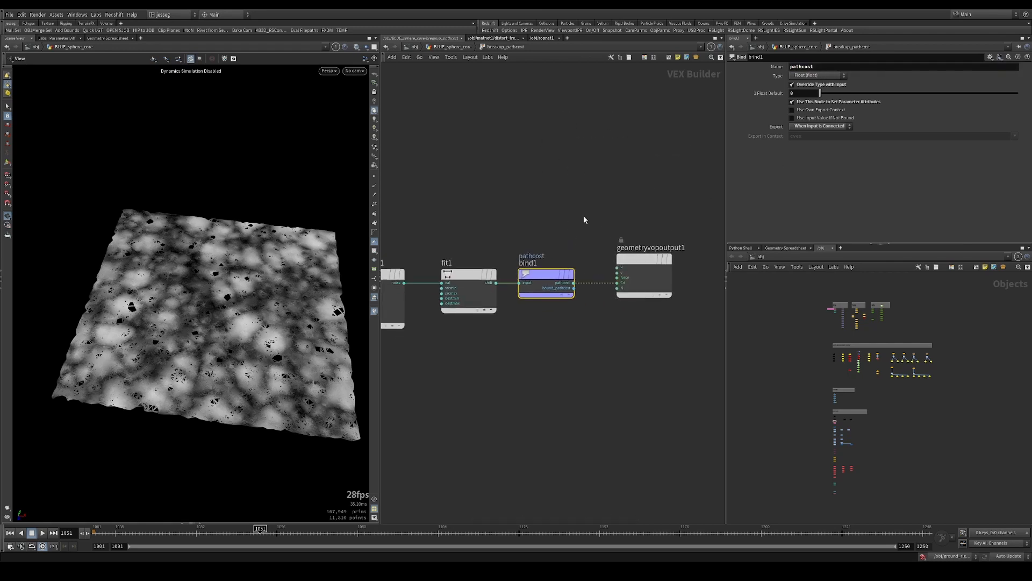
Back in BLUE_sphere_core, display findshortestpath2 and set its Point Cost Attribute to pathcost
{"action": "left_click", "coordinate": [468, 47]}
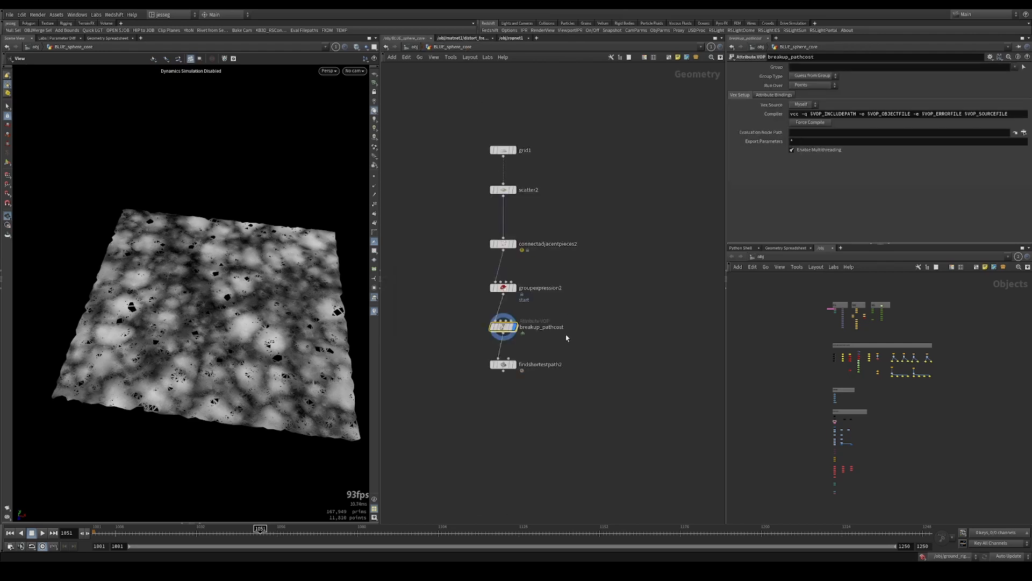
{"action": "left_click", "coordinate": [509, 364]}
{"action": "left_click", "coordinate": [812, 114]}
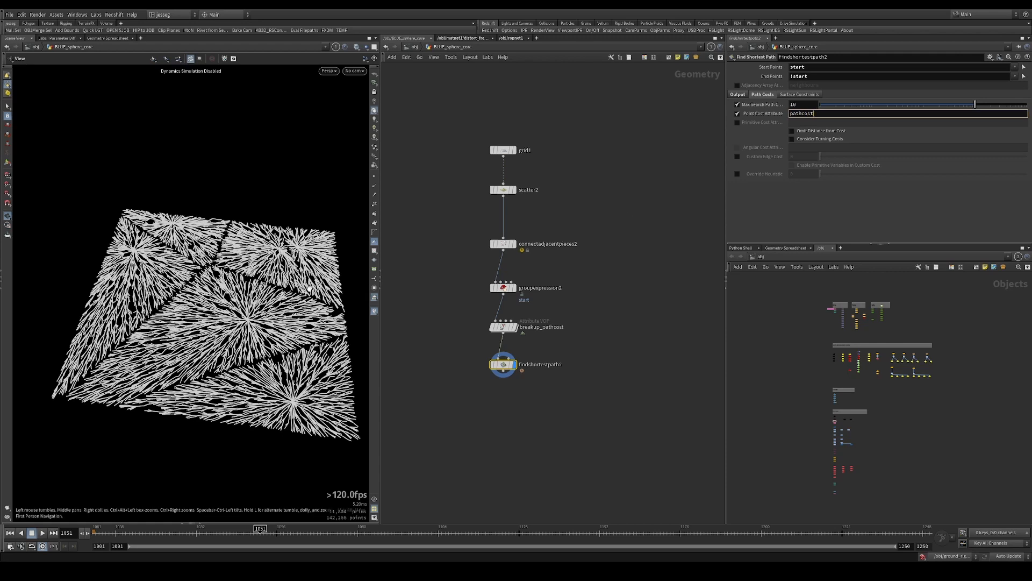
{"action": "key", "text": "Return"}
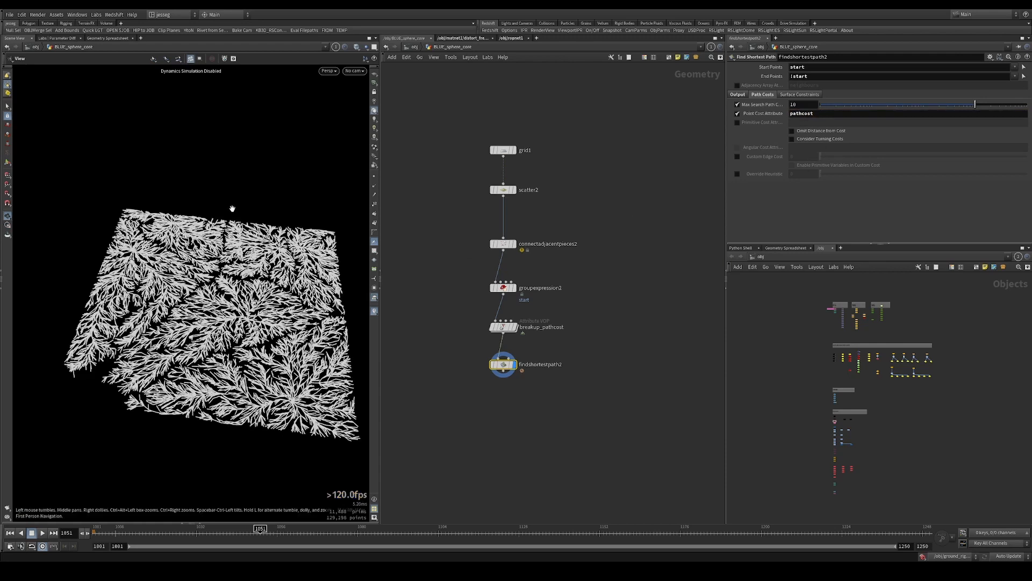
Examine the broken-up paths on the grid and compare them with the noise pattern of breakup_pathcost
{"action": "left_click_drag", "start_coordinate": [231, 212], "coordinate": [200, 334]}
{"action": "left_click_drag", "start_coordinate": [294, 312], "coordinate": [296, 325]}
{"action": "right_click_drag", "start_coordinate": [274, 301], "coordinate": [251, 278]}
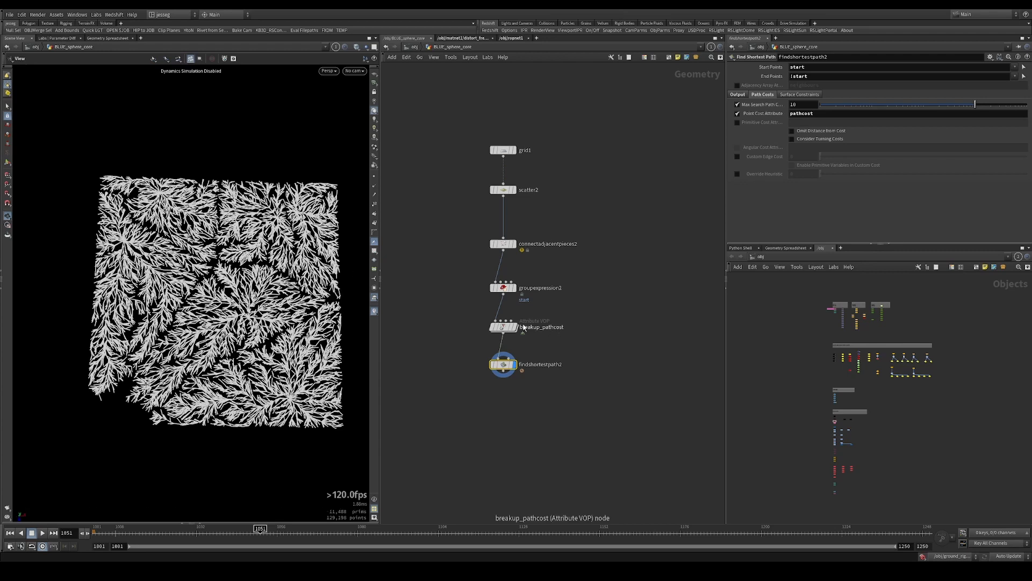
{"action": "left_click_drag", "start_coordinate": [511, 309], "coordinate": [452, 343]}
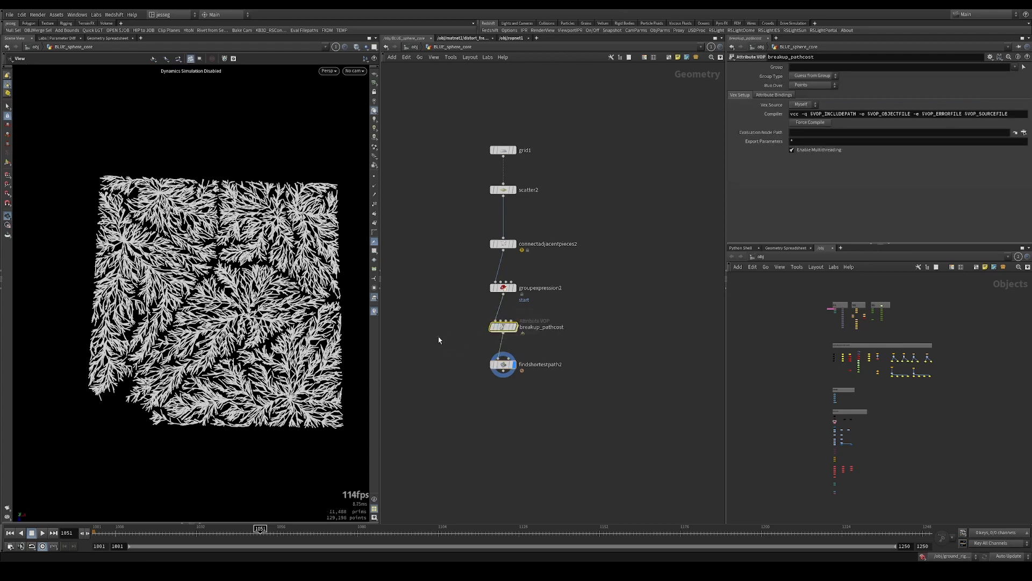
{"action": "key", "text": "r"}
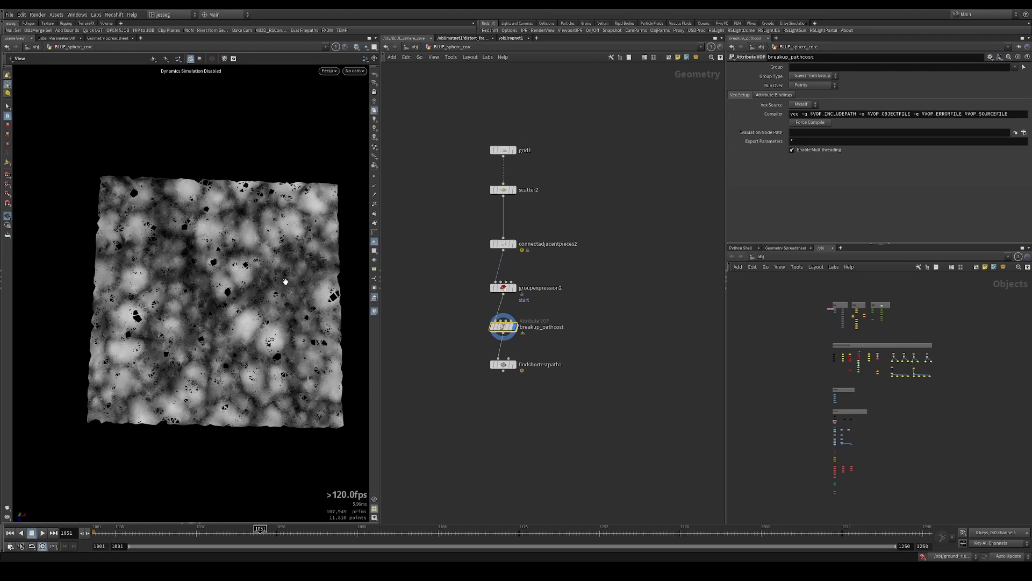
{"action": "left_click_drag", "start_coordinate": [558, 354], "coordinate": [463, 394]}
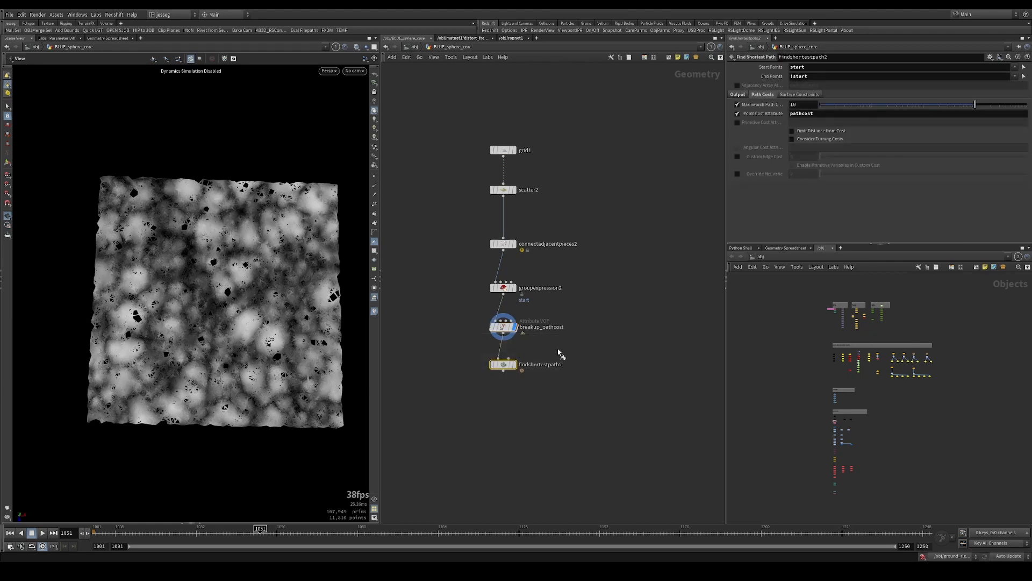
{"action": "key", "text": "r"}
Inspect the frequency and other noise settings of turbnoise1 inside breakup_pathcost
{"action": "double_click", "coordinate": [503, 328]}
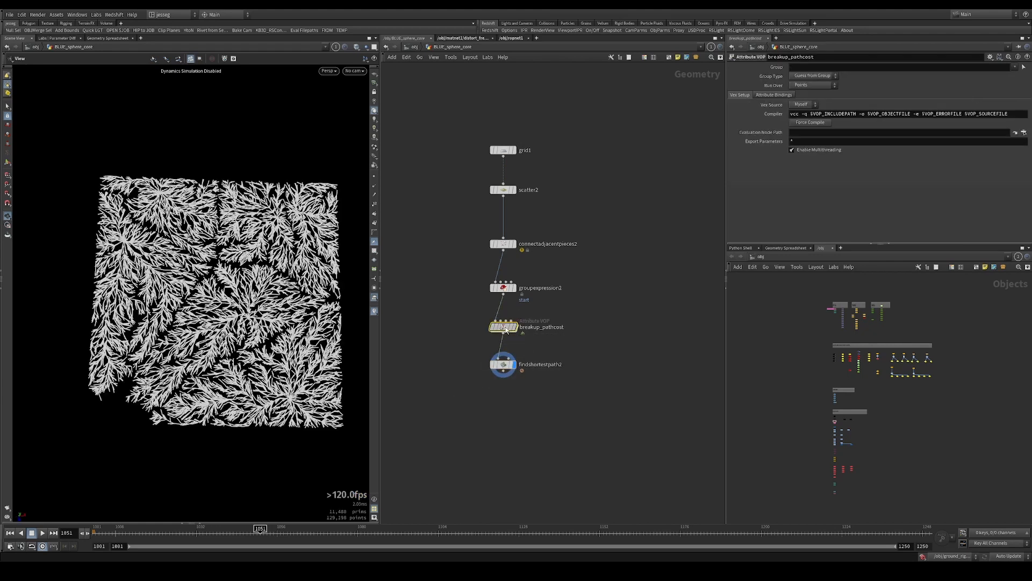
{"action": "left_click", "coordinate": [472, 288]}
{"action": "middle_click_drag", "start_coordinate": [474, 238], "coordinate": [646, 218]}
{"action": "left_click", "coordinate": [554, 285]}
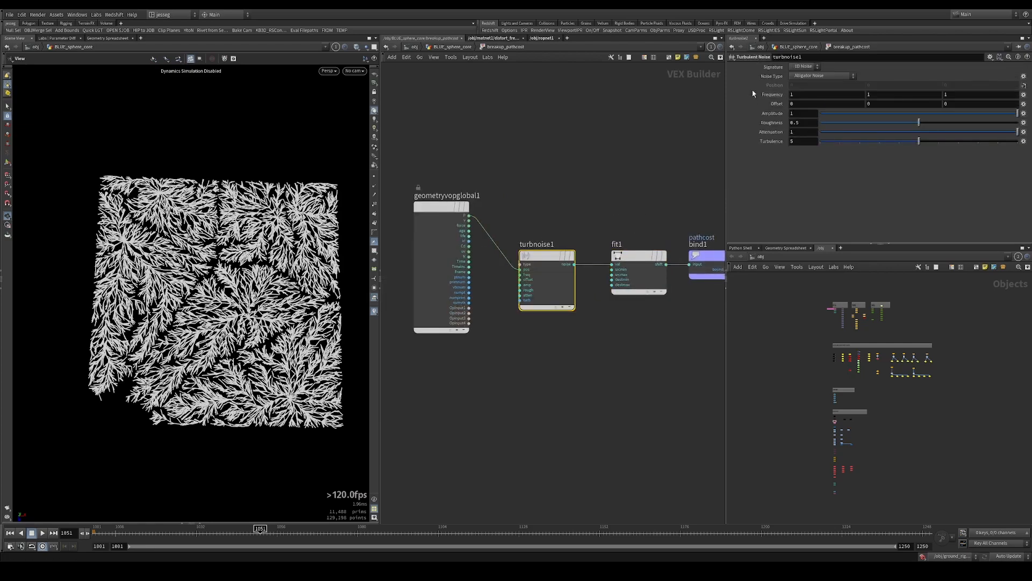
{"action": "mouse_move", "coordinate": [754, 93]}
{"action": "middle_mouse_down"}
{"action": "mouse_move", "coordinate": [784, 94]}
{"action": "mouse_move", "coordinate": [710, 85]}
{"action": "mouse_move", "coordinate": [780, 105]}
{"action": "mouse_move", "coordinate": [707, 90]}
{"action": "mouse_move", "coordinate": [758, 101]}
{"action": "middle_mouse_up"}
Return to BLUE_sphere_core and lay out the whole chain from grid1 to findshortestpath2 evenly
{"action": "key", "text": "u"}
{"action": "left_click_drag", "start_coordinate": [546, 398], "coordinate": [457, 112]}
{"action": "key", "text": "shift+l"}
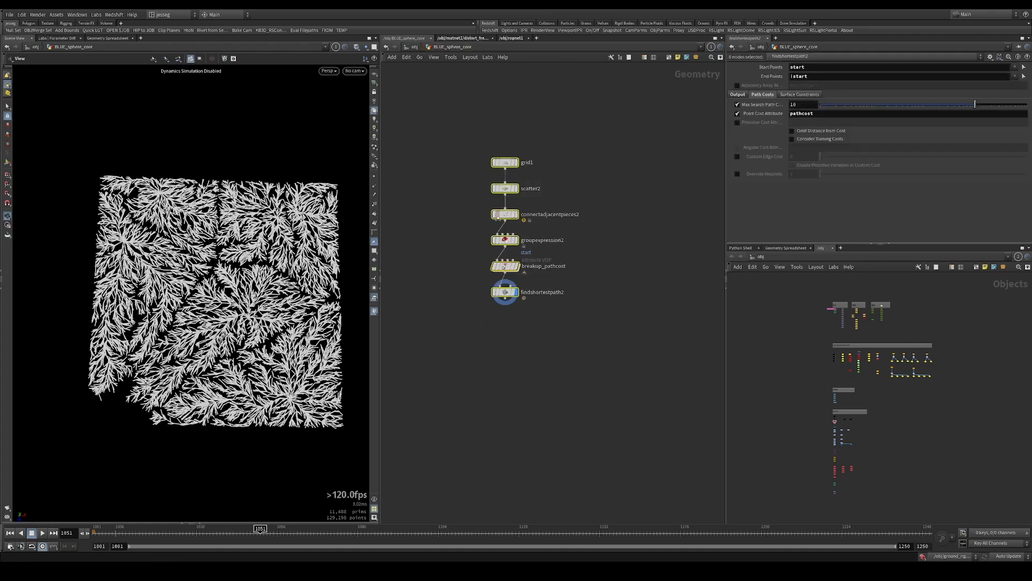
Examine findshortestpath2's output settings, reading the Cost Attribute description and the node's point attributes
{"action": "left_click", "coordinate": [602, 298]}
{"action": "middle_click_drag", "start_coordinate": [602, 298], "coordinate": [555, 298]}
{"action": "left_click", "coordinate": [737, 95]}
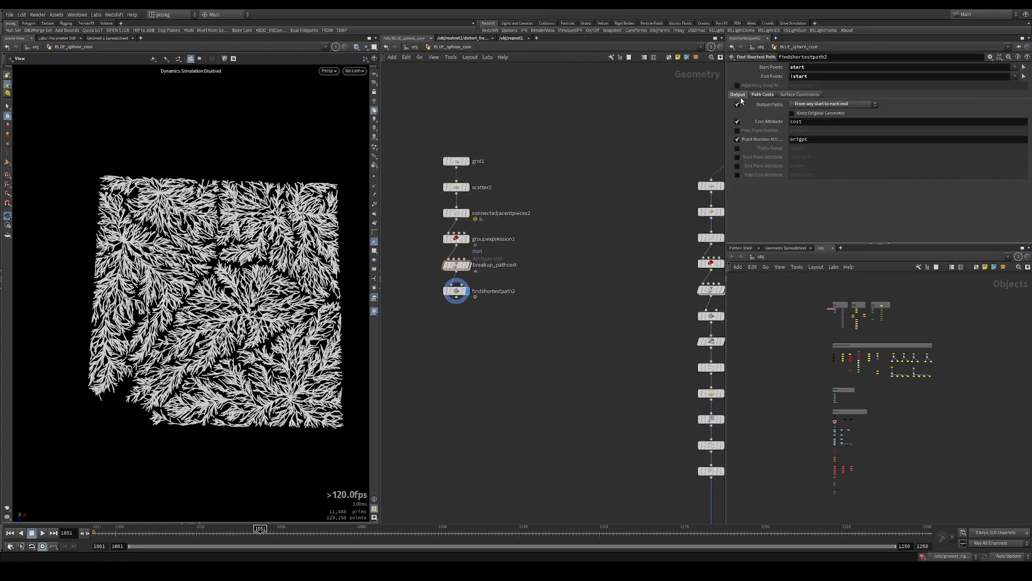
{"action": "middle_click_drag", "start_coordinate": [461, 329], "coordinate": [508, 282]}
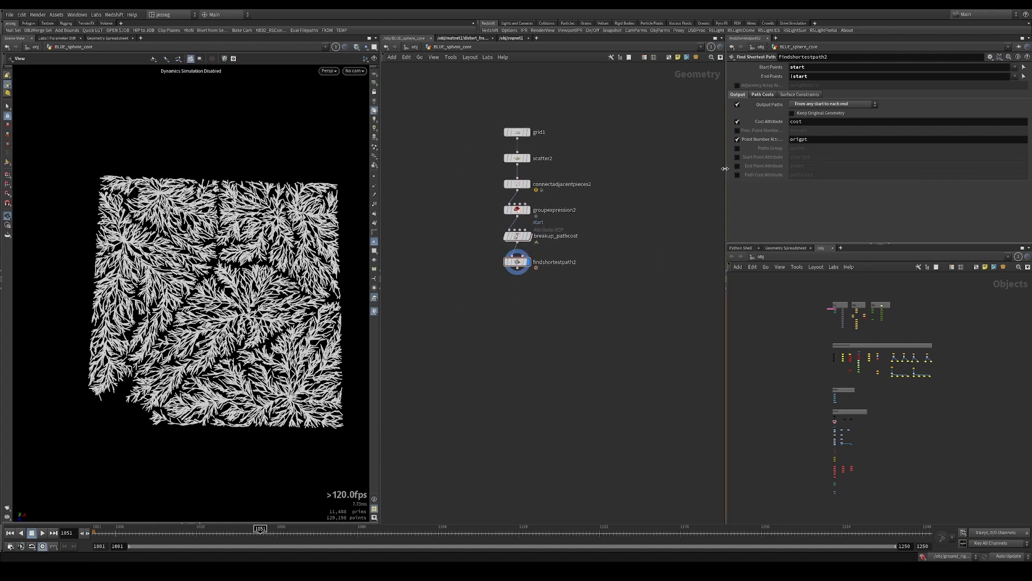
{"action": "scroll", "coordinate": [543, 263], "scroll_direction": "up", "scroll_amount": 2}
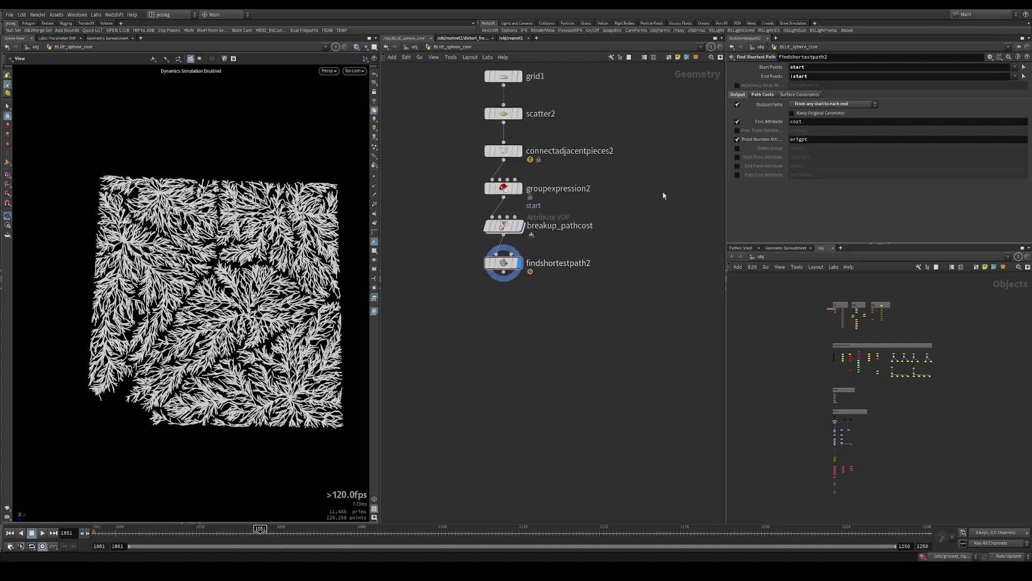
{"action": "mouse_move", "coordinate": [771, 122]}
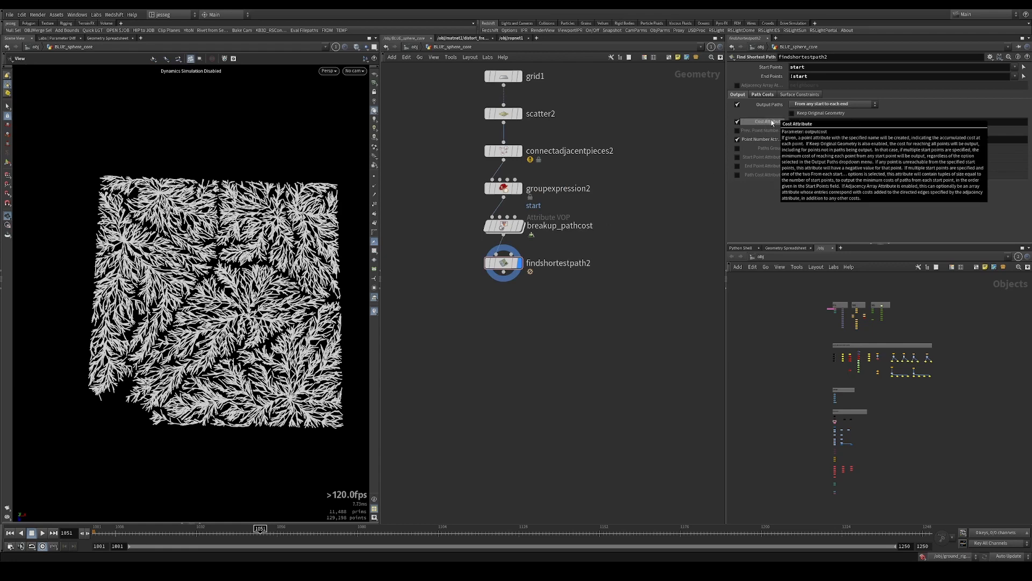
{"action": "middle_click", "coordinate": [511, 264]}
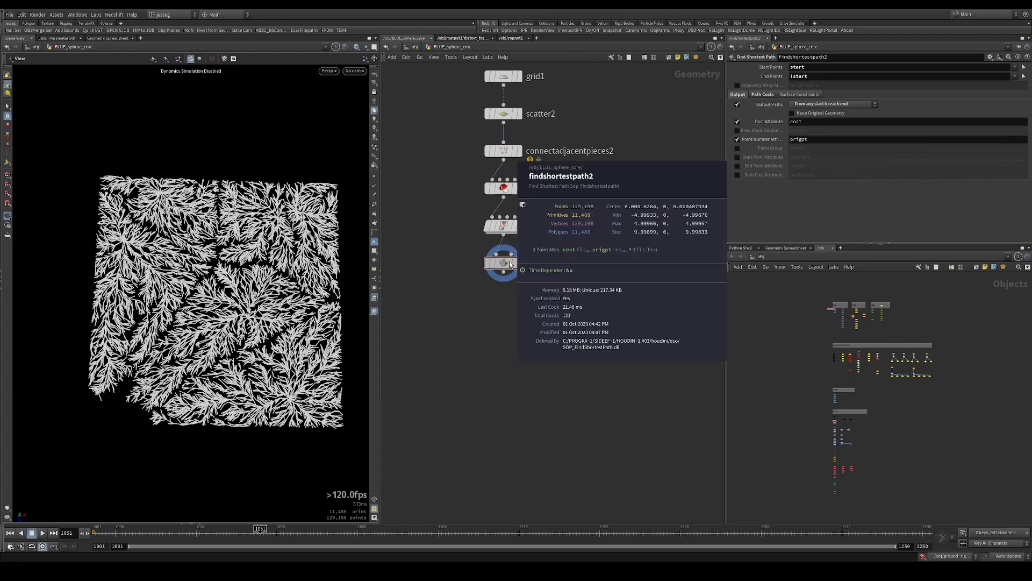
Branch a Color node off findshortestpath2, place it beside the main chain and display it
{"action": "middle_click_drag", "start_coordinate": [596, 256], "coordinate": [677, 227]}
{"action": "left_click", "coordinate": [585, 246]}
{"action": "key", "text": "Tab"}
{"action": "type", "text": "color"}
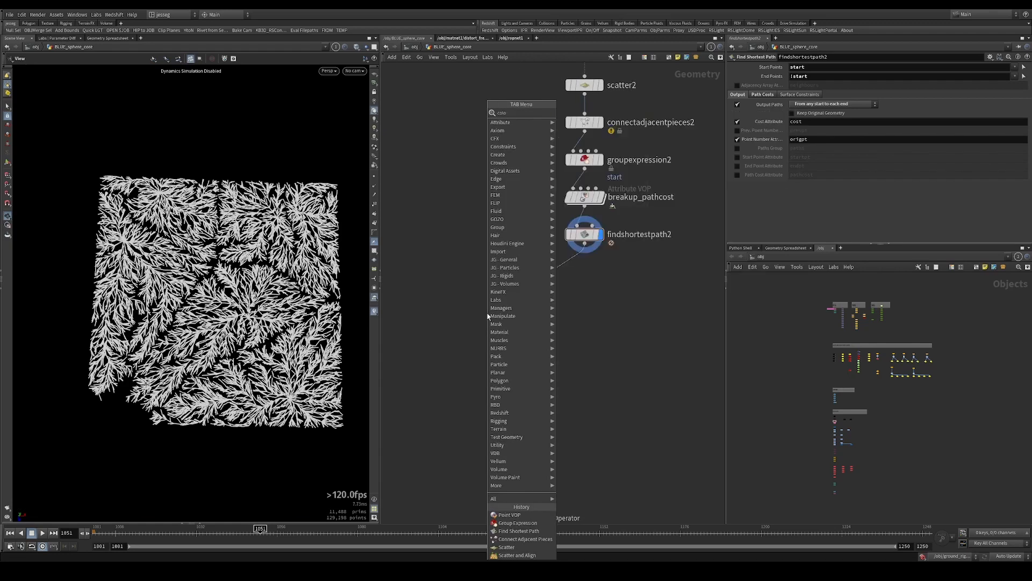
{"action": "key", "text": "Return"}
{"action": "left_click_drag", "start_coordinate": [488, 313], "coordinate": [476, 269]}
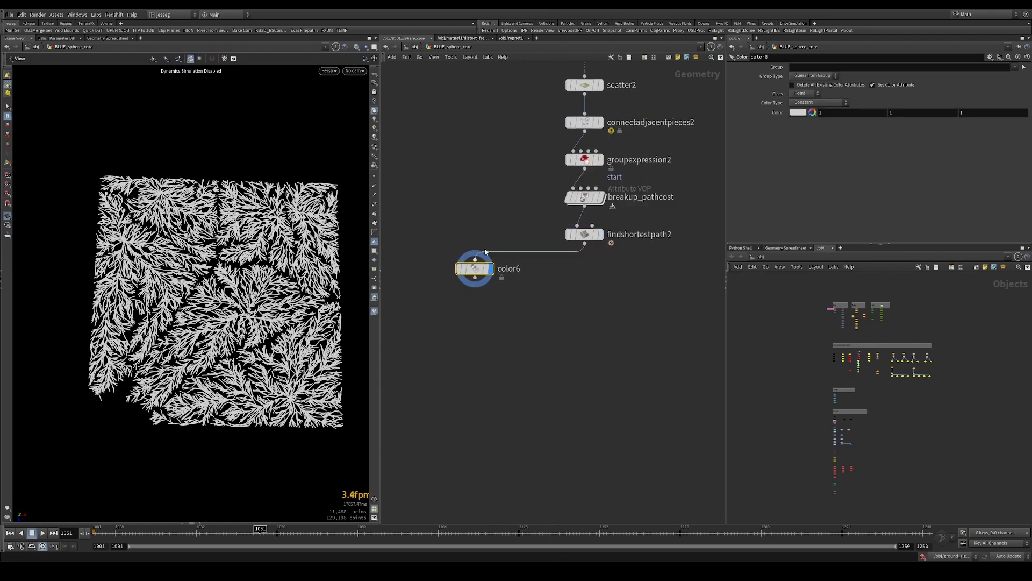
Color the paths with Ramp from Attribute using the cost attribute and the Infra-Red ramp preset
{"action": "left_click", "coordinate": [819, 103]}
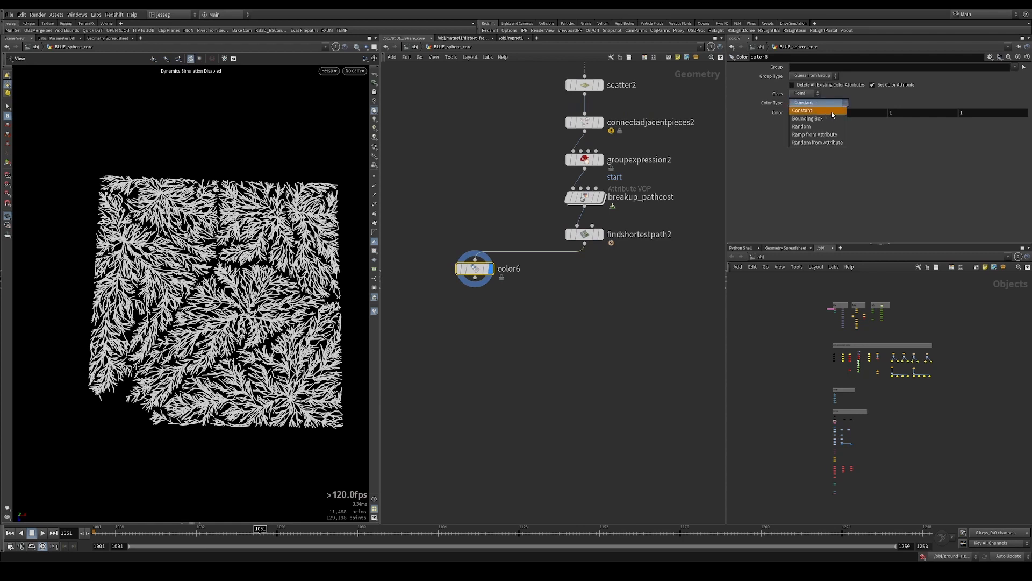
{"action": "left_click", "coordinate": [822, 135]}
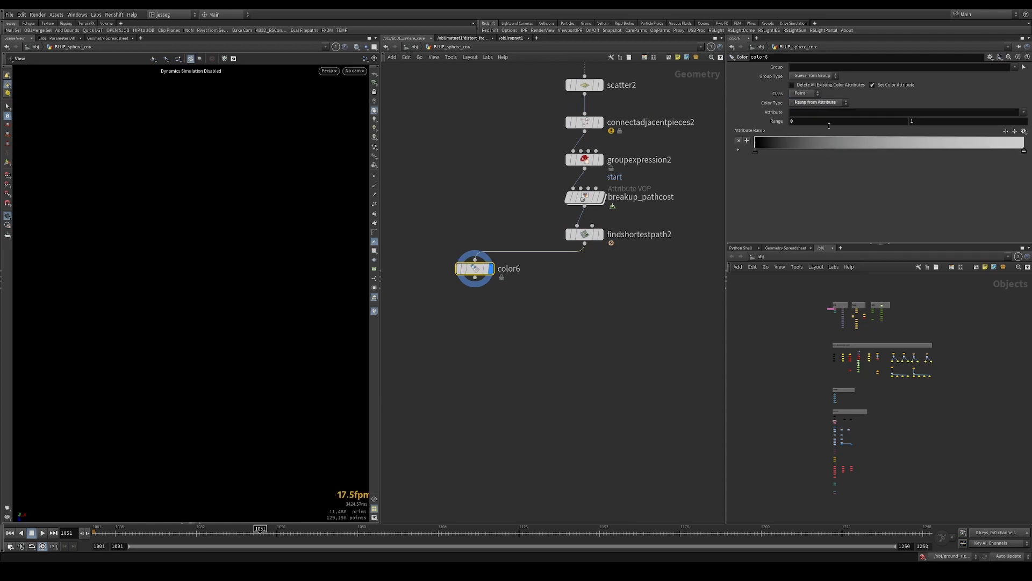
{"action": "left_click", "coordinate": [869, 113]}
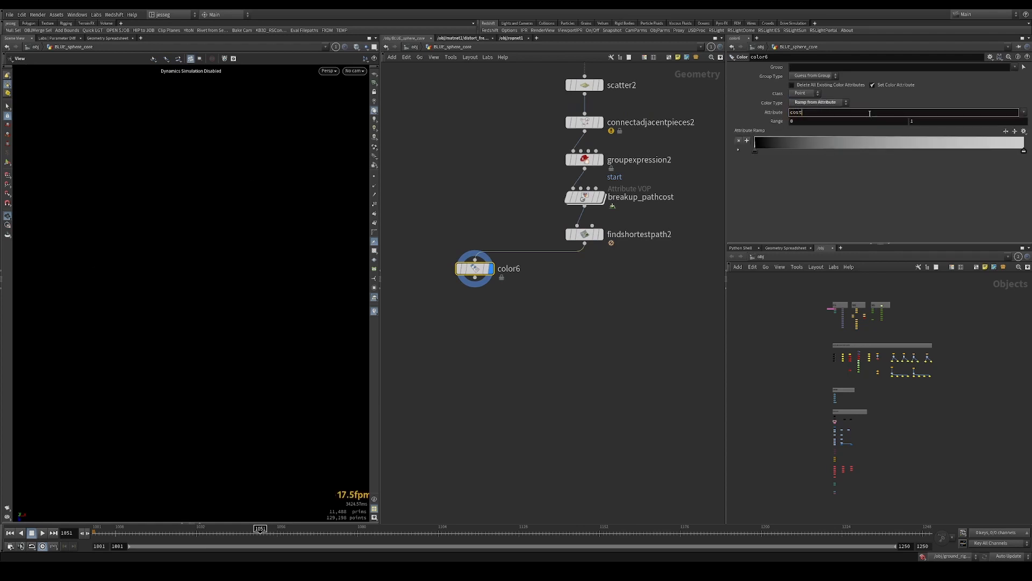
{"action": "key", "text": "Return"}
{"action": "left_click", "coordinate": [1024, 131]}
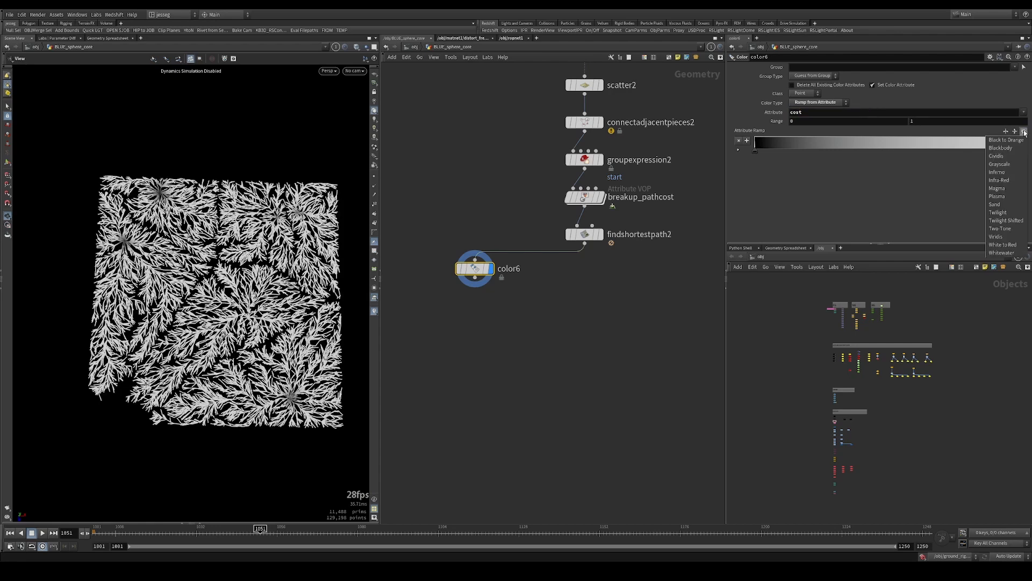
{"action": "left_click", "coordinate": [1001, 181]}
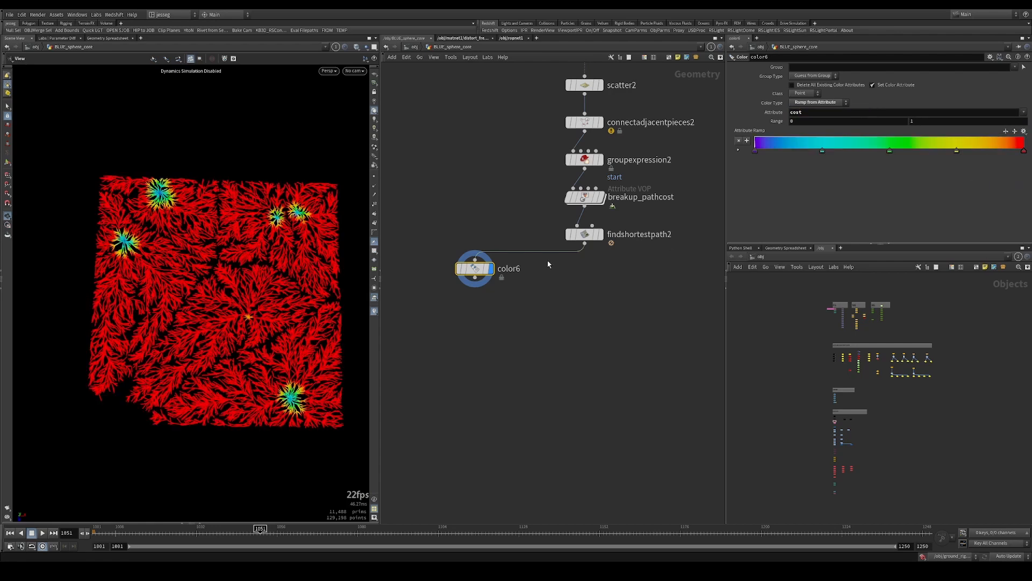
Set the upper end of color6's attribute range to 5.3 and inspect the color spread along the branches
{"action": "left_click_drag", "start_coordinate": [133, 246], "coordinate": [183, 234]}
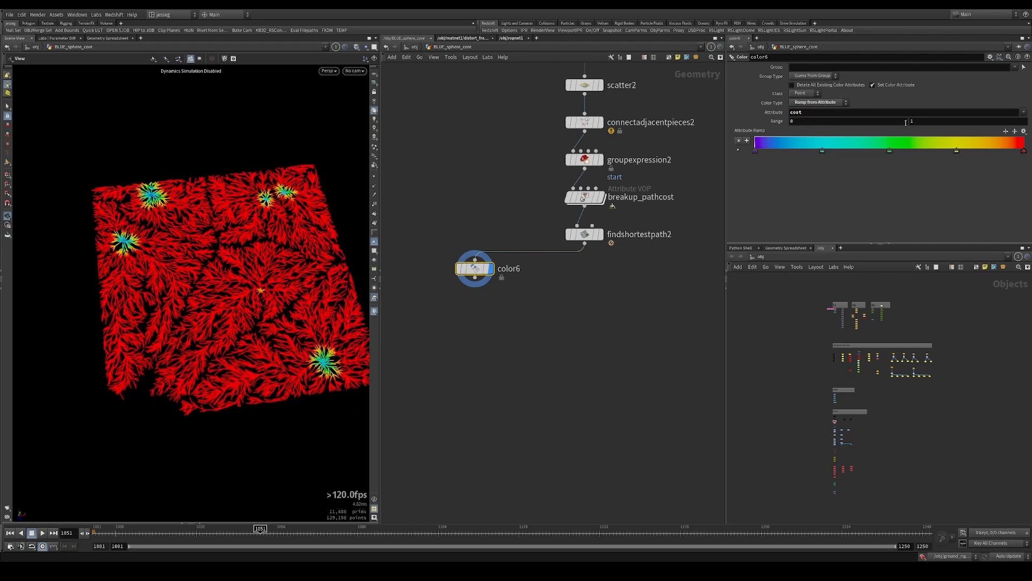
{"action": "middle_click_drag", "start_coordinate": [906, 122], "coordinate": [802, 151]}
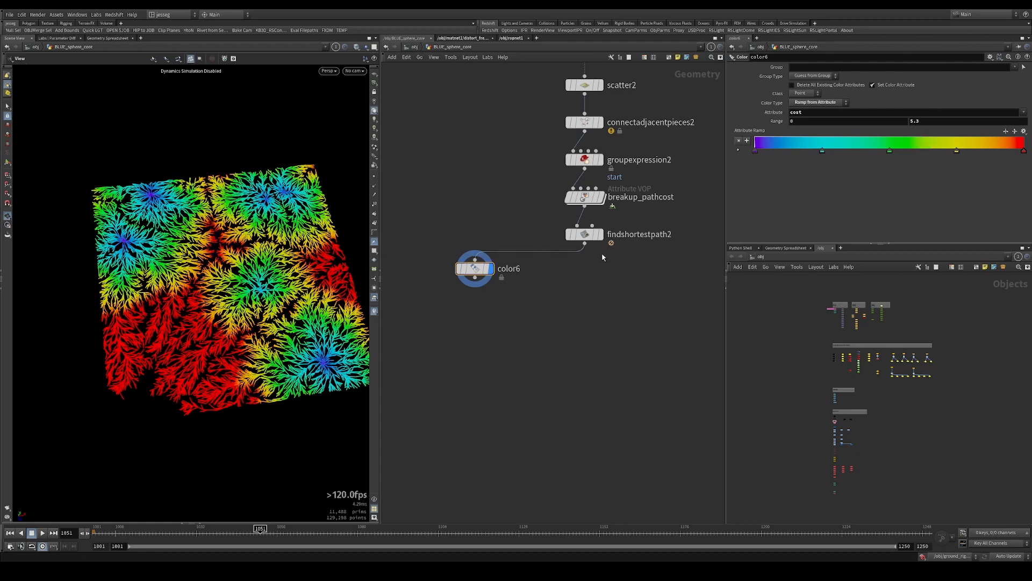
{"action": "left_click", "coordinate": [585, 244]}
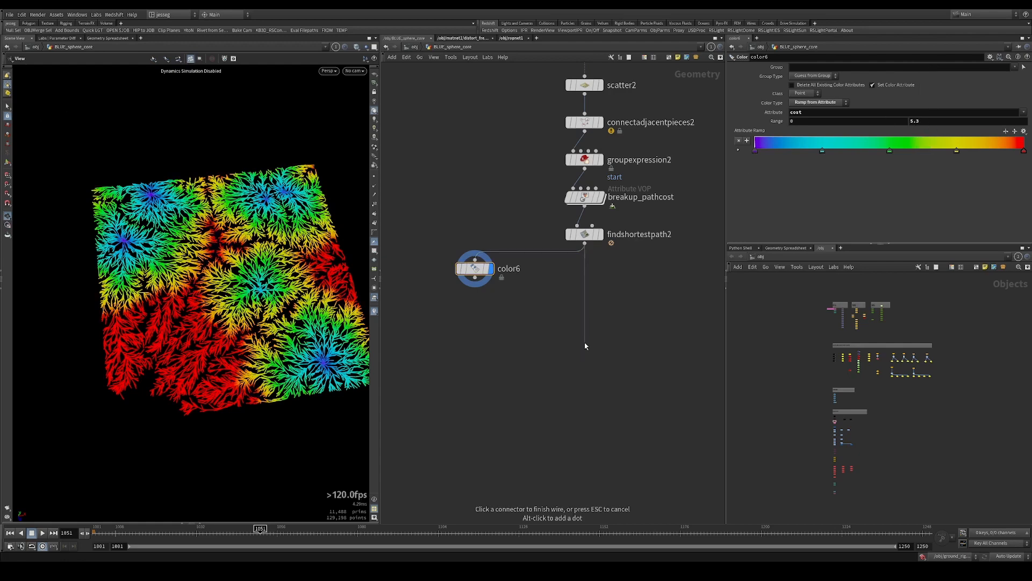
{"action": "key", "text": "Escape"}
{"action": "left_click_drag", "start_coordinate": [215, 333], "coordinate": [222, 288]}
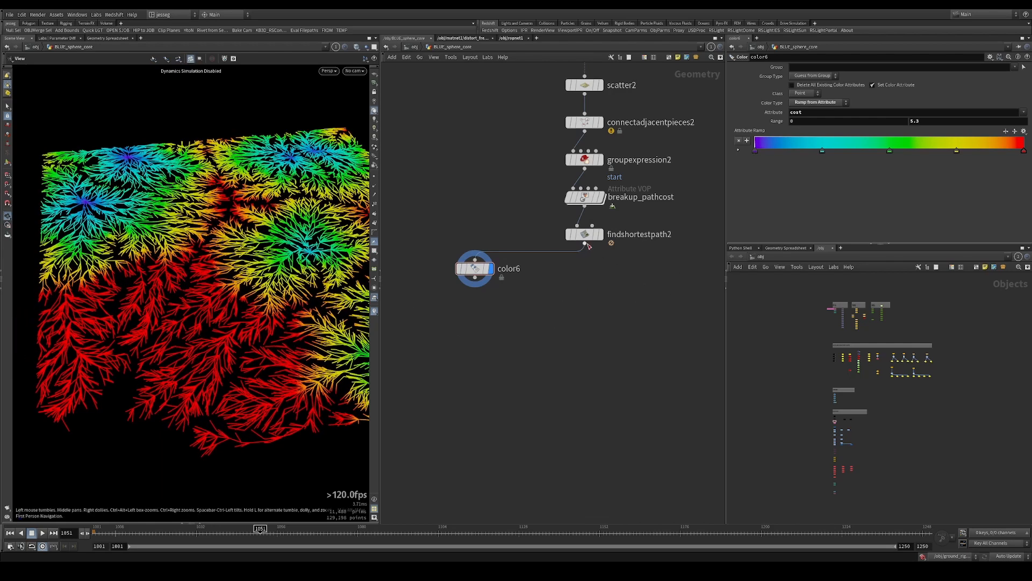
Add a Mountain node wired below findshortestpath2 in the main chain
{"action": "left_click_drag", "start_coordinate": [588, 245], "coordinate": [576, 352]}
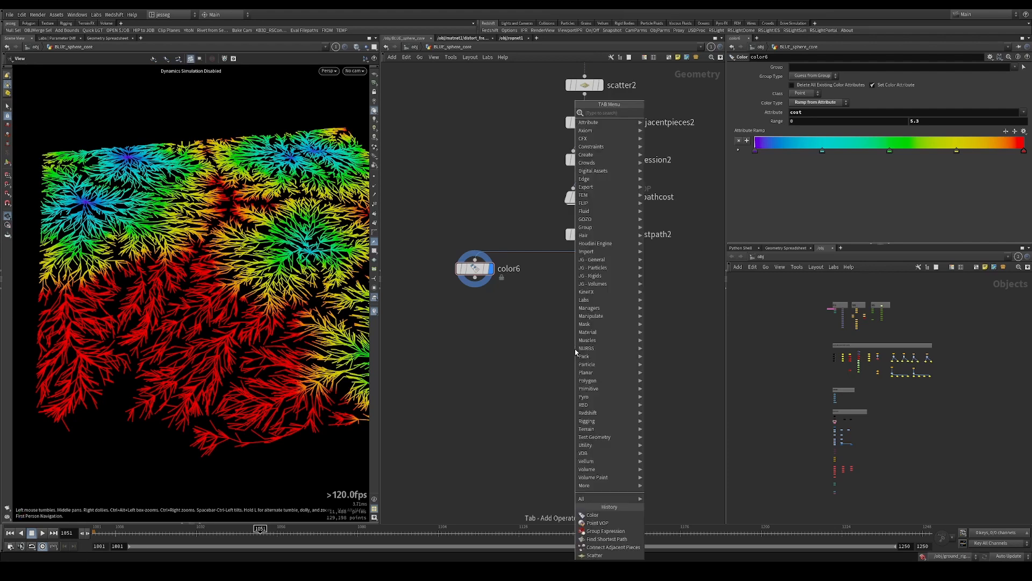
{"action": "type", "text": "mounta"}
{"action": "key", "text": "Return"}
Add an Attribute Remap node and insert it between findshortestpath2 and mountain4
{"action": "key", "text": "Tab"}
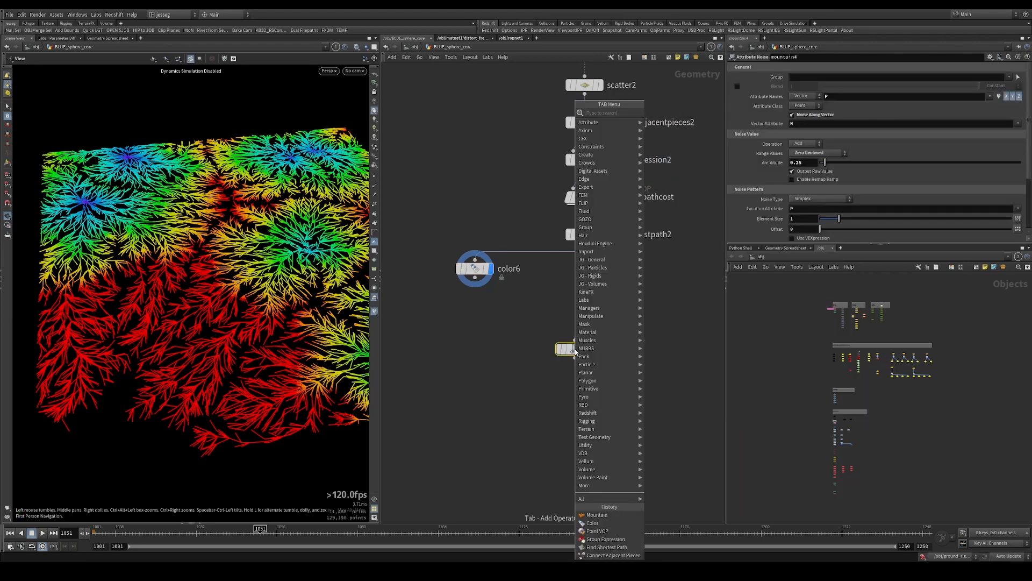
{"action": "type", "text": "attribb"}
{"action": "key", "text": "Return"}
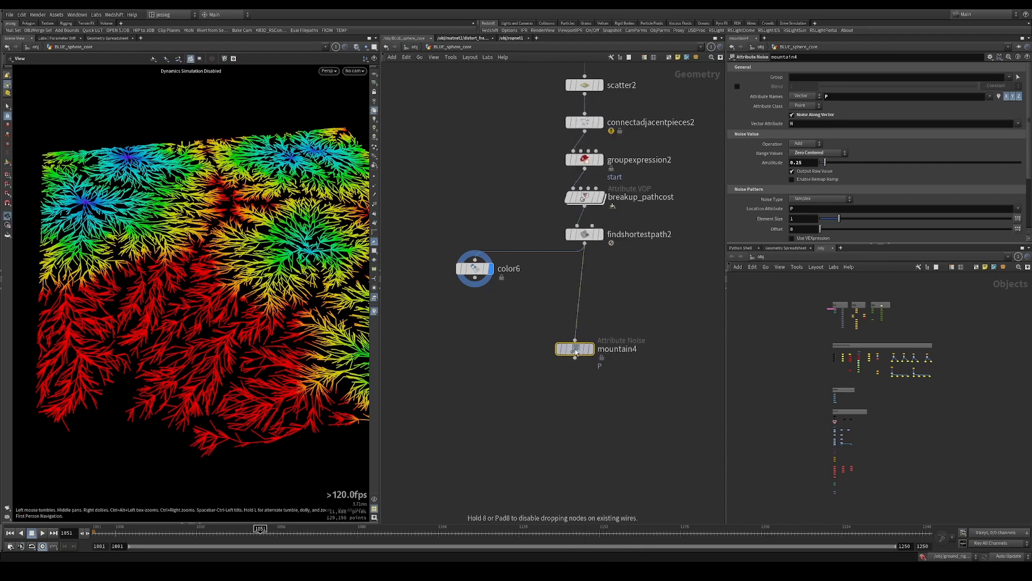
{"action": "left_click", "coordinate": [545, 311]}
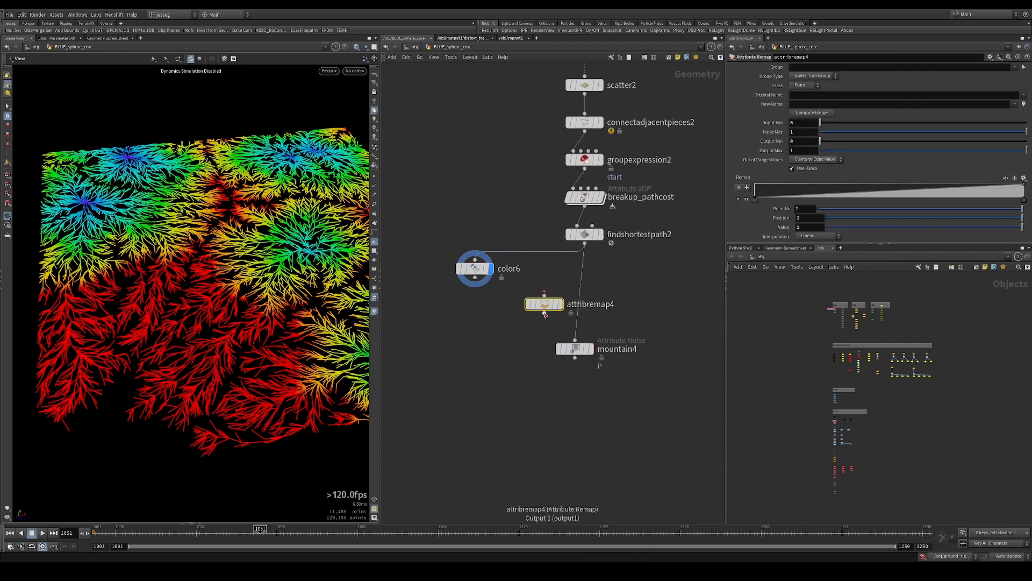
{"action": "left_click_drag", "start_coordinate": [545, 312], "coordinate": [578, 292]}
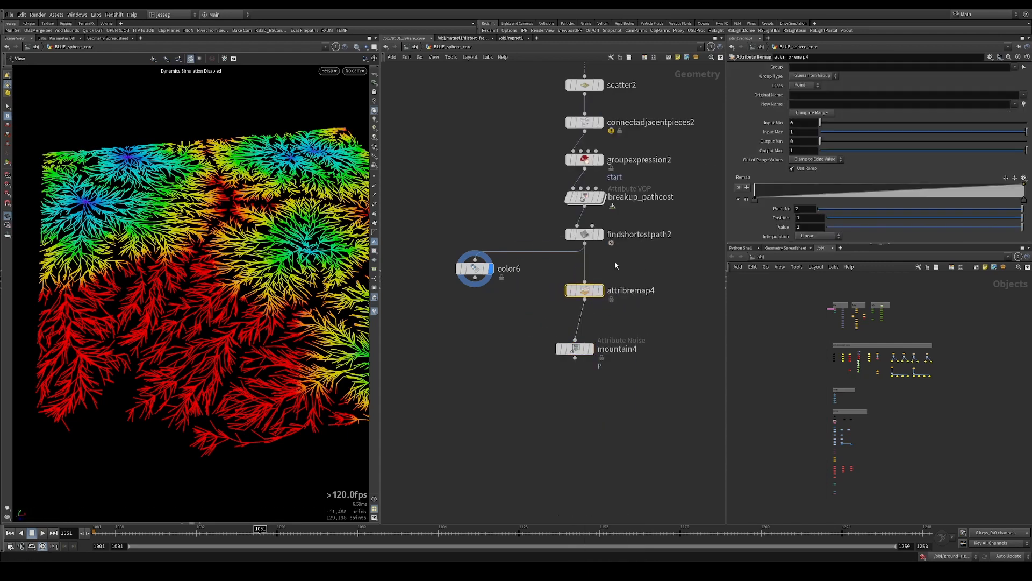
Set attribremap4's Original Name to cost and its New Name to blend
{"action": "left_click", "coordinate": [804, 97]}
{"action": "type", "text": "cost"}
{"action": "key", "text": "Tab"}
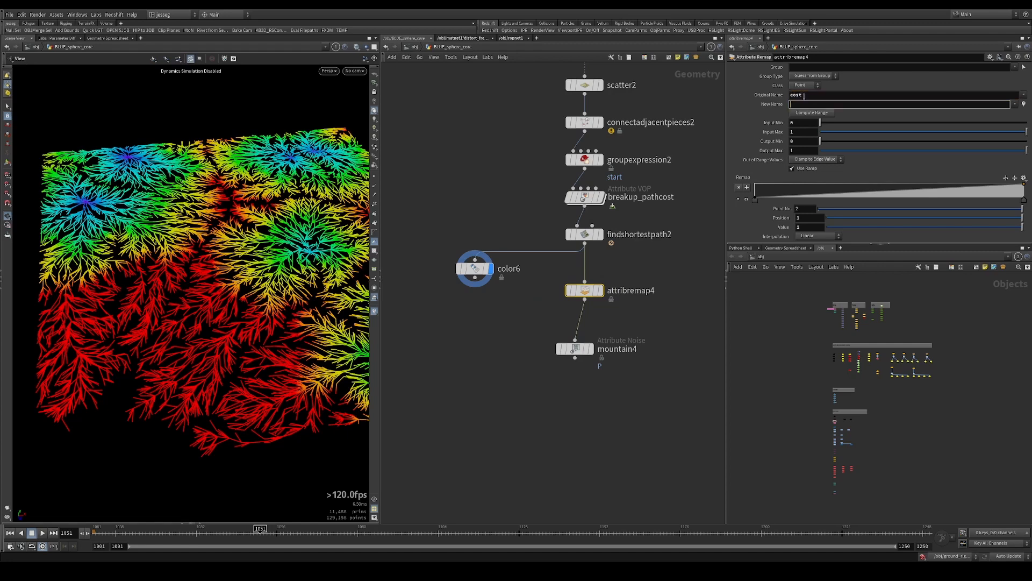
{"action": "type", "text": "blend"}
{"action": "key", "text": "Return"}
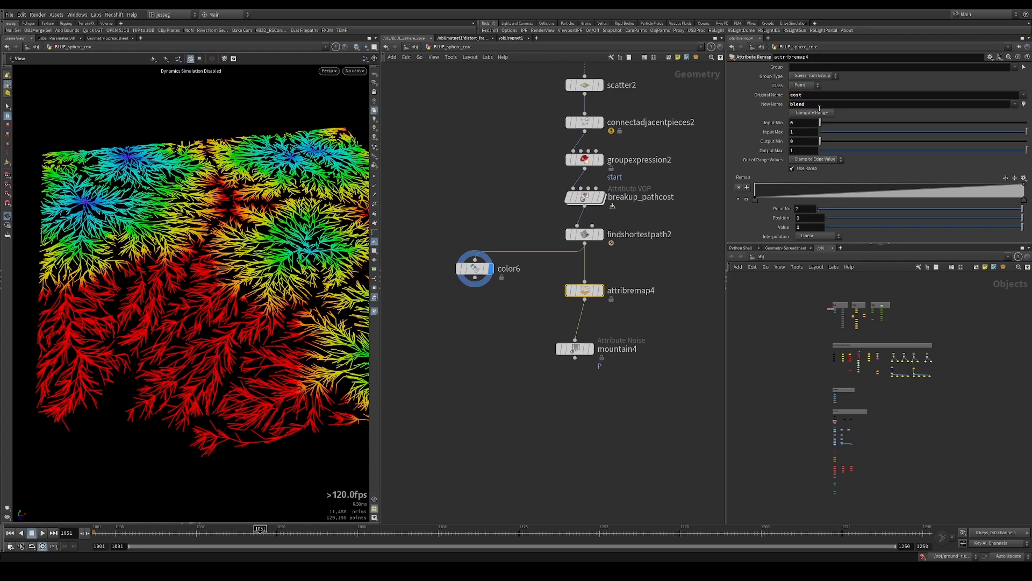
Compute attribremap4's range from the cost values, and set Output Min to 0 and Output Max to 1
{"action": "left_click", "coordinate": [821, 114]}
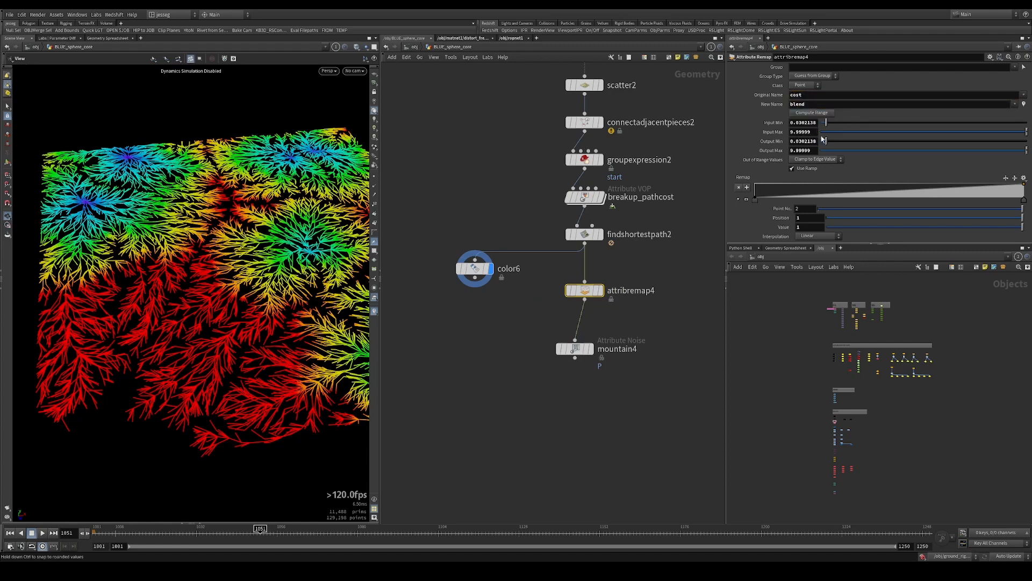
{"action": "double_click", "coordinate": [801, 94]}
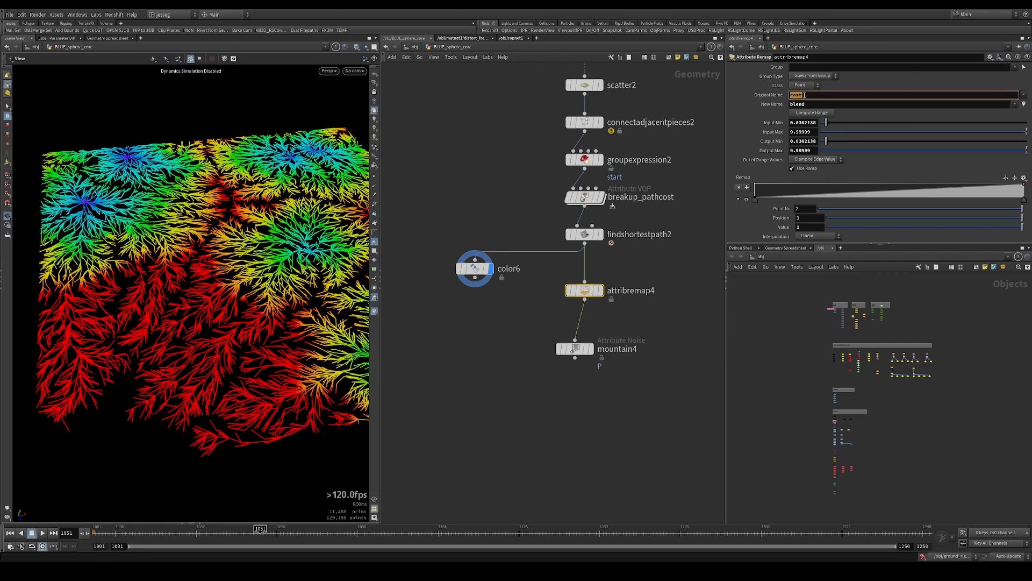
{"action": "left_click_drag", "start_coordinate": [829, 143], "coordinate": [1028, 152]}
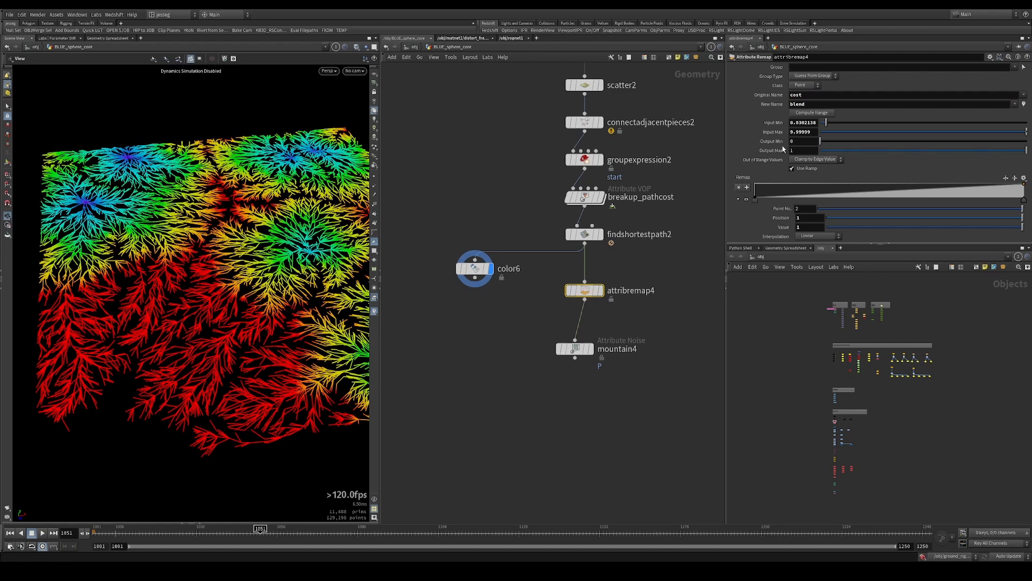
{"action": "left_click", "coordinate": [804, 149]}
{"action": "left_click", "coordinate": [802, 150]}
{"action": "left_click", "coordinate": [801, 141]}
{"action": "left_click", "coordinate": [800, 159]}
{"action": "left_click", "coordinate": [799, 148]}
Compare the point attributes of findshortestpath2 and attribremap4, looking for the blend attribute
{"action": "double_click", "coordinate": [798, 105]}
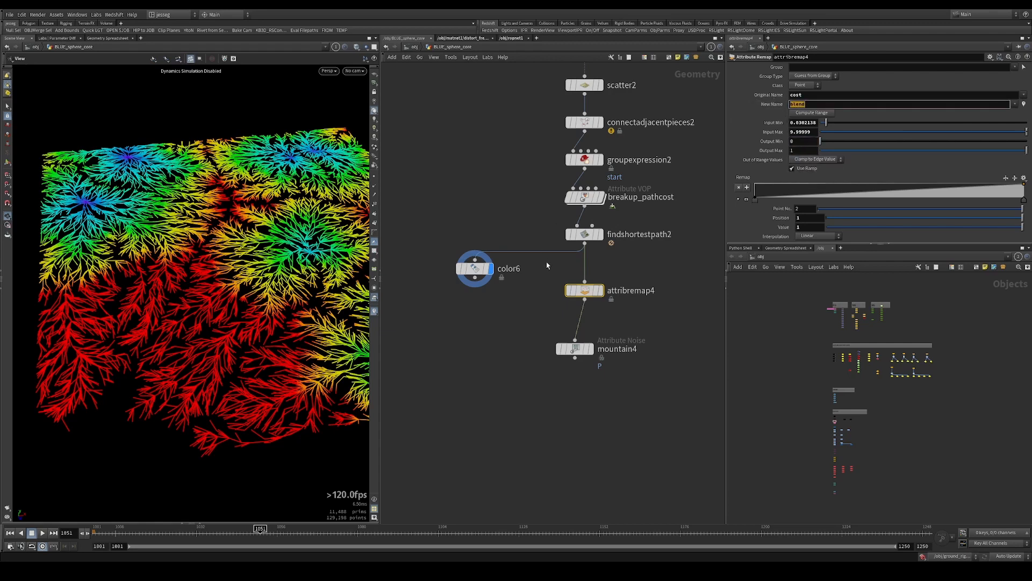
{"action": "middle_click", "coordinate": [584, 235]}
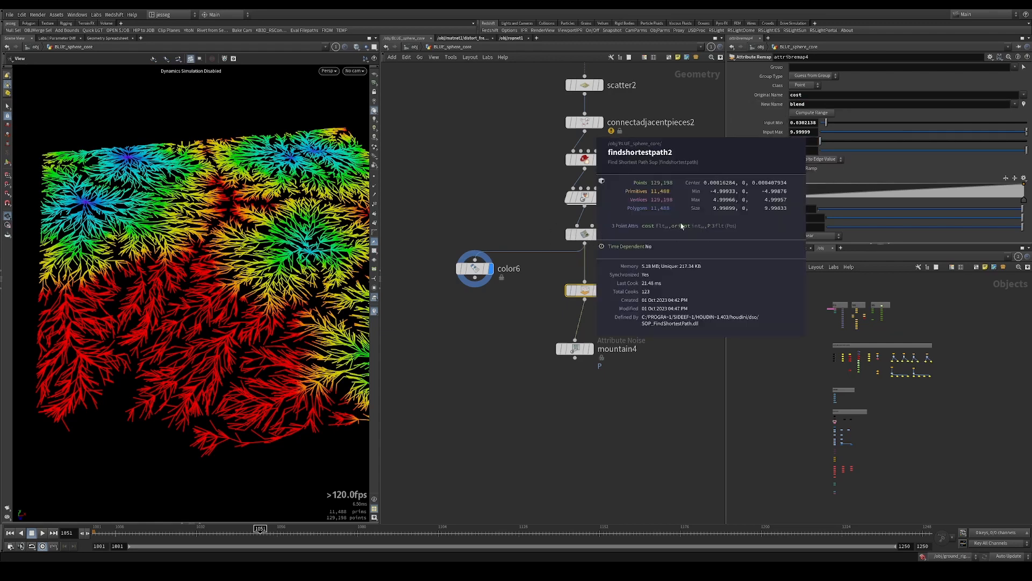
{"action": "middle_click", "coordinate": [585, 291]}
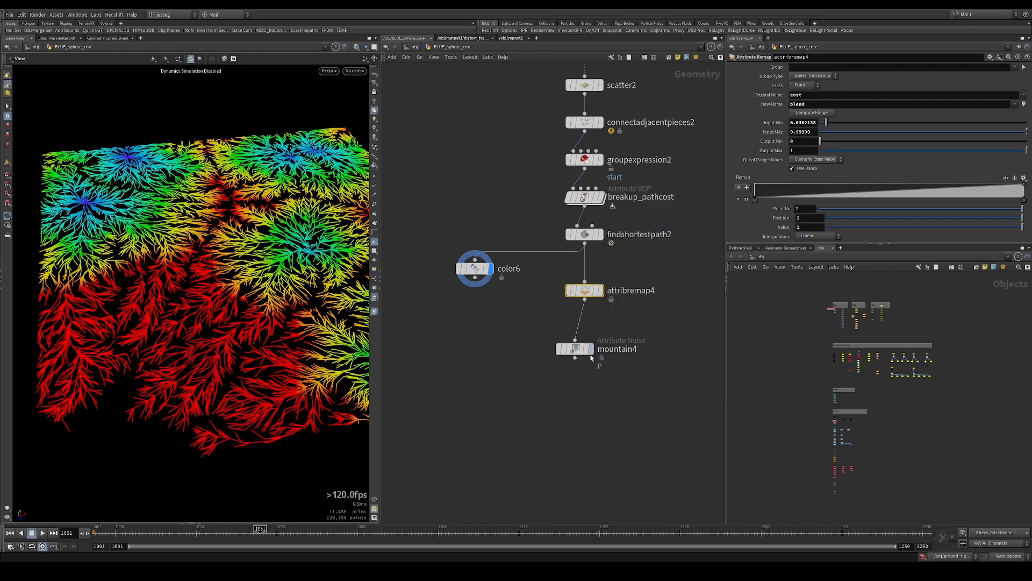
Align mountain4 directly under attribremap4, display it and inspect the noise displacement on the branches
{"action": "left_click_drag", "start_coordinate": [586, 355], "coordinate": [584, 350]}
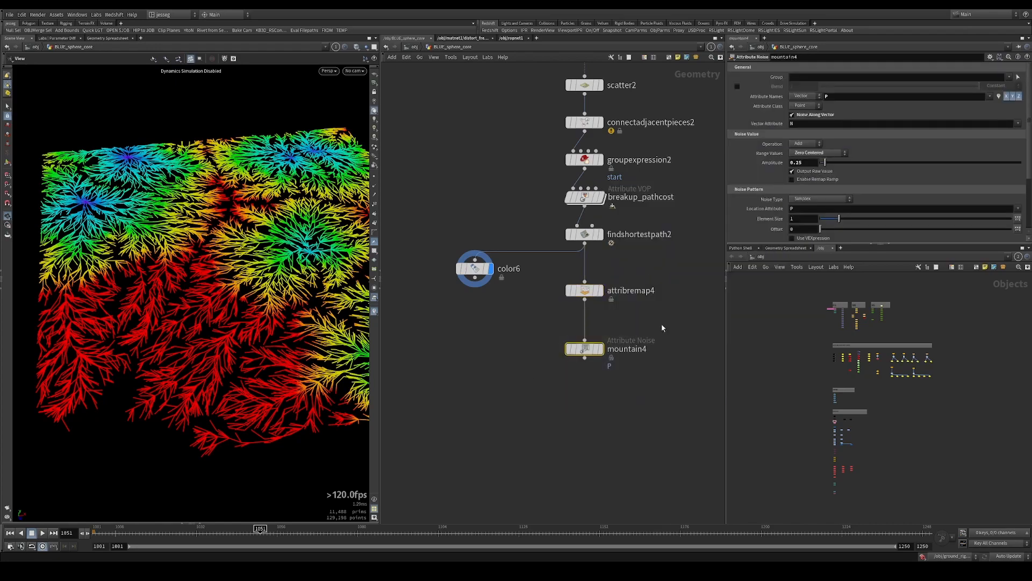
{"action": "key", "text": "r"}
{"action": "left_click_drag", "start_coordinate": [226, 307], "coordinate": [275, 237]}
{"action": "left_click_drag", "start_coordinate": [396, 251], "coordinate": [323, 250]}
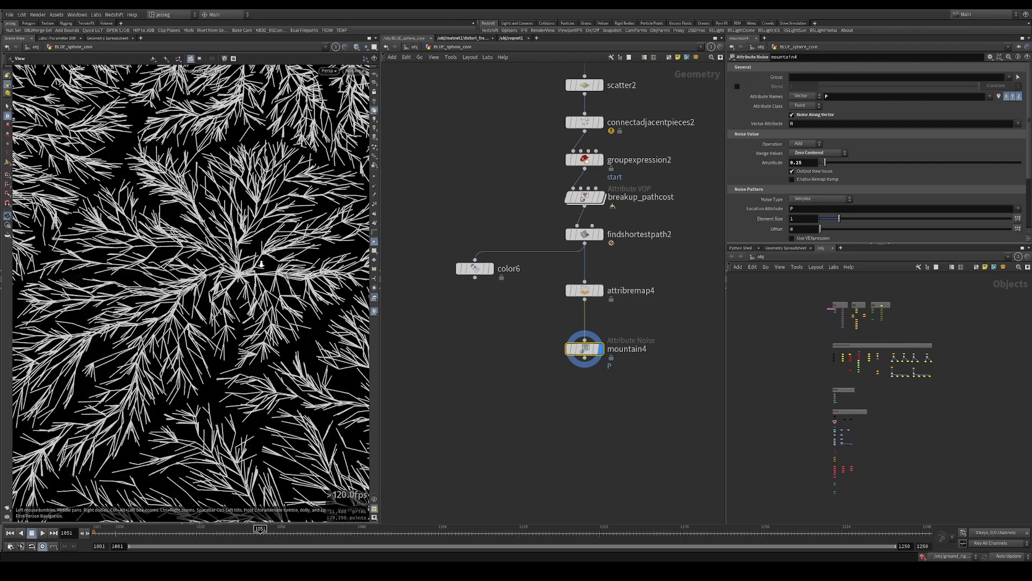
{"action": "right_click_drag", "start_coordinate": [322, 250], "coordinate": [269, 280]}
{"action": "left_click_drag", "start_coordinate": [269, 280], "coordinate": [223, 301]}
{"action": "right_click_drag", "start_coordinate": [223, 302], "coordinate": [231, 291]}
{"action": "left_click_drag", "start_coordinate": [231, 290], "coordinate": [228, 267]}
{"action": "right_click_drag", "start_coordinate": [228, 267], "coordinate": [246, 269]}
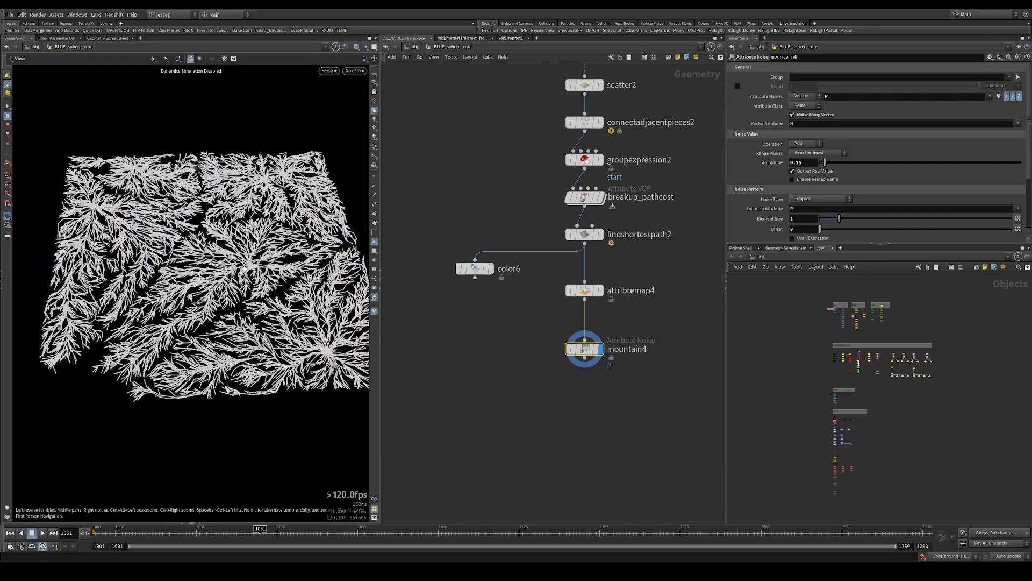
{"action": "left_click_drag", "start_coordinate": [246, 269], "coordinate": [246, 287]}
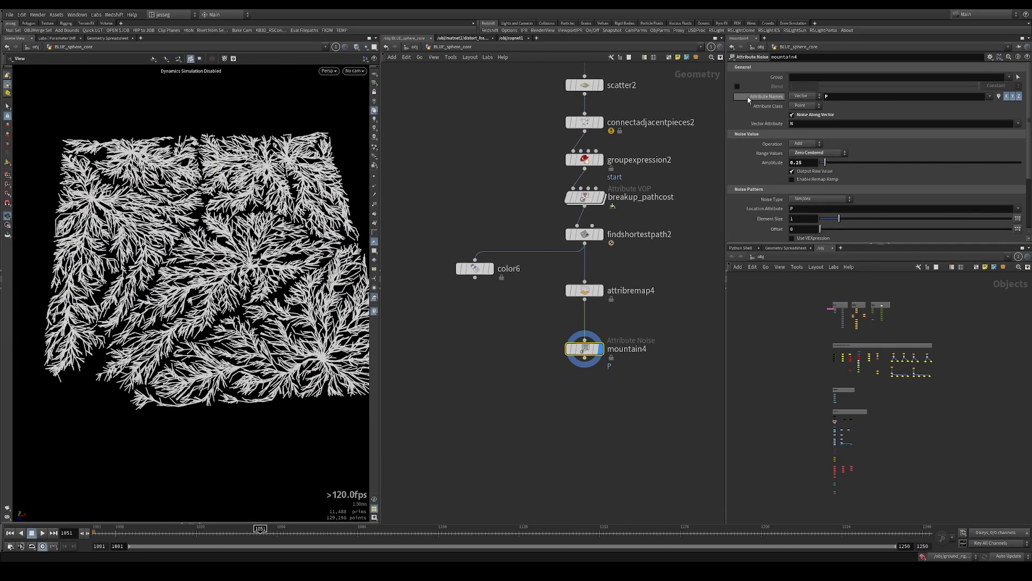
Enable the Blend parameter on mountain4, set it to 0 and check the grid's shape from the side
{"action": "left_click_drag", "start_coordinate": [623, 378], "coordinate": [624, 378]}
{"action": "scroll", "coordinate": [625, 357], "scroll_direction": "up", "scroll_amount": 3}
{"action": "left_click_drag", "start_coordinate": [635, 311], "coordinate": [500, 378]}
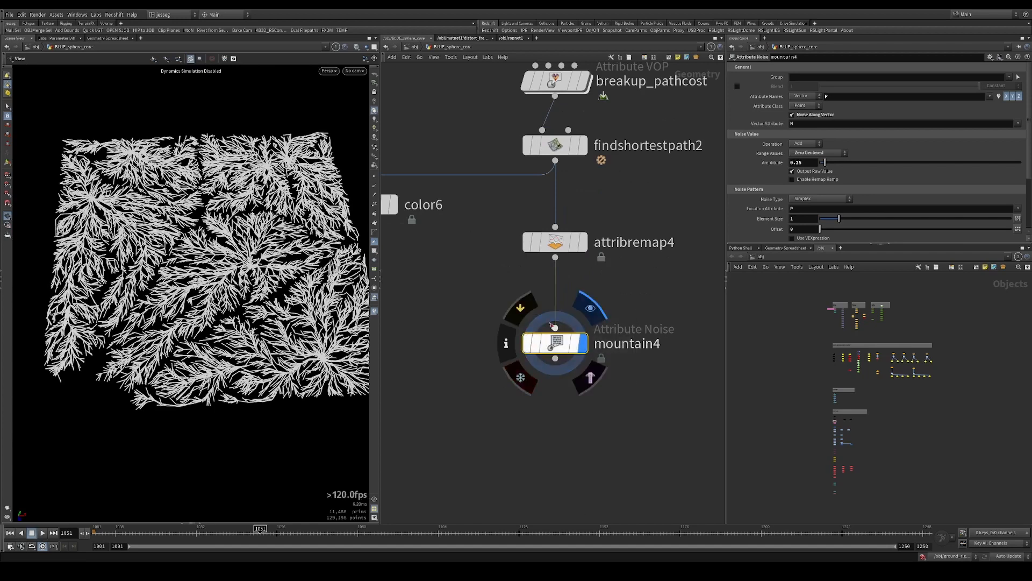
{"action": "left_click", "coordinate": [737, 86]}
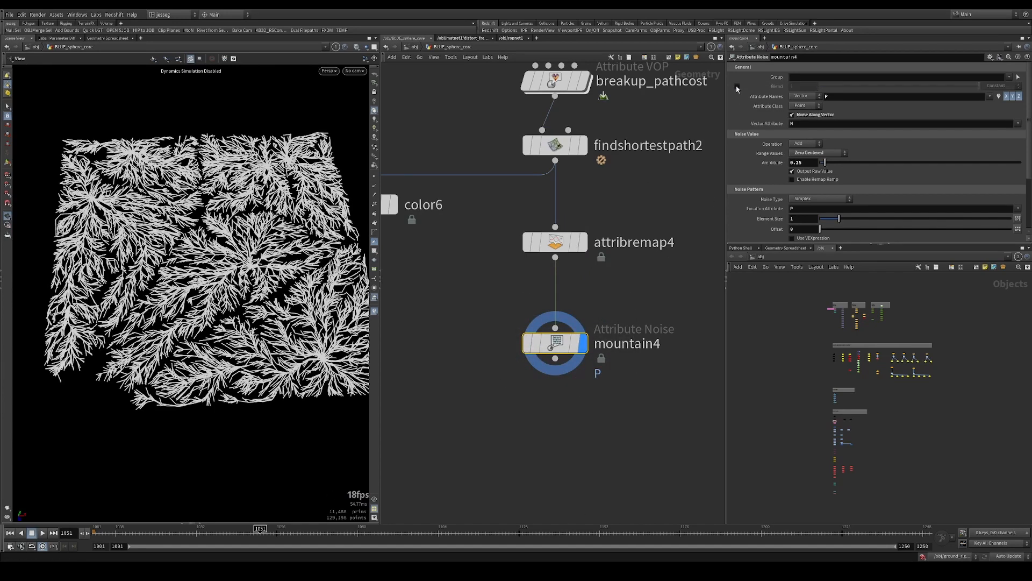
{"action": "left_click_drag", "start_coordinate": [950, 90], "coordinate": [820, 87]}
{"action": "left_click_drag", "start_coordinate": [177, 301], "coordinate": [166, 225]}
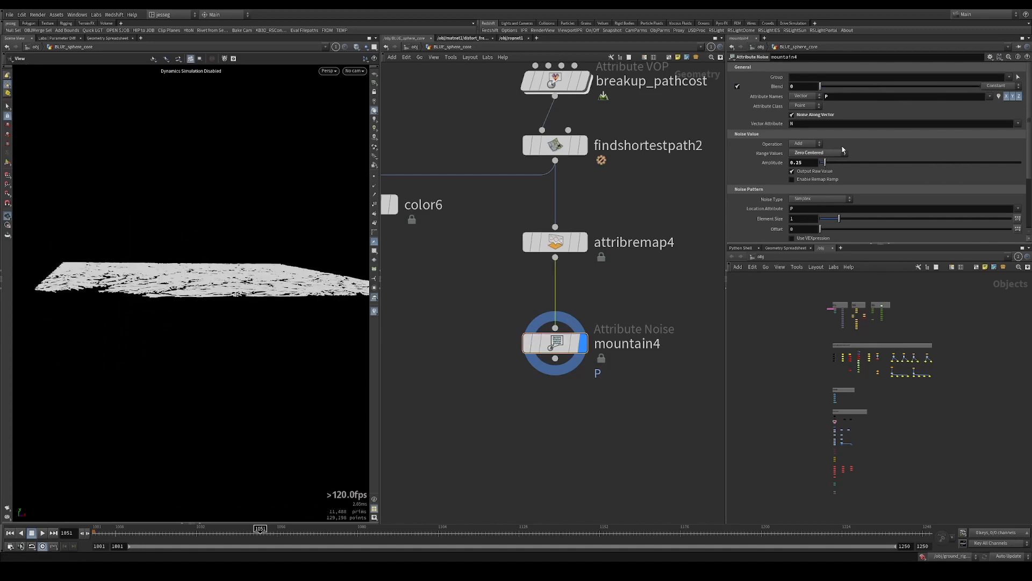
Set mountain4's Blend to 1 and inspect the displaced branches from above and at an angle
{"action": "left_click_drag", "start_coordinate": [847, 94], "coordinate": [984, 87]}
{"action": "left_click_drag", "start_coordinate": [233, 259], "coordinate": [276, 265]}
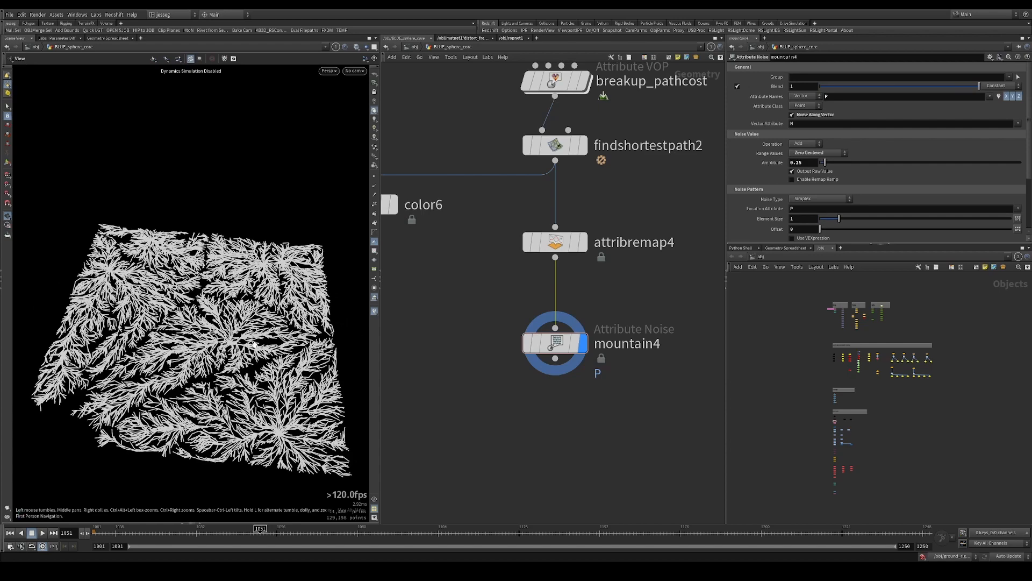
{"action": "left_click_drag", "start_coordinate": [254, 345], "coordinate": [272, 317]}
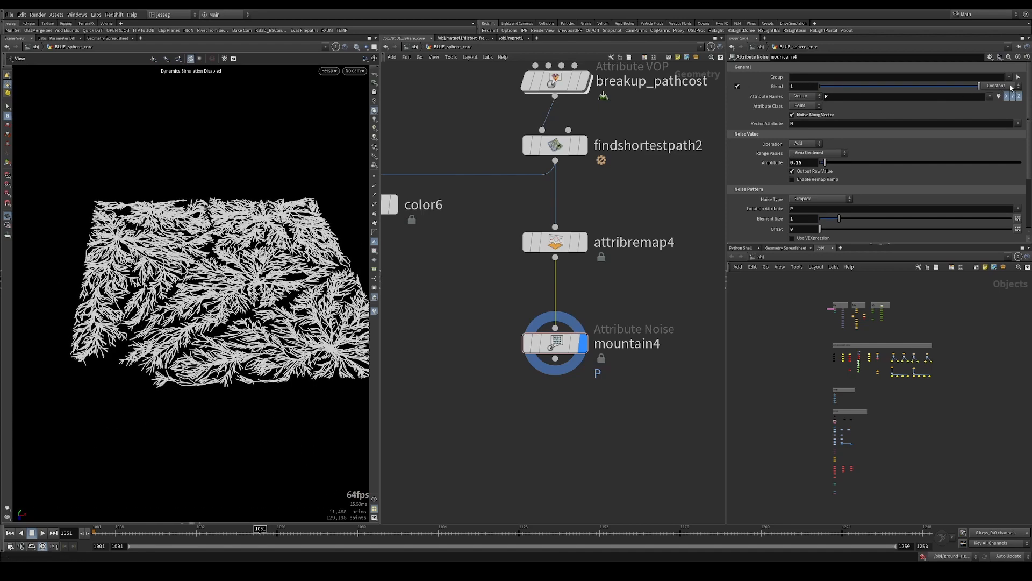
Switch mountain4's Blend to Use Attribute and enter blend as the blend attribute
{"action": "left_click", "coordinate": [999, 102]}
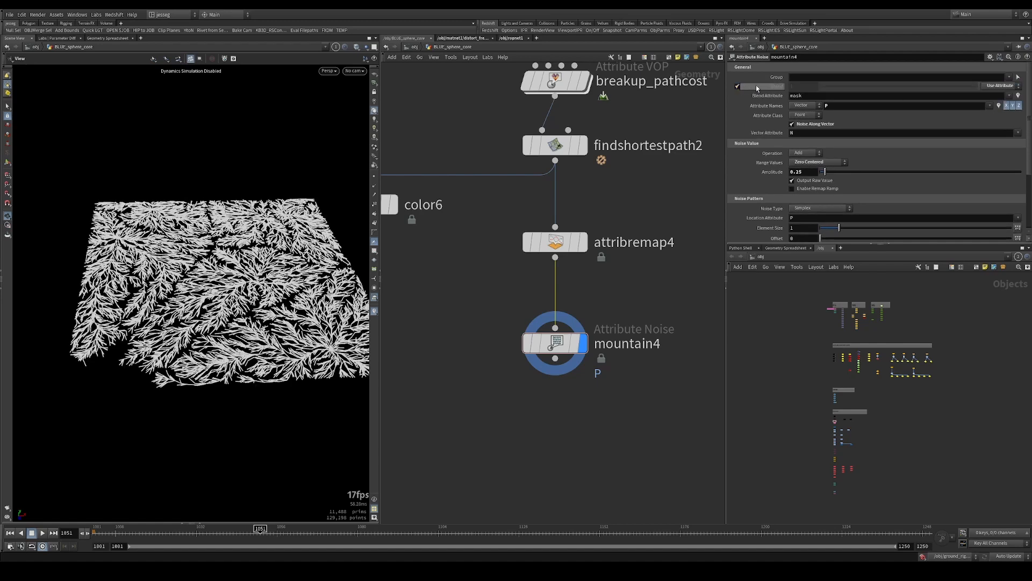
{"action": "double_click", "coordinate": [827, 97]}
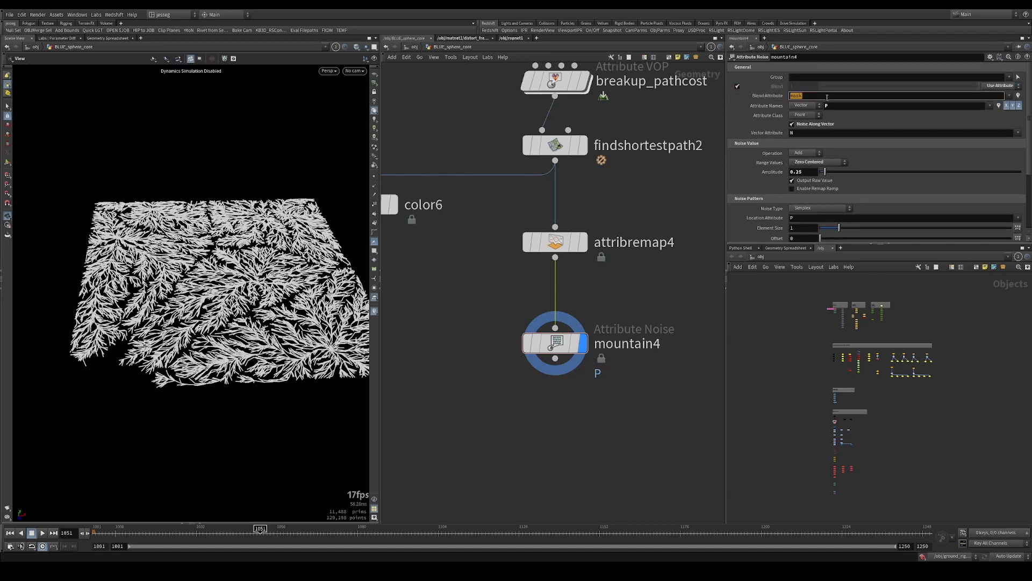
{"action": "type", "text": "blend"}
{"action": "key", "text": "Return"}
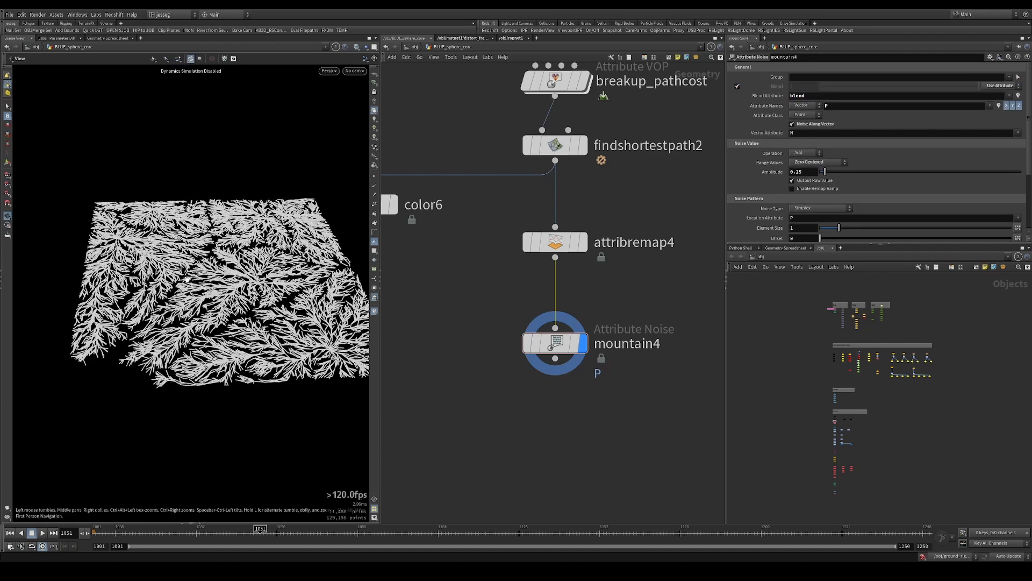
Set mountain4's Amplitude to 1.1 and move attribremap4's zero-value ramp point to position 0.425787
{"action": "left_click_drag", "start_coordinate": [828, 172], "coordinate": [851, 175]}
{"action": "left_click", "coordinate": [555, 242]}
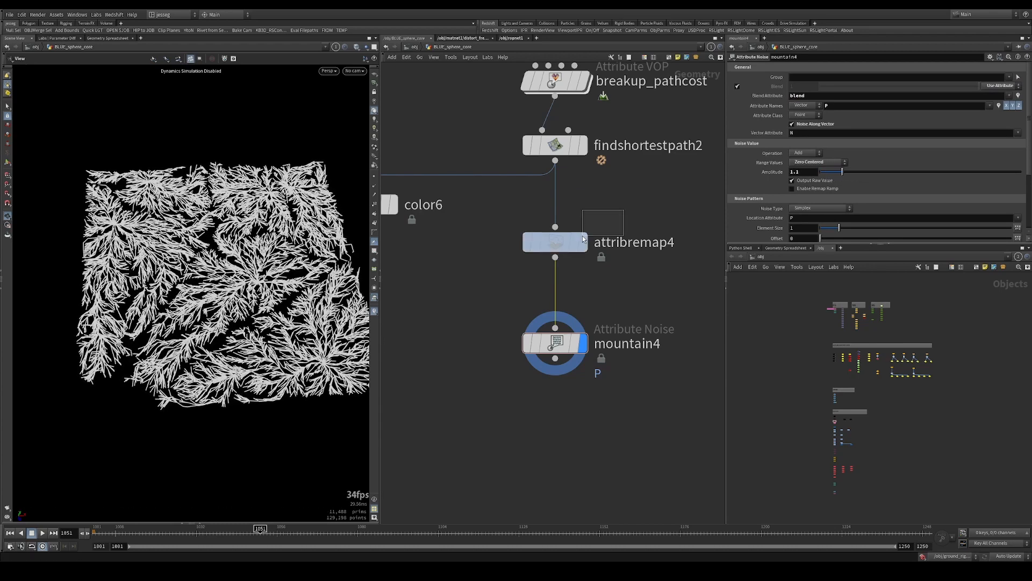
{"action": "left_click_drag", "start_coordinate": [755, 200], "coordinate": [866, 203]}
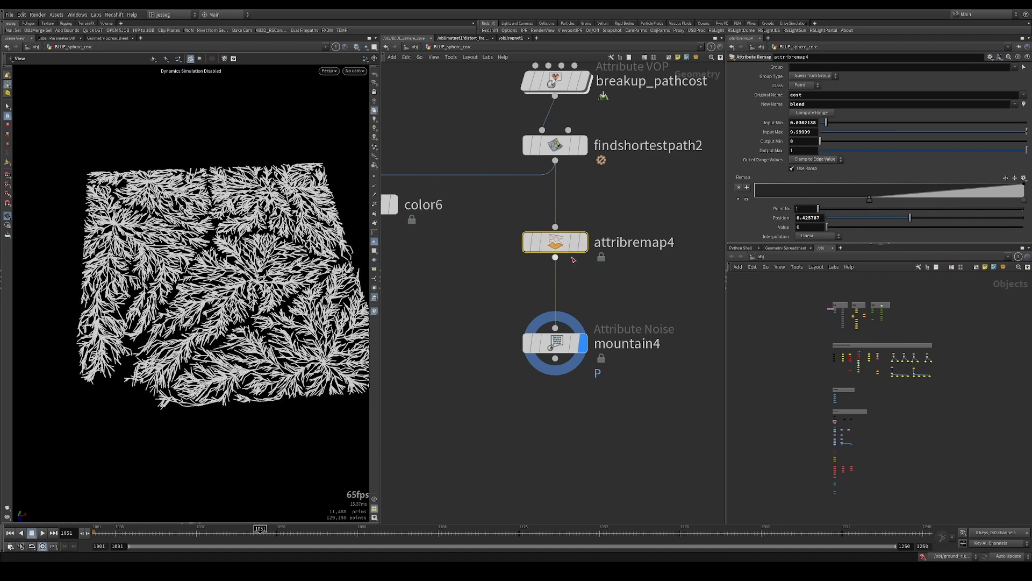
Set mountain4's Amplitude to 2.03 and inspect the stronger displacement on the branches
{"action": "left_click_drag", "start_coordinate": [488, 310], "coordinate": [573, 359]}
{"action": "left_click_drag", "start_coordinate": [849, 171], "coordinate": [881, 175]}
{"action": "left_click_drag", "start_coordinate": [237, 274], "coordinate": [231, 202]}
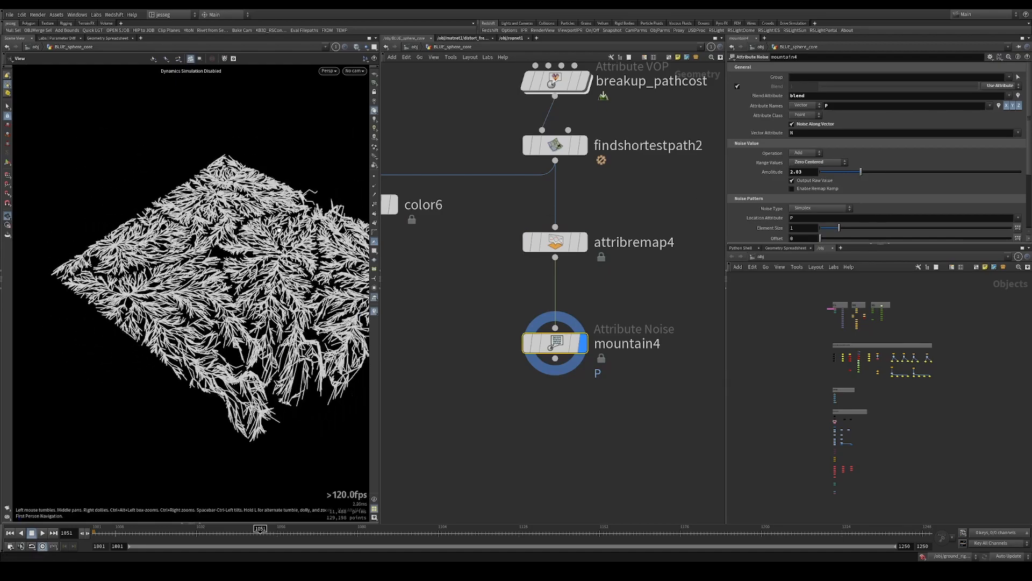
Lower attribremap4's Input Max to about 5.6 and inspect how the noise spreads along the branches
{"action": "left_click_drag", "start_coordinate": [613, 199], "coordinate": [494, 269]}
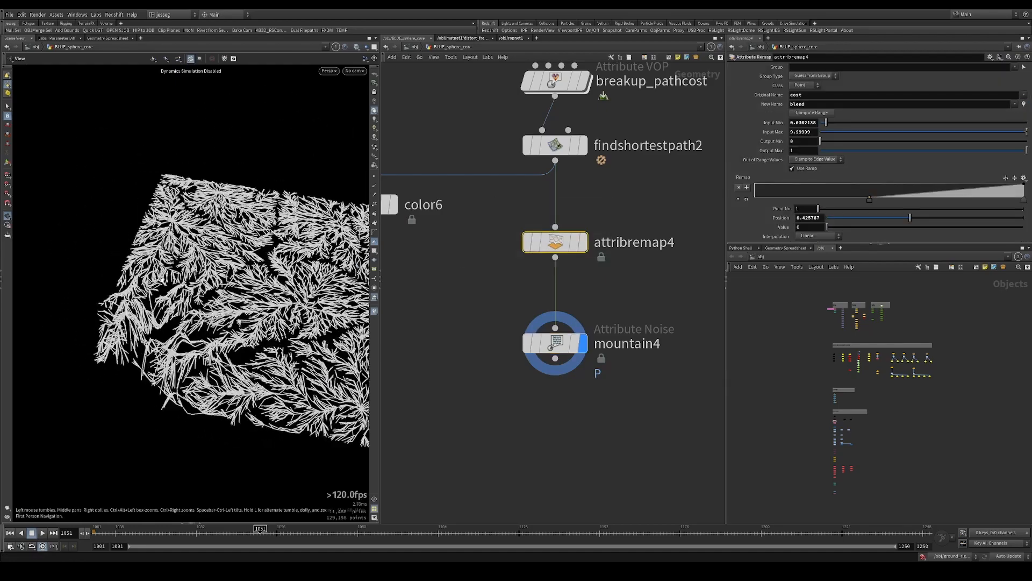
{"action": "left_click_drag", "start_coordinate": [163, 281], "coordinate": [185, 296]}
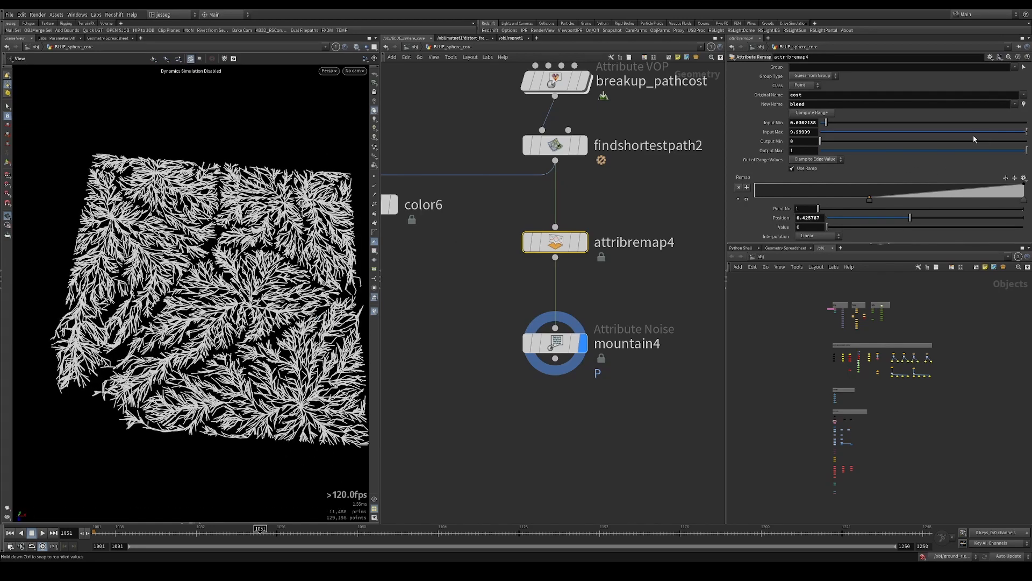
{"action": "middle_click_drag", "start_coordinate": [817, 132], "coordinate": [646, 122]}
{"action": "left_click_drag", "start_coordinate": [232, 290], "coordinate": [276, 295]}
{"action": "scroll", "coordinate": [276, 297], "scroll_direction": "up", "scroll_amount": 3}
{"action": "scroll", "coordinate": [276, 296], "scroll_direction": "up", "scroll_amount": 3}
{"action": "scroll", "coordinate": [276, 296], "scroll_direction": "down", "scroll_amount": 5}
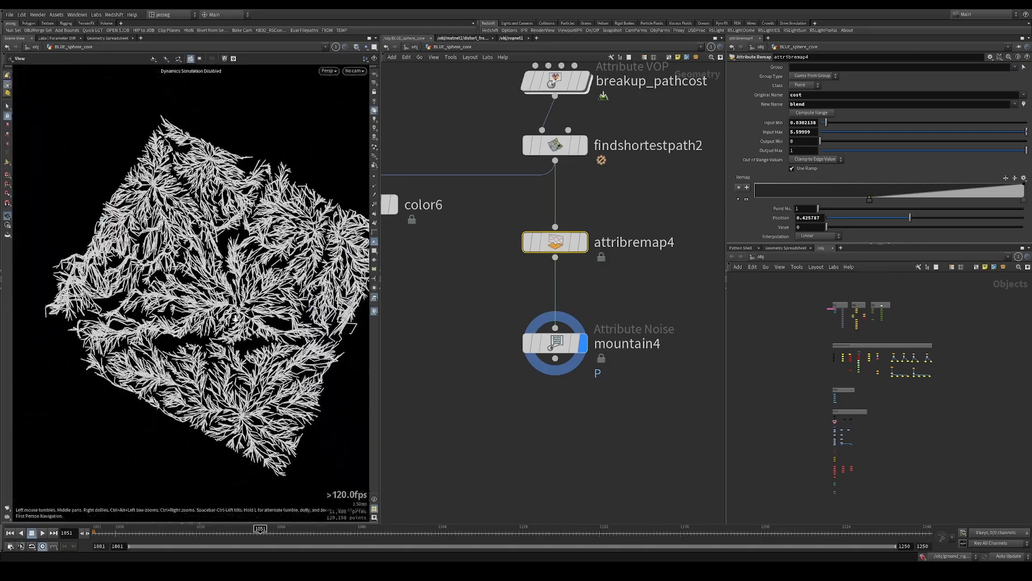
Examine the displaced branches close up and from the side to judge the blended noise
{"action": "scroll", "coordinate": [275, 296], "scroll_direction": "up", "scroll_amount": 1}
{"action": "middle_click_drag", "start_coordinate": [407, 245], "coordinate": [542, 235]}
{"action": "left_click_drag", "start_coordinate": [505, 196], "coordinate": [500, 245]}
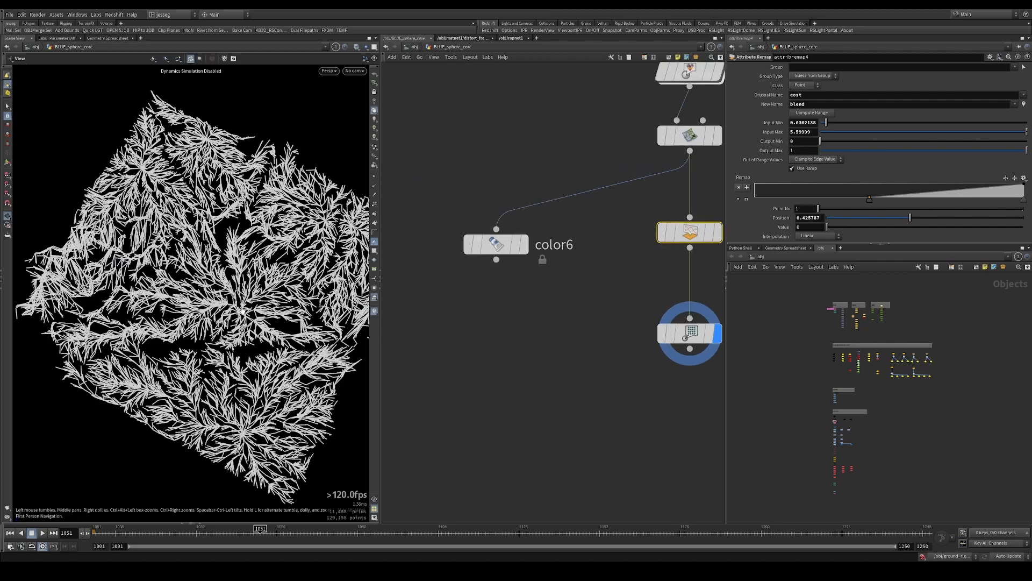
{"action": "left_click_drag", "start_coordinate": [307, 299], "coordinate": [308, 278]}
{"action": "mouse_move", "coordinate": [308, 277]}
{"action": "right_mouse_down"}
{"action": "mouse_move", "coordinate": [371, 282]}
{"action": "mouse_move", "coordinate": [318, 280]}
{"action": "right_mouse_up"}
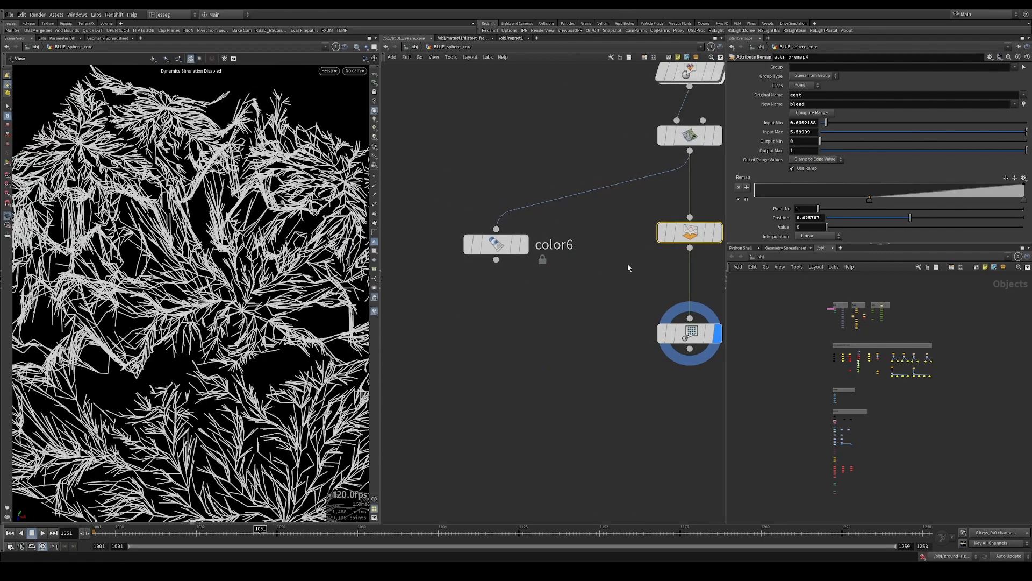
{"action": "scroll", "coordinate": [579, 273], "scroll_direction": "down", "scroll_amount": 3}
{"action": "right_click_drag", "start_coordinate": [215, 288], "coordinate": [156, 291]}
{"action": "left_click_drag", "start_coordinate": [155, 290], "coordinate": [161, 237]}
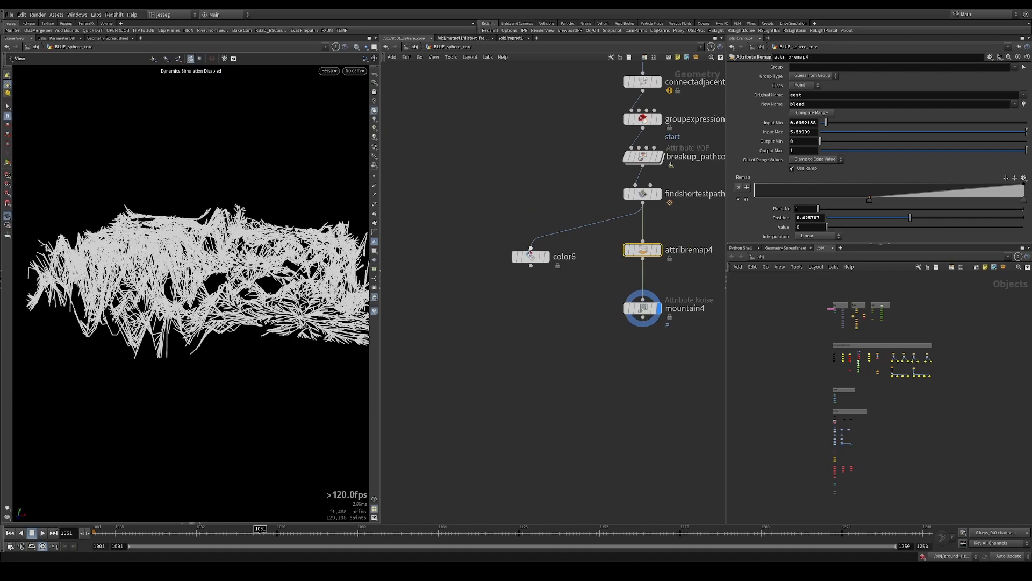
Set mountain4's Amplitude to 0.64 and check the branches from above
{"action": "left_click", "coordinate": [643, 308]}
{"action": "mouse_move", "coordinate": [825, 171]}
{"action": "left_mouse_down"}
{"action": "mouse_move", "coordinate": [806, 171]}
{"action": "mouse_move", "coordinate": [833, 171]}
{"action": "left_mouse_up"}
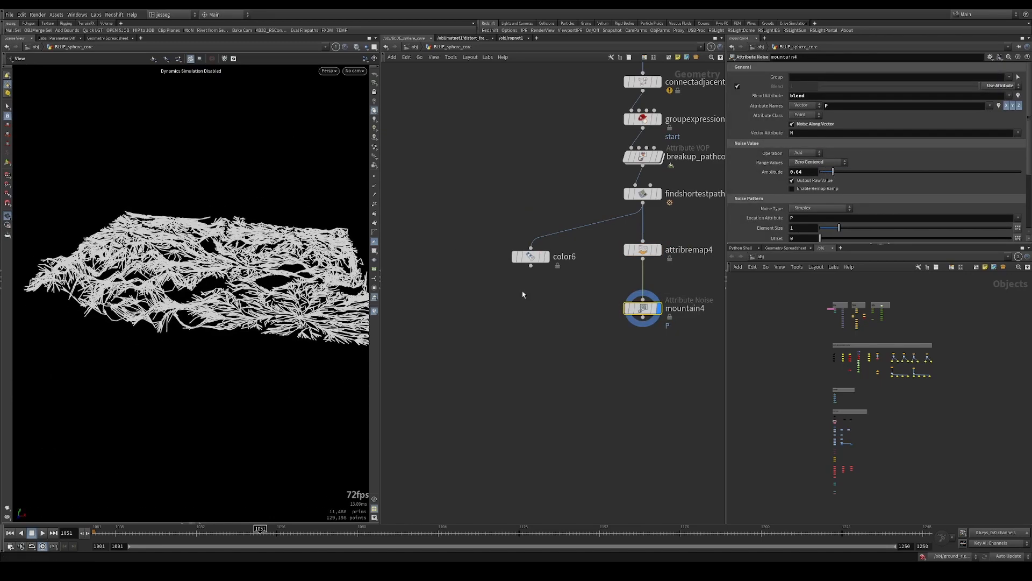
{"action": "middle_click_drag", "start_coordinate": [517, 301], "coordinate": [430, 335]}
{"action": "left_click_drag", "start_coordinate": [186, 281], "coordinate": [186, 323]}
{"action": "scroll", "coordinate": [570, 263], "scroll_direction": "down", "scroll_amount": 5}
Go to the original sphere network, display sphere1 and show the reference grid in the viewport
{"action": "middle_click_drag", "start_coordinate": [592, 263], "coordinate": [528, 288]}
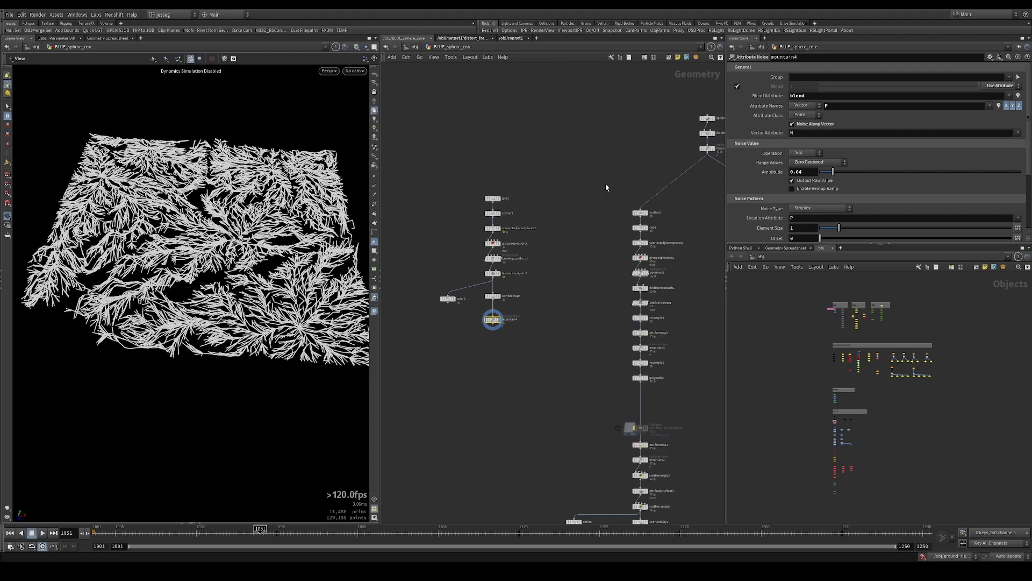
{"action": "left_click_drag", "start_coordinate": [602, 180], "coordinate": [669, 415]}
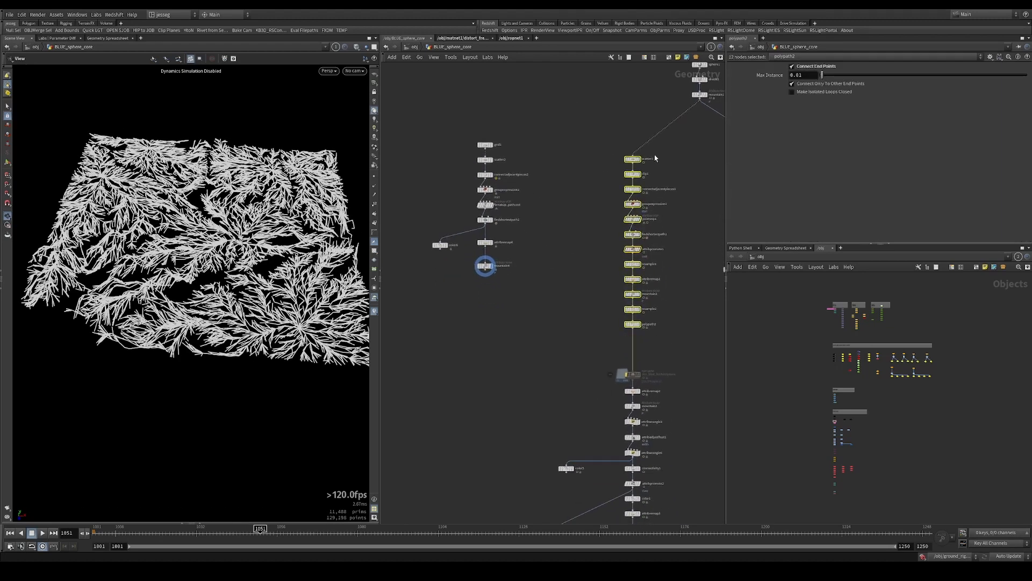
{"action": "scroll", "coordinate": [657, 156], "scroll_direction": "up", "scroll_amount": 6}
{"action": "left_click_drag", "start_coordinate": [608, 92], "coordinate": [609, 91]}
{"action": "key", "text": "r"}
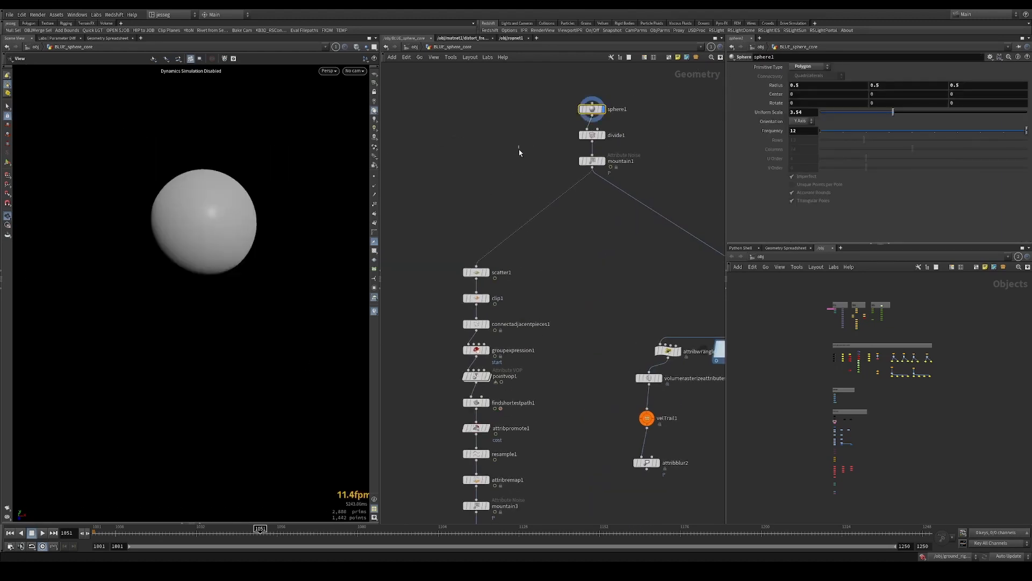
{"action": "left_click_drag", "start_coordinate": [210, 194], "coordinate": [213, 211]}
{"action": "left_click", "coordinate": [375, 75]}
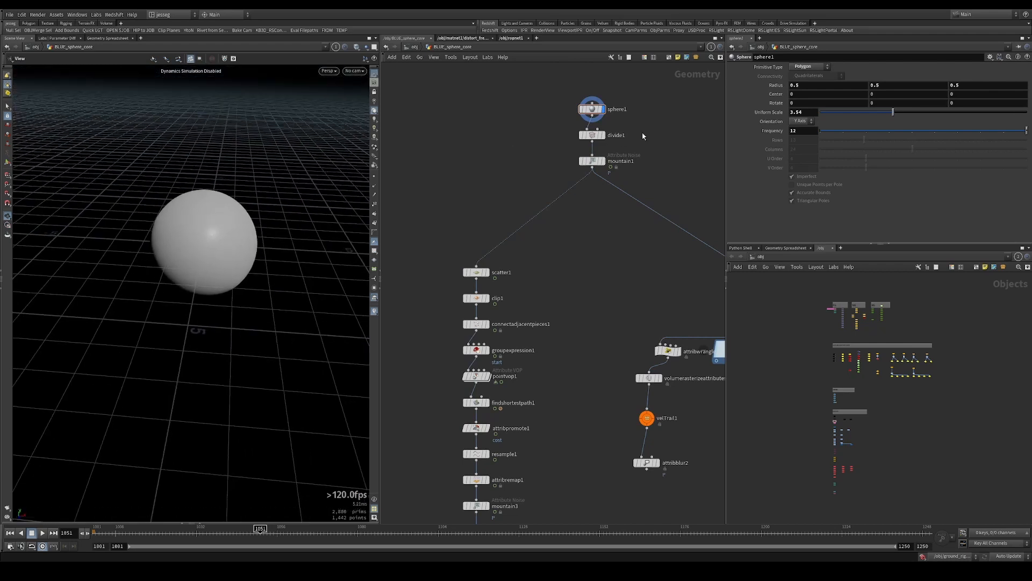
Display divide1 and mountain1 in turn and inspect the noise-displaced sphere
{"action": "left_click_drag", "start_coordinate": [622, 138], "coordinate": [624, 140]}
{"action": "key", "text": "r"}
{"action": "left_click_drag", "start_coordinate": [549, 150], "coordinate": [652, 174]}
{"action": "key", "text": "r"}
{"action": "left_click_drag", "start_coordinate": [223, 230], "coordinate": [161, 236]}
Display scatter1 and clip1 in turn to examine the scattered points and the clipped half sphere
{"action": "middle_click_drag", "start_coordinate": [529, 258], "coordinate": [658, 219]}
{"action": "left_click_drag", "start_coordinate": [677, 215], "coordinate": [595, 247]}
{"action": "key", "text": "r"}
{"action": "left_click_drag", "start_coordinate": [229, 235], "coordinate": [303, 222]}
{"action": "left_click_drag", "start_coordinate": [533, 244], "coordinate": [649, 276]}
{"action": "key", "text": "r"}
{"action": "mouse_move", "coordinate": [201, 247]}
{"action": "left_mouse_down"}
{"action": "mouse_move", "coordinate": [229, 232]}
{"action": "mouse_move", "coordinate": [218, 245]}
{"action": "left_mouse_up"}
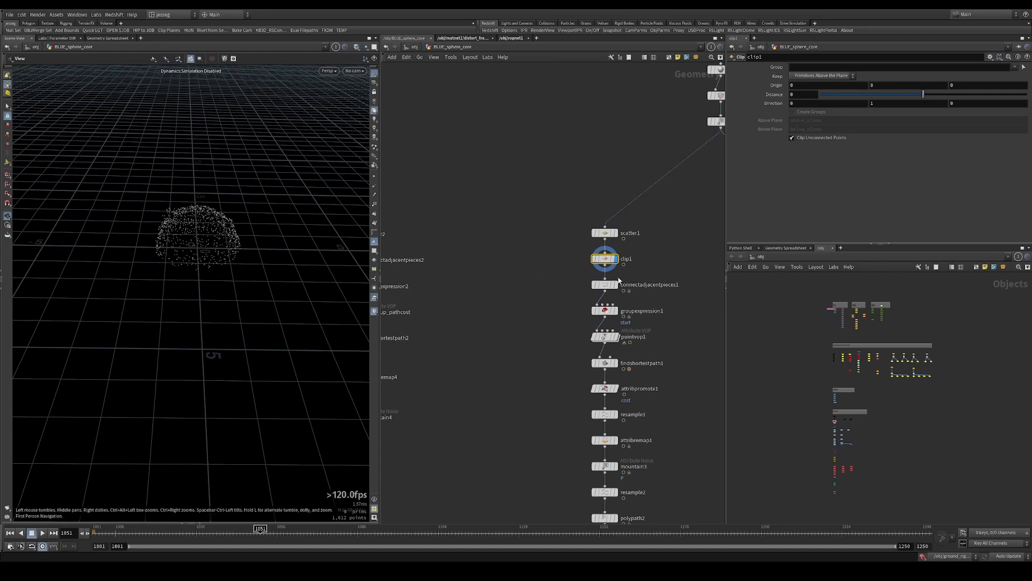
Display connectadjacentpieces1 and inspect the connections between the clipped points up close
{"action": "left_click_drag", "start_coordinate": [562, 280], "coordinate": [662, 308]}
{"action": "key", "text": "r"}
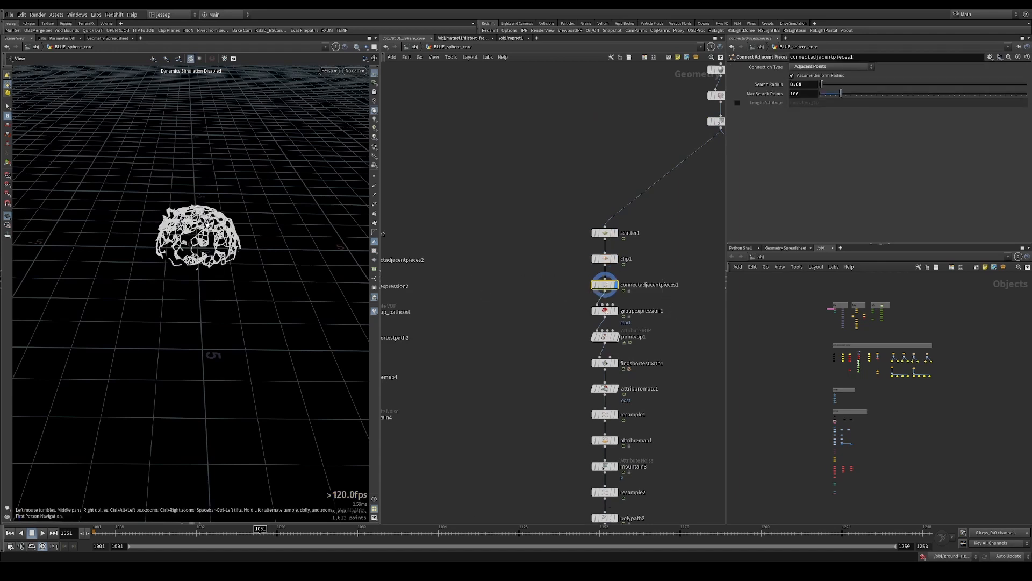
{"action": "left_click_drag", "start_coordinate": [167, 255], "coordinate": [337, 212]}
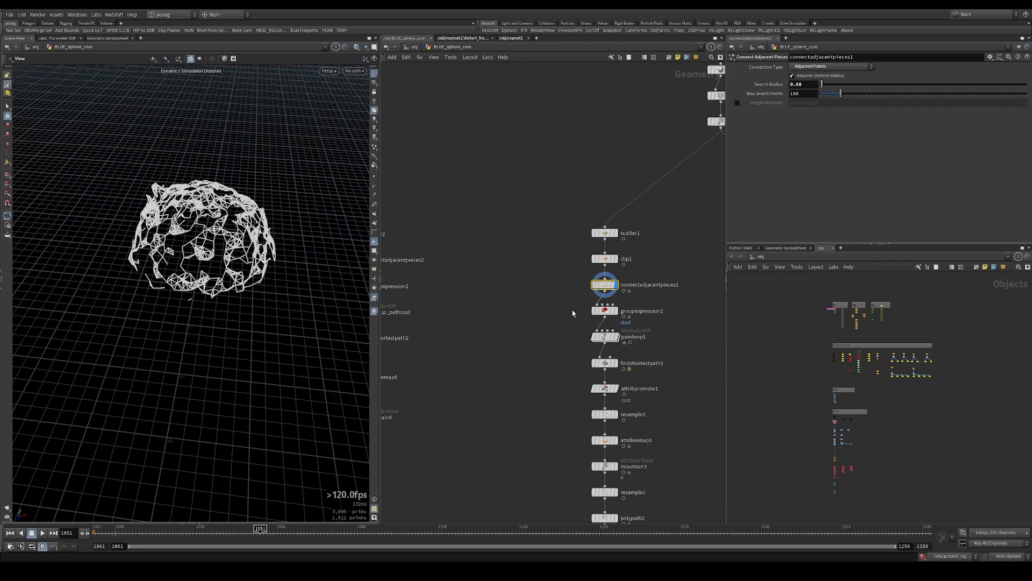
Display groupexpression1 and review its start group expression, seed and the selected points on the dome
{"action": "left_click", "coordinate": [607, 311]}
{"action": "key", "text": "r"}
{"action": "left_click_drag", "start_coordinate": [564, 299], "coordinate": [565, 296]}
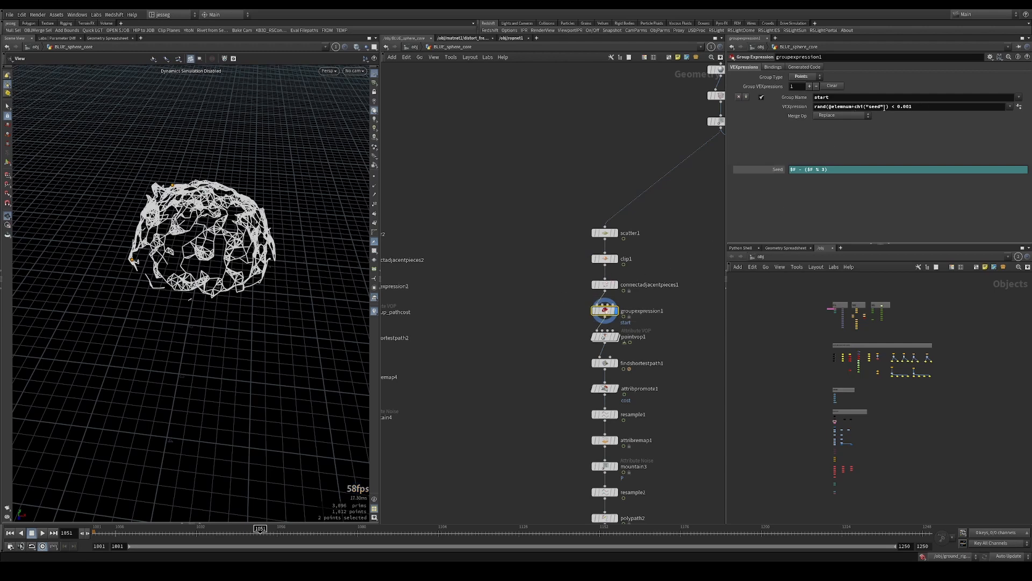
{"action": "left_click", "coordinate": [827, 170]}
{"action": "left_click_drag", "start_coordinate": [317, 217], "coordinate": [207, 231]}
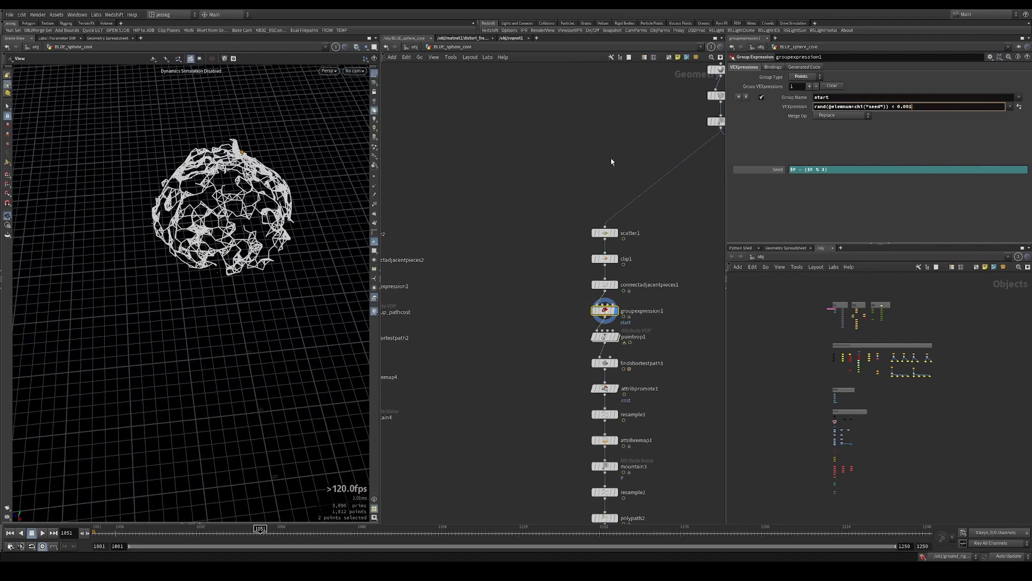
{"action": "left_click_drag", "start_coordinate": [291, 207], "coordinate": [165, 218]}
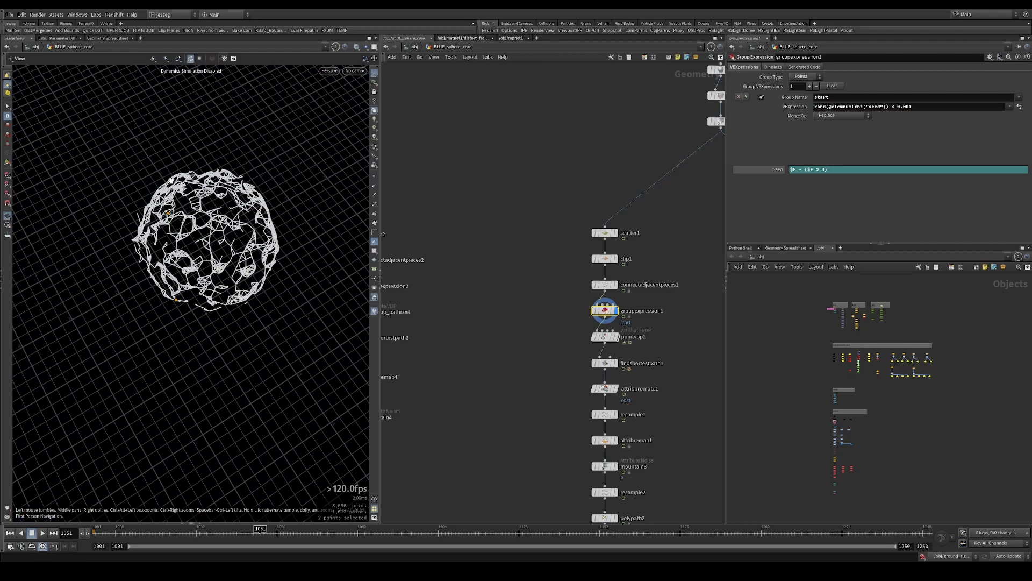
Display findshortestpath1 and inspect the branching paths on the dome
{"action": "left_click", "coordinate": [604, 337]}
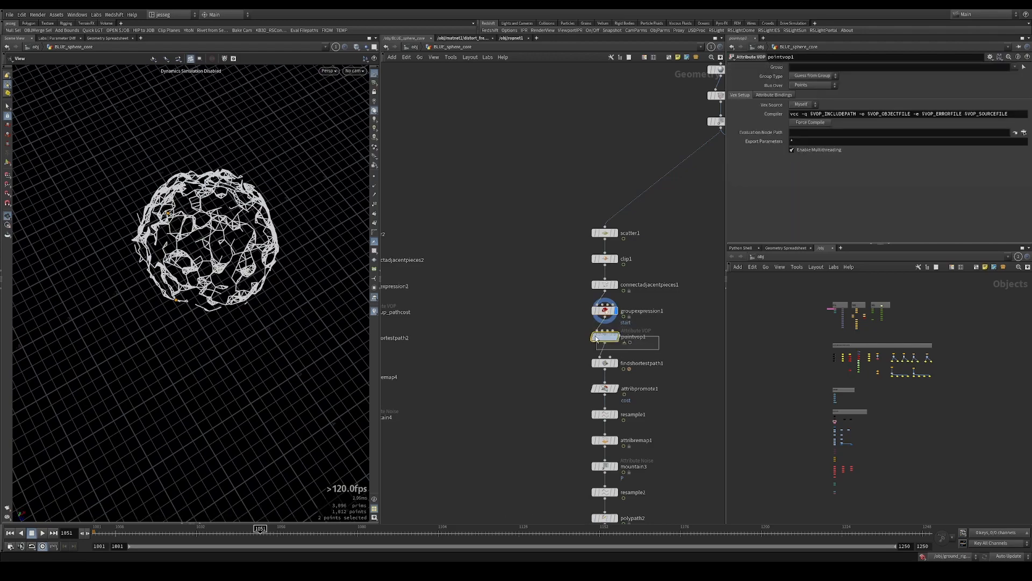
{"action": "left_click_drag", "start_coordinate": [568, 350], "coordinate": [631, 370]}
{"action": "key", "text": "r"}
{"action": "left_click_drag", "start_coordinate": [290, 258], "coordinate": [237, 285]}
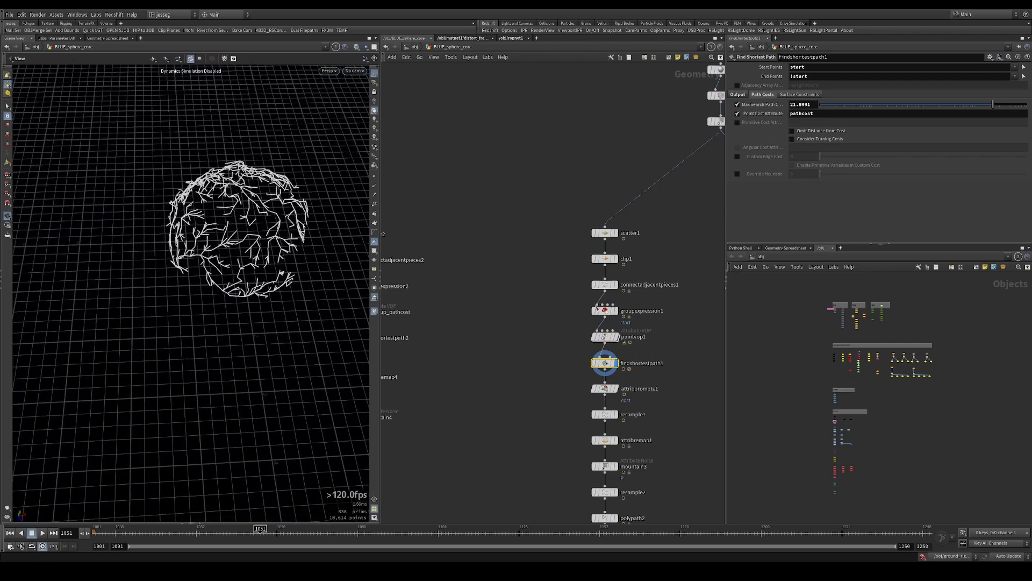
Display pointvop1, open its VEX network and move the pathcost bind node closer to fit1
{"action": "left_click_drag", "start_coordinate": [555, 322], "coordinate": [654, 344]}
{"action": "key", "text": "r"}
{"action": "middle_click_drag", "start_coordinate": [654, 348], "coordinate": [615, 238]}
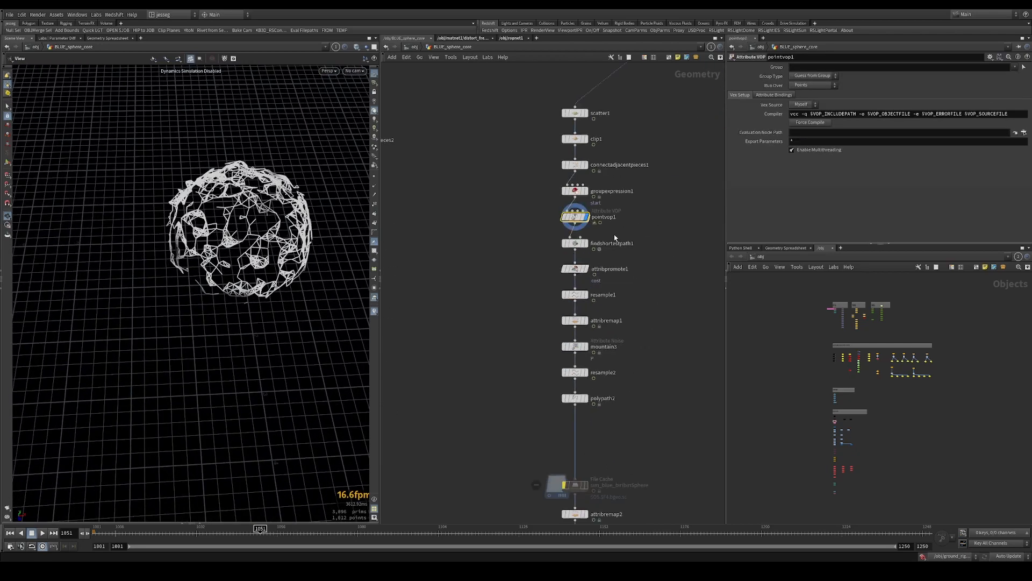
{"action": "double_click", "coordinate": [562, 220]}
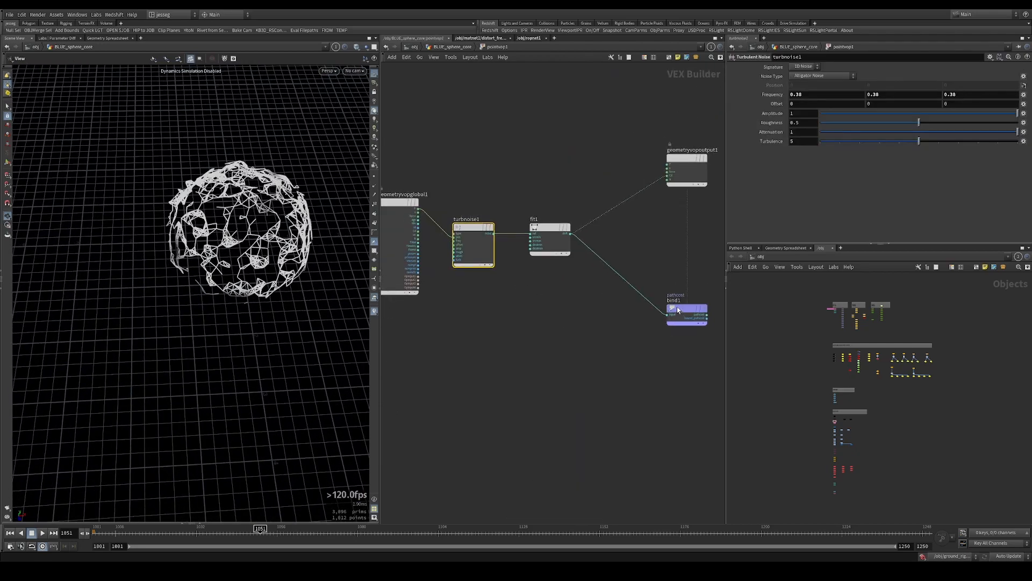
{"action": "left_click_drag", "start_coordinate": [676, 309], "coordinate": [631, 264]}
Review the settings of fit1, turbnoise1 and bind1, and return to the BLUE_sphere_core network
{"action": "left_click", "coordinate": [549, 236]}
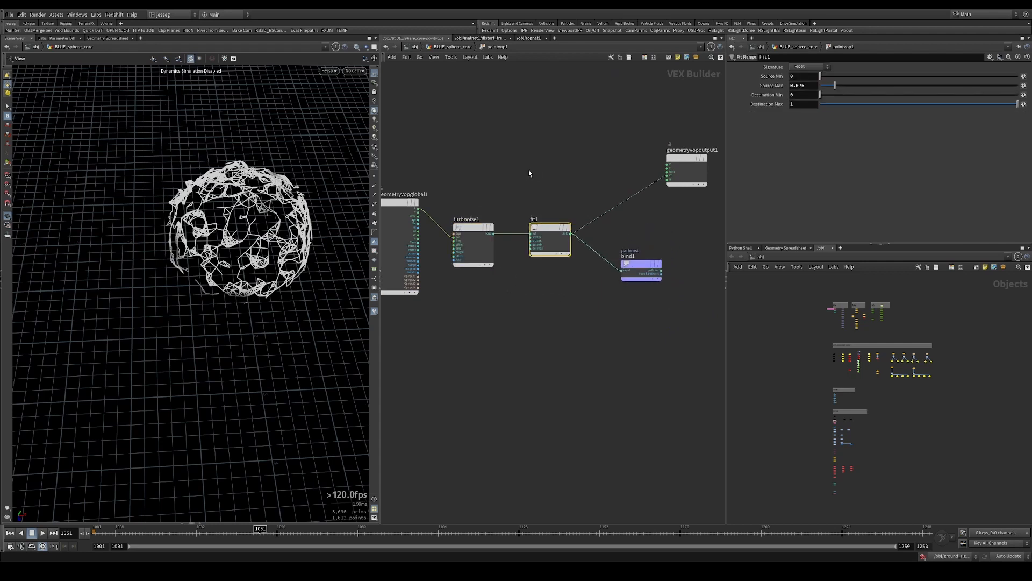
{"action": "left_click", "coordinate": [471, 263]}
{"action": "left_click", "coordinate": [634, 272]}
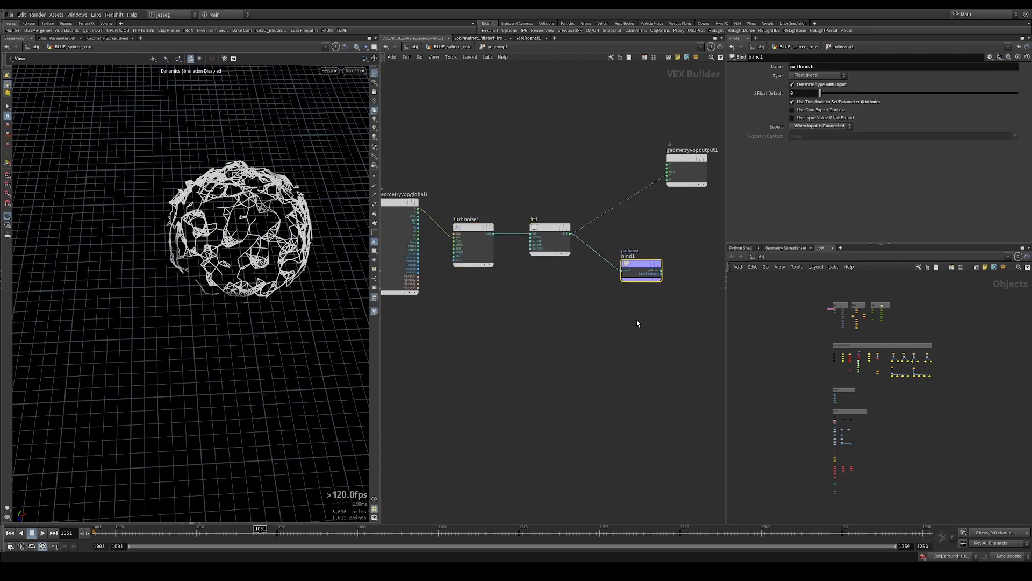
{"action": "left_click", "coordinate": [465, 47]}
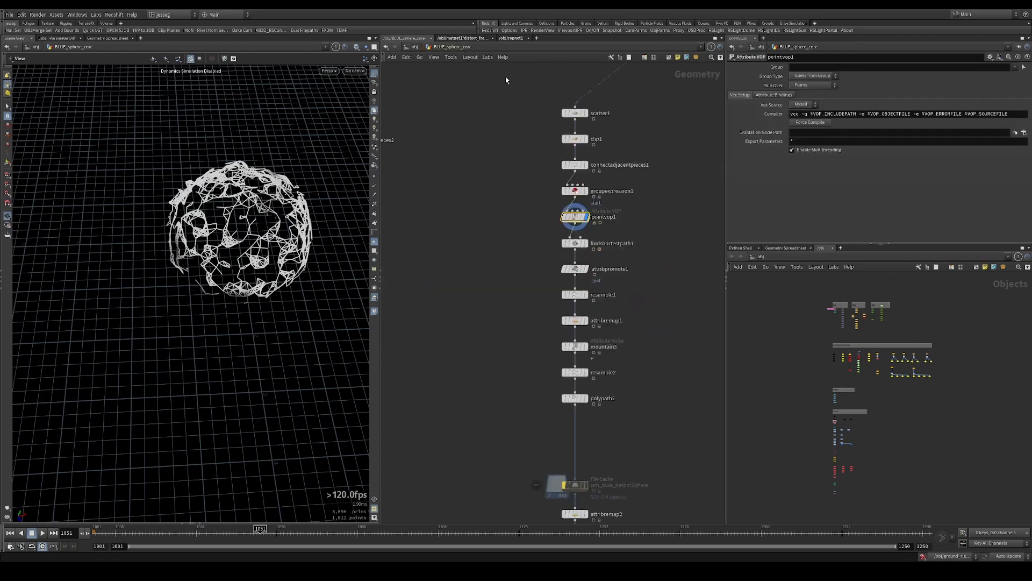
Review findshortestpath1's output attributes and its pathcost point cost attribute
{"action": "left_click", "coordinate": [575, 243]}
{"action": "left_click", "coordinate": [738, 95]}
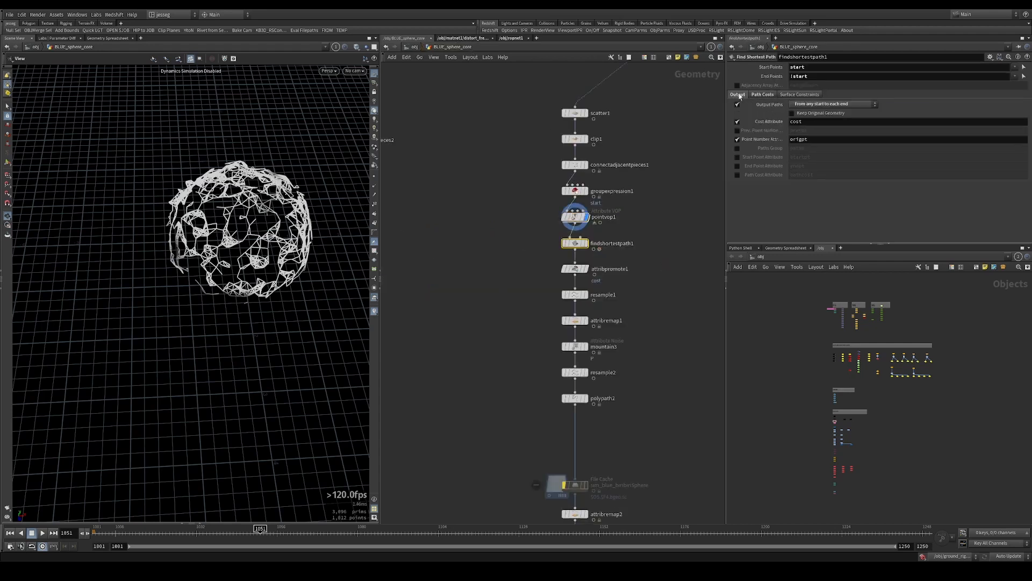
{"action": "left_click", "coordinate": [763, 97]}
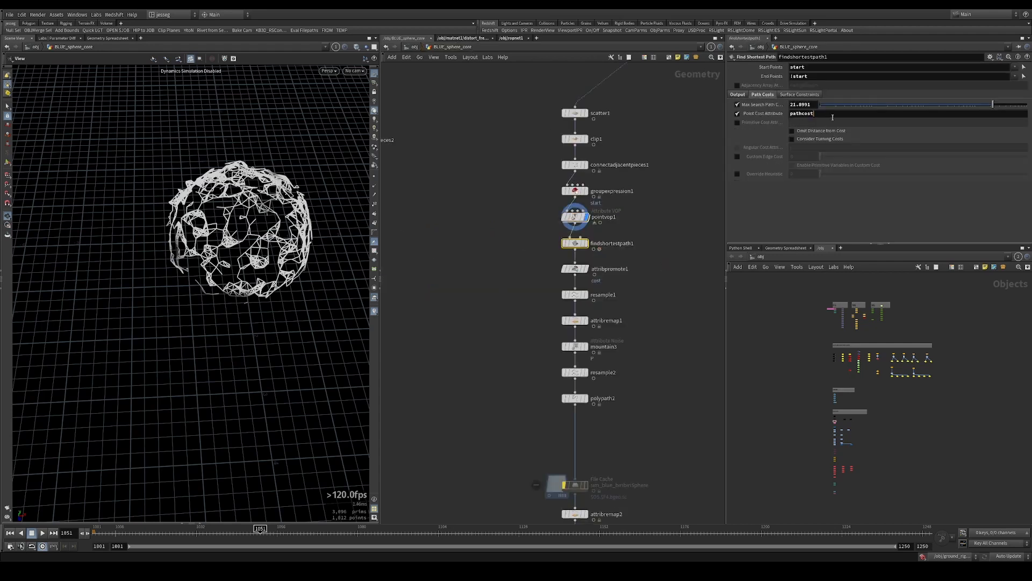
{"action": "key", "text": "Return"}
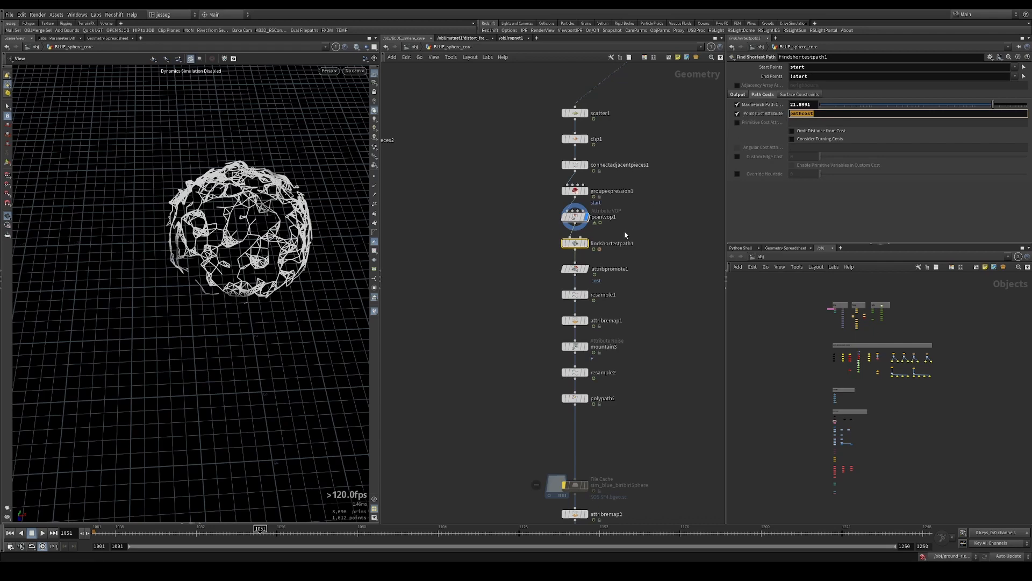
Display findshortestpath1 and attribpromote1 in turn to compare the resulting path geometry
{"action": "key", "text": "r"}
{"action": "left_click_drag", "start_coordinate": [532, 254], "coordinate": [628, 283]}
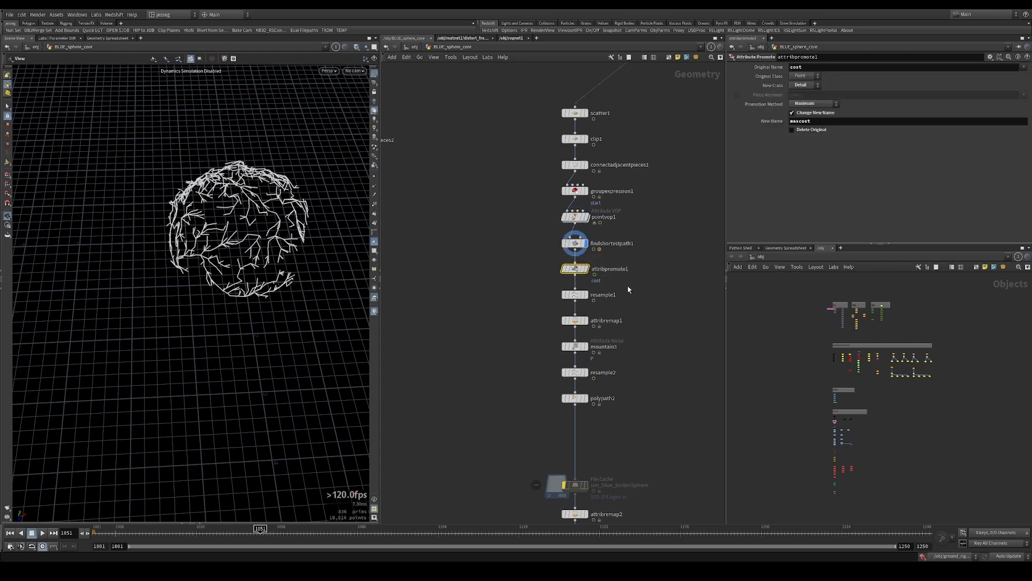
{"action": "key", "text": "r"}
{"action": "middle_click_drag", "start_coordinate": [625, 294], "coordinate": [613, 207]}
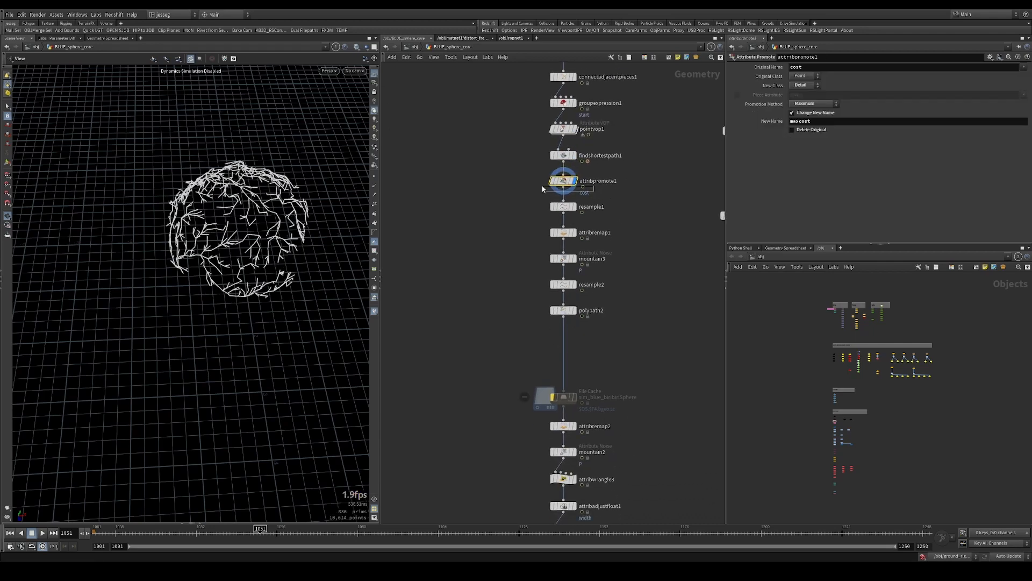
Examine attribpromote1's node information for the maxcost detail attribute promoted from cost
{"action": "scroll", "coordinate": [609, 199], "scroll_direction": "up", "scroll_amount": 3}
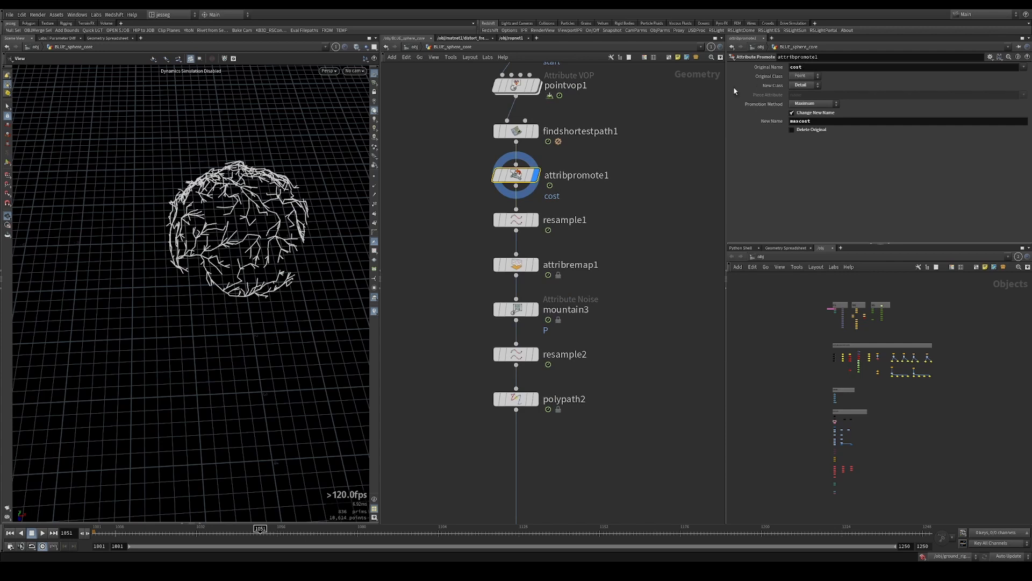
{"action": "middle_click_drag", "start_coordinate": [516, 175], "coordinate": [602, 185]}
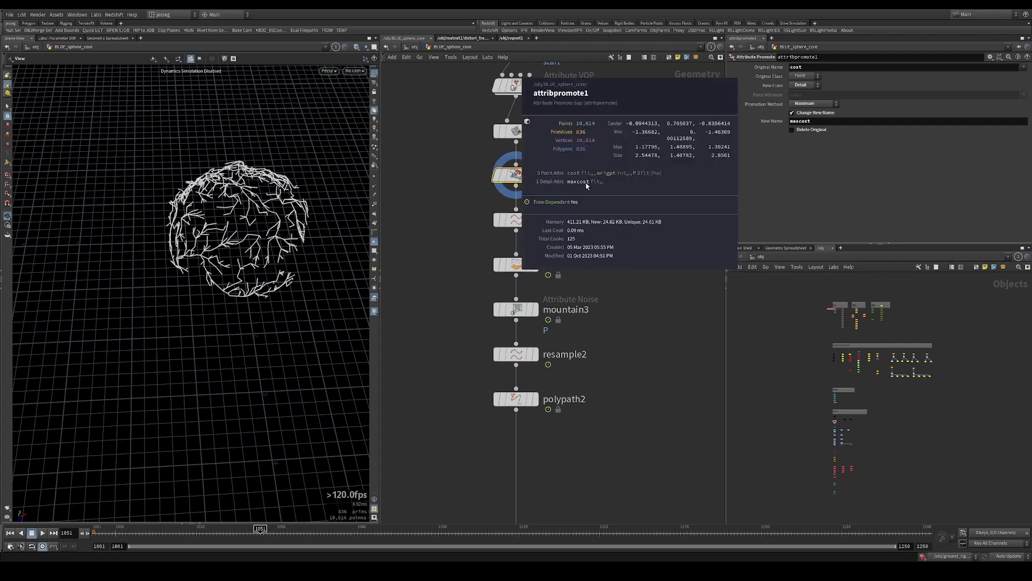
{"action": "middle_click_drag", "start_coordinate": [600, 186], "coordinate": [594, 201]}
{"action": "left_click_drag", "start_coordinate": [476, 227], "coordinate": [448, 160]}
{"action": "middle_click_drag", "start_coordinate": [507, 175], "coordinate": [599, 200]}
Step through the displayed nodes to mountain3 and check the blend attribute that controls its noise
{"action": "left_click_drag", "start_coordinate": [545, 211], "coordinate": [524, 307]}
{"action": "key", "text": "r"}
{"action": "key", "text": "r"}
{"action": "key", "text": "r"}
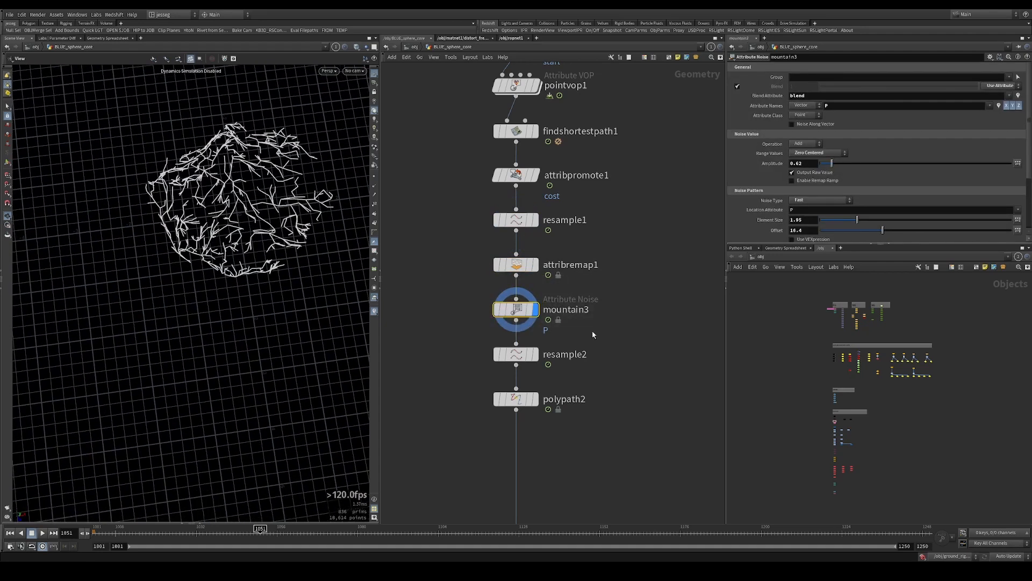
{"action": "double_click", "coordinate": [801, 95]}
Display resample2 and polypath2 in turn and inspect the branches in the viewport
{"action": "left_click_drag", "start_coordinate": [618, 359], "coordinate": [604, 419]}
{"action": "key", "text": "r"}
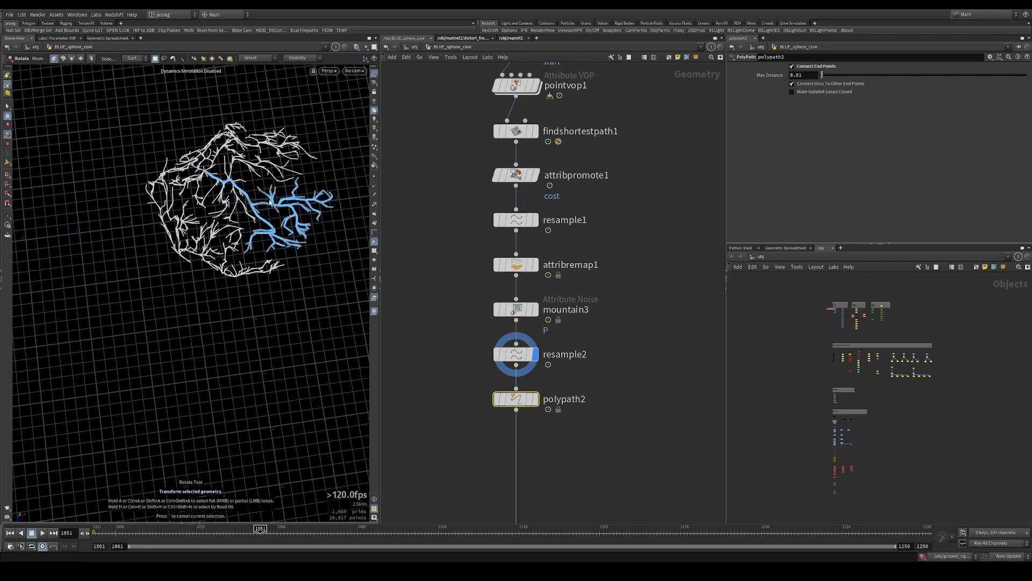
{"action": "left_click_drag", "start_coordinate": [262, 200], "coordinate": [301, 203], "text": "alt"}
{"action": "left_click_drag", "start_coordinate": [546, 398], "coordinate": [520, 406]}
{"action": "key", "text": "r"}
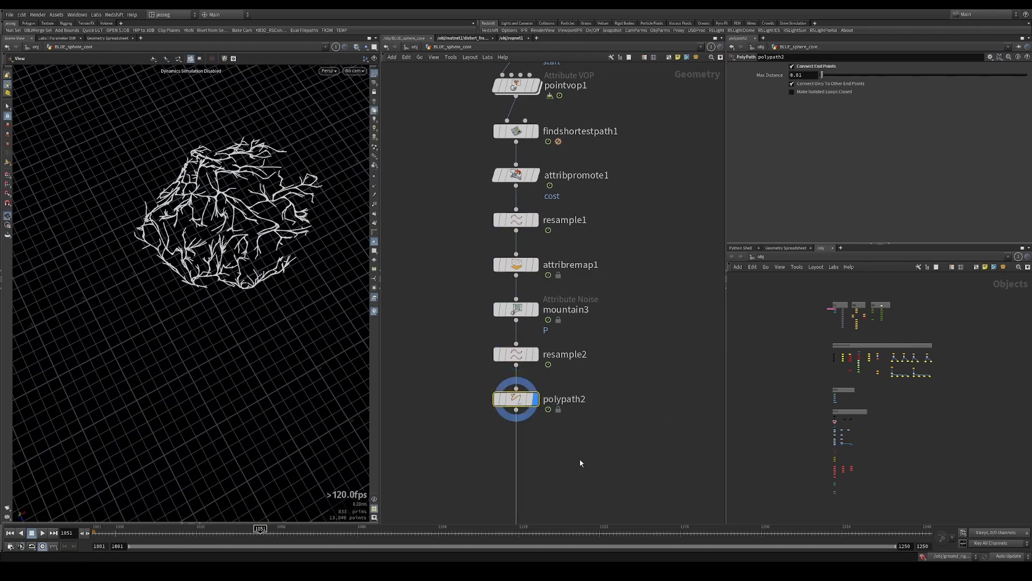
Review attribremap2's ramp from curveu to blend and display that node
{"action": "middle_click_drag", "start_coordinate": [586, 414], "coordinate": [613, 234]}
{"action": "scroll", "coordinate": [613, 233], "scroll_direction": "down", "scroll_amount": 5}
{"action": "middle_click_drag", "start_coordinate": [611, 283], "coordinate": [606, 265]}
{"action": "mouse_move", "coordinate": [207, 231]}
{"action": "left_mouse_down", "text": "alt"}
{"action": "mouse_move", "coordinate": [203, 175]}
{"action": "mouse_move", "coordinate": [191, 188]}
{"action": "mouse_move", "coordinate": [189, 243]}
{"action": "mouse_move", "coordinate": [221, 227]}
{"action": "left_mouse_up", "text": "alt"}
{"action": "middle_click_drag", "start_coordinate": [608, 322], "coordinate": [649, 292]}
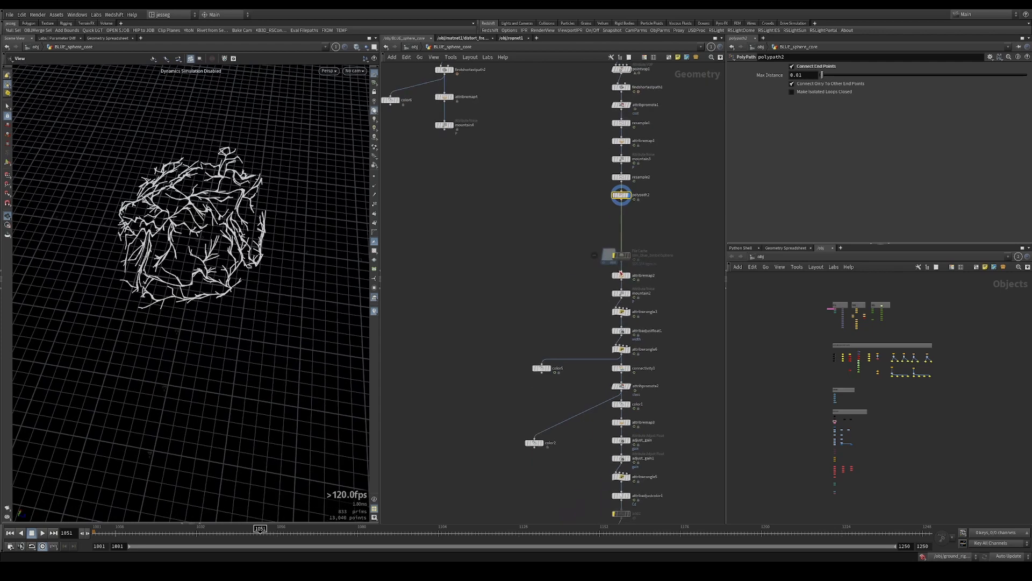
{"action": "scroll", "coordinate": [649, 293], "scroll_direction": "up", "scroll_amount": 2}
{"action": "left_click", "coordinate": [607, 269]}
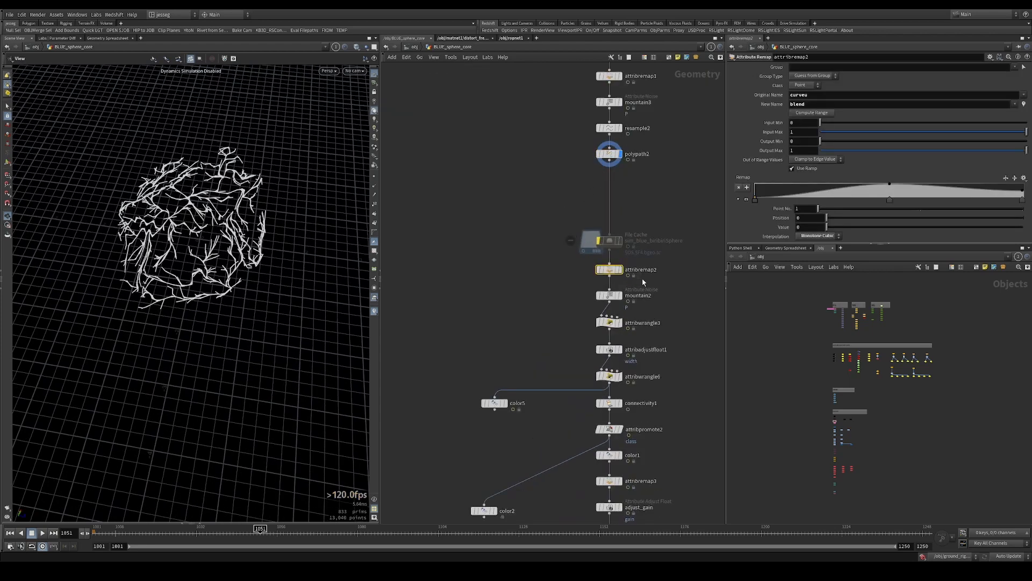
{"action": "middle_click_drag", "start_coordinate": [646, 278], "coordinate": [612, 284]}
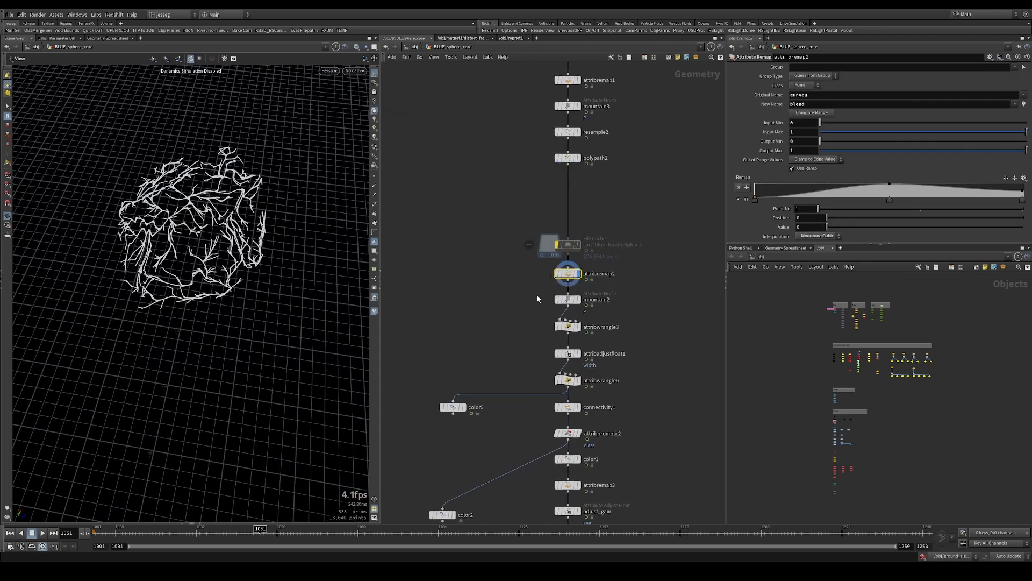
Display mountain2 and examine the fine noise it adds to the branches
{"action": "left_click_drag", "start_coordinate": [525, 291], "coordinate": [581, 303]}
{"action": "key", "text": "r"}
{"action": "left_click_drag", "start_coordinate": [301, 301], "coordinate": [364, 228]}
{"action": "left_click_drag", "start_coordinate": [489, 273], "coordinate": [506, 310]}
{"action": "key", "text": "r"}
{"action": "scroll", "coordinate": [619, 298], "scroll_direction": "up", "scroll_amount": 1}
{"action": "key", "text": "r"}
{"action": "middle_click_drag", "start_coordinate": [514, 319], "coordinate": [507, 367]}
Compare attribremap2 with mountain2 and inspect the noisy branches from another angle
{"action": "scroll", "coordinate": [507, 366], "scroll_direction": "down", "scroll_amount": 1}
{"action": "middle_click_drag", "start_coordinate": [523, 246], "coordinate": [535, 114]}
{"action": "left_click_drag", "start_coordinate": [498, 155], "coordinate": [538, 184]}
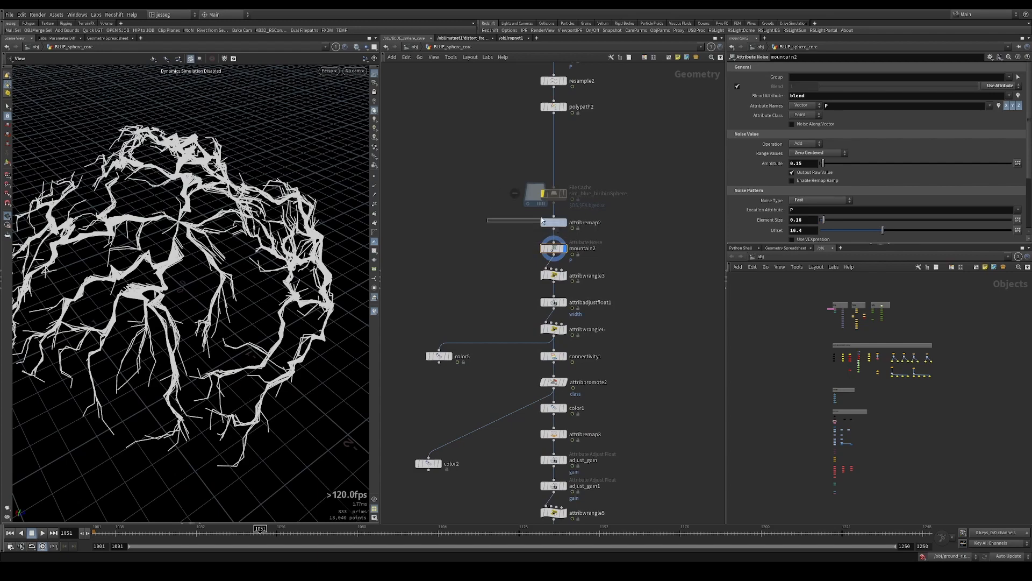
{"action": "middle_click_drag", "start_coordinate": [522, 231], "coordinate": [540, 195]}
{"action": "left_click", "coordinate": [571, 213]}
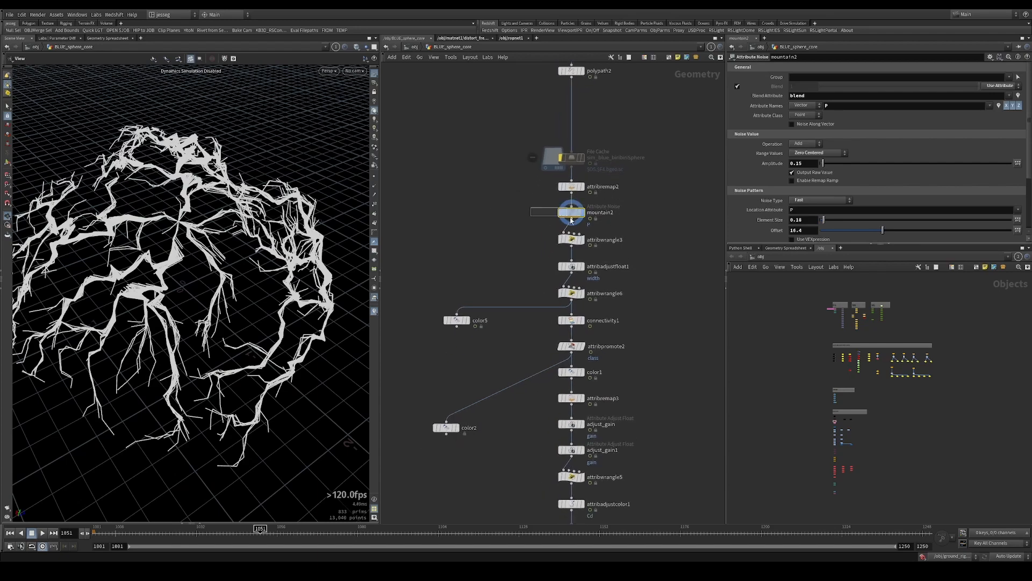
{"action": "left_click_drag", "start_coordinate": [223, 253], "coordinate": [139, 243]}
{"action": "middle_click_drag", "start_coordinate": [531, 148], "coordinate": [521, 330]}
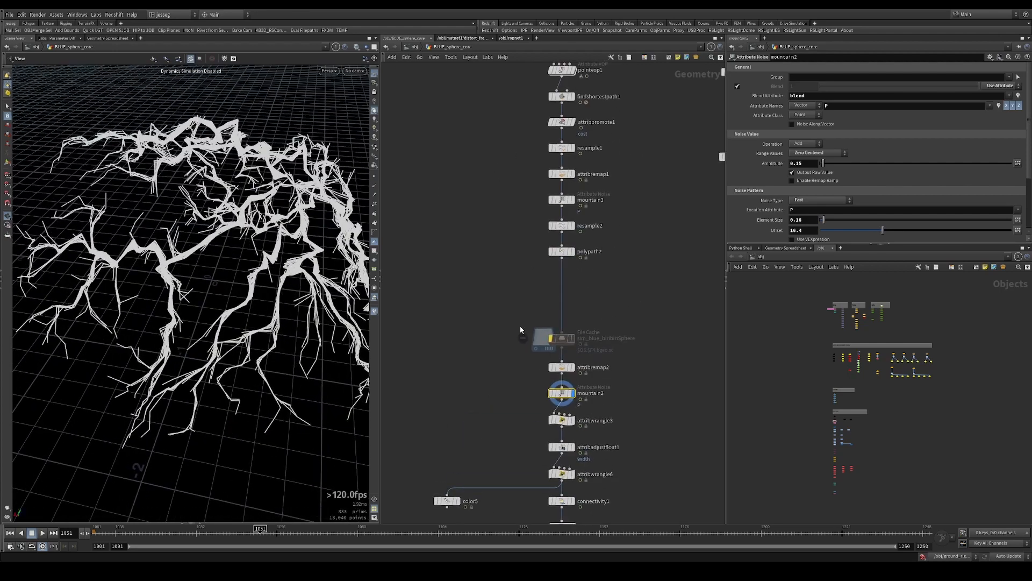
Compare resample2 with mountain3 and inspect the points along mountain3's paths
{"action": "left_click_drag", "start_coordinate": [533, 227], "coordinate": [618, 237]}
{"action": "key", "text": "r"}
{"action": "key", "text": "r"}
{"action": "key", "text": "r"}
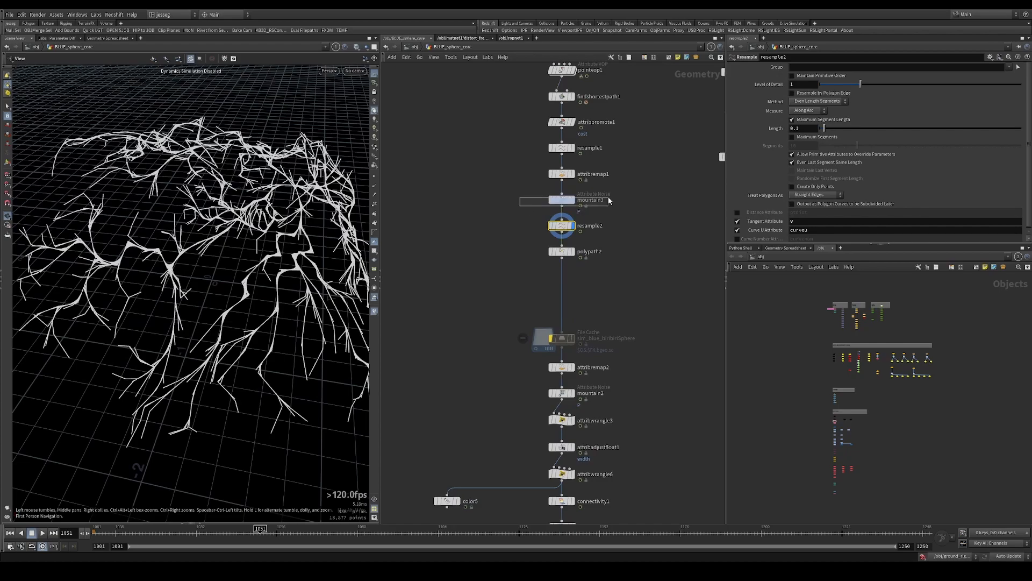
{"action": "left_click", "coordinate": [570, 200]}
{"action": "left_click_drag", "start_coordinate": [285, 207], "coordinate": [242, 212]}
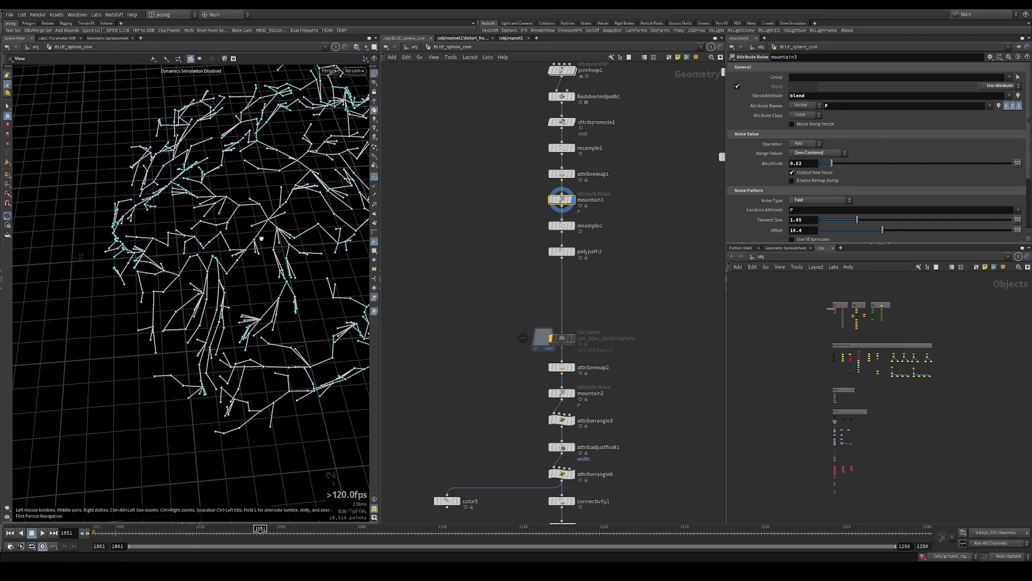
Display resample2, inspect its added points close up, and hide the point markers
{"action": "left_click_drag", "start_coordinate": [477, 214], "coordinate": [595, 228]}
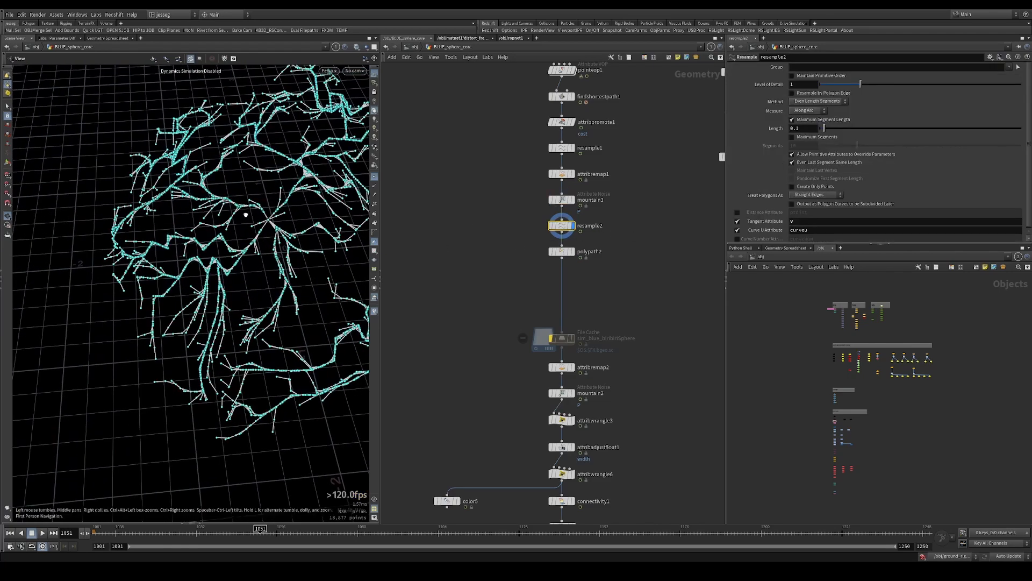
{"action": "left_click_drag", "start_coordinate": [246, 214], "coordinate": [275, 224]}
{"action": "right_click_drag", "start_coordinate": [274, 224], "coordinate": [354, 203]}
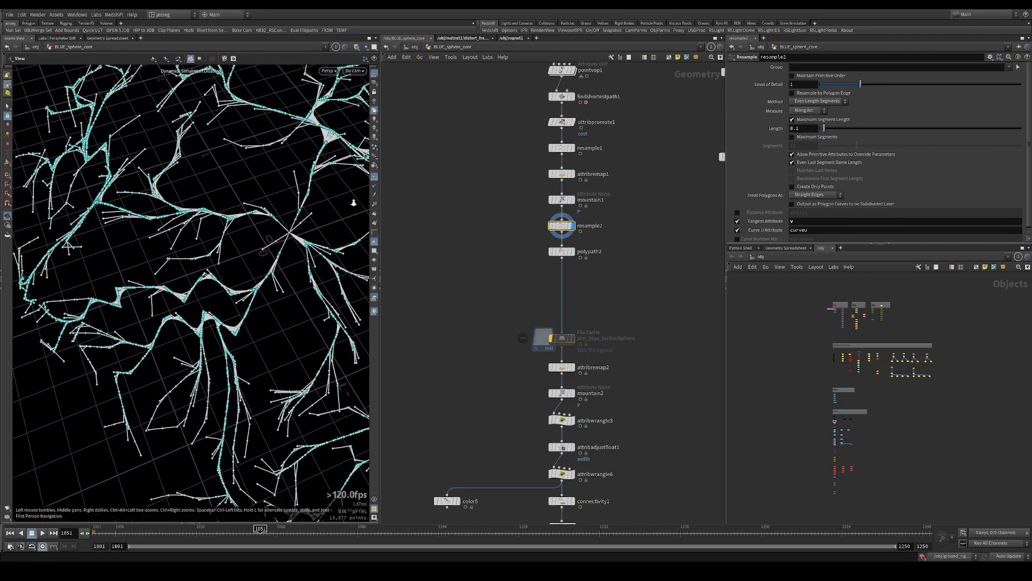
{"action": "left_click_drag", "start_coordinate": [354, 203], "coordinate": [279, 193]}
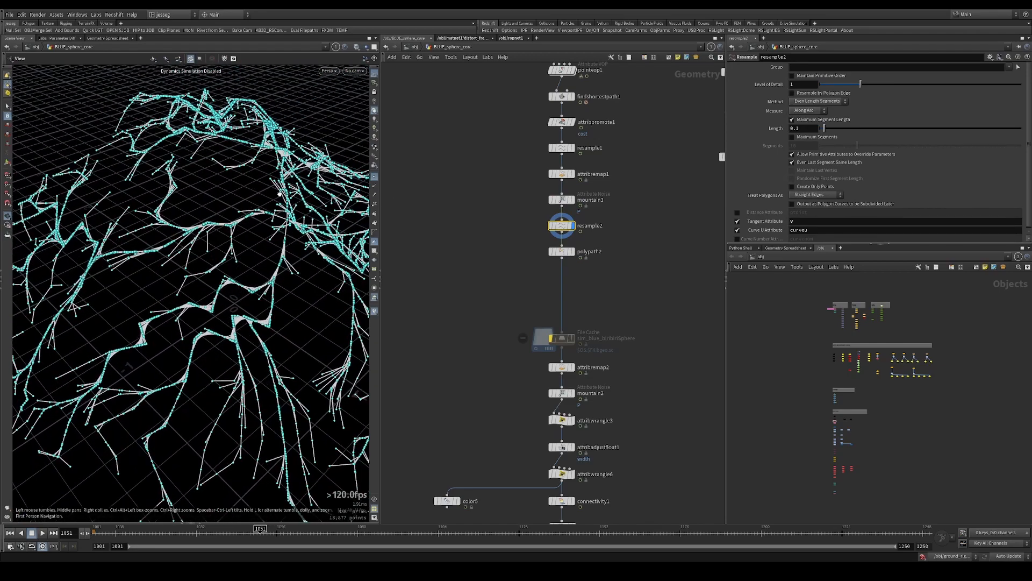
{"action": "left_click", "coordinate": [375, 176]}
{"action": "right_click_drag", "start_coordinate": [250, 230], "coordinate": [257, 224]}
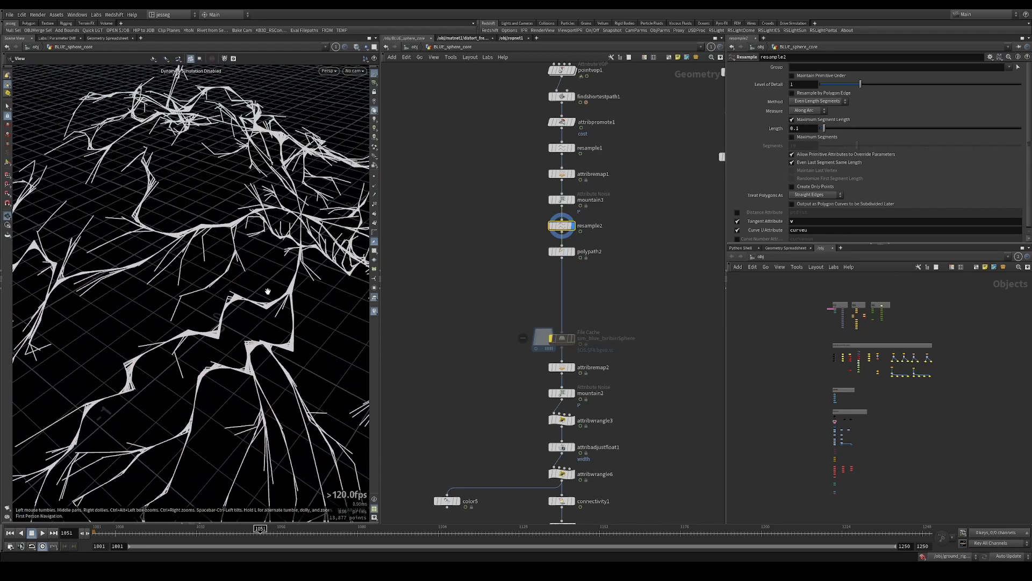
{"action": "left_click_drag", "start_coordinate": [268, 291], "coordinate": [278, 264]}
Go back up the chain to findshortestpath1 and display its paths
{"action": "middle_click_drag", "start_coordinate": [521, 157], "coordinate": [513, 224]}
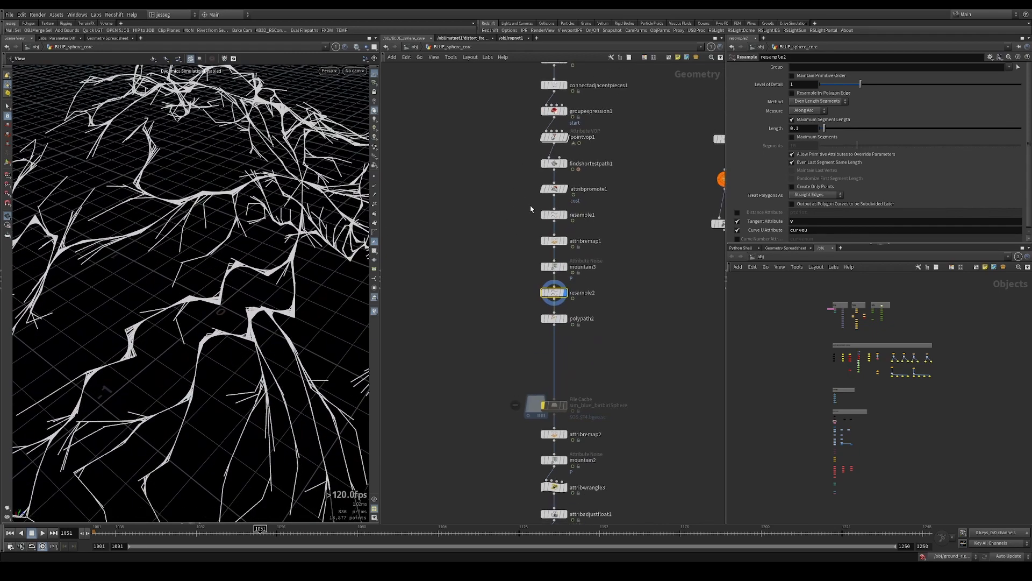
{"action": "left_click_drag", "start_coordinate": [265, 243], "coordinate": [268, 237]}
{"action": "left_click_drag", "start_coordinate": [567, 181], "coordinate": [569, 180]}
{"action": "left_click", "coordinate": [563, 163]}
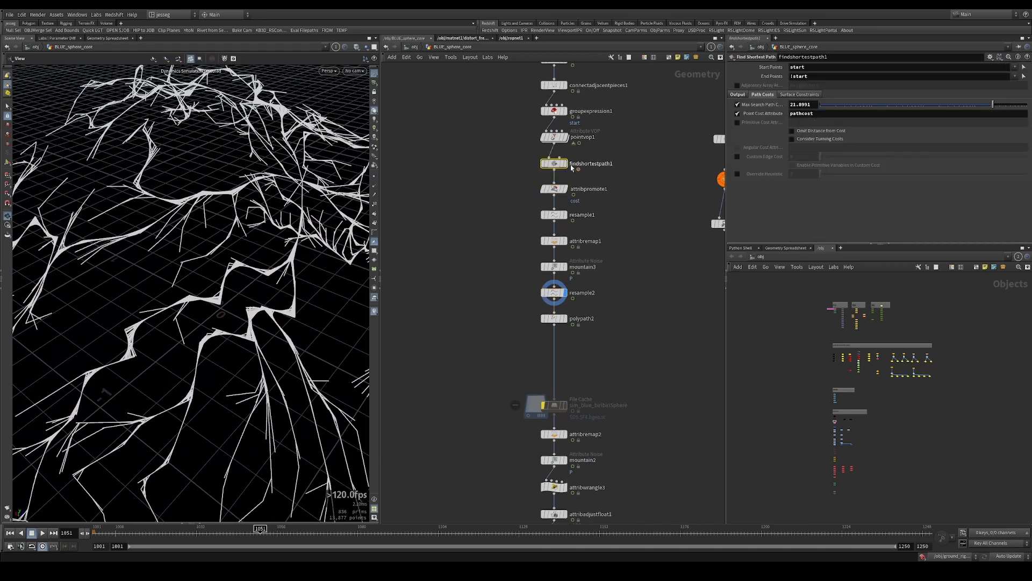
{"action": "left_click", "coordinate": [565, 163]}
{"action": "left_click_drag", "start_coordinate": [269, 250], "coordinate": [258, 249]}
Switch the display between resample1 and attribremap1, ending on resample1
{"action": "left_click", "coordinate": [565, 214]}
{"action": "left_click_drag", "start_coordinate": [504, 215], "coordinate": [614, 247]}
{"action": "left_click", "coordinate": [566, 241]}
{"action": "left_click_drag", "start_coordinate": [520, 223], "coordinate": [577, 207]}
{"action": "left_click", "coordinate": [566, 215]}
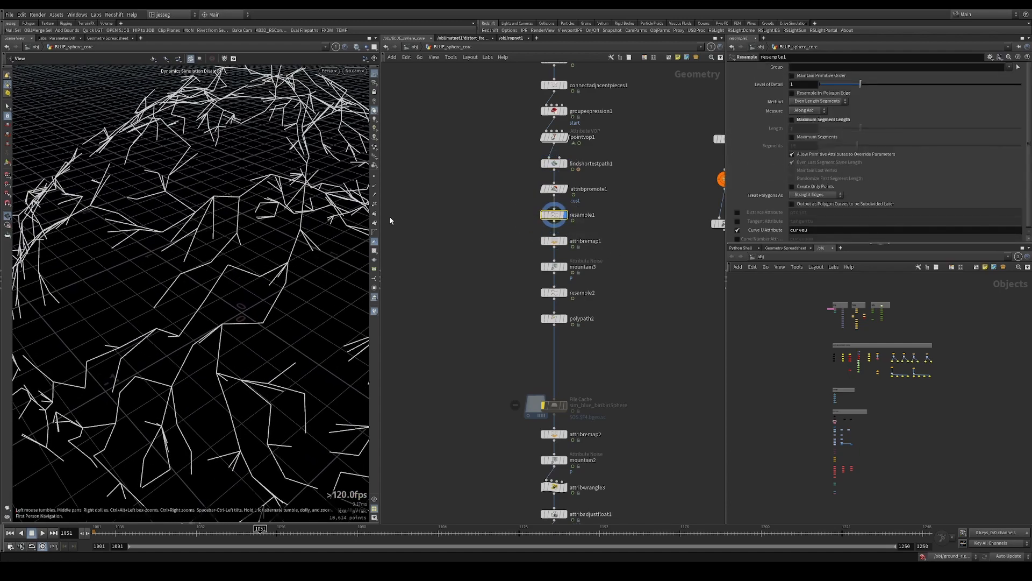
Show point numbers on resample1 and zoom in on the overlapping path points
{"action": "left_click", "coordinate": [374, 205]}
{"action": "scroll", "coordinate": [235, 301], "scroll_direction": "up", "scroll_amount": 5}
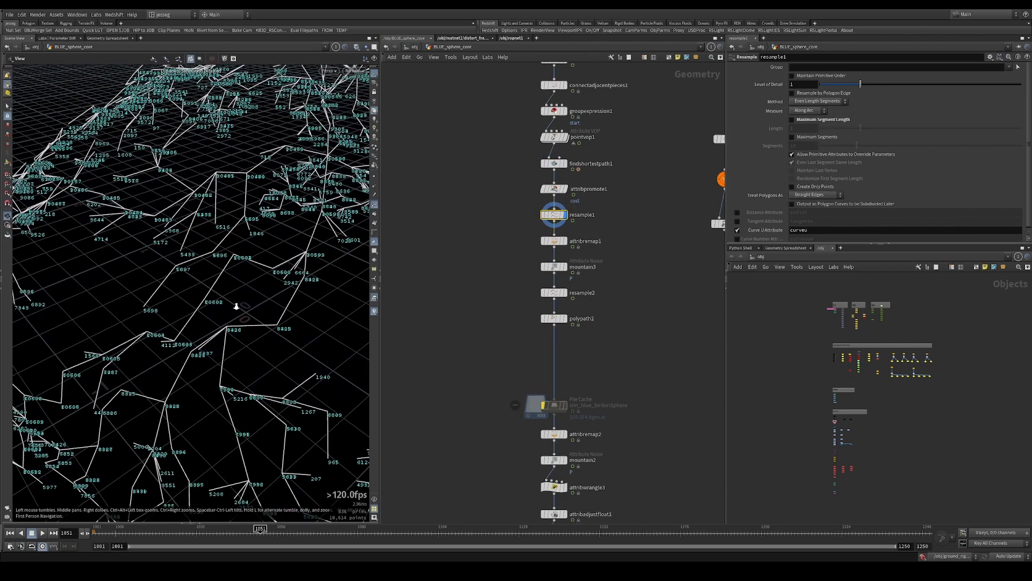
{"action": "scroll", "coordinate": [229, 277], "scroll_direction": "up", "scroll_amount": 4}
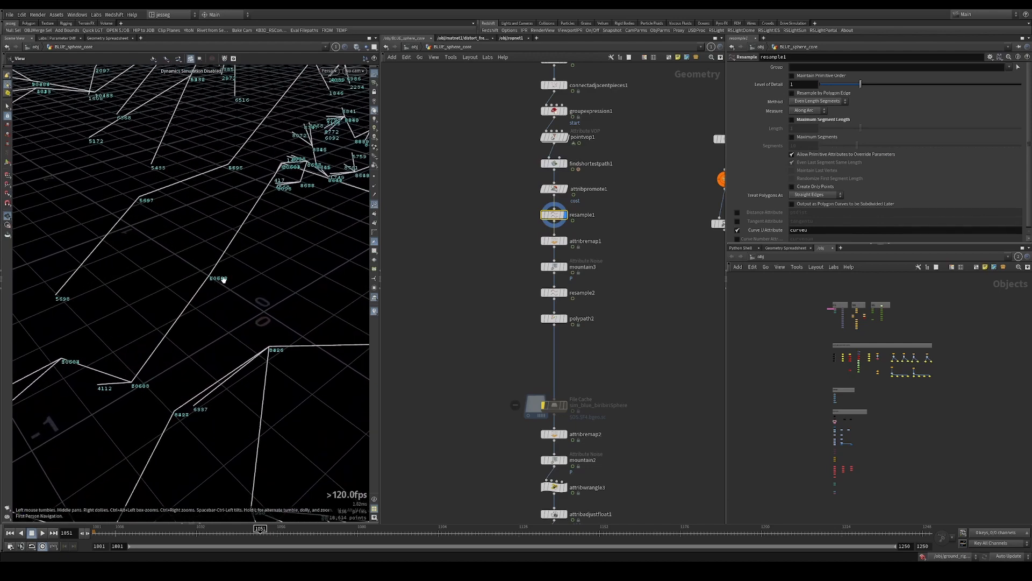
Display attribremap1, mountain3 and resample2 in turn to follow how the numbered points change
{"action": "left_click", "coordinate": [601, 248]}
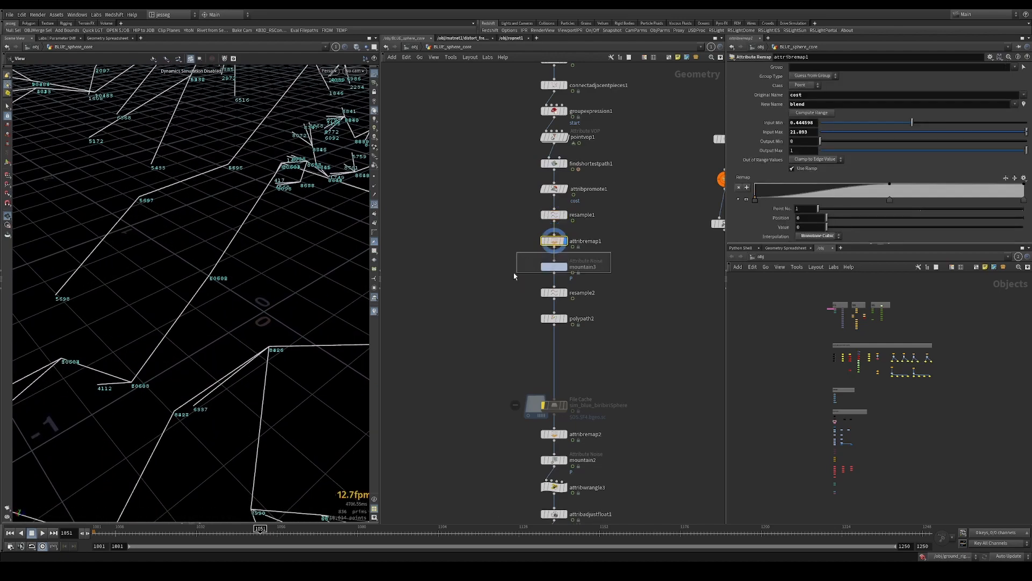
{"action": "left_click_drag", "start_coordinate": [517, 266], "coordinate": [584, 277]}
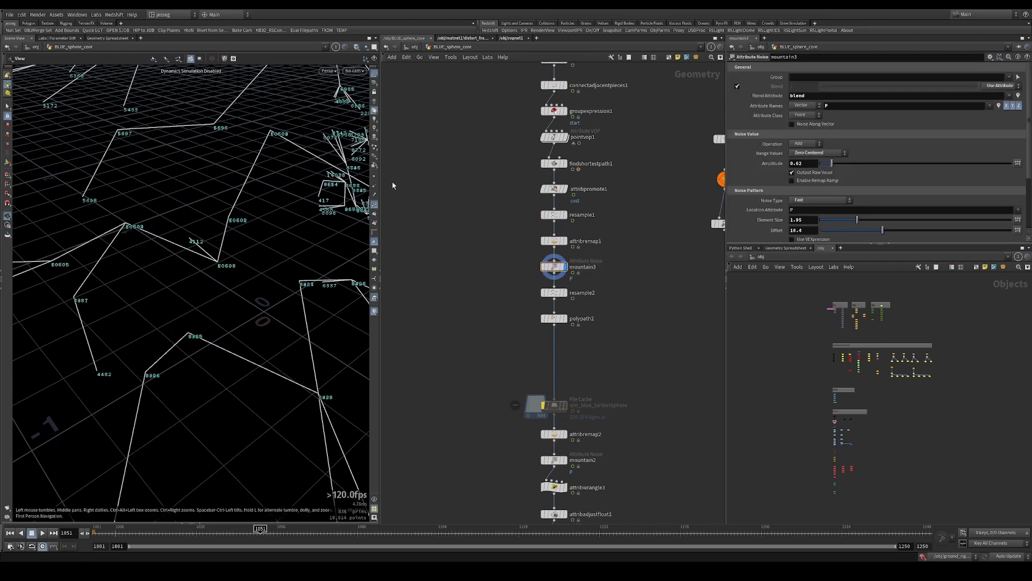
{"action": "left_click_drag", "start_coordinate": [508, 284], "coordinate": [598, 300]}
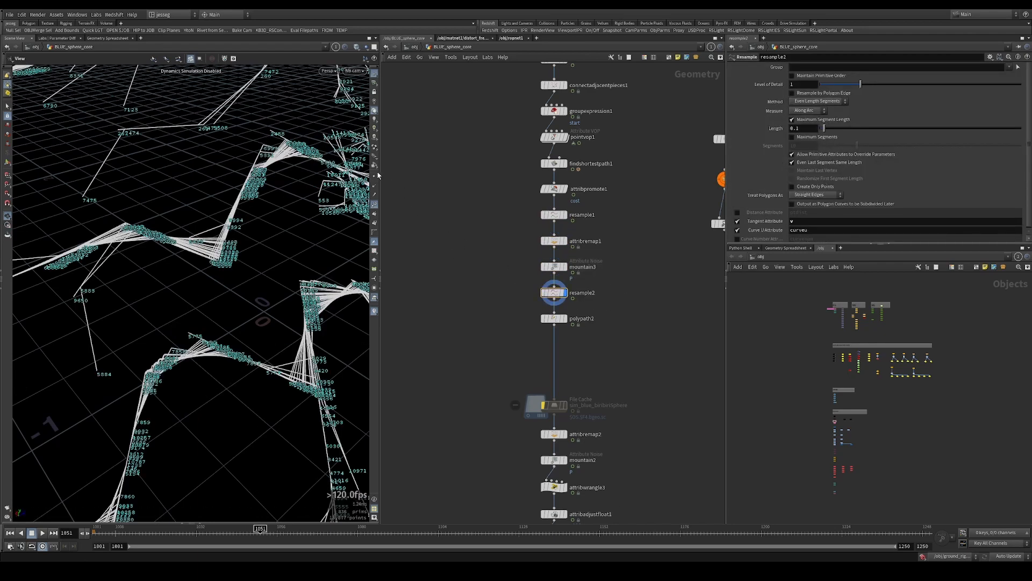
Hide the point numbers and examine resample2's bundled branches at several distances
{"action": "left_click", "coordinate": [374, 205]}
{"action": "scroll", "coordinate": [281, 249], "scroll_direction": "down", "scroll_amount": 8}
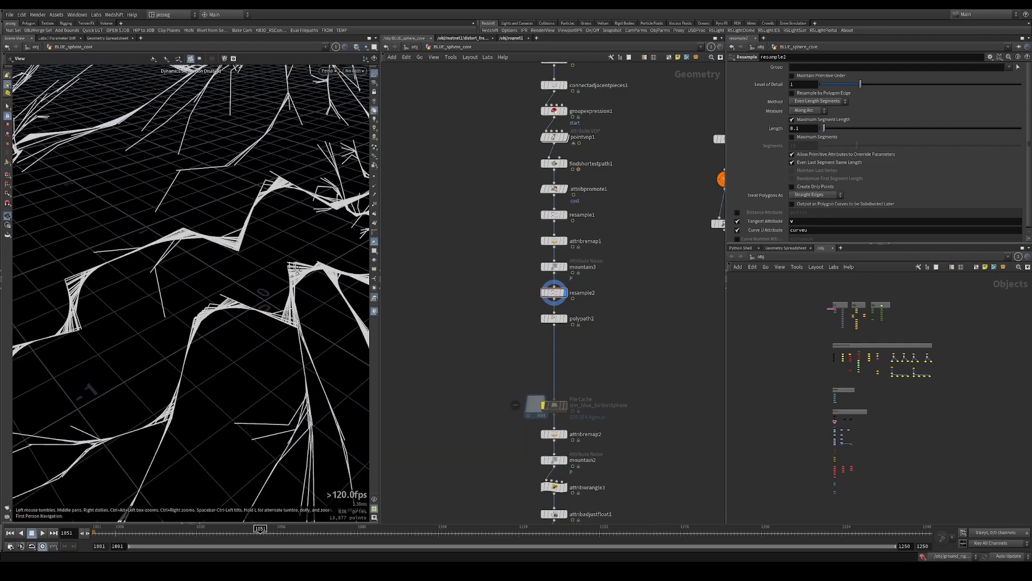
{"action": "scroll", "coordinate": [248, 257], "scroll_direction": "down", "scroll_amount": 5}
{"action": "left_click_drag", "start_coordinate": [292, 239], "coordinate": [135, 228]}
{"action": "scroll", "coordinate": [266, 237], "scroll_direction": "down", "scroll_amount": 6}
{"action": "scroll", "coordinate": [182, 253], "scroll_direction": "up", "scroll_amount": 3}
{"action": "scroll", "coordinate": [259, 245], "scroll_direction": "down", "scroll_amount": 3}
{"action": "left_click_drag", "start_coordinate": [260, 245], "coordinate": [230, 235]}
{"action": "scroll", "coordinate": [307, 230], "scroll_direction": "up", "scroll_amount": 4}
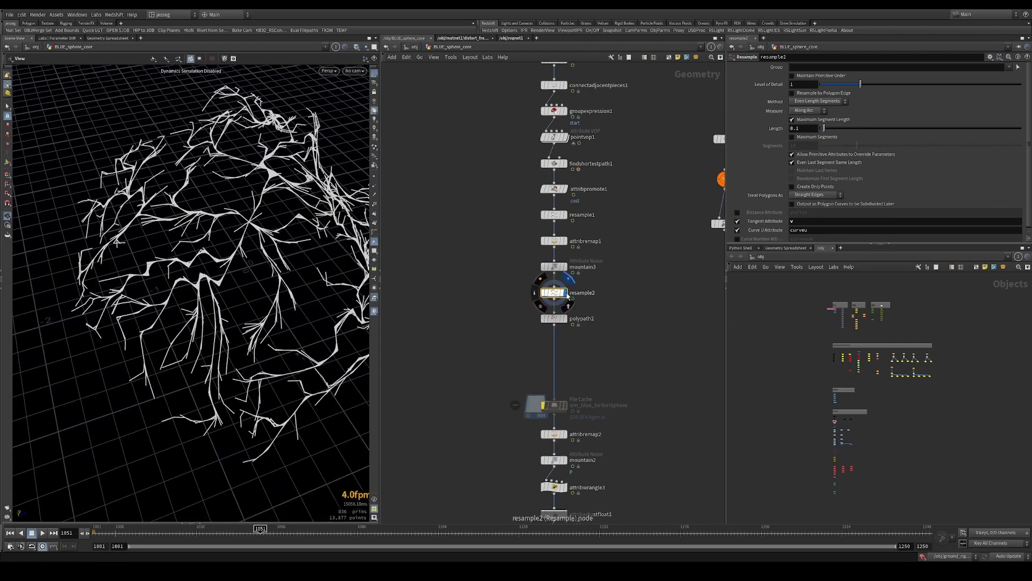
Display polypath2 and review the file cache node's settings below it
{"action": "middle_click_drag", "start_coordinate": [516, 323], "coordinate": [509, 316]}
{"action": "mouse_move", "coordinate": [253, 263]}
{"action": "left_mouse_down"}
{"action": "mouse_move", "coordinate": [236, 261]}
{"action": "mouse_move", "coordinate": [244, 285]}
{"action": "mouse_move", "coordinate": [264, 271]}
{"action": "left_mouse_up"}
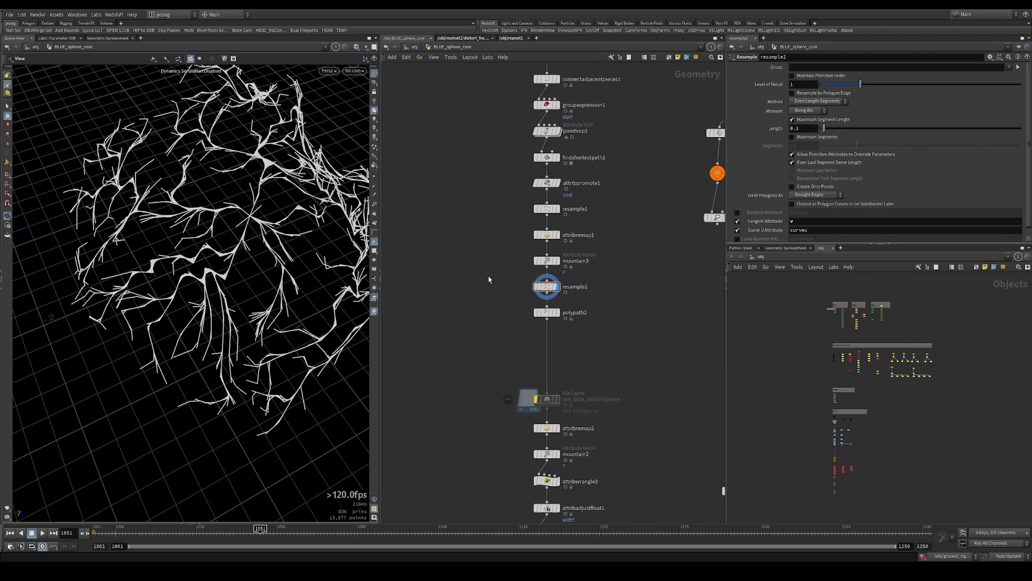
{"action": "mouse_move", "coordinate": [527, 305]}
{"action": "left_mouse_down"}
{"action": "mouse_move", "coordinate": [595, 329]}
{"action": "mouse_move", "coordinate": [520, 302]}
{"action": "left_mouse_up"}
{"action": "key", "text": "r"}
{"action": "middle_click_drag", "start_coordinate": [613, 377], "coordinate": [607, 292]}
{"action": "left_click_drag", "start_coordinate": [607, 290], "coordinate": [526, 321]}
{"action": "left_click_drag", "start_coordinate": [236, 273], "coordinate": [279, 257]}
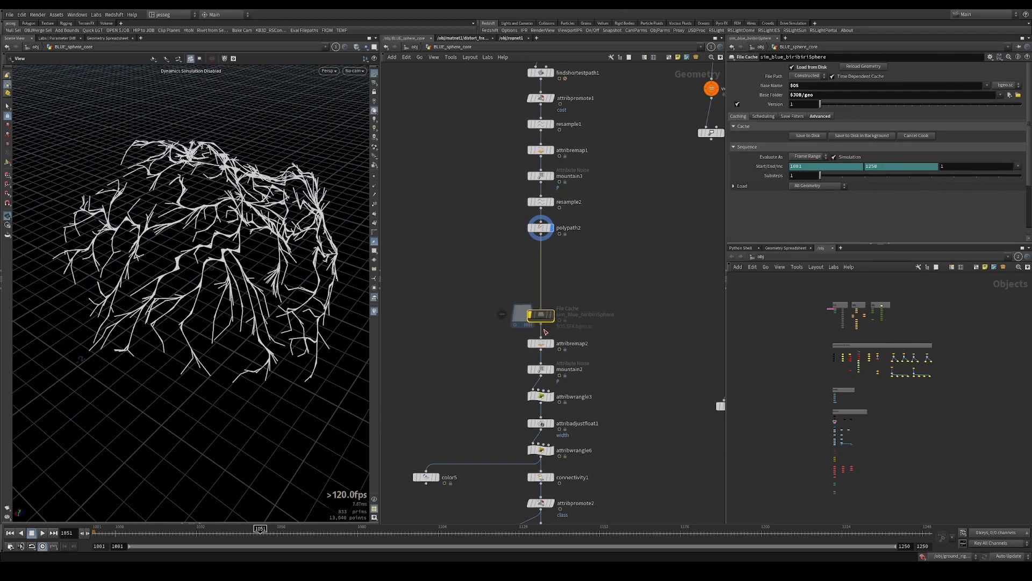
Display attribremap2, check resample2's tangent attribute v, and display resample2
{"action": "left_click_drag", "start_coordinate": [546, 332], "coordinate": [591, 362]}
{"action": "left_click", "coordinate": [551, 343]}
{"action": "left_click", "coordinate": [540, 202]}
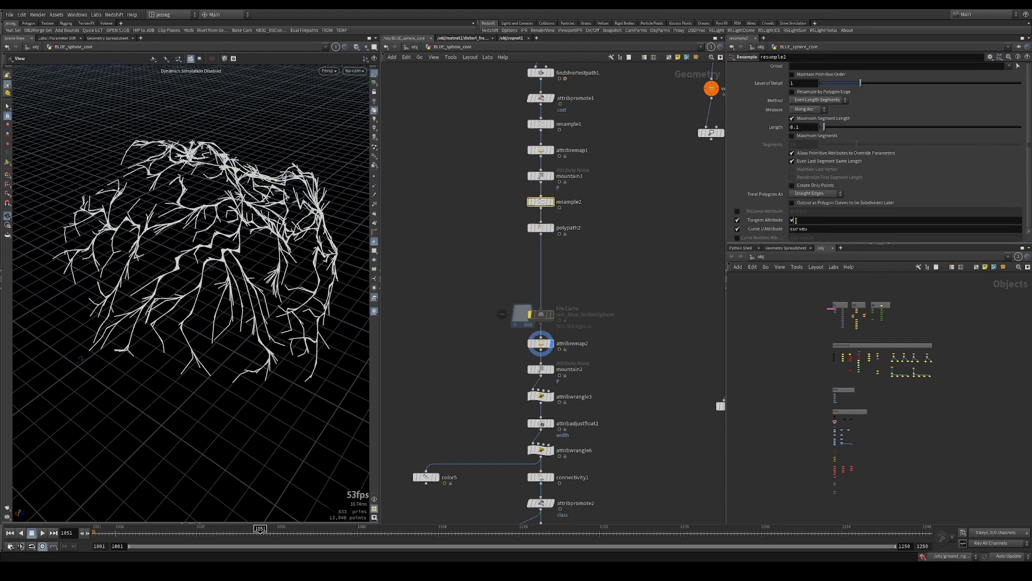
{"action": "left_click", "coordinate": [798, 220]}
{"action": "left_click", "coordinate": [552, 202]}
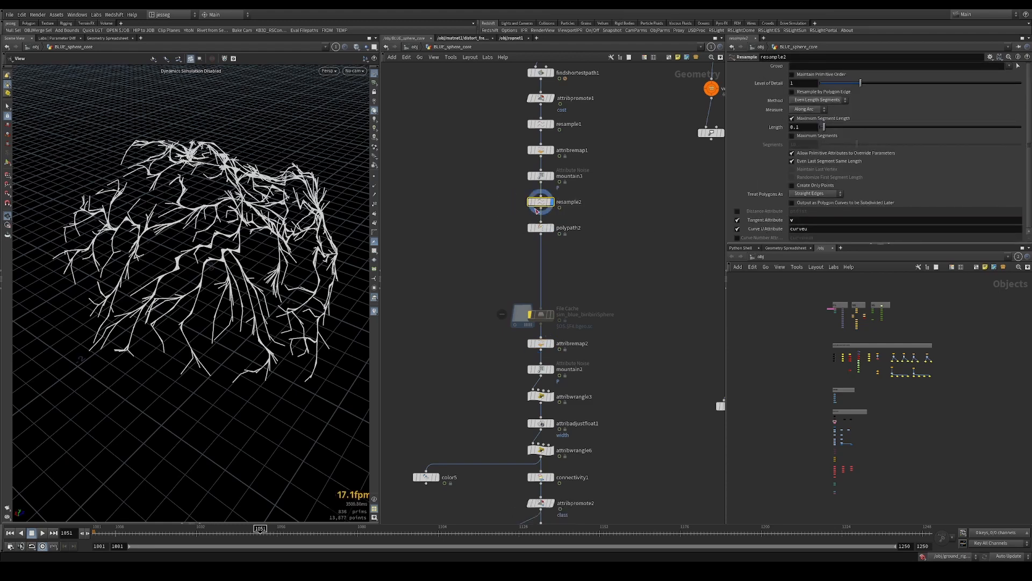
Branch an Add node off resample2 and set it to delete the geometry but keep the points
{"action": "key", "text": "Tab"}
{"action": "type", "text": "add"}
{"action": "left_click", "coordinate": [491, 113]}
{"action": "left_click", "coordinate": [422, 216]}
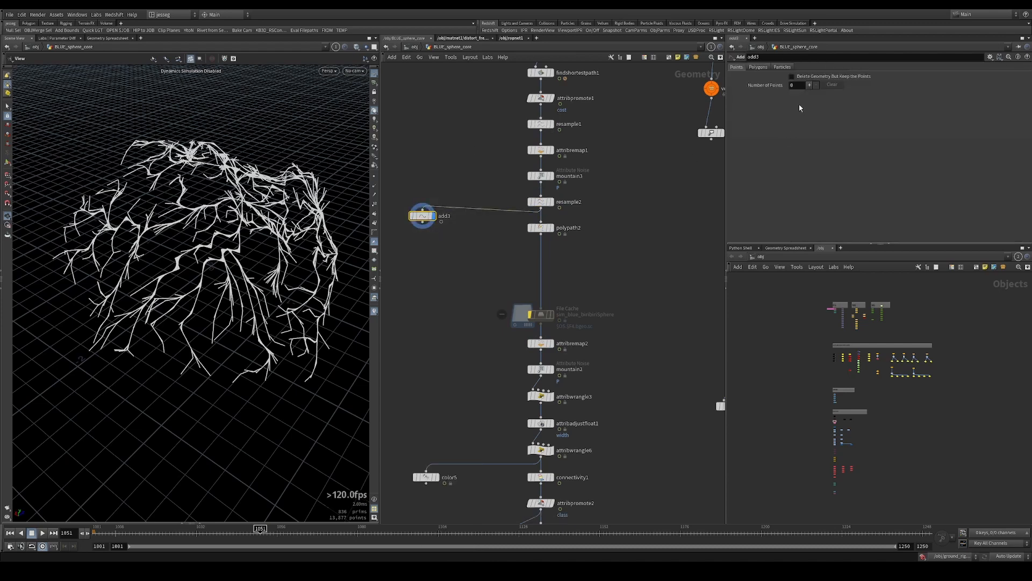
{"action": "left_click", "coordinate": [805, 78]}
Show point trails to inspect the v directions along the branches and recheck resample2's tangent attribute
{"action": "right_click_drag", "start_coordinate": [191, 217], "coordinate": [354, 225]}
{"action": "left_click", "coordinate": [375, 195]}
{"action": "left_click_drag", "start_coordinate": [198, 208], "coordinate": [220, 219]}
{"action": "left_click", "coordinate": [539, 202]}
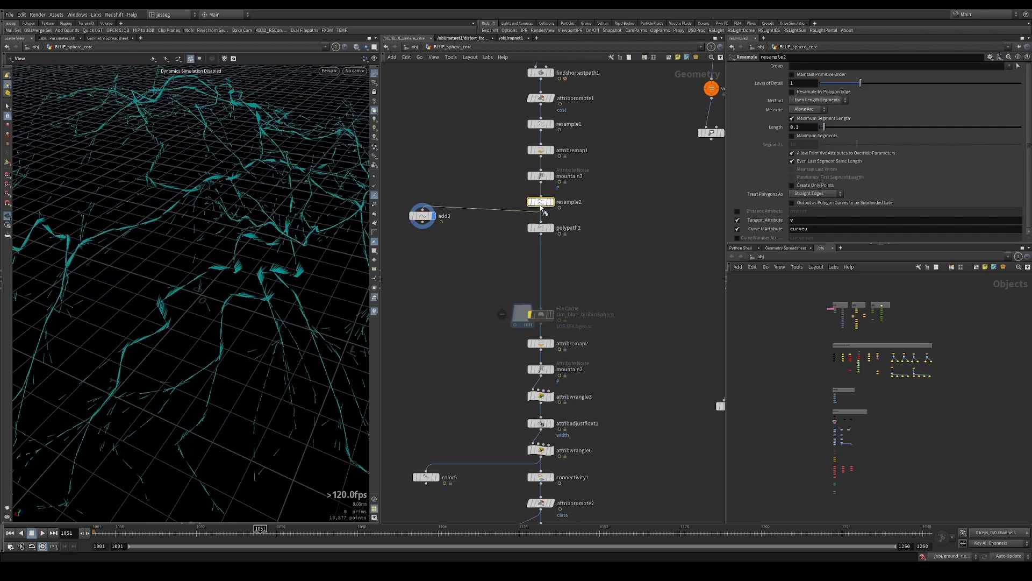
Compare the add3 point branch with resample2 and review resample2's tangent attribute v and Curve U attribute curveu
{"action": "left_click", "coordinate": [431, 215]}
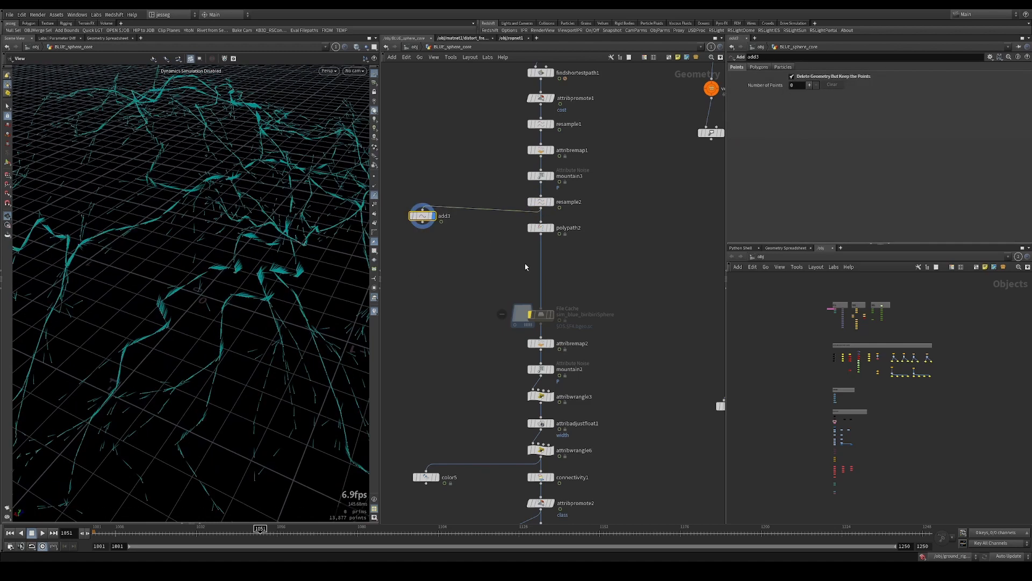
{"action": "left_click", "coordinate": [547, 202]}
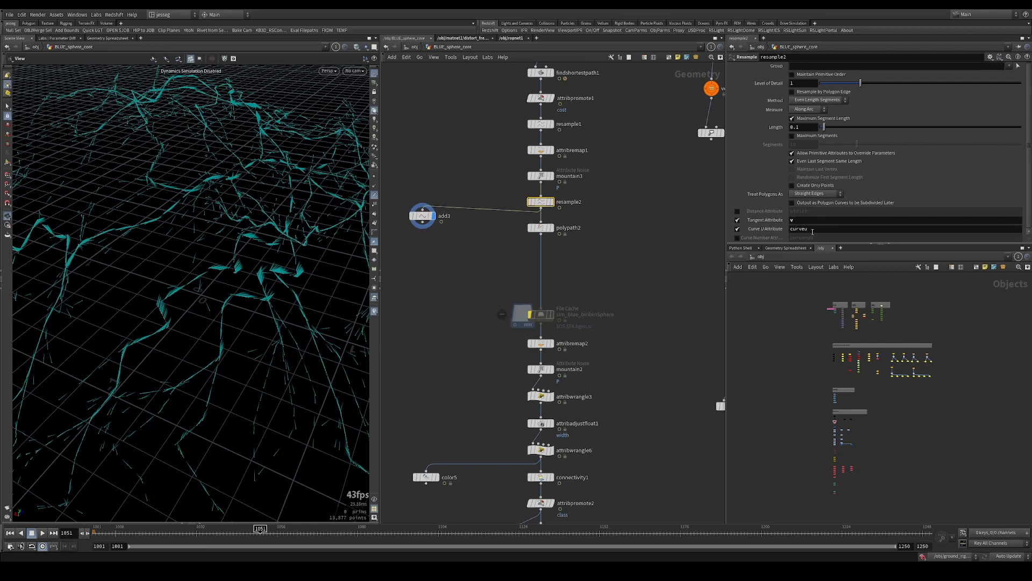
{"action": "left_click_drag", "start_coordinate": [291, 215], "coordinate": [260, 226], "text": "alt"}
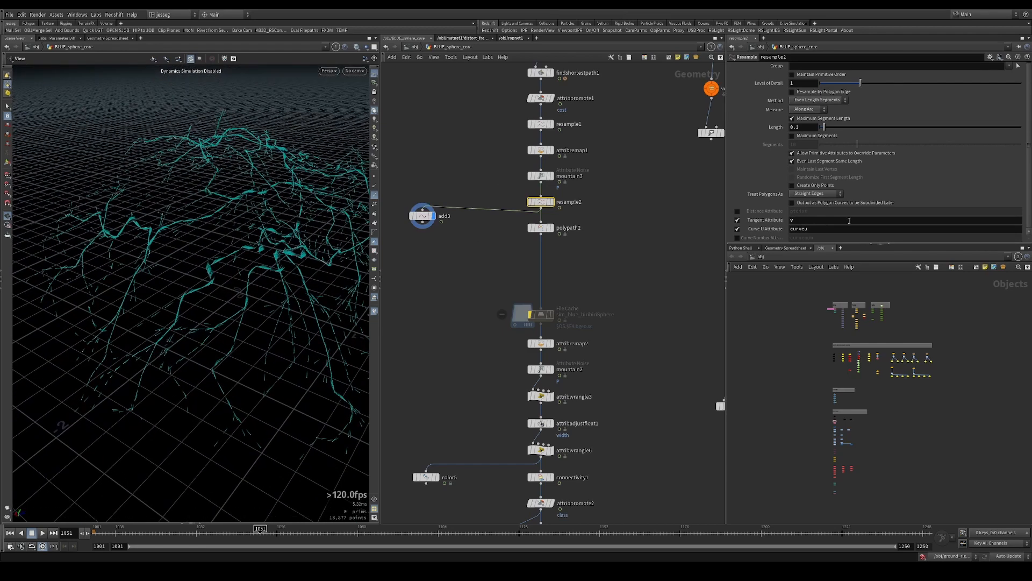
{"action": "left_click", "coordinate": [807, 229]}
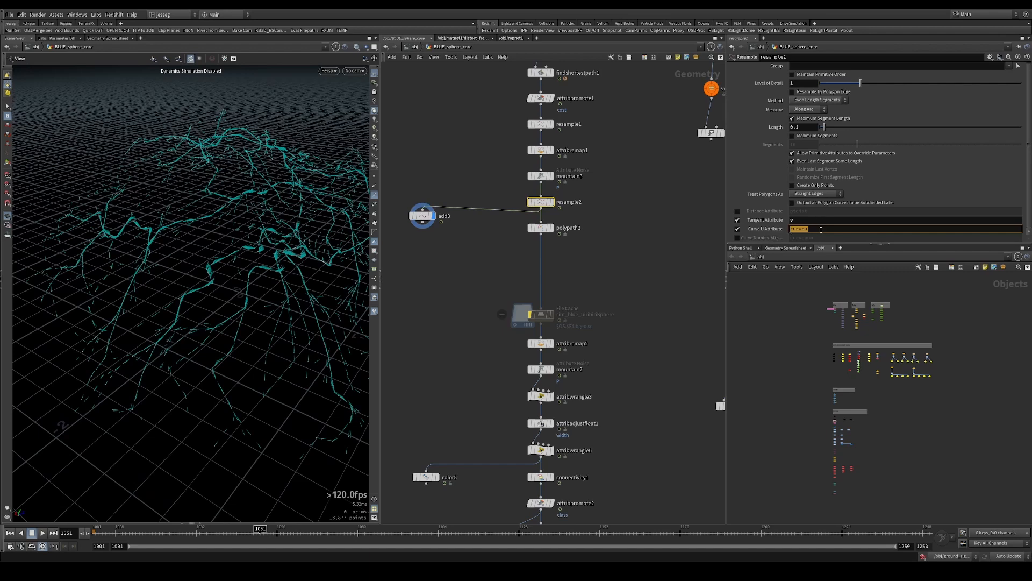
Review polypath2's end-point connection settings and display attribremap2 to examine its remap of curveu to blend
{"action": "left_click", "coordinate": [622, 228]}
{"action": "left_click_drag", "start_coordinate": [615, 221], "coordinate": [548, 236]}
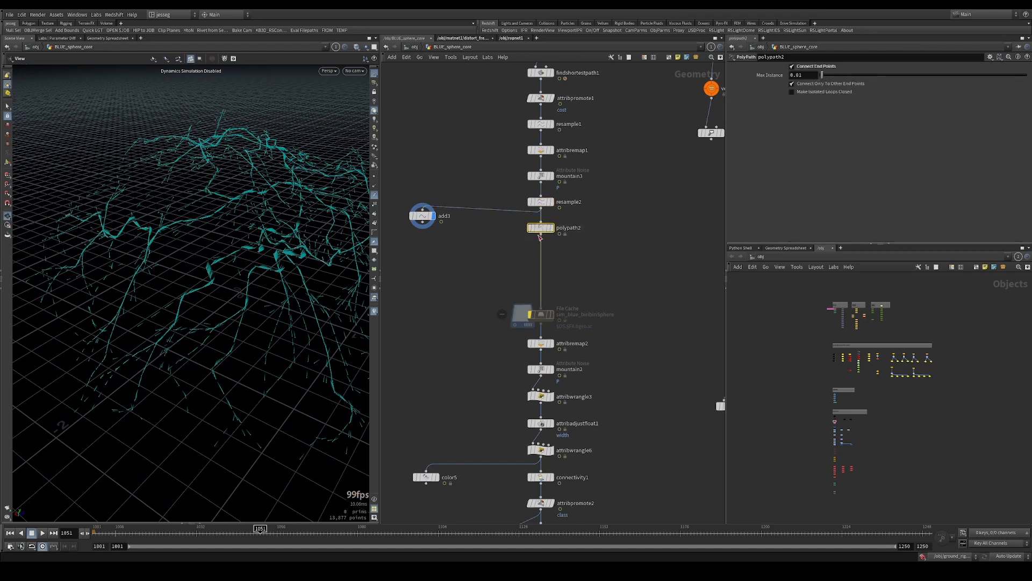
{"action": "key", "text": "r"}
{"action": "left_click_drag", "start_coordinate": [592, 286], "coordinate": [526, 320]}
{"action": "key", "text": "r"}
{"action": "left_click_drag", "start_coordinate": [483, 332], "coordinate": [575, 352]}
{"action": "key", "text": "r"}
{"action": "middle_click_drag", "start_coordinate": [598, 354], "coordinate": [607, 282]}
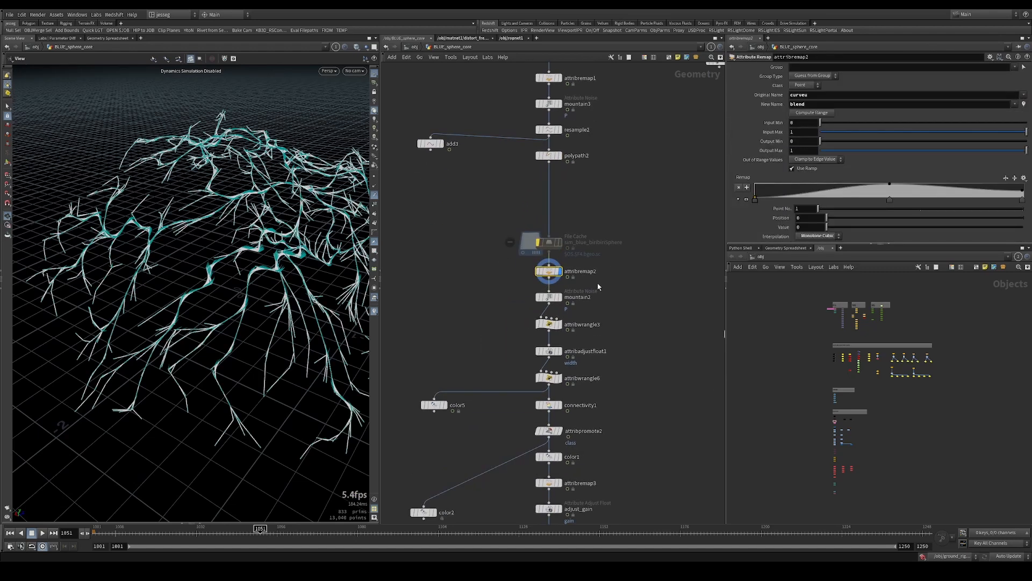
Hide the point trails in the viewport and view attribremap2's plain branch curves
{"action": "left_click_drag", "start_coordinate": [598, 284], "coordinate": [505, 271]}
{"action": "left_click", "coordinate": [375, 198]}
{"action": "left_click_drag", "start_coordinate": [269, 263], "coordinate": [242, 243]}
Switch the display between attribremap2, mountain2 and attribwrangle3 to compare the blend-driven noise, and leave mountain2 displayed
{"action": "mouse_move", "coordinate": [605, 285]}
{"action": "left_mouse_down"}
{"action": "mouse_move", "coordinate": [535, 302]}
{"action": "mouse_move", "coordinate": [559, 271]}
{"action": "left_mouse_up"}
{"action": "key", "text": "r"}
{"action": "left_click_drag", "start_coordinate": [498, 287], "coordinate": [521, 260]}
{"action": "left_click_drag", "start_coordinate": [595, 284], "coordinate": [611, 328]}
{"action": "key", "text": "r"}
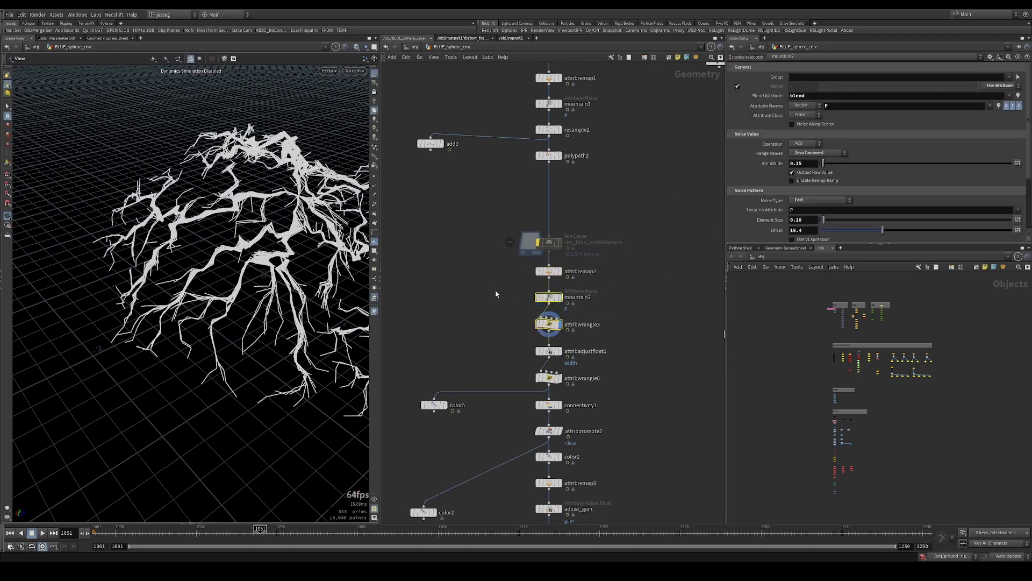
{"action": "left_click_drag", "start_coordinate": [495, 291], "coordinate": [519, 264]}
{"action": "key", "text": "r"}
{"action": "left_click_drag", "start_coordinate": [516, 285], "coordinate": [577, 302]}
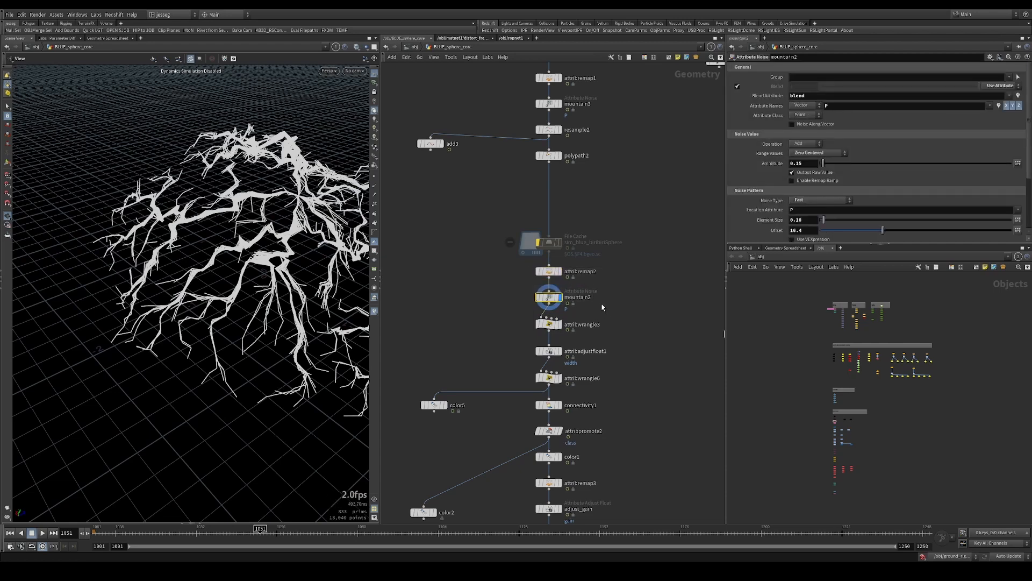
Review attribwrangle3's VEX lines for width and v scaling, and inspect attribadjustfloat1's noise multiplication of width
{"action": "left_click_drag", "start_coordinate": [516, 324], "coordinate": [507, 335]}
{"action": "middle_click_drag", "start_coordinate": [497, 348], "coordinate": [488, 216]}
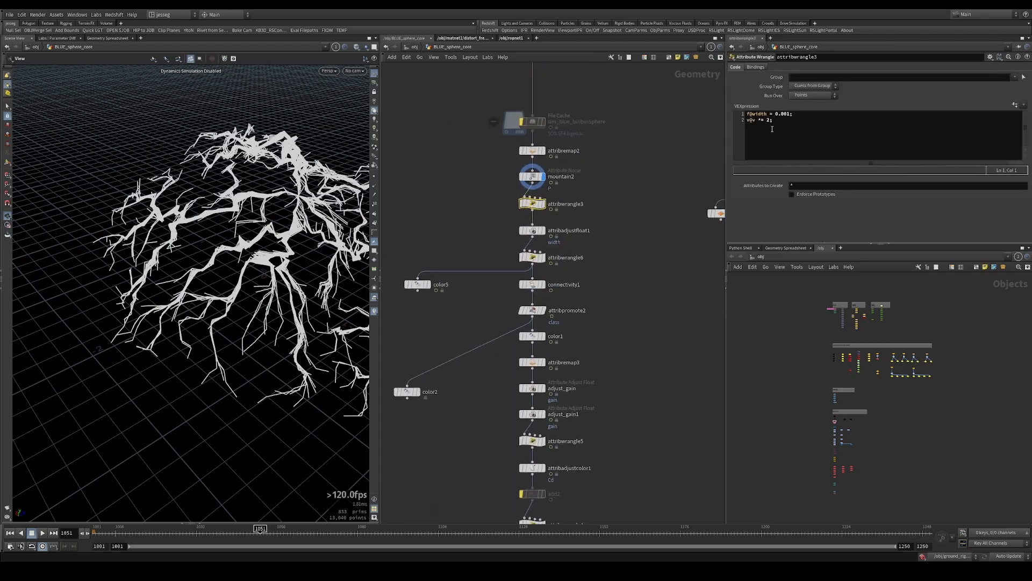
{"action": "left_click_drag", "start_coordinate": [796, 114], "coordinate": [737, 109]}
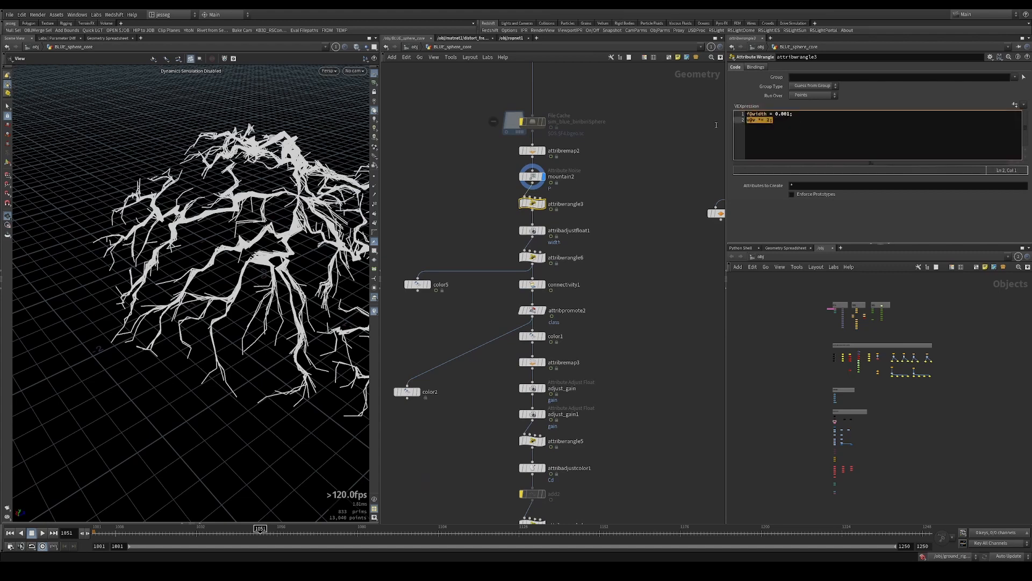
{"action": "left_click", "coordinate": [615, 227]}
{"action": "left_click_drag", "start_coordinate": [546, 245], "coordinate": [500, 248]}
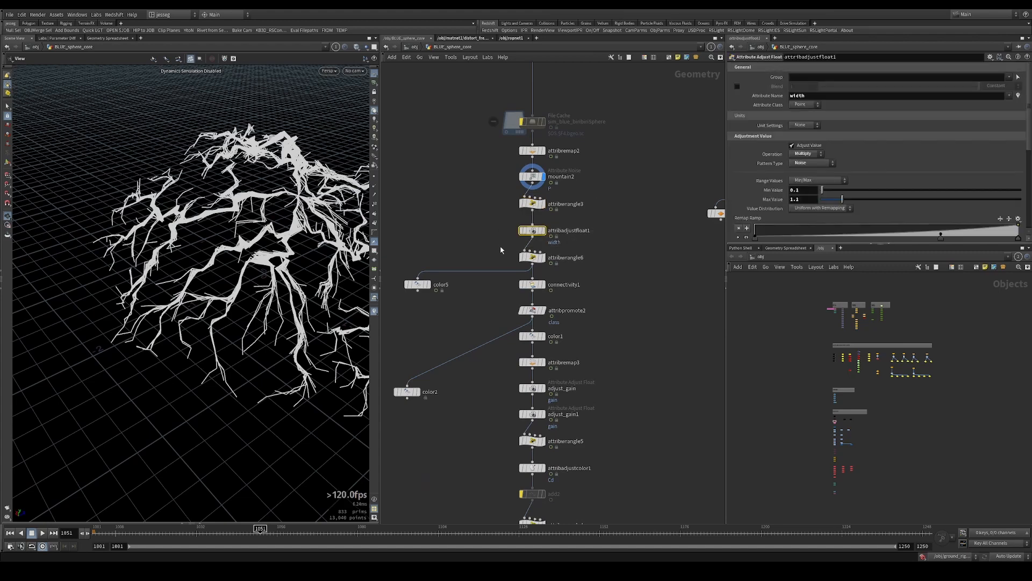
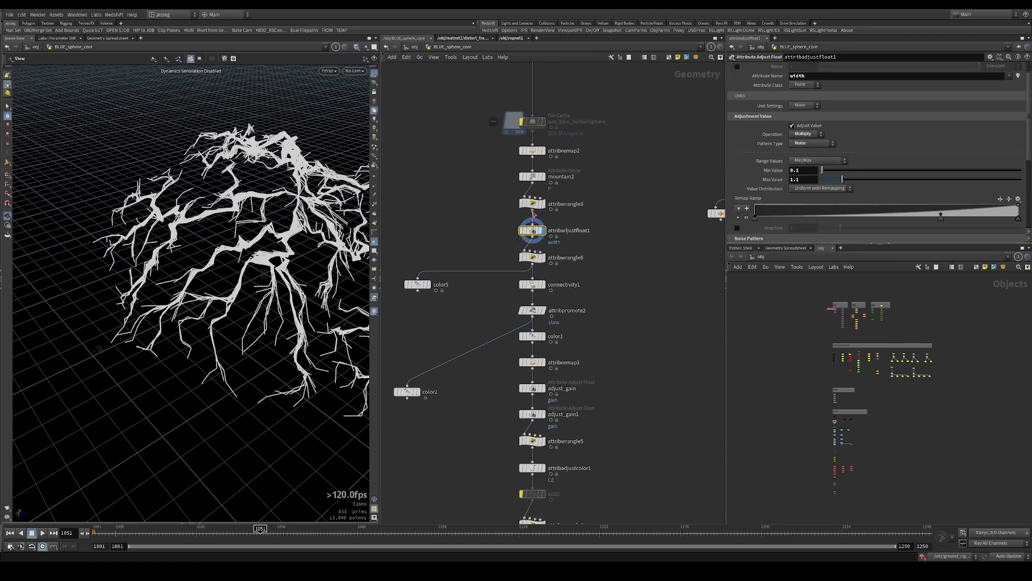
{"action": "key", "text": "Tab"}
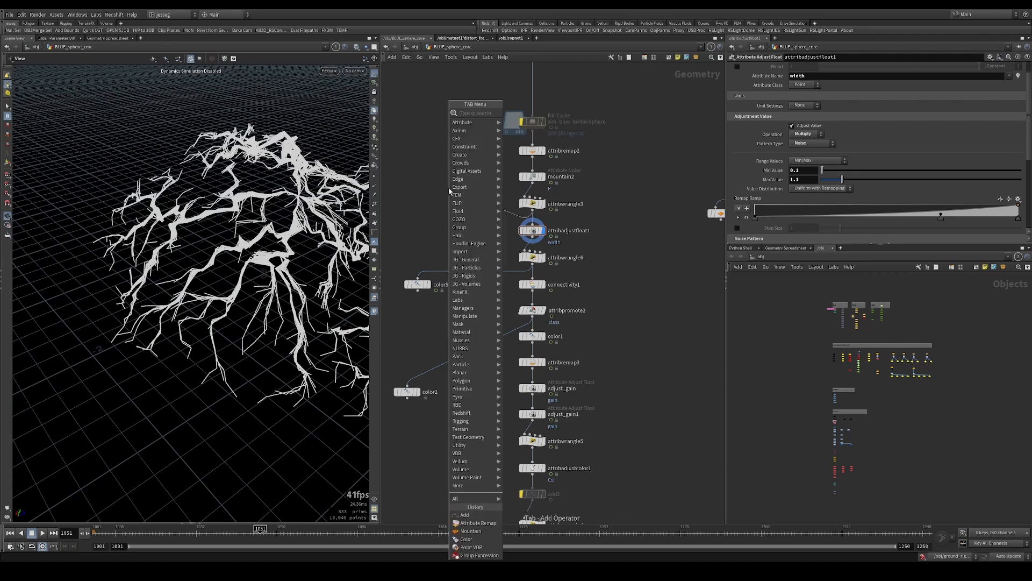
{"action": "type", "text": "polywire"}
{"action": "key", "text": "Return"}
{"action": "left_click", "coordinate": [449, 189]}
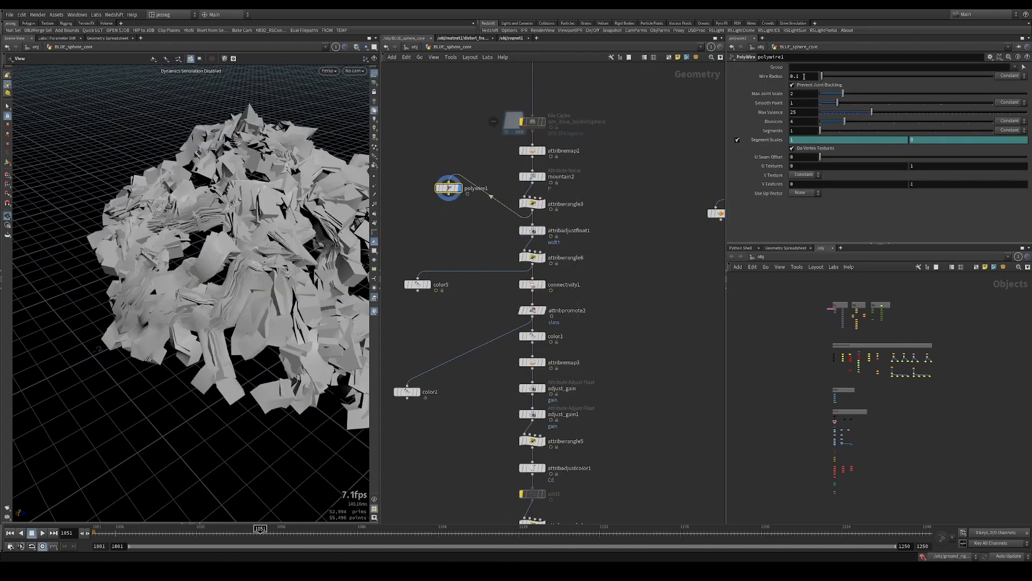
{"action": "type", "text": "@width"}
{"action": "key", "text": "Return"}
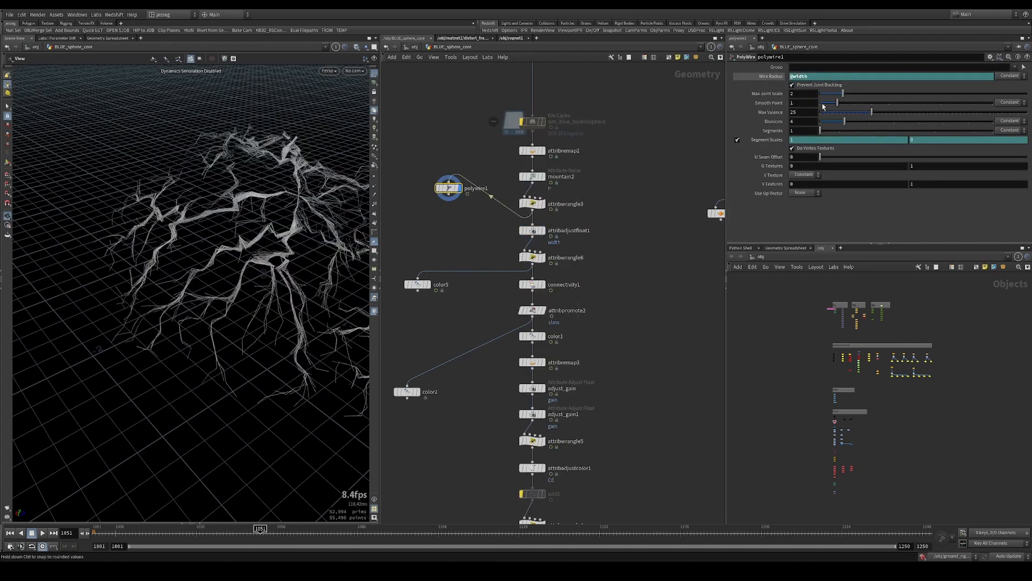
{"action": "left_click_drag", "start_coordinate": [268, 204], "coordinate": [355, 203]}
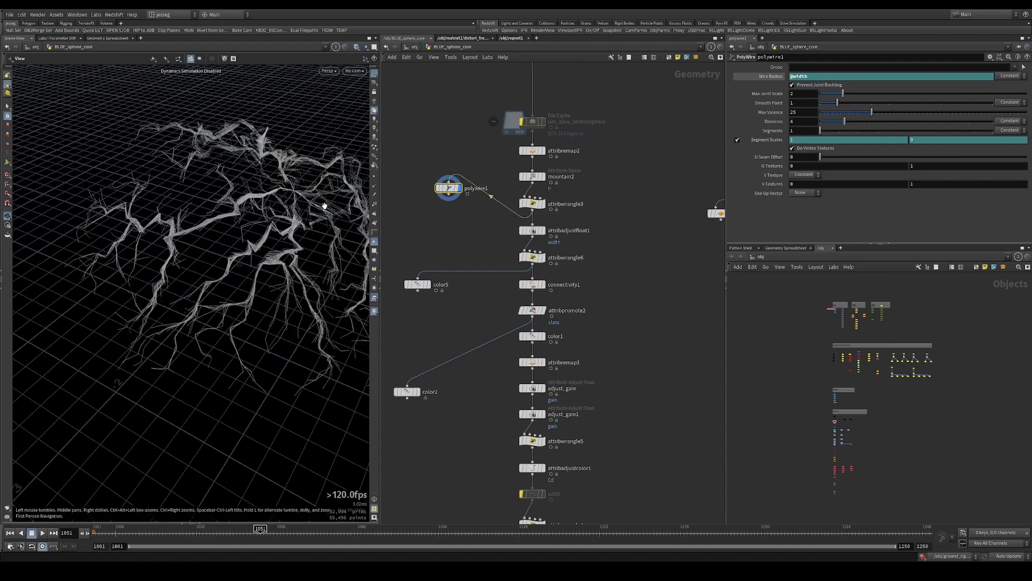
Rewire polywire1 to take attribadjustfloat1's output, and review that node's width noise settings
{"action": "left_click", "coordinate": [538, 236]}
{"action": "scroll", "coordinate": [831, 131], "scroll_direction": "down", "scroll_amount": 1}
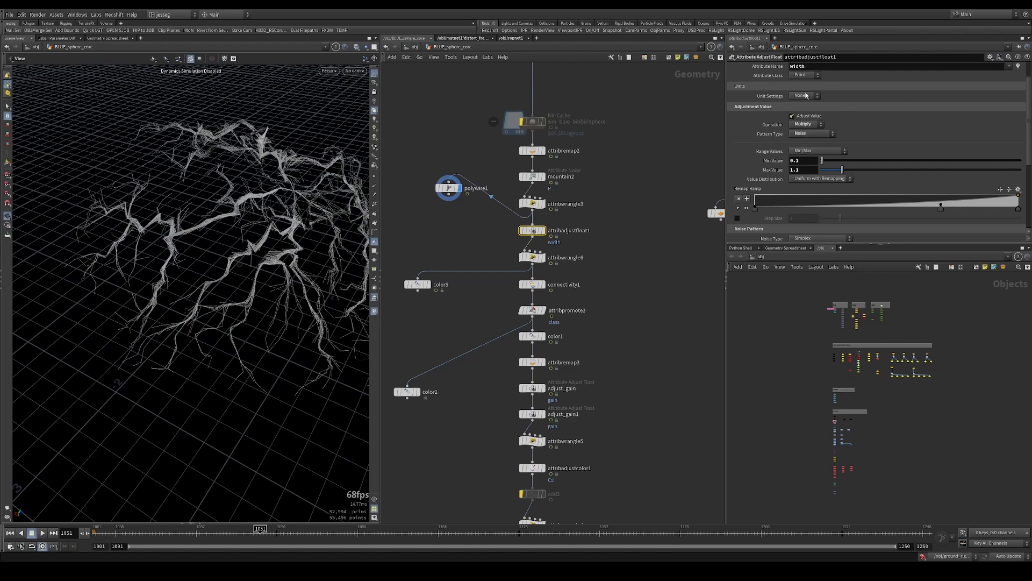
{"action": "left_click", "coordinate": [533, 237]}
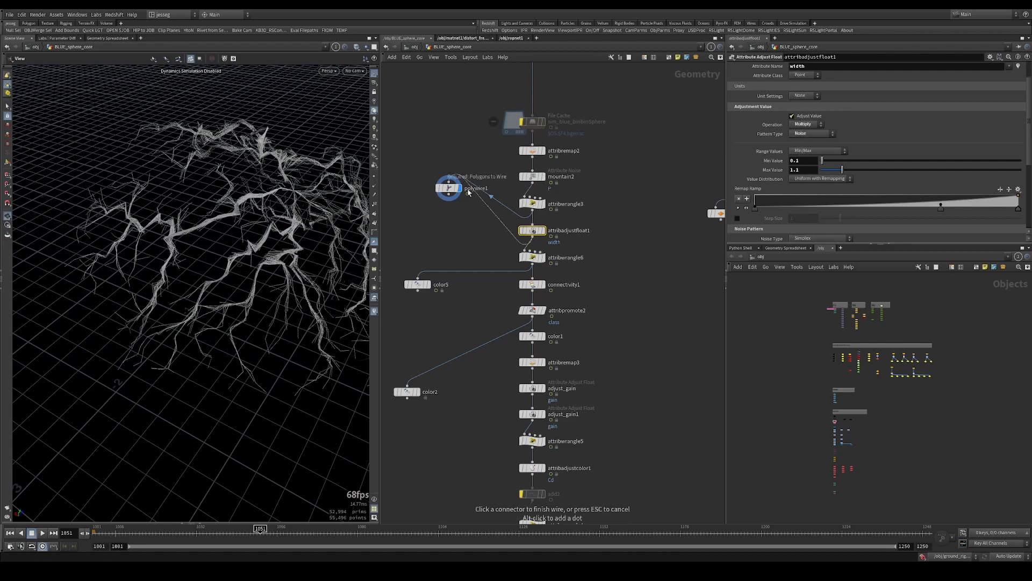
{"action": "left_click", "coordinate": [449, 182]}
{"action": "left_click_drag", "start_coordinate": [280, 245], "coordinate": [250, 215]}
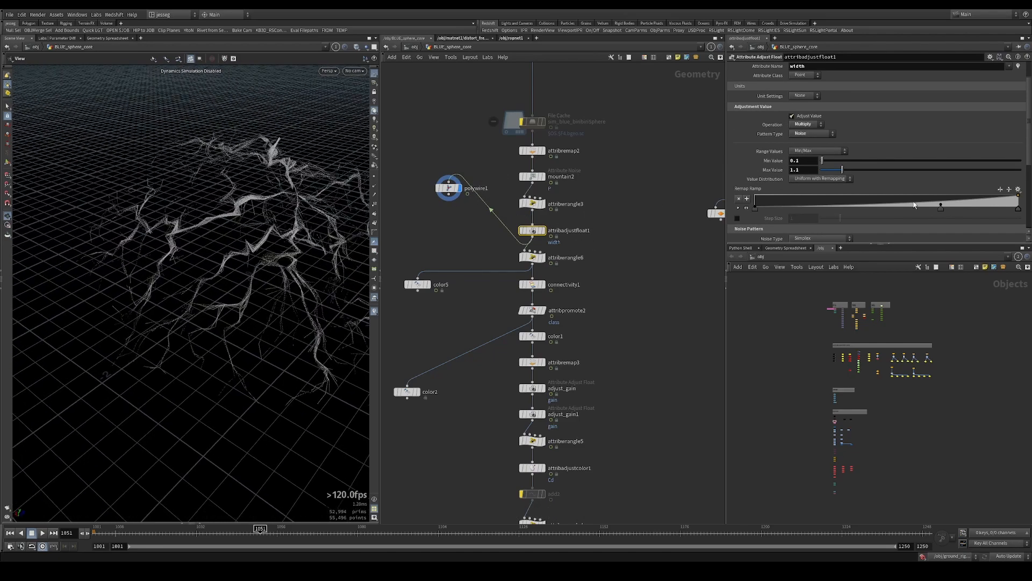
{"action": "scroll", "coordinate": [914, 199], "scroll_direction": "down", "scroll_amount": 5}
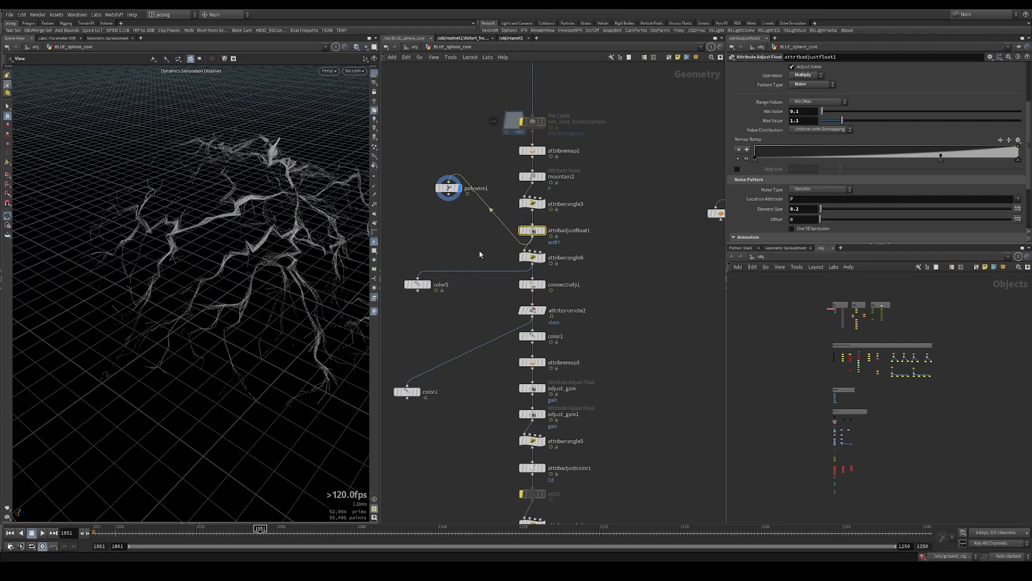
Display attribwrangle6, then feed its output into polywire1 and display the resulting tapered wires
{"action": "left_click", "coordinate": [563, 260]}
{"action": "key", "text": "r"}
{"action": "middle_click_drag", "start_coordinate": [586, 274], "coordinate": [604, 205]}
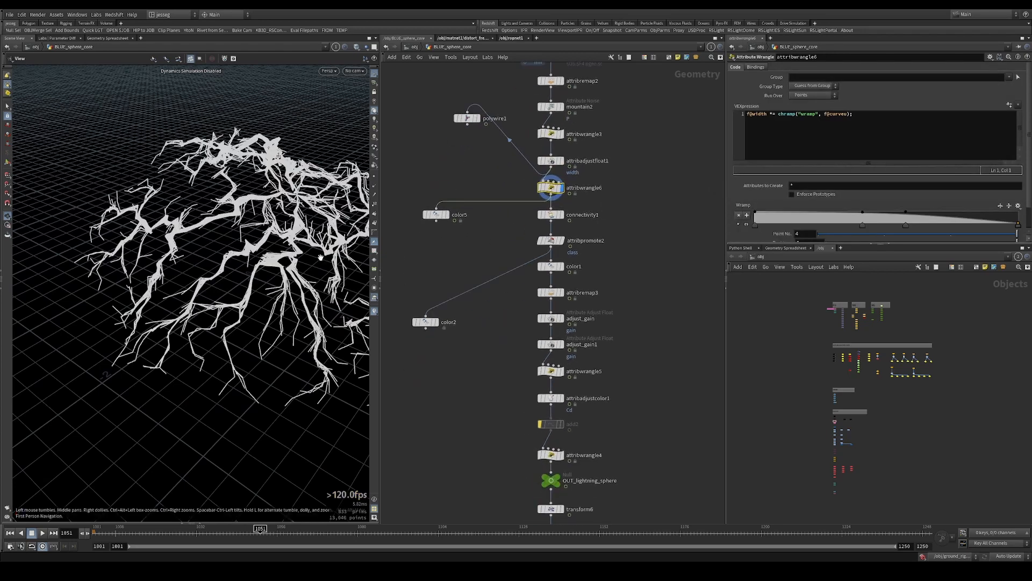
{"action": "left_click_drag", "start_coordinate": [550, 195], "coordinate": [452, 139]}
{"action": "left_click_drag", "start_coordinate": [479, 93], "coordinate": [435, 158]}
{"action": "key", "text": "r"}
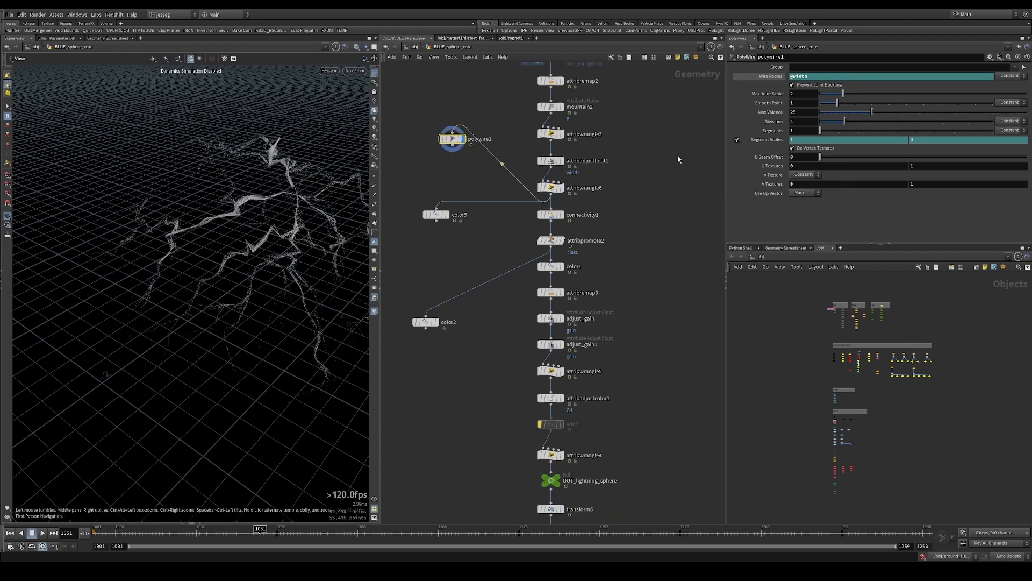
Review how attribwrangle6's VEX line multiplies width by a ramp over curveu
{"action": "left_click", "coordinate": [544, 191]}
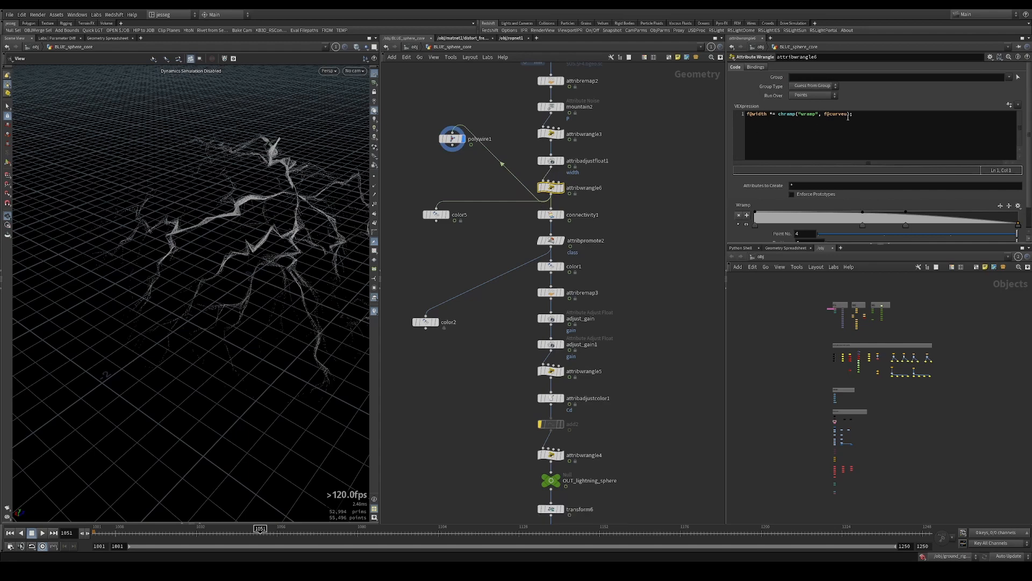
{"action": "double_click", "coordinate": [837, 114]}
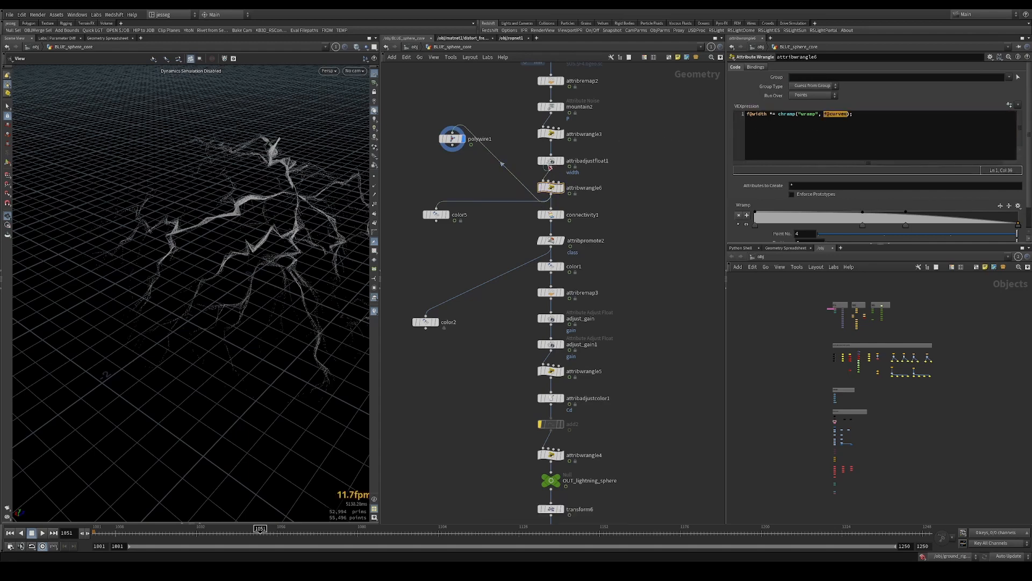
{"action": "scroll", "coordinate": [515, 144], "scroll_direction": "up", "scroll_amount": 3}
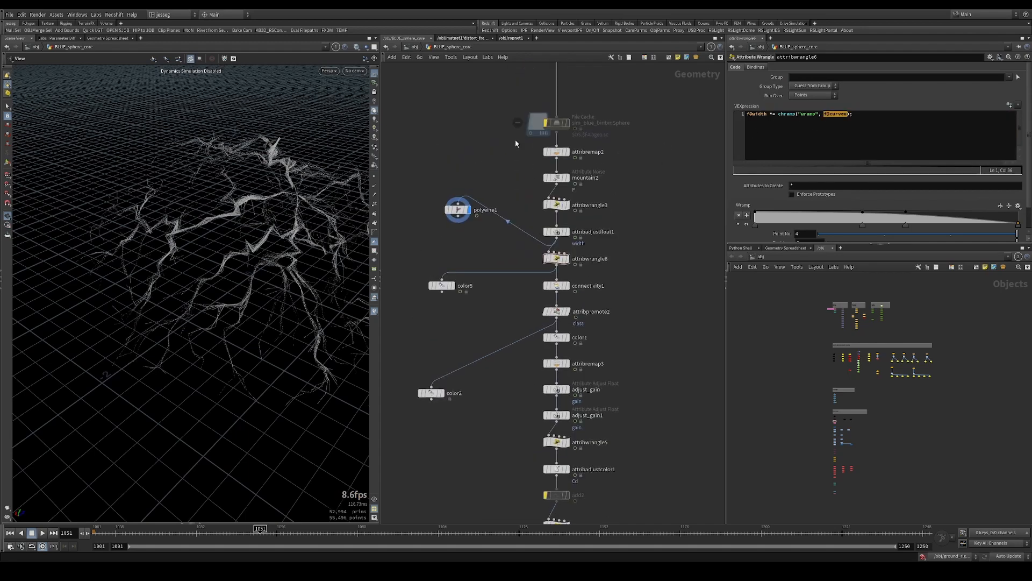
Display the file cache's curves and branch a new Color node off its output
{"action": "left_click", "coordinate": [560, 122]}
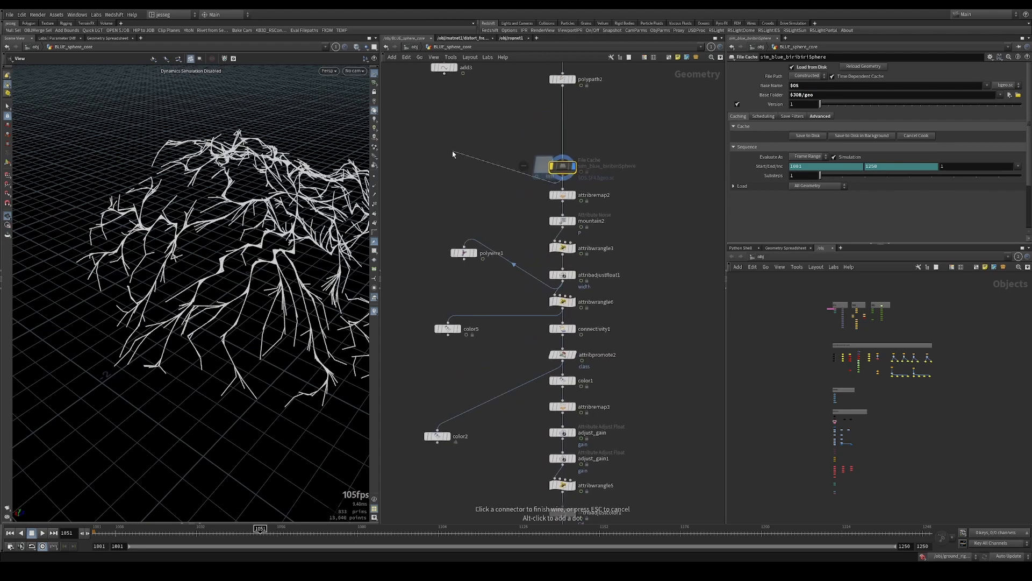
{"action": "key", "text": "Tab"}
{"action": "type", "text": "color"}
{"action": "key", "text": "Return"}
{"action": "left_click", "coordinate": [452, 150]}
Set the new Color node to Ramp from Attribute using curveu, with the Infra-Red ramp preset
{"action": "left_click", "coordinate": [819, 102]}
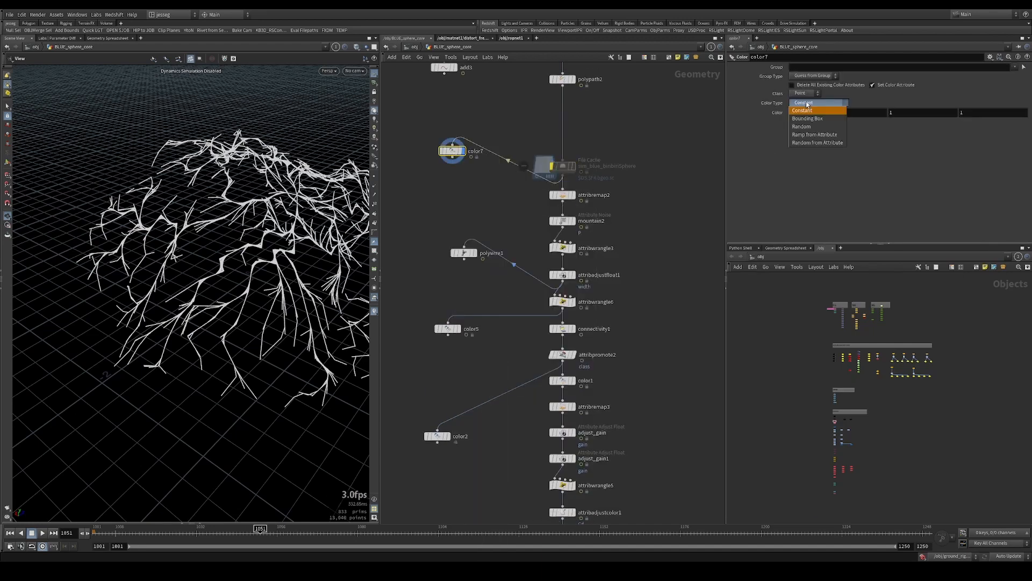
{"action": "left_click", "coordinate": [815, 135]}
{"action": "left_click", "coordinate": [826, 111]}
{"action": "type", "text": "cur"}
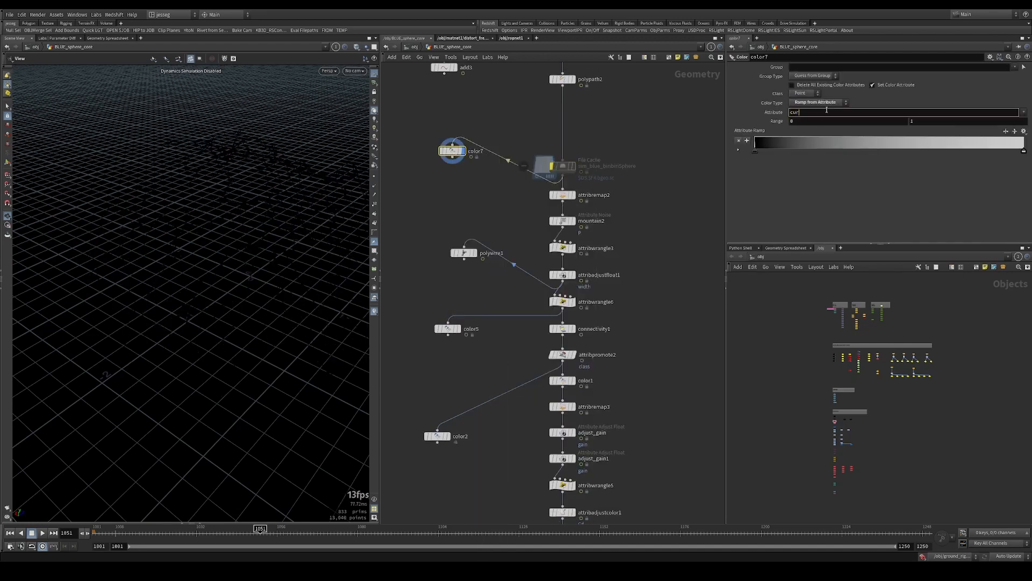
{"action": "type", "text": "veu"}
{"action": "key", "text": "Return"}
{"action": "left_click", "coordinate": [1024, 131]}
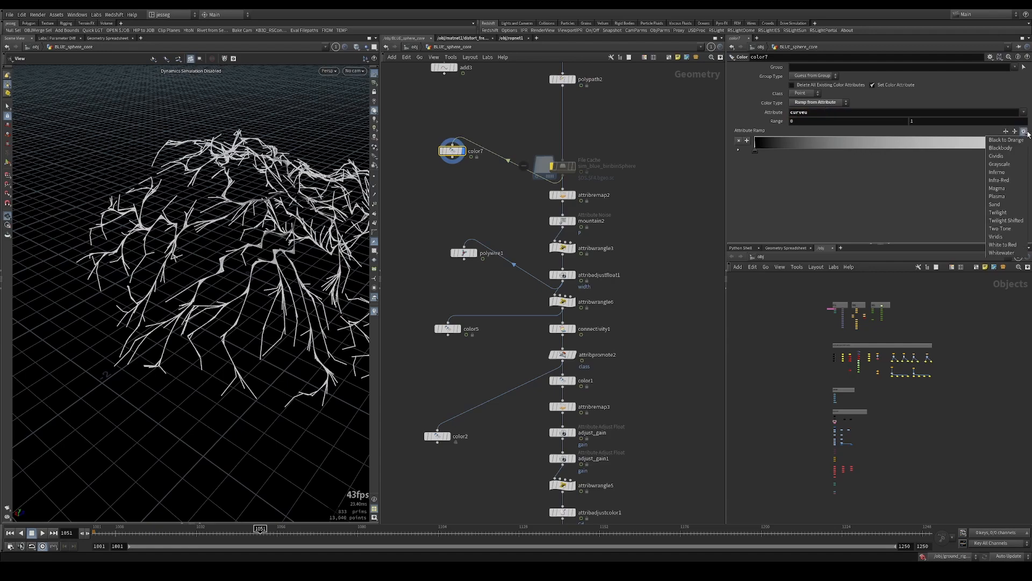
{"action": "left_click", "coordinate": [1007, 181]}
{"action": "left_click_drag", "start_coordinate": [263, 202], "coordinate": [317, 201]}
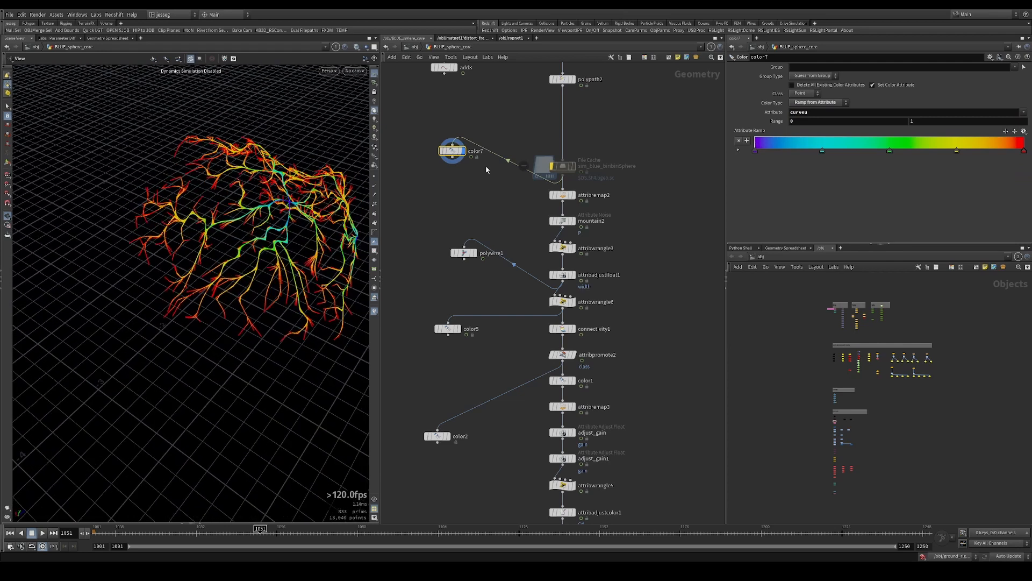
Reposition the curveu Color node and place a displayed copy of it beside it, also fed by the file cache
{"action": "middle_click_drag", "start_coordinate": [452, 187], "coordinate": [465, 281]}
{"action": "left_click_drag", "start_coordinate": [466, 246], "coordinate": [411, 262], "text": "alt"}
{"action": "left_click_drag", "start_coordinate": [426, 208], "coordinate": [403, 295]}
Set the copied Color node's attribute to cost and its range maximum to 16.3
{"action": "left_click", "coordinate": [837, 103]}
{"action": "left_click", "coordinate": [883, 111]}
{"action": "double_click", "coordinate": [899, 113]}
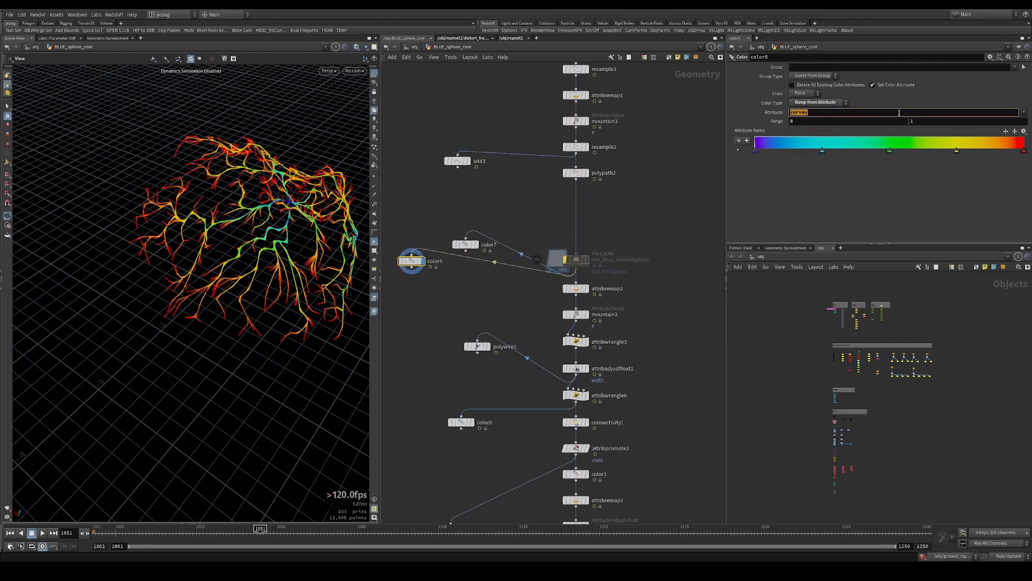
{"action": "type", "text": "cost"}
{"action": "key", "text": "Return"}
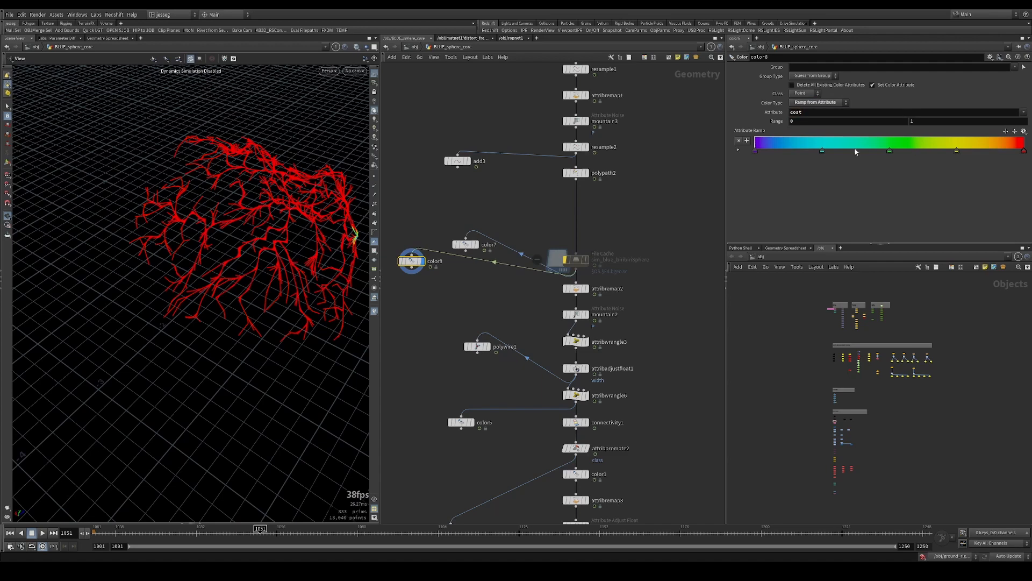
{"action": "middle_click", "coordinate": [934, 120]}
{"action": "middle_click_drag", "start_coordinate": [933, 120], "coordinate": [899, 144]}
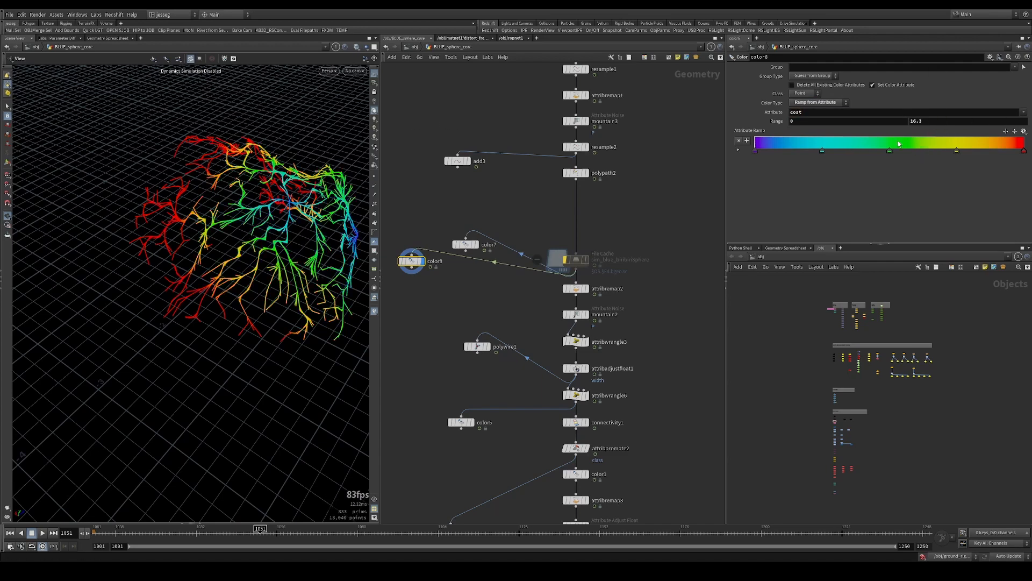
{"action": "middle_click_drag", "start_coordinate": [463, 281], "coordinate": [517, 275]}
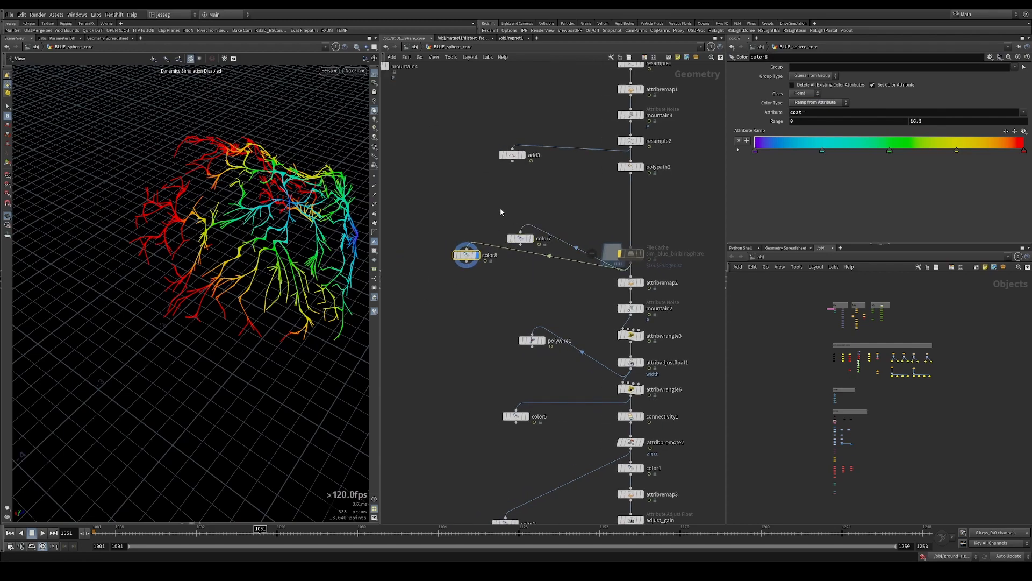
Switch the display between color7 and color8 to compare the curveu and cost distributions along the branches
{"action": "left_click", "coordinate": [521, 239]}
{"action": "left_click_drag", "start_coordinate": [254, 219], "coordinate": [418, 237]}
{"action": "left_click", "coordinate": [478, 255]}
{"action": "scroll", "coordinate": [296, 245], "scroll_direction": "down", "scroll_amount": 3}
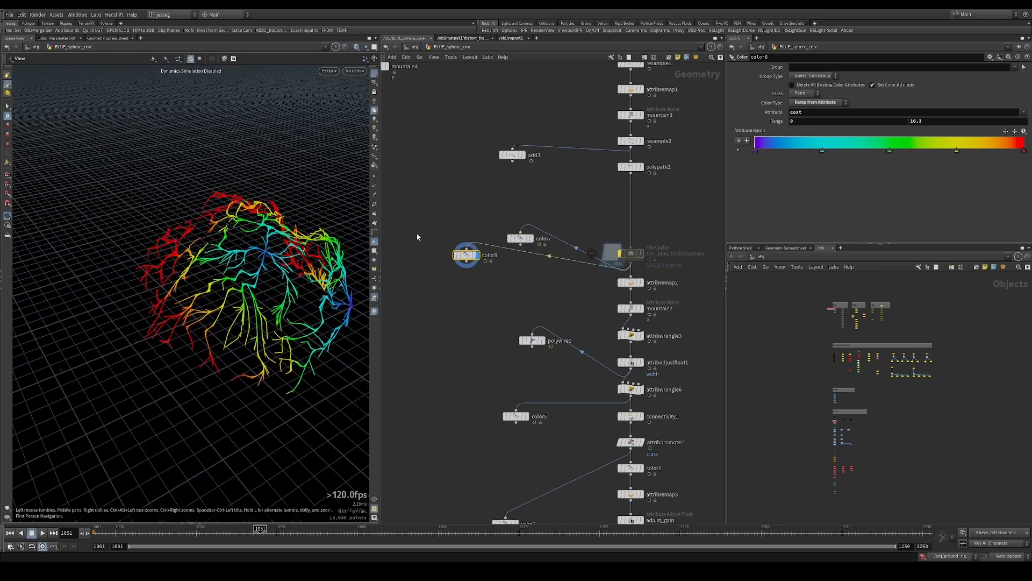
{"action": "left_click", "coordinate": [530, 238]}
{"action": "left_click_drag", "start_coordinate": [274, 257], "coordinate": [309, 254]}
Display attribwrangle6 and connectivity1, and inspect color5's ramp settings
{"action": "middle_click_drag", "start_coordinate": [665, 379], "coordinate": [602, 324]}
{"action": "left_click", "coordinate": [598, 348]}
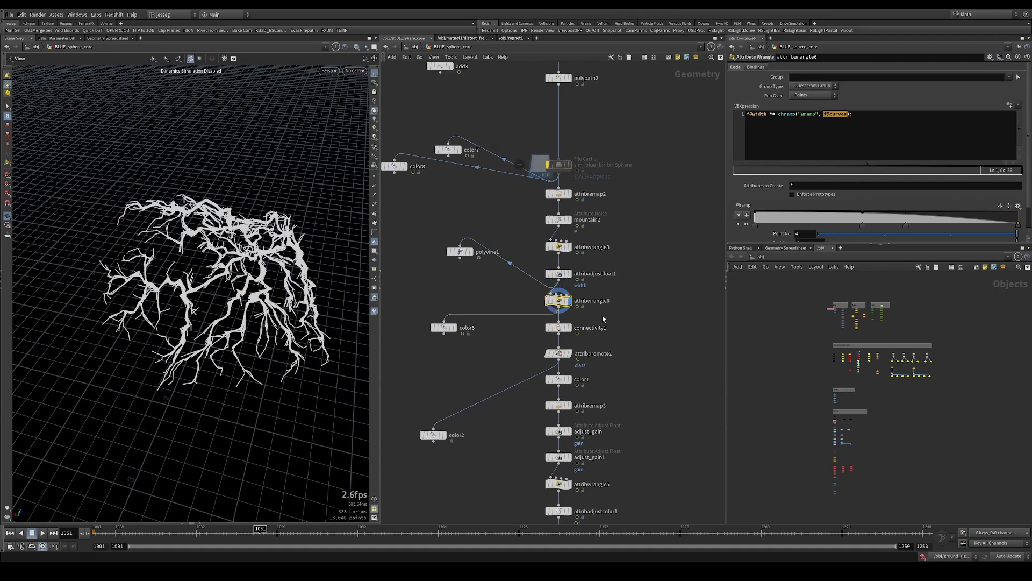
{"action": "left_click", "coordinate": [562, 327]}
{"action": "left_click", "coordinate": [444, 328]}
{"action": "middle_click_drag", "start_coordinate": [481, 343], "coordinate": [484, 287]}
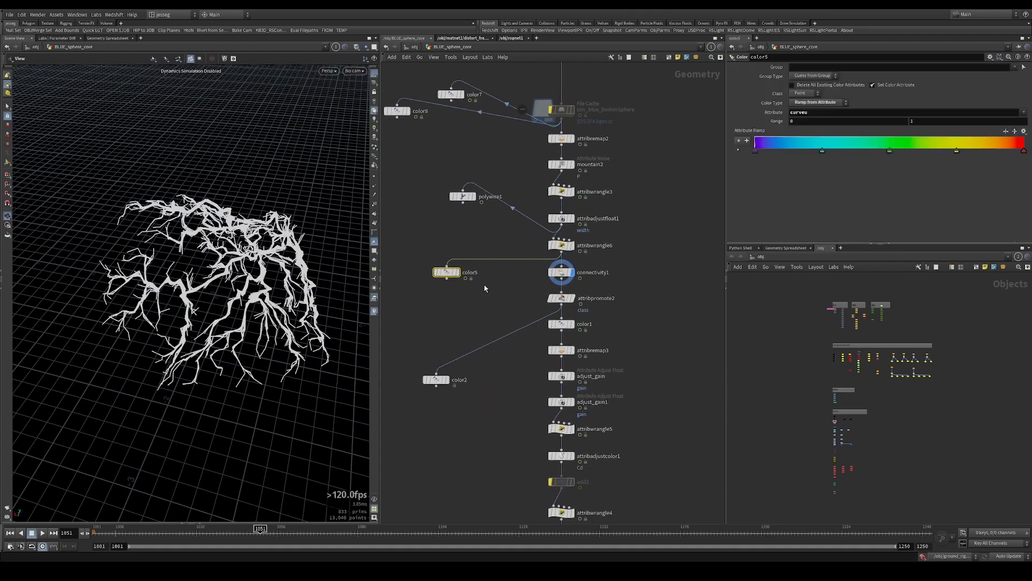
Display color1's constant blue on the branches and move color2 level with color1
{"action": "left_click", "coordinate": [561, 350]}
{"action": "middle_click_drag", "start_coordinate": [529, 373], "coordinate": [512, 262]}
{"action": "left_click", "coordinate": [543, 203]}
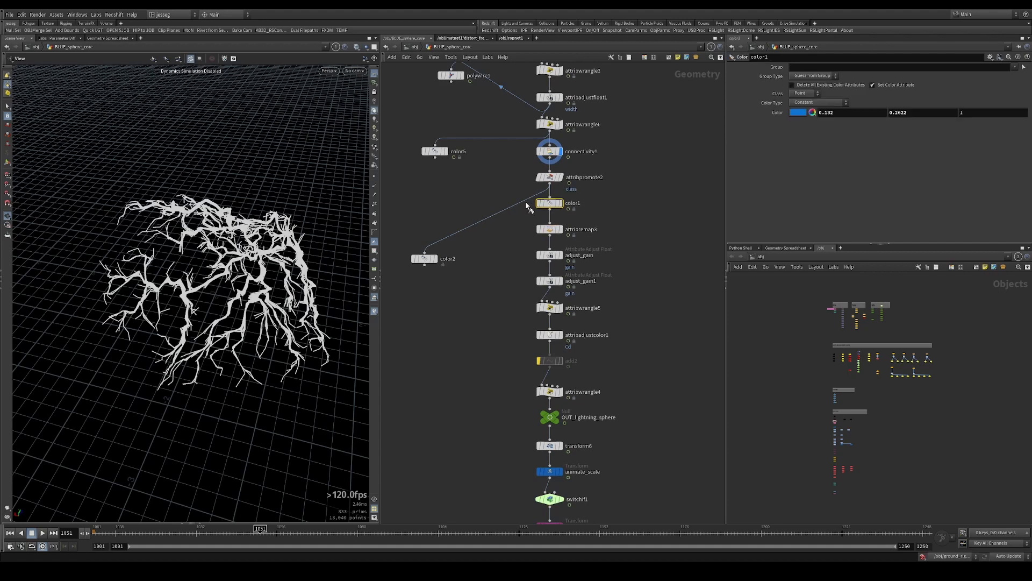
{"action": "key", "text": "r"}
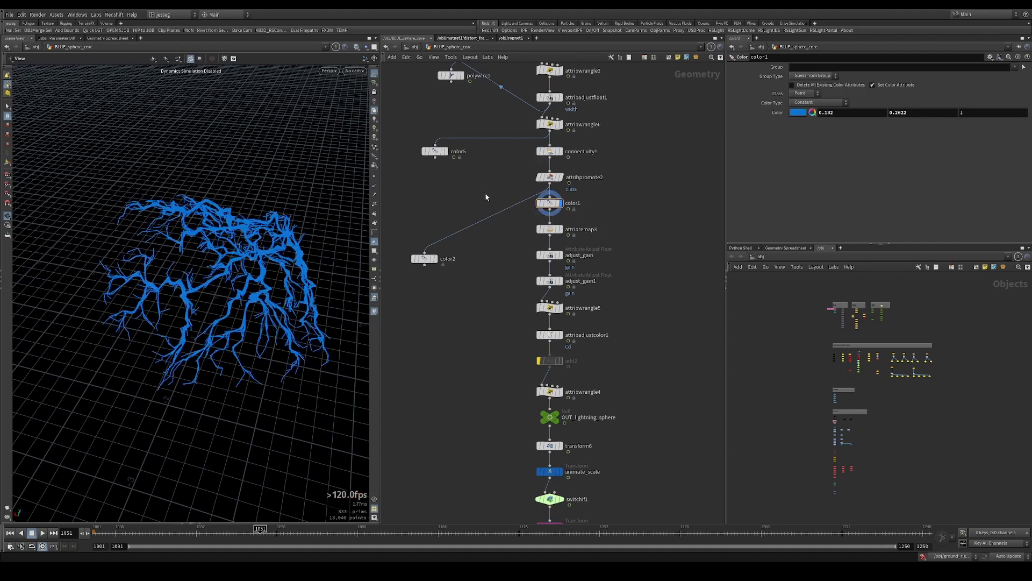
{"action": "left_click_drag", "start_coordinate": [485, 192], "coordinate": [590, 402]}
{"action": "left_click_drag", "start_coordinate": [434, 262], "coordinate": [449, 206]}
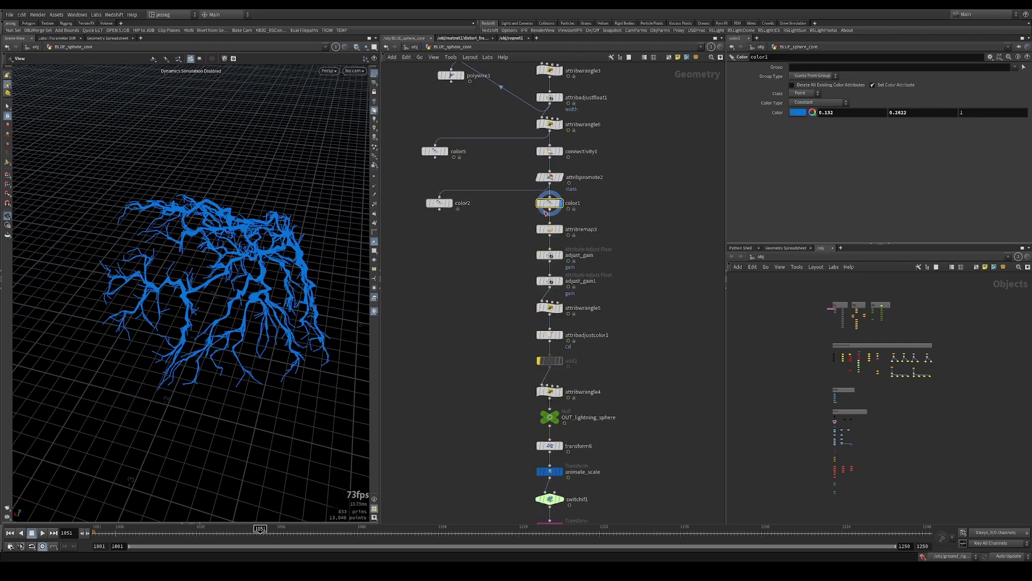
Step the display down from attribremap3 through the gain nodes, leaving attribadjustcolor1 displayed
{"action": "left_click", "coordinate": [551, 230]}
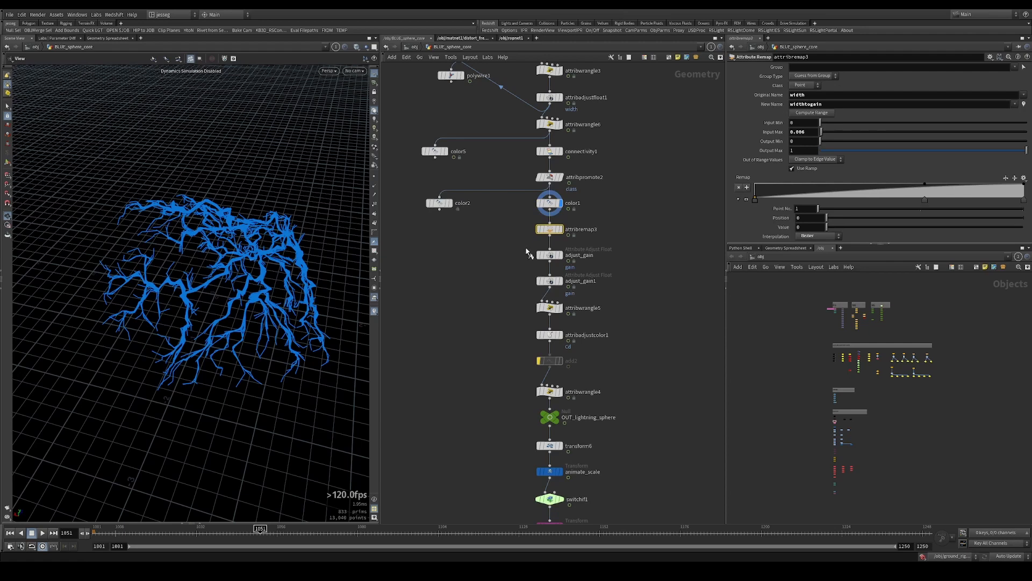
{"action": "key", "text": "r"}
{"action": "left_click_drag", "start_coordinate": [510, 247], "coordinate": [529, 343]}
{"action": "key", "text": "r"}
{"action": "key", "text": "r"}
{"action": "key", "text": "r"}
{"action": "key", "text": "r"}
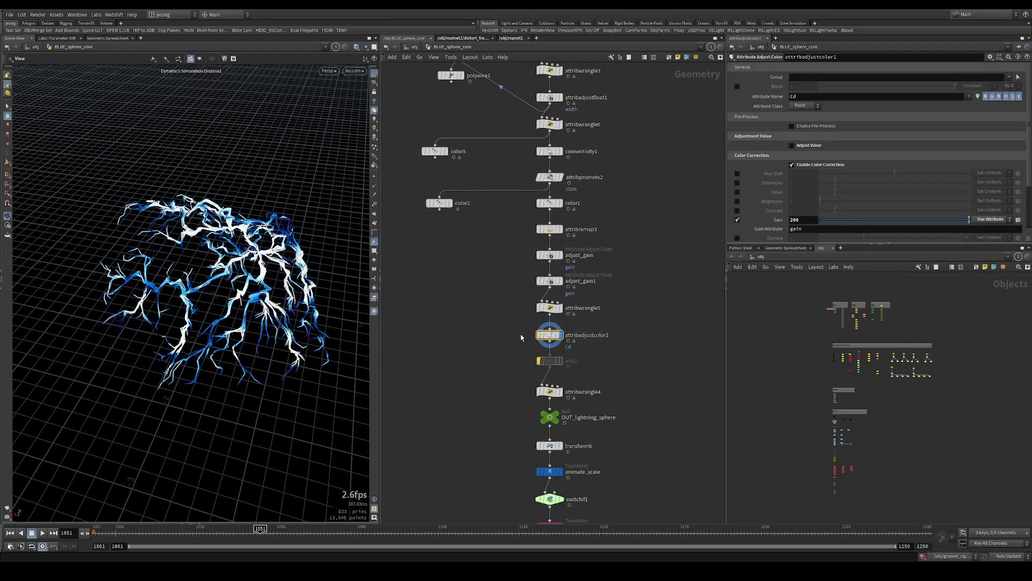
{"action": "left_click_drag", "start_coordinate": [280, 328], "coordinate": [226, 258]}
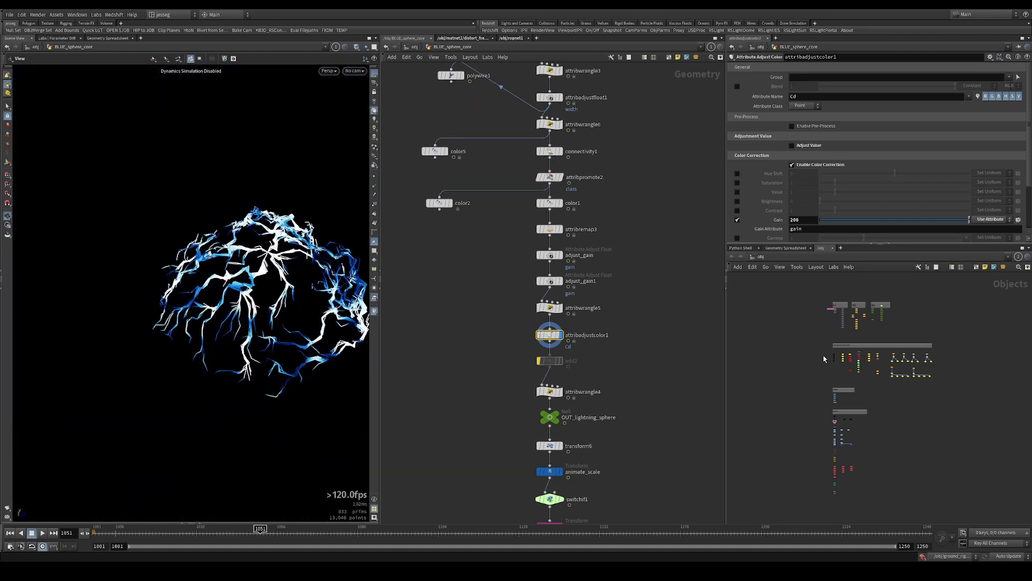
Review attribadjustcolor1's gain attribute setting, attribwrangle5's gain expression and attribremap3's remap of width to widthtogain
{"action": "scroll", "coordinate": [837, 427], "scroll_direction": "up", "scroll_amount": 2}
{"action": "left_click_drag", "start_coordinate": [613, 322], "coordinate": [607, 349]}
{"action": "key", "text": "r"}
{"action": "key", "text": "r"}
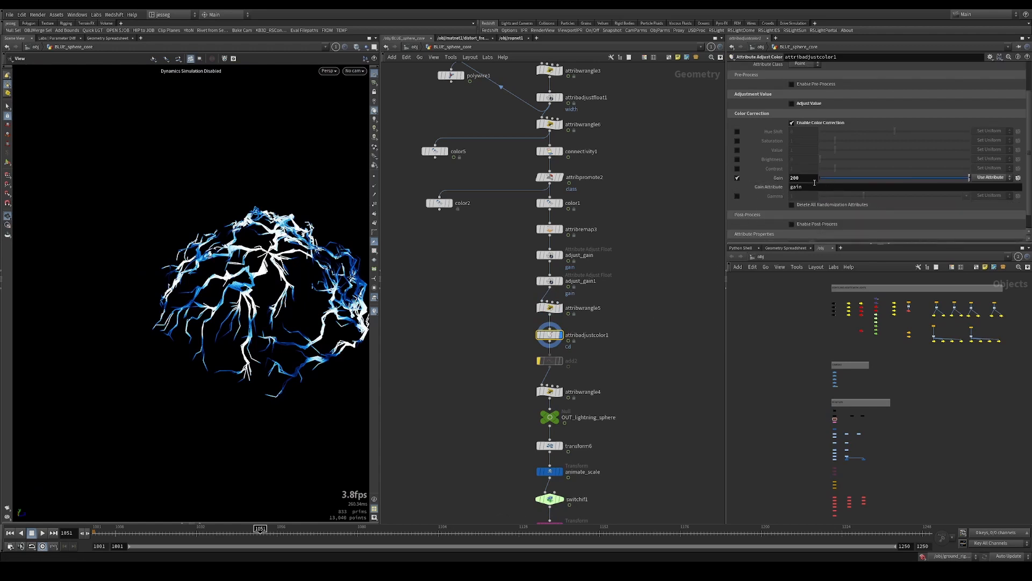
{"action": "scroll", "coordinate": [813, 187], "scroll_direction": "up", "scroll_amount": 2}
{"action": "scroll", "coordinate": [826, 221], "scroll_direction": "down", "scroll_amount": 2}
{"action": "left_click", "coordinate": [594, 306]}
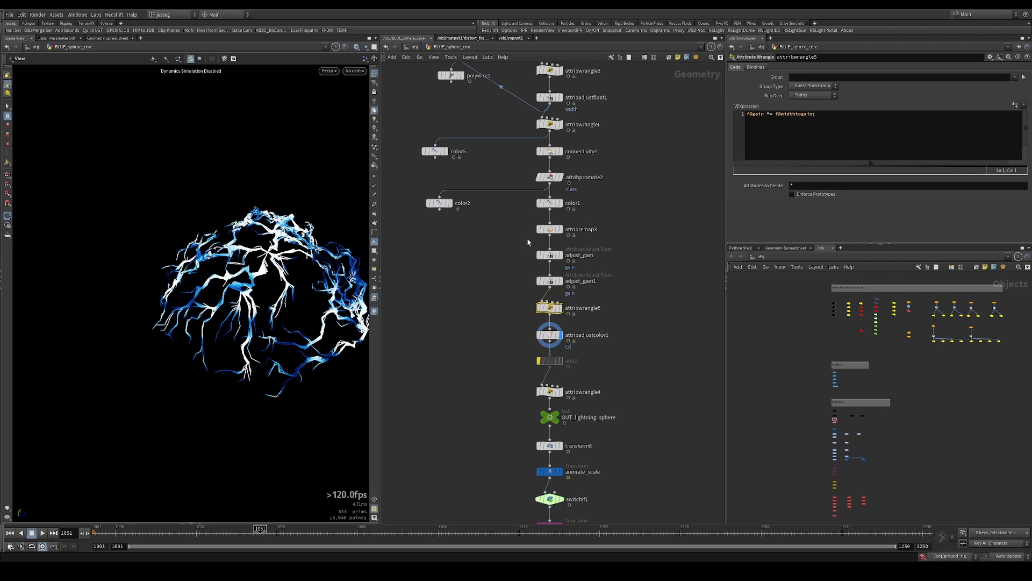
{"action": "left_click", "coordinate": [548, 230]}
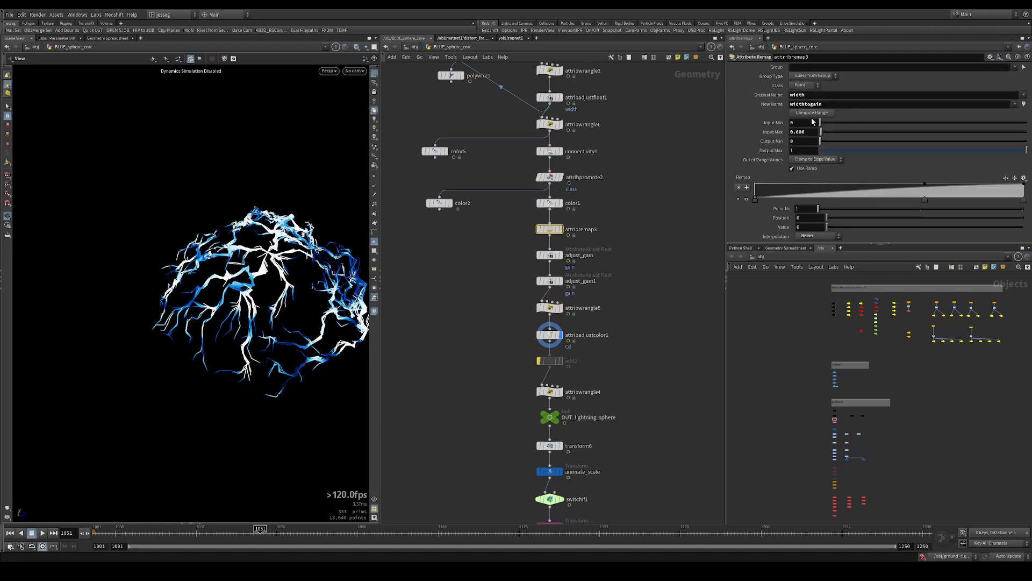
{"action": "left_click_drag", "start_coordinate": [279, 236], "coordinate": [287, 289]}
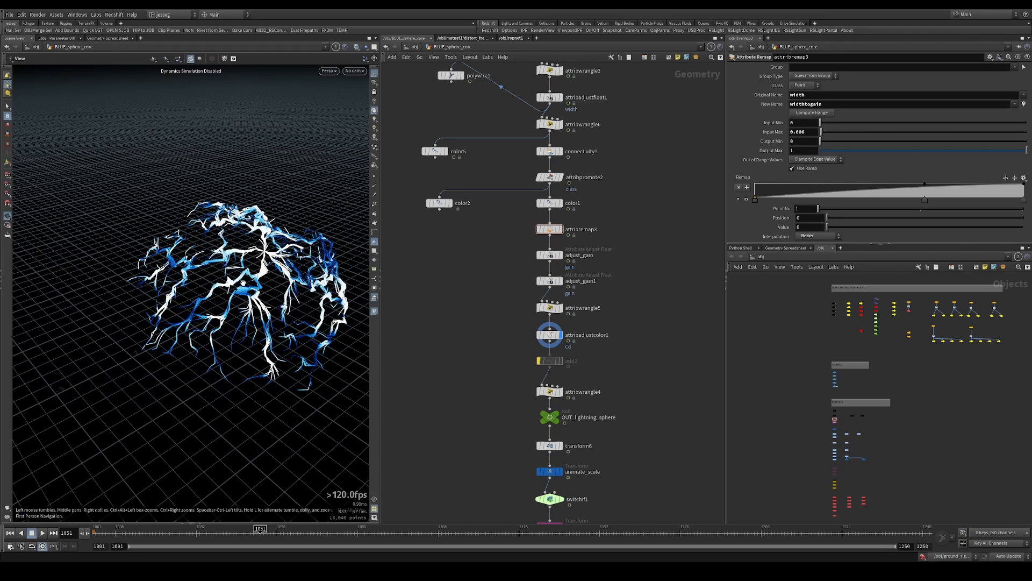
Examine the coloured lightning branches close up from several angles and check attribadjustcolor1's gain attribute settings
{"action": "scroll", "coordinate": [287, 289], "scroll_direction": "up", "scroll_amount": 5}
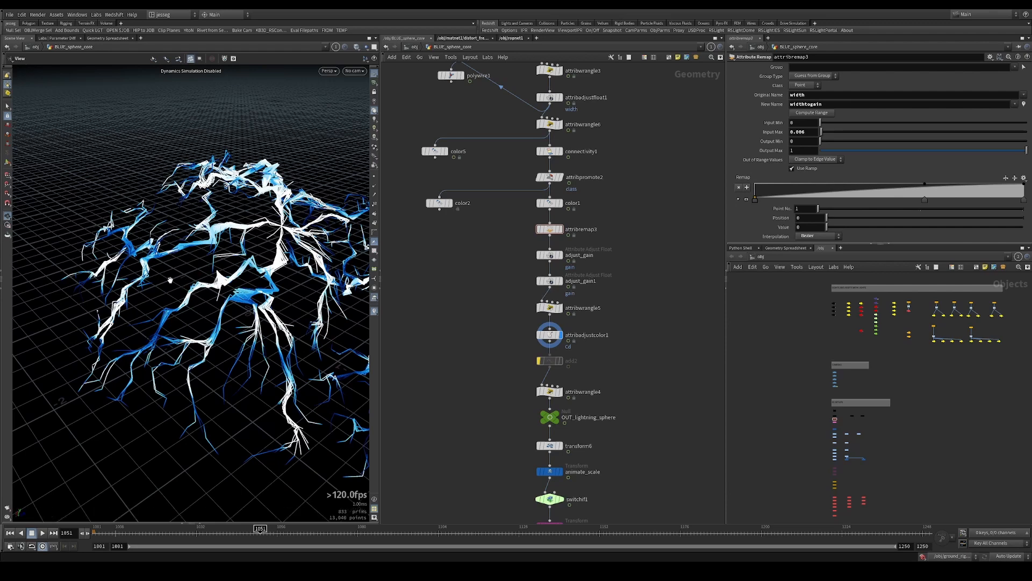
{"action": "left_click_drag", "start_coordinate": [218, 280], "coordinate": [213, 299]}
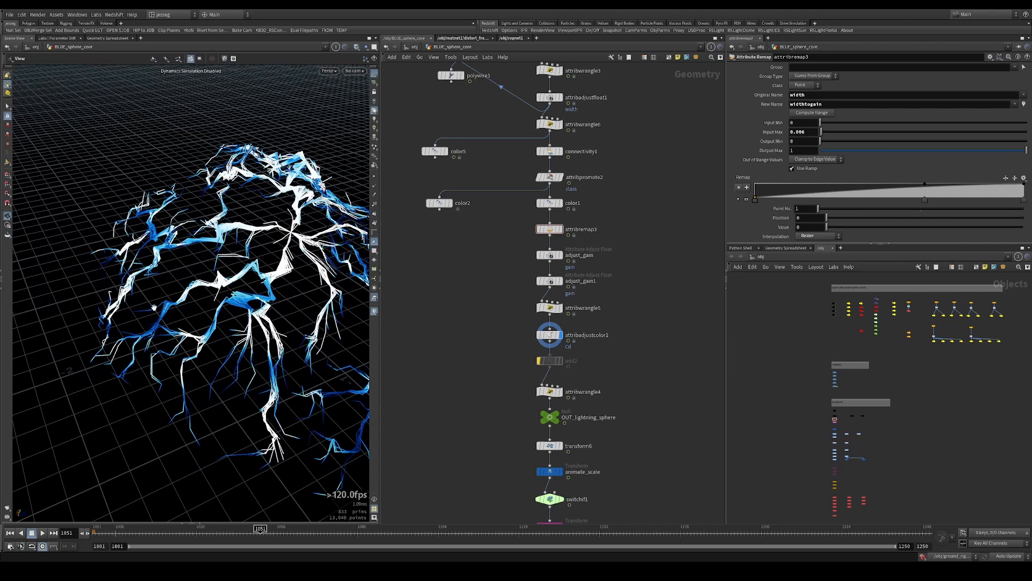
{"action": "left_click_drag", "start_coordinate": [147, 296], "coordinate": [173, 326]}
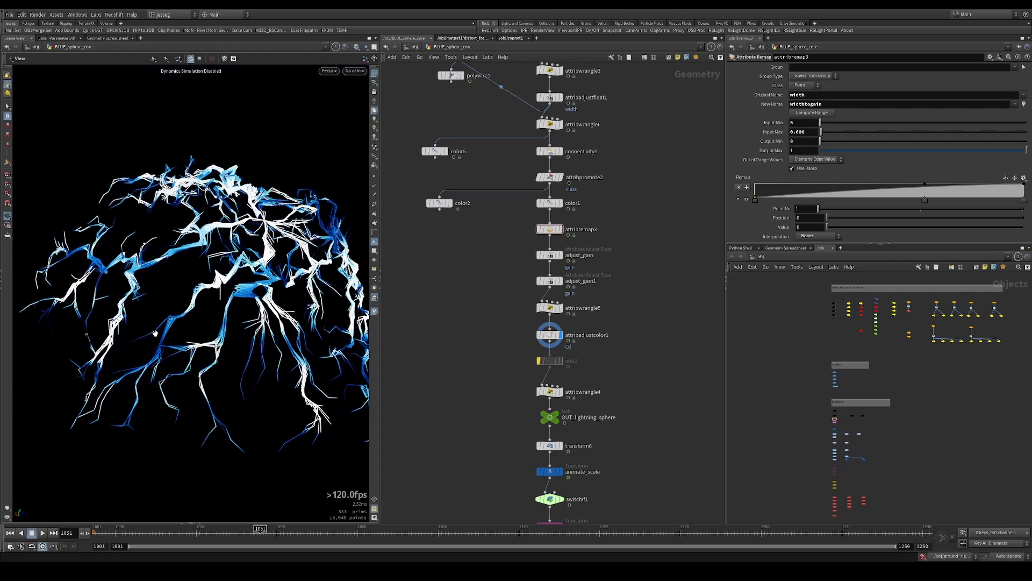
{"action": "left_click_drag", "start_coordinate": [576, 330], "coordinate": [606, 324]}
{"action": "left_click_drag", "start_coordinate": [504, 323], "coordinate": [606, 344]}
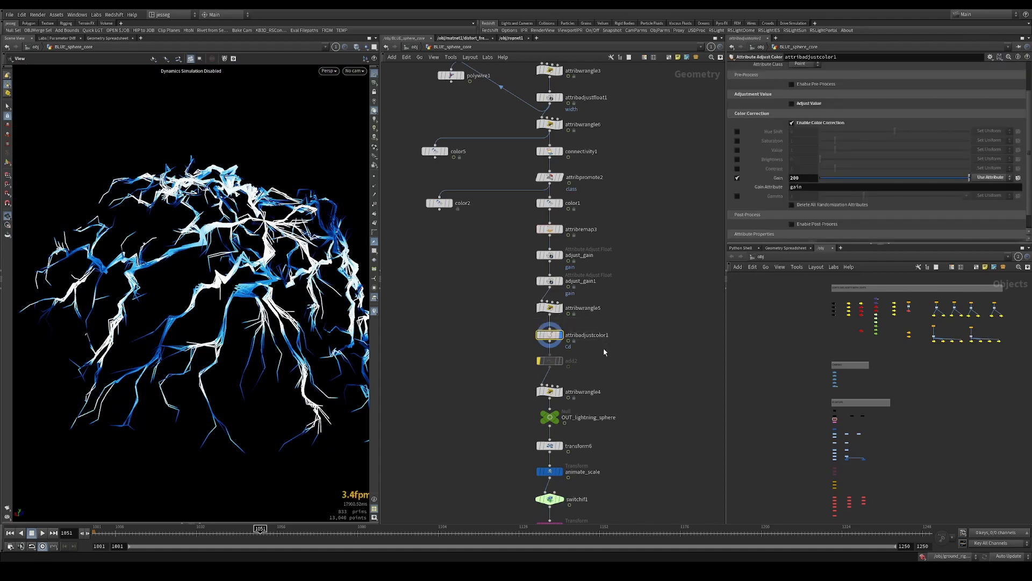
{"action": "middle_click_drag", "start_coordinate": [598, 358], "coordinate": [604, 323]}
{"action": "left_click_drag", "start_coordinate": [215, 269], "coordinate": [231, 291]}
{"action": "right_click_drag", "start_coordinate": [231, 274], "coordinate": [128, 305]}
{"action": "left_click_drag", "start_coordinate": [224, 271], "coordinate": [218, 293]}
Examine the lightning up to frame 1059 and look over the node chain from attribadjustcolor1 to the full network
{"action": "middle_click_drag", "start_coordinate": [612, 365], "coordinate": [601, 218]}
{"action": "scroll", "coordinate": [601, 218], "scroll_direction": "up", "scroll_amount": 1}
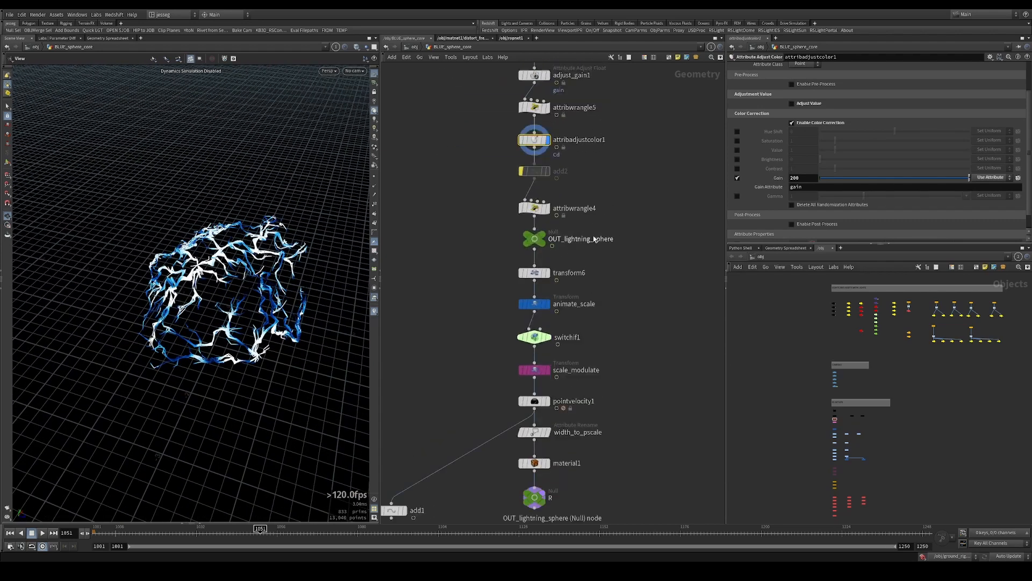
{"action": "scroll", "coordinate": [596, 228], "scroll_direction": "up", "scroll_amount": 1}
{"action": "scroll", "coordinate": [582, 216], "scroll_direction": "down", "scroll_amount": 1}
{"action": "scroll", "coordinate": [578, 212], "scroll_direction": "down", "scroll_amount": 1}
{"action": "left_click_drag", "start_coordinate": [167, 540], "coordinate": [233, 538]}
{"action": "left_click_drag", "start_coordinate": [288, 301], "coordinate": [258, 291]}
{"action": "scroll", "coordinate": [479, 224], "scroll_direction": "down", "scroll_amount": 5}
{"action": "scroll", "coordinate": [480, 286], "scroll_direction": "up", "scroll_amount": 8}
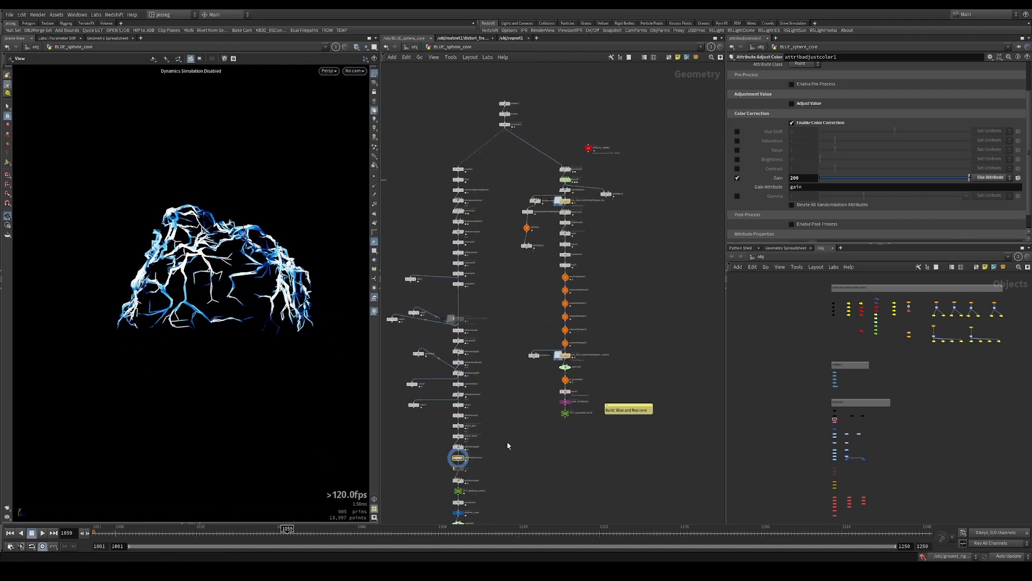
Display mountain1, inspect its animated noise surface by scrubbing to frame 1041, and return to the first frame
{"action": "left_click", "coordinate": [476, 262]}
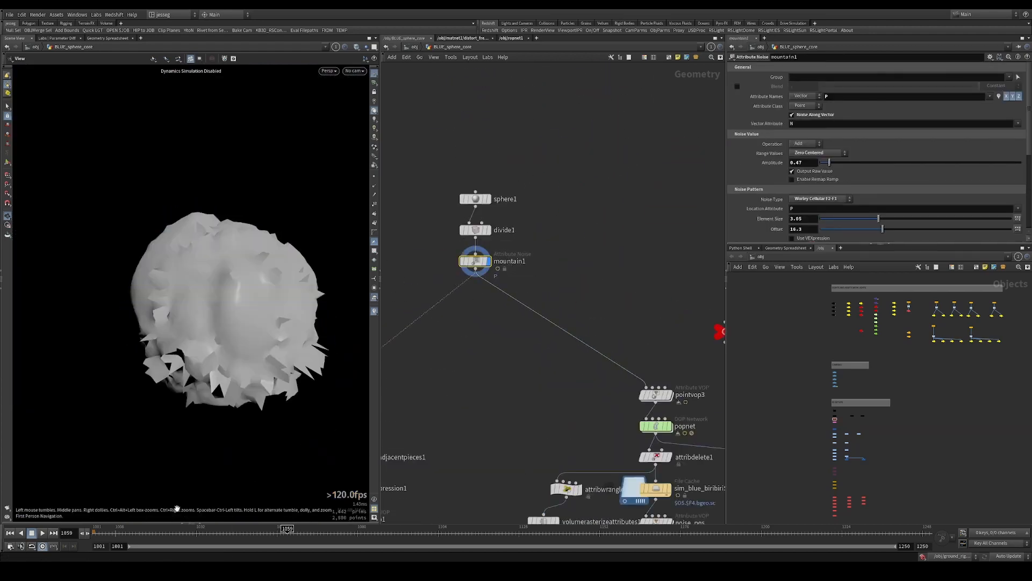
{"action": "left_click_drag", "start_coordinate": [169, 533], "coordinate": [227, 533]}
{"action": "left_click_drag", "start_coordinate": [236, 323], "coordinate": [211, 260]}
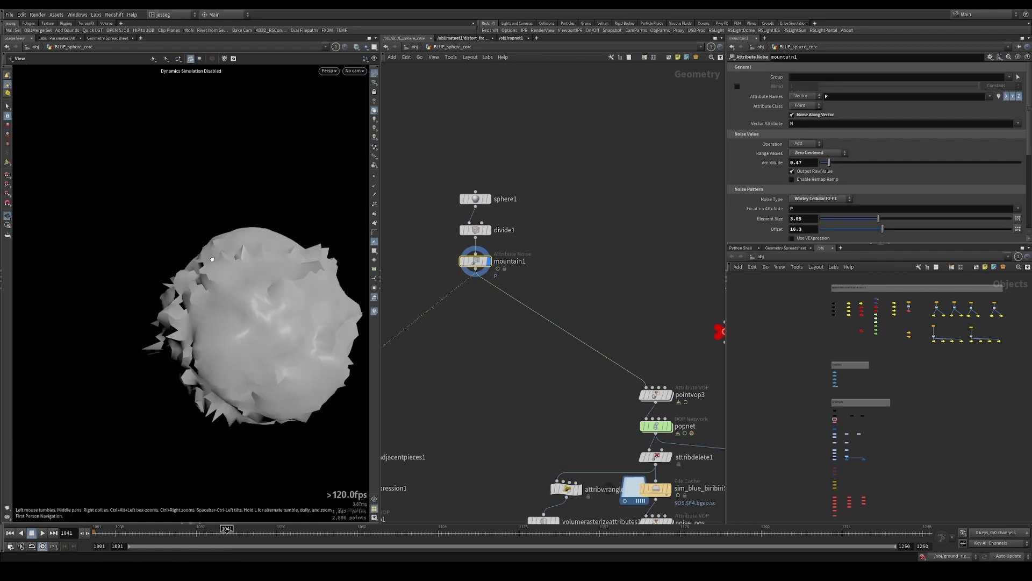
{"action": "key", "text": "Up"}
{"action": "key", "text": "ctrl+Up"}
{"action": "scroll", "coordinate": [559, 370], "scroll_direction": "down", "scroll_amount": 6}
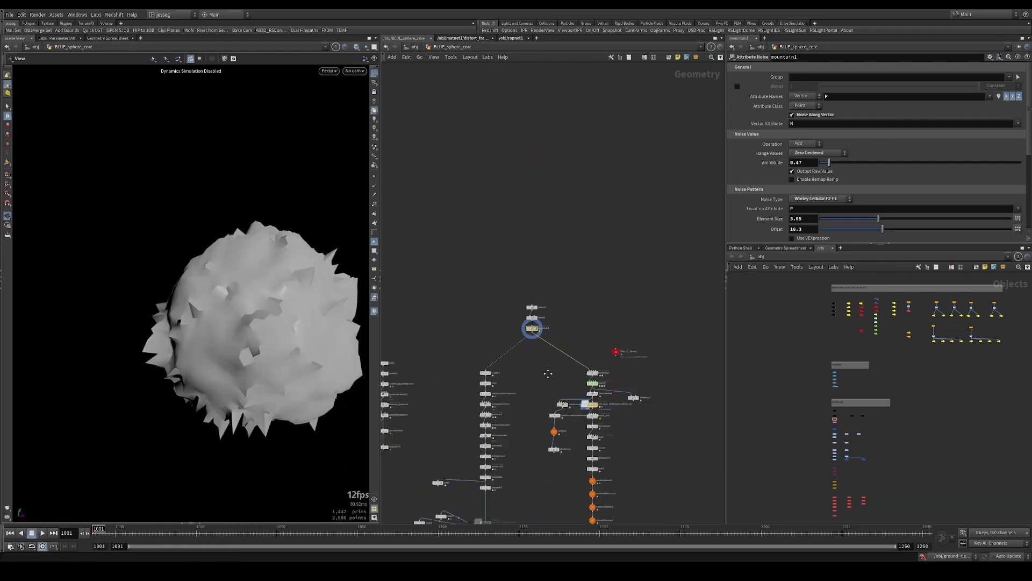
Play the mountain1 surface animation and open scatter1's settings at the top of the lightning branch
{"action": "middle_click_drag", "start_coordinate": [549, 373], "coordinate": [569, 277]}
{"action": "key", "text": "Up"}
{"action": "key", "text": "Up"}
{"action": "scroll", "coordinate": [523, 292], "scroll_direction": "up", "scroll_amount": 3}
{"action": "left_click", "coordinate": [493, 278]}
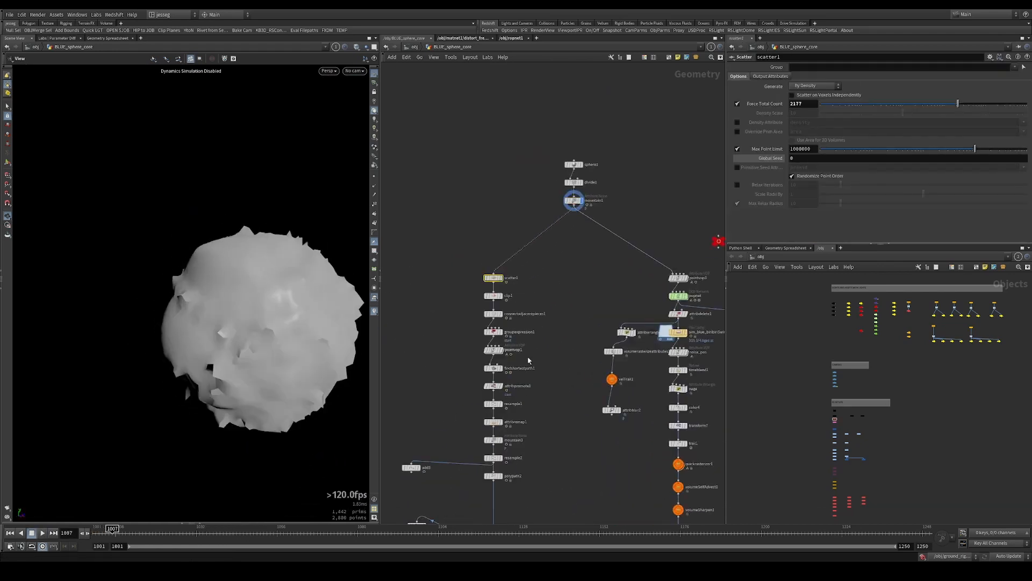
Display the OUT_lightning_sphere null and play the finished lightning animation
{"action": "middle_click_drag", "start_coordinate": [472, 339], "coordinate": [478, 187]}
{"action": "middle_click_drag", "start_coordinate": [556, 317], "coordinate": [571, 143]}
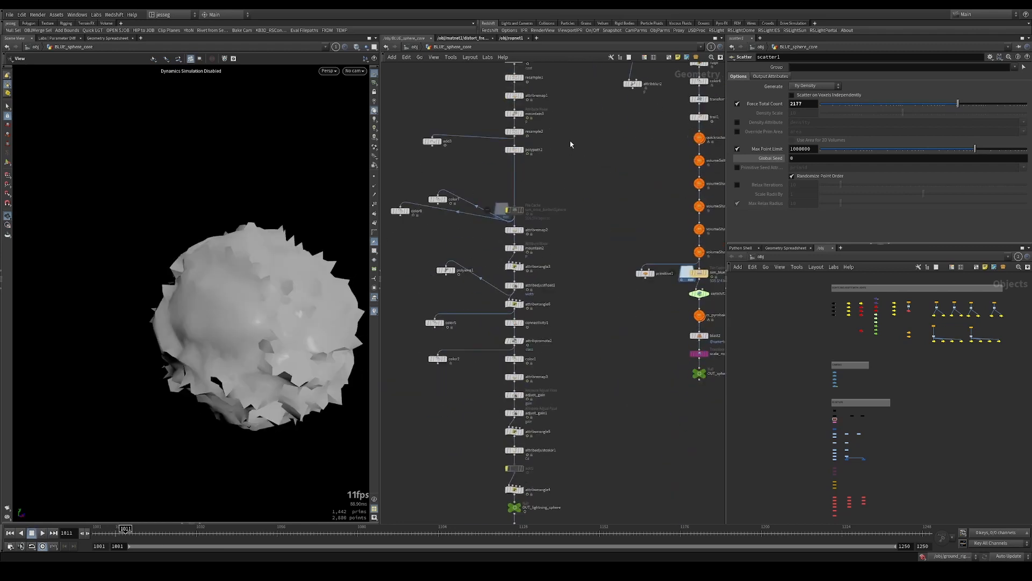
{"action": "scroll", "coordinate": [578, 154], "scroll_direction": "down", "scroll_amount": 3}
{"action": "scroll", "coordinate": [558, 364], "scroll_direction": "up", "scroll_amount": 6}
{"action": "middle_click_drag", "start_coordinate": [542, 472], "coordinate": [554, 409]}
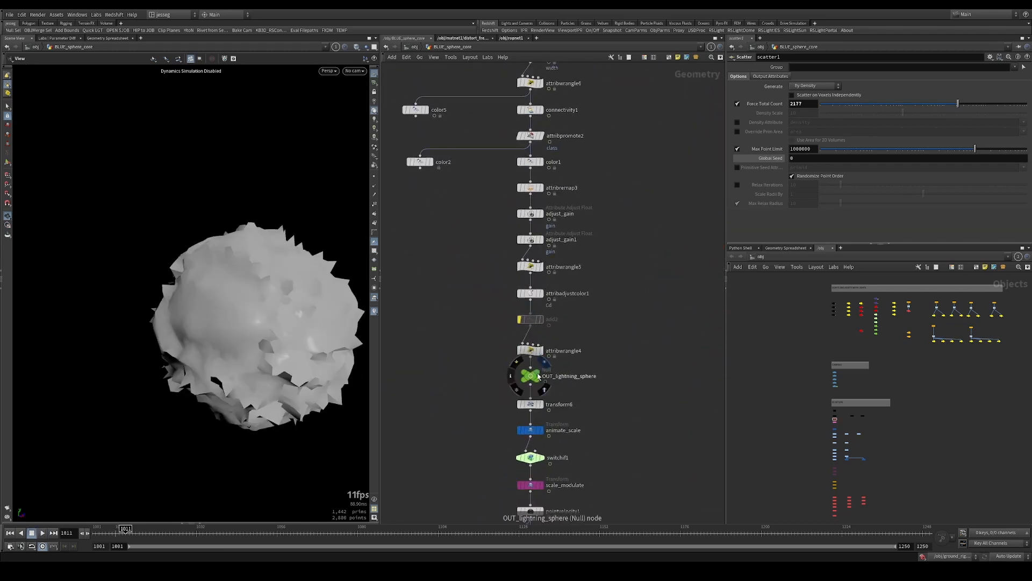
{"action": "left_click", "coordinate": [536, 376]}
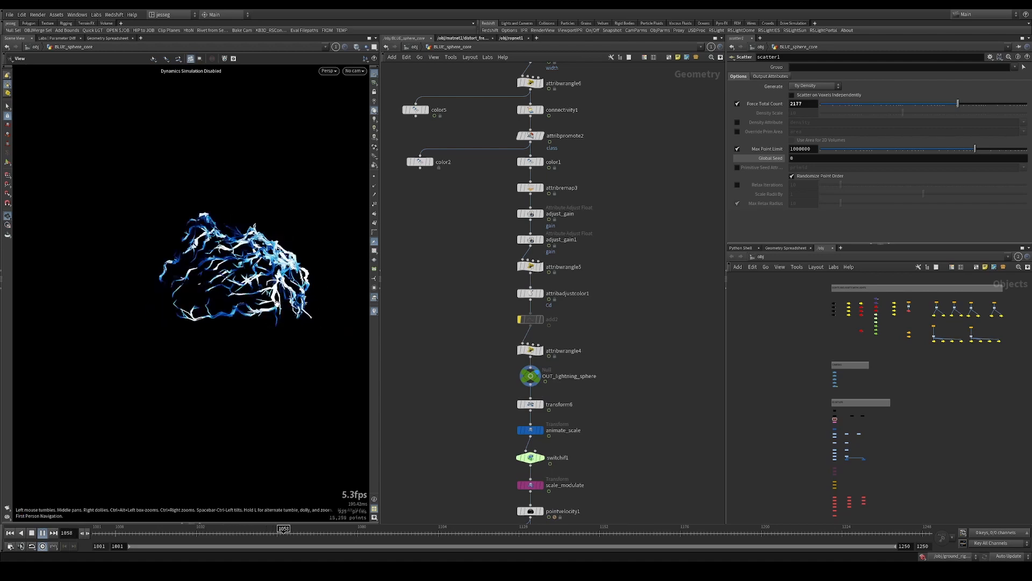
{"action": "key", "text": "Up"}
{"action": "key", "text": "ctrl+Up"}
{"action": "key", "text": "Up"}
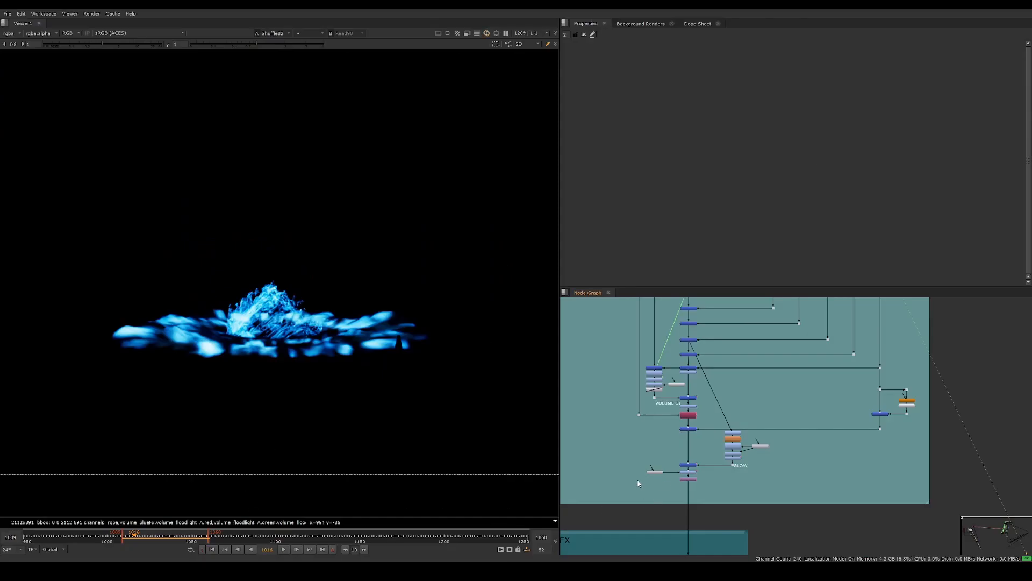
Switch to Nuke and play back the FX - BLUE envFX branch in the viewer
{"action": "middle_click_drag", "start_coordinate": [637, 483], "coordinate": [754, 371]}
{"action": "left_click", "coordinate": [660, 515], "text": "ctrl+shift"}
{"action": "left_click", "coordinate": [288, 550]}
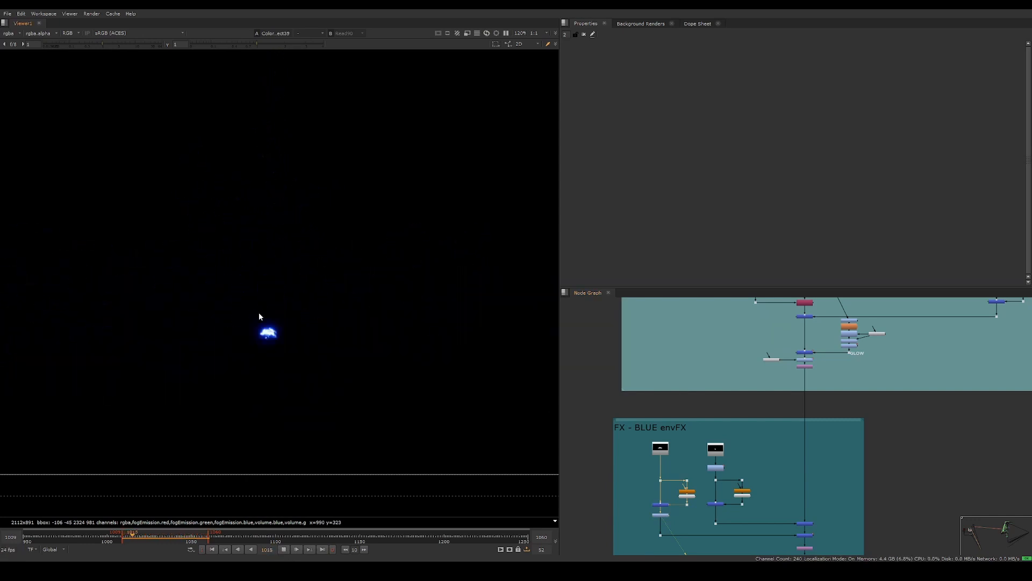
Open the reference video from the ref folder, replay its opening blue explosion several times, and close the player
{"action": "left_click", "coordinate": [450, 565]}
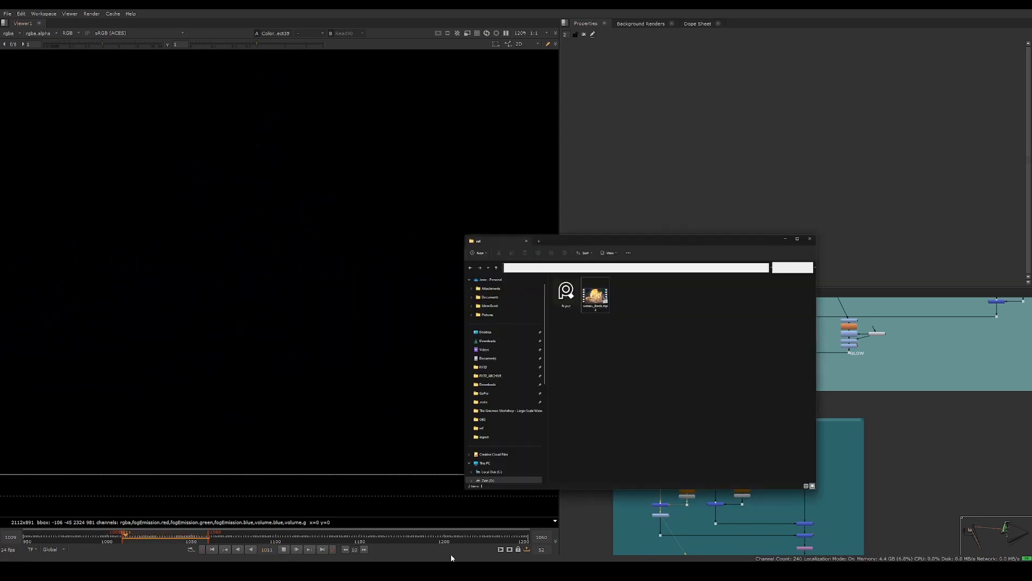
{"action": "double_click", "coordinate": [670, 170]}
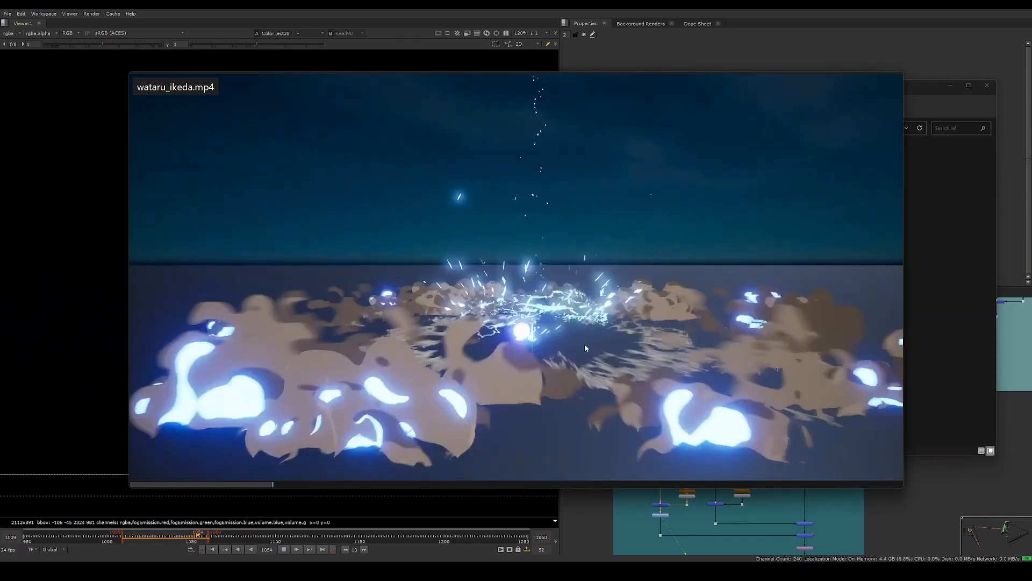
{"action": "left_click", "coordinate": [189, 484]}
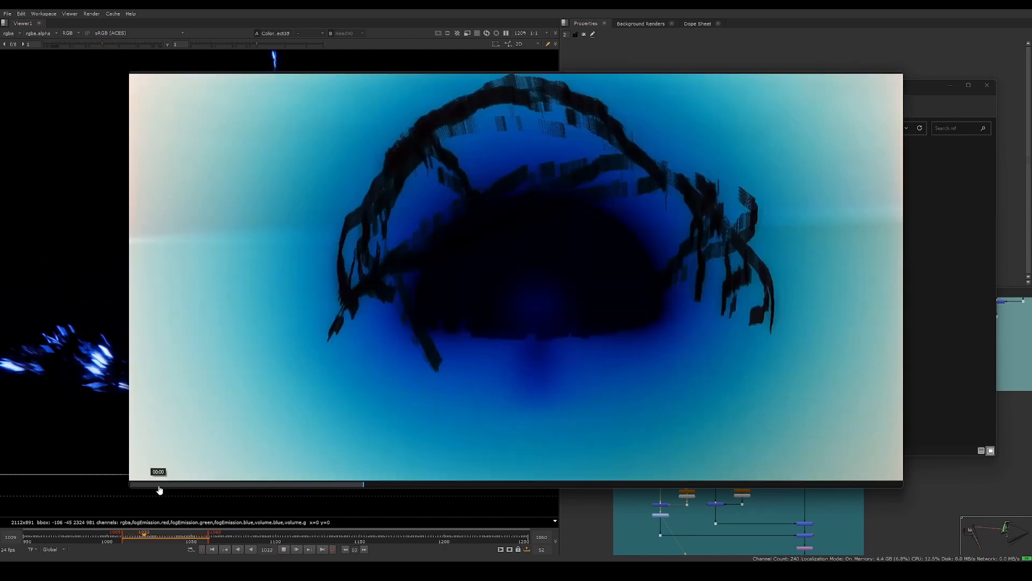
{"action": "left_click", "coordinate": [169, 484]}
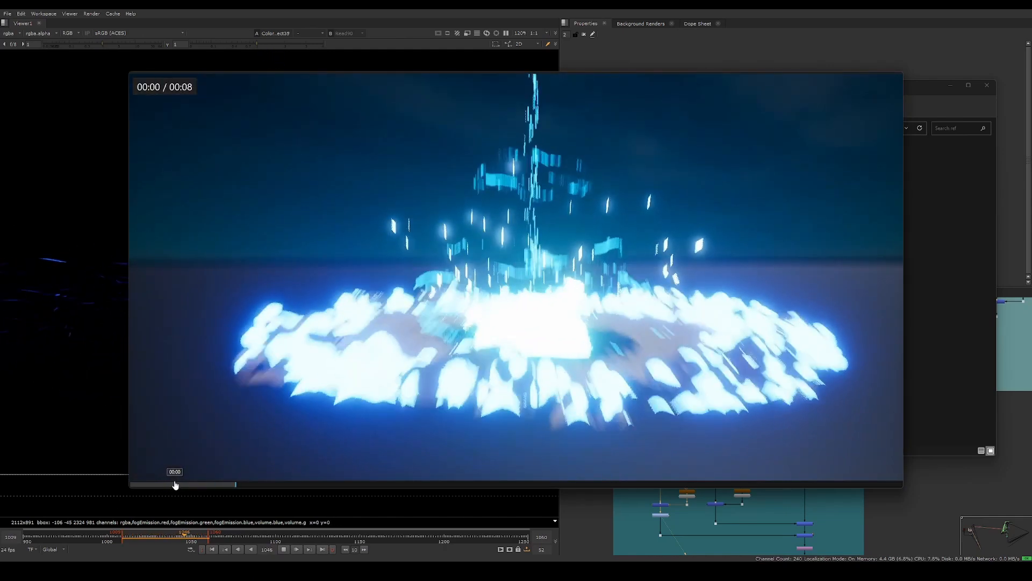
{"action": "left_click", "coordinate": [166, 485]}
{"action": "left_click", "coordinate": [489, 366]}
{"action": "right_click", "coordinate": [496, 349]}
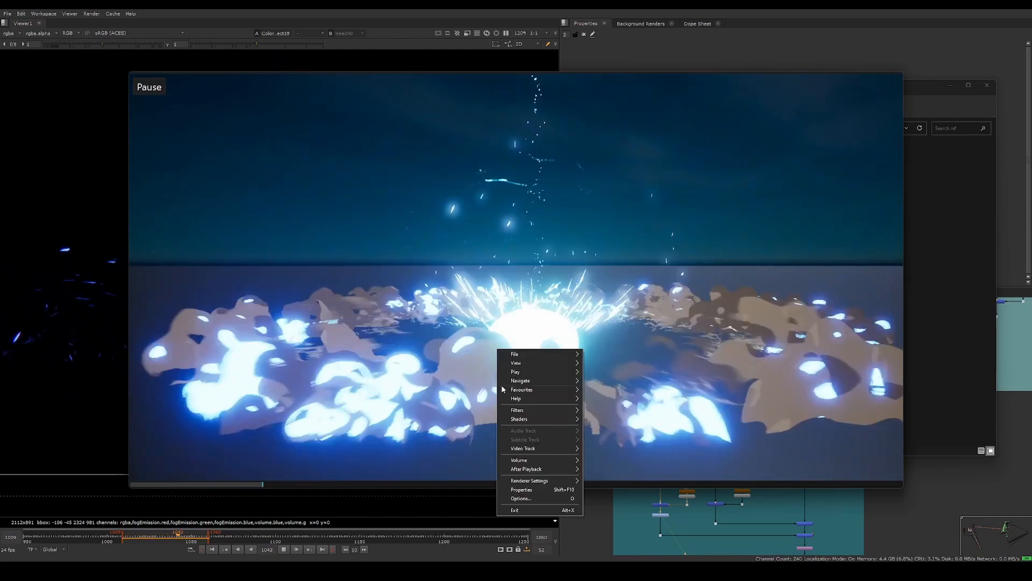
{"action": "left_click", "coordinate": [514, 511]}
Switch back to Houdini, select OUT_lightning_sphere, replay its animation, and return to frame 1001
{"action": "left_click", "coordinate": [659, 540]}
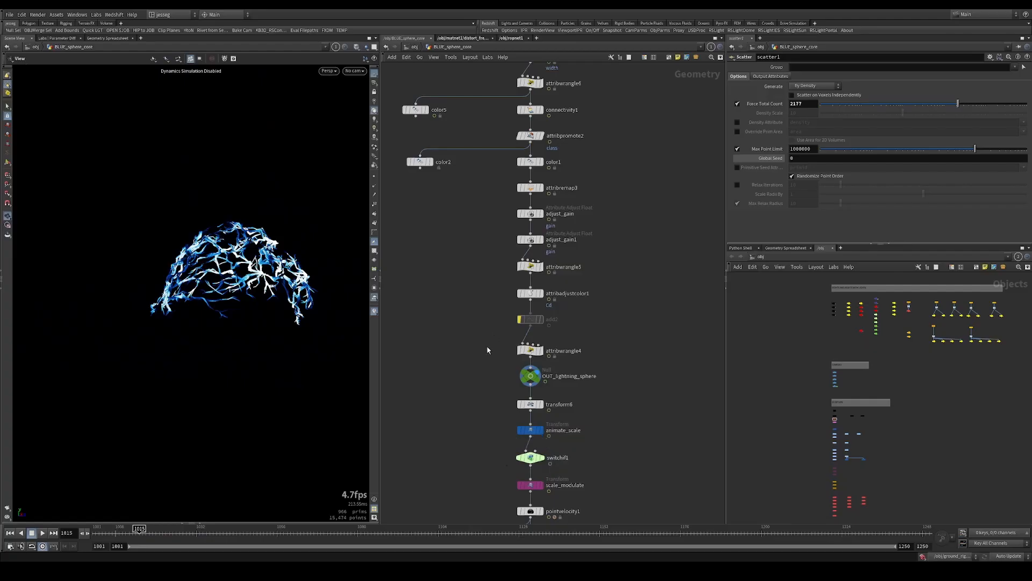
{"action": "middle_click_drag", "start_coordinate": [451, 390], "coordinate": [461, 346]}
{"action": "left_click", "coordinate": [541, 330]}
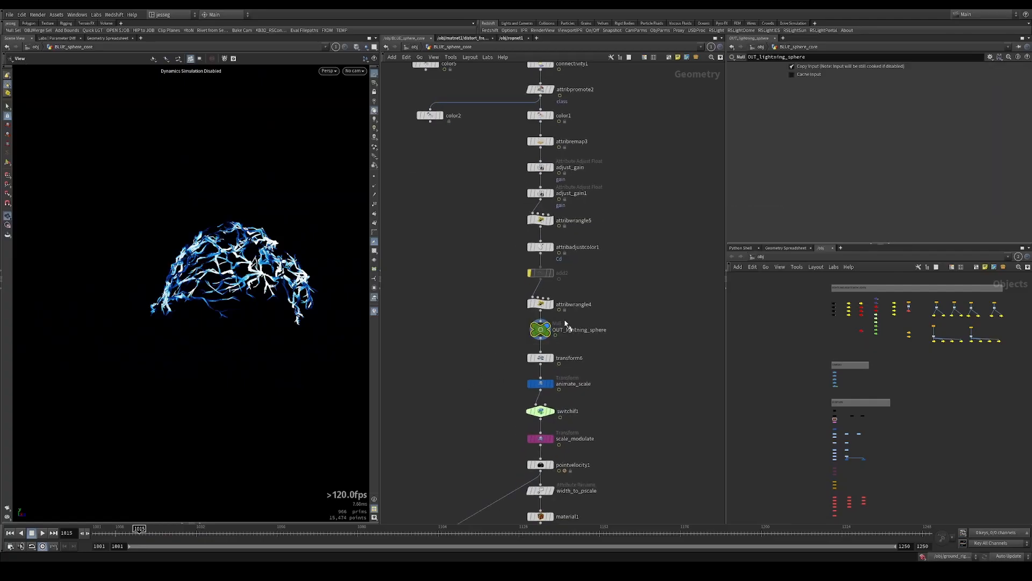
{"action": "left_click", "coordinate": [120, 531]}
{"action": "key", "text": "Up"}
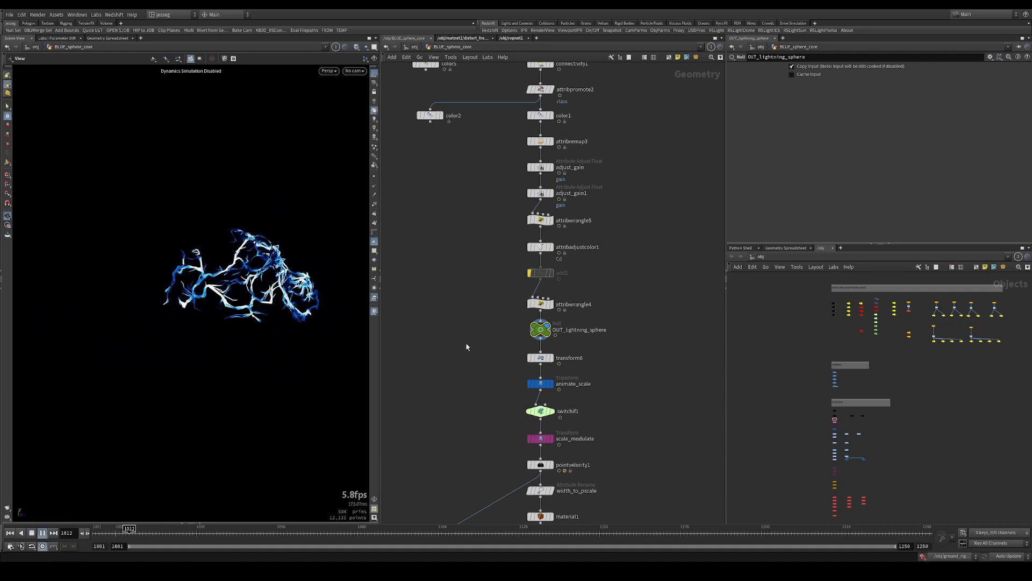
{"action": "key", "text": "Up"}
{"action": "key", "text": "ctrl+Up"}
Inspect transform6's uniform scale and display its output at frame 1001
{"action": "left_click", "coordinate": [541, 357]}
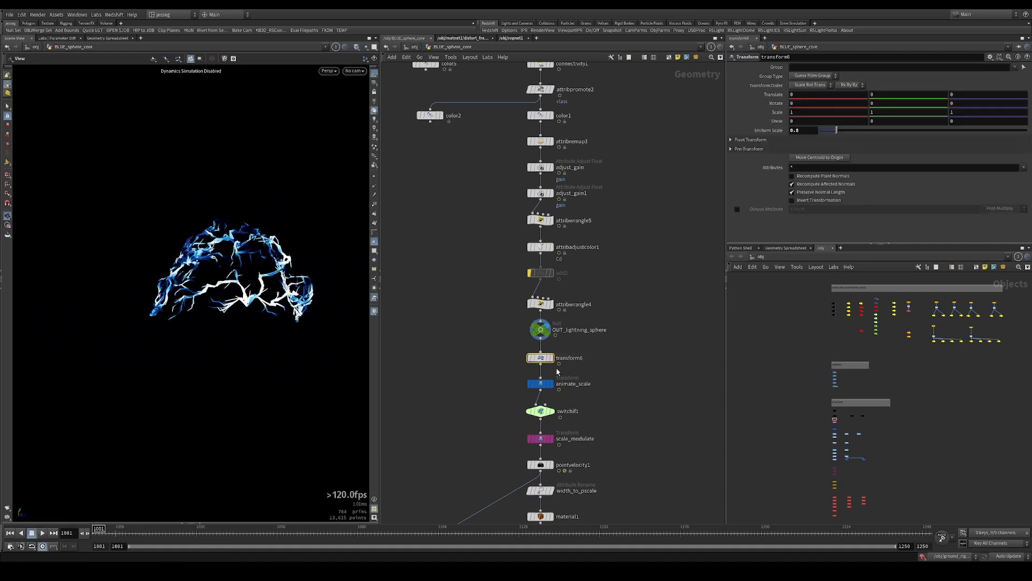
{"action": "key", "text": "Up"}
{"action": "key", "text": "ctrl+Up"}
{"action": "left_click", "coordinate": [553, 358]}
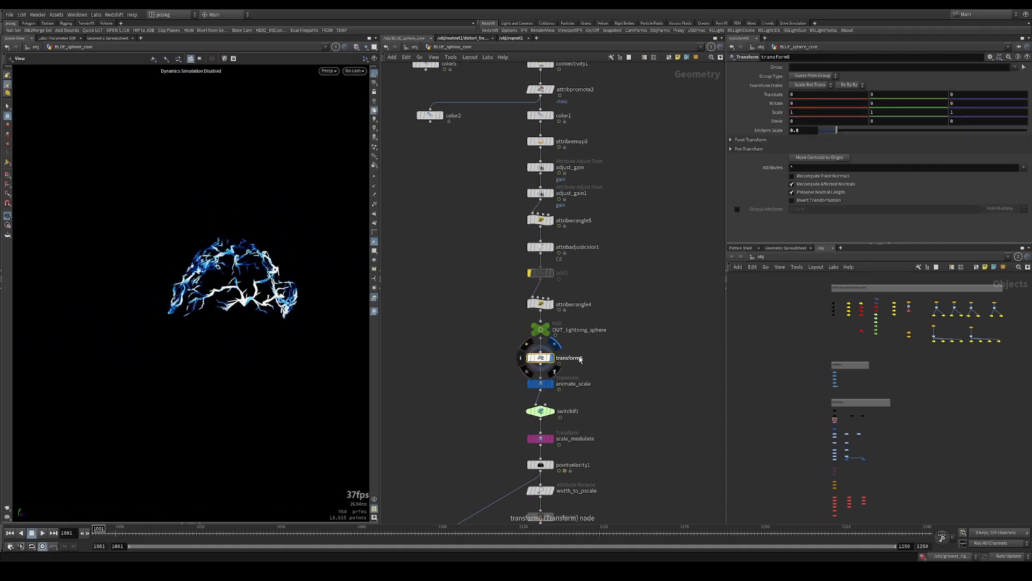
{"action": "left_click_drag", "start_coordinate": [610, 346], "coordinate": [506, 367]}
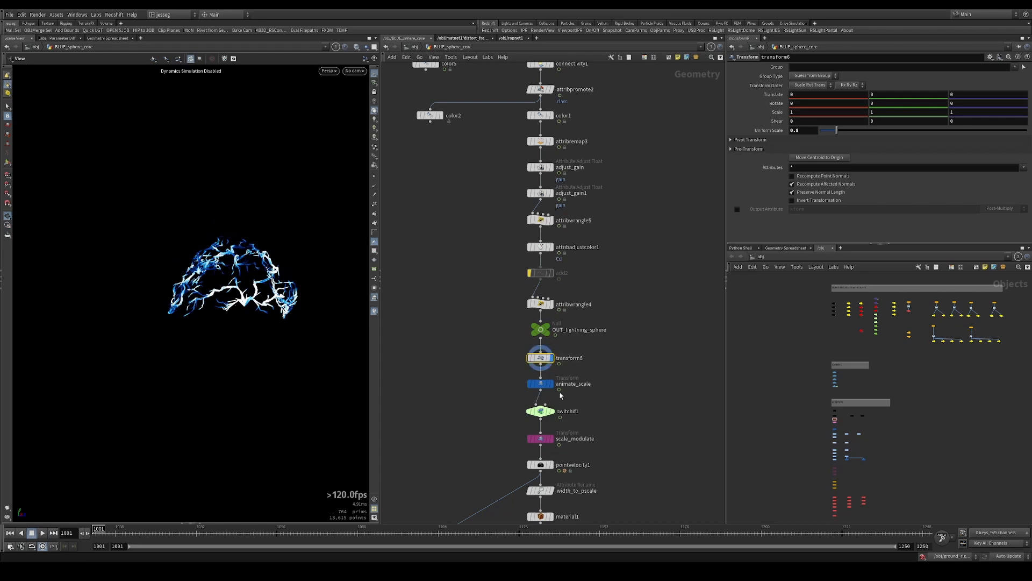
Display animate_scale and scrub the timeline to review its keyframed uniform scale
{"action": "left_click", "coordinate": [553, 384]}
{"action": "left_click_drag", "start_coordinate": [596, 376], "coordinate": [514, 400]}
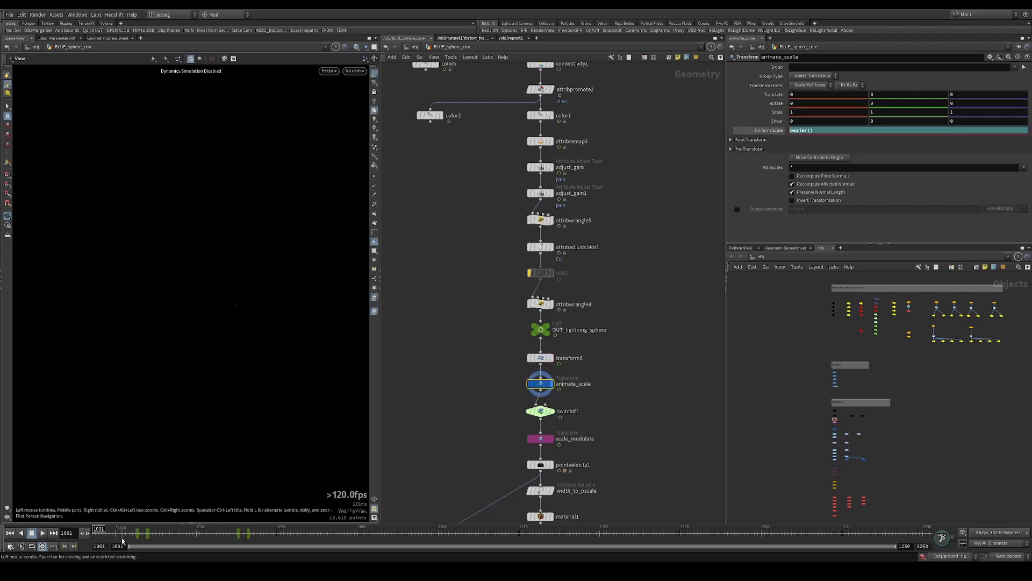
{"action": "left_click_drag", "start_coordinate": [123, 537], "coordinate": [262, 538]}
Inspect switchif1's frame-based test expression, display the node, and scrub the timeline to frame 1040
{"action": "left_click", "coordinate": [541, 411]}
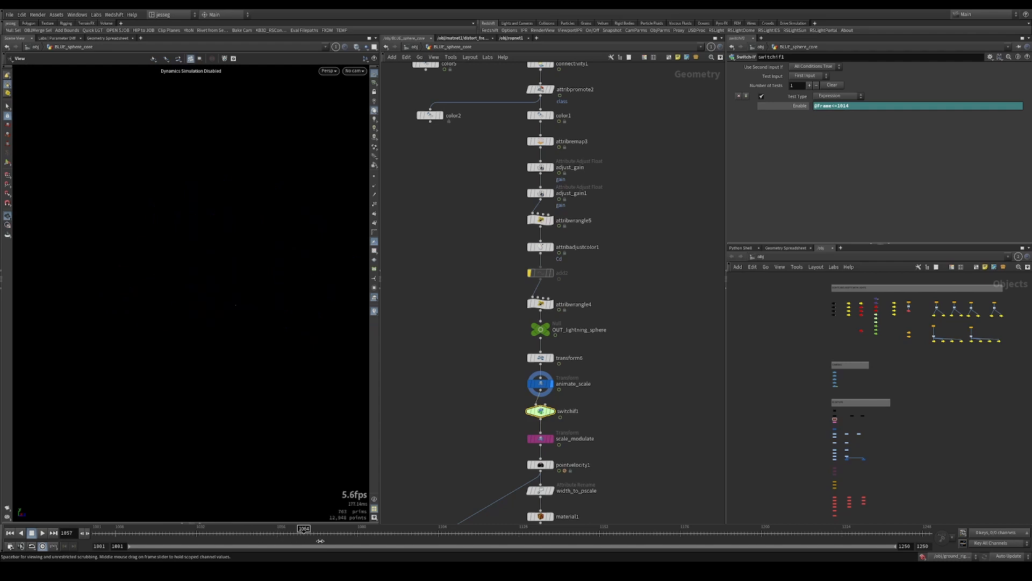
{"action": "left_click_drag", "start_coordinate": [391, 533], "coordinate": [420, 533]}
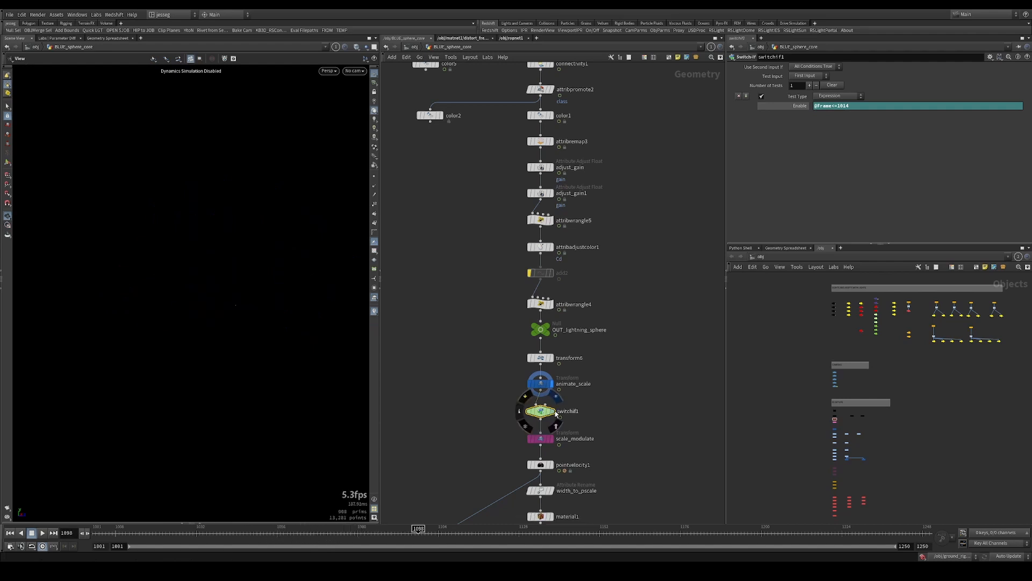
{"action": "left_click", "coordinate": [553, 411]}
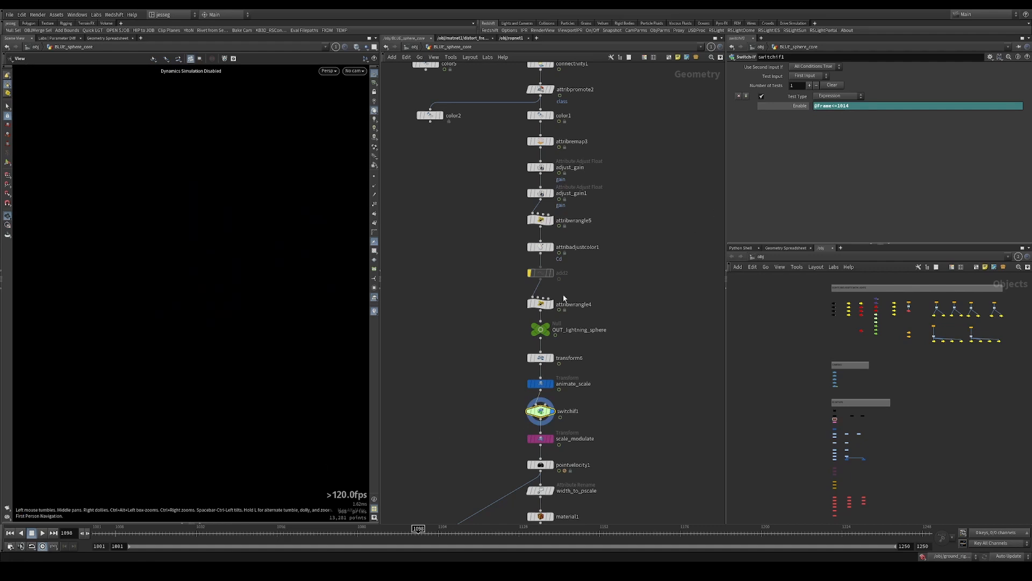
{"action": "left_click", "coordinate": [141, 533]}
{"action": "left_click_drag", "start_coordinate": [141, 530], "coordinate": [223, 532]}
Inspect scale_modulate's uniform scale expression, display the node, and play its animation from the first frame
{"action": "middle_click_drag", "start_coordinate": [592, 433], "coordinate": [612, 329]}
{"action": "left_click", "coordinate": [564, 337]}
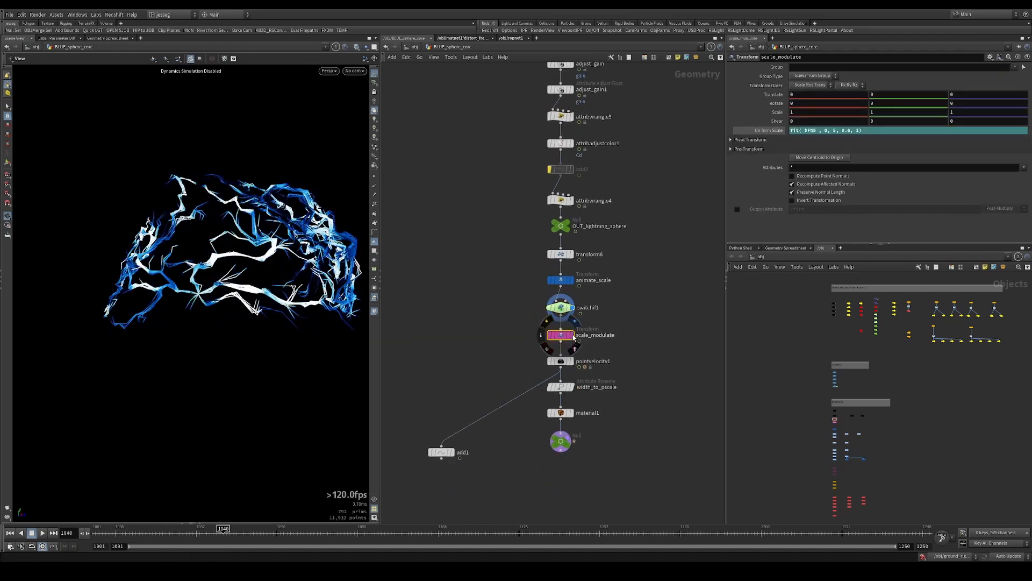
{"action": "left_click", "coordinate": [571, 335]}
{"action": "key", "text": "ctrl+Up"}
{"action": "key", "text": "Up"}
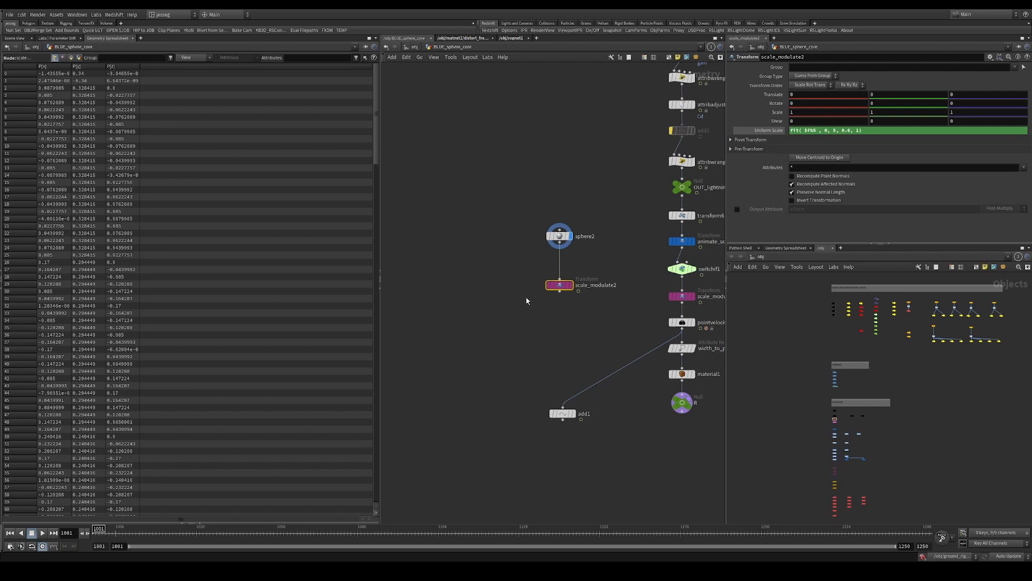
Examine scale_modulate2's uniform scale expression on the test sphere and advance to frame 1002 to compare point positions
{"action": "middle_click_drag", "start_coordinate": [609, 262], "coordinate": [525, 242]}
{"action": "left_click_drag", "start_coordinate": [516, 240], "coordinate": [474, 280]}
{"action": "left_click", "coordinate": [623, 275]}
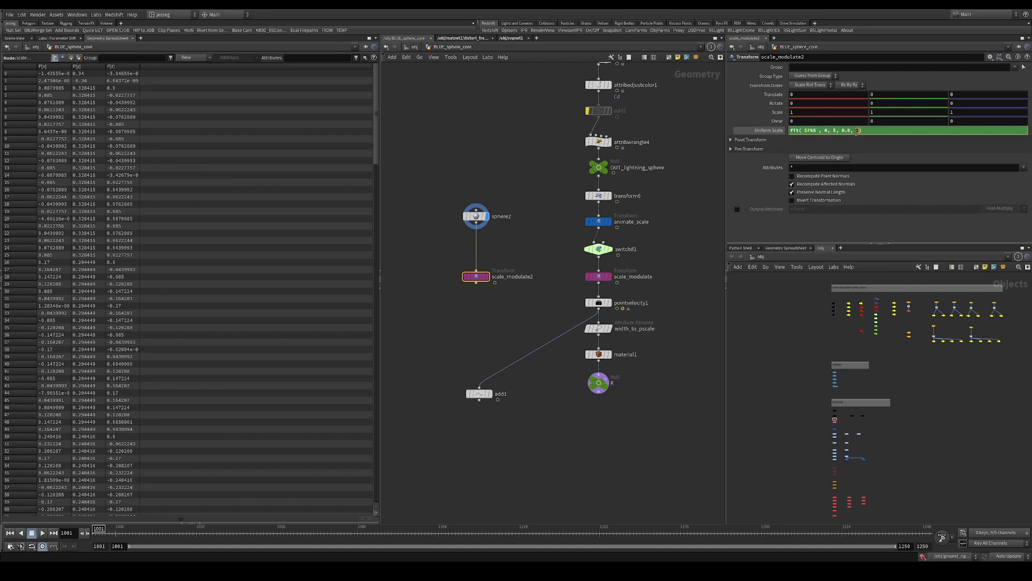
{"action": "left_click", "coordinate": [786, 133]}
{"action": "left_click", "coordinate": [786, 133]}
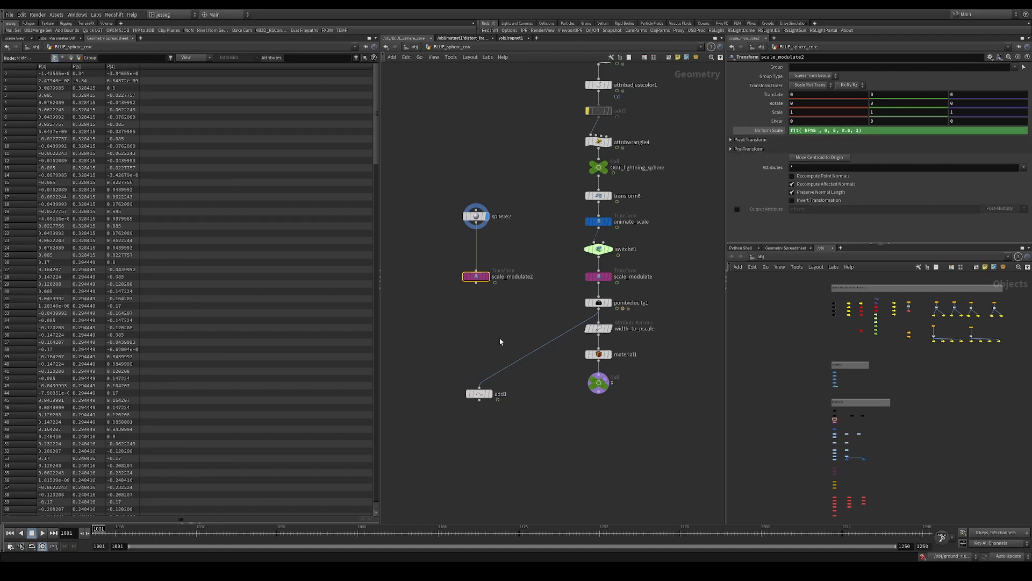
{"action": "key", "text": "Right"}
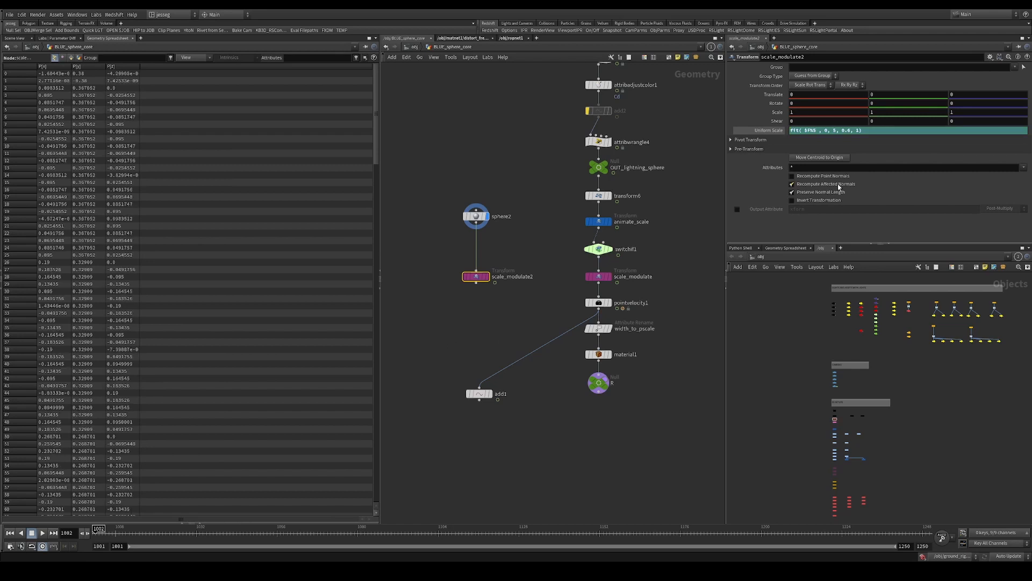
Show scale_modulate2's evaluated uniform scale, advance frame by frame to 1021 to follow its cycle, and examine the fit expression's arguments
{"action": "left_click", "coordinate": [769, 130]}
{"action": "key", "text": "Right"}
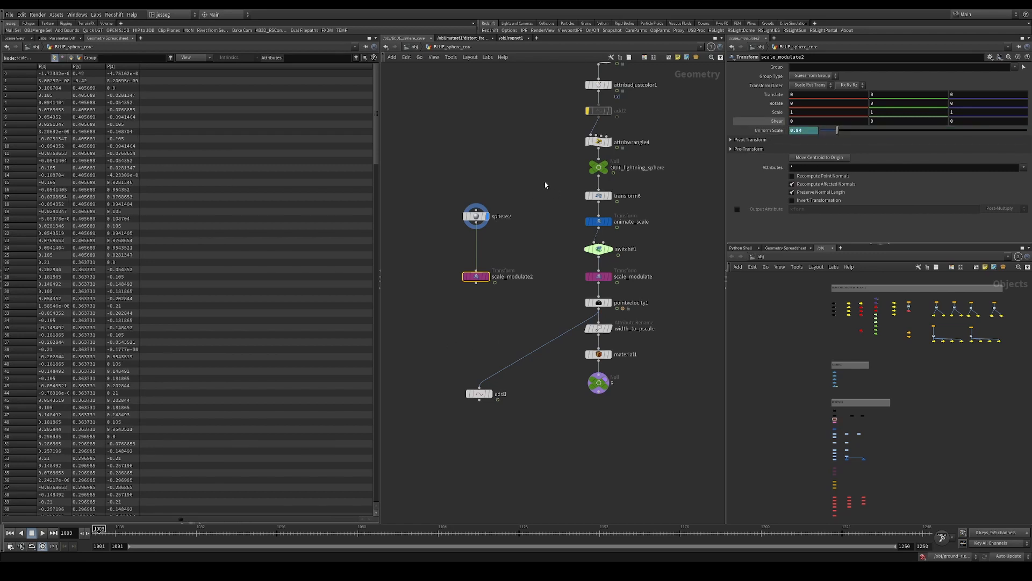
{"action": "key", "text": "Right"}
{"action": "key", "text": "Right"}
{"action": "key", "text": "Right"}
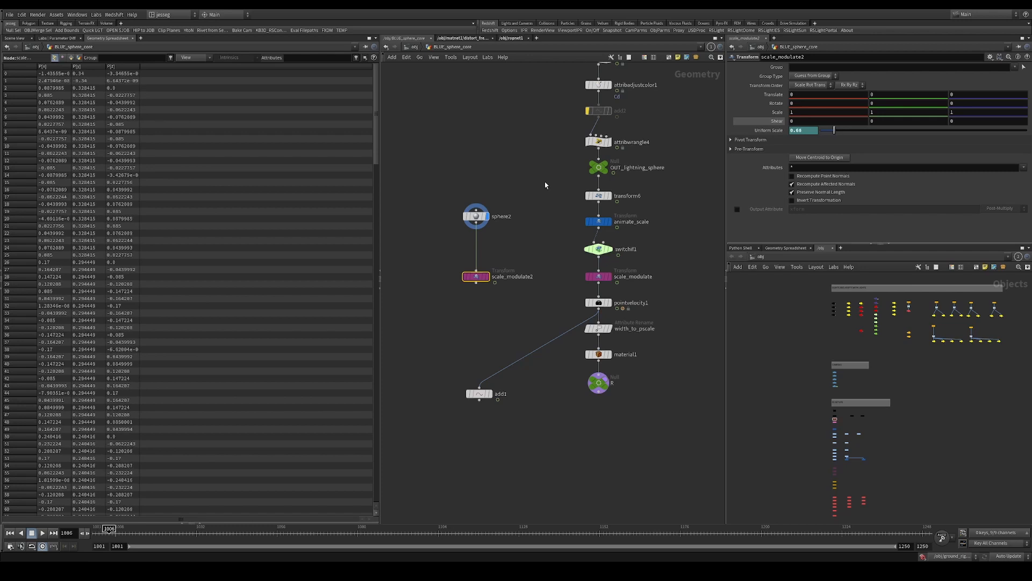
{"action": "key", "text": "Right"}
{"action": "key", "text": "Right"}
{"action": "key", "text": "Right"}
{"action": "key", "text": "Right"}
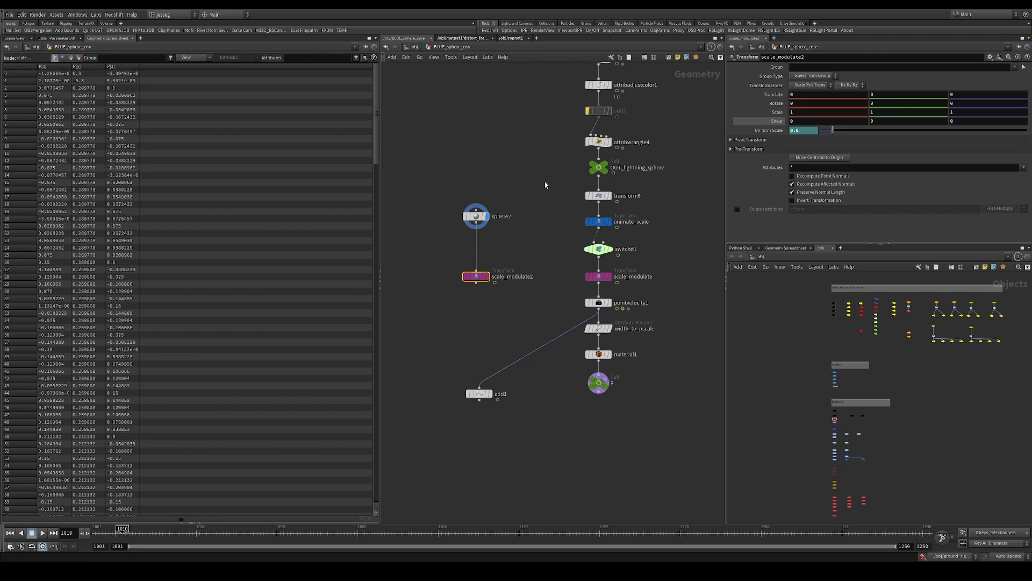
{"action": "key", "text": "Right"}
{"action": "key", "text": "Right"}
{"action": "key", "text": "Right"}
{"action": "key", "text": "Right"}
{"action": "key", "text": "Right"}
{"action": "key", "text": "Right"}
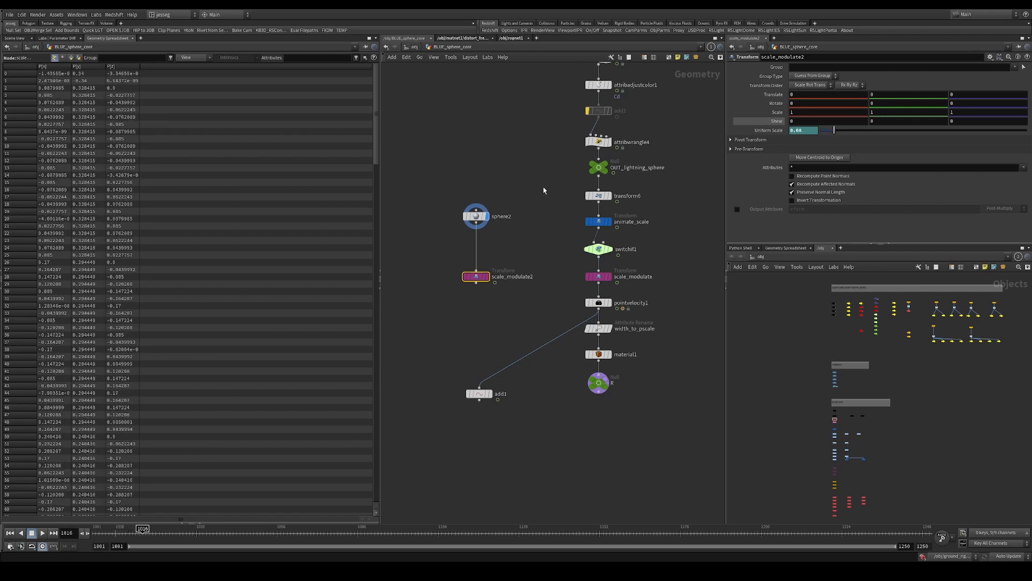
{"action": "key", "text": "Right"}
{"action": "key", "text": "Right"}
{"action": "key", "text": "Right"}
{"action": "key", "text": "Right"}
{"action": "key", "text": "Right"}
{"action": "left_click", "coordinate": [816, 130]}
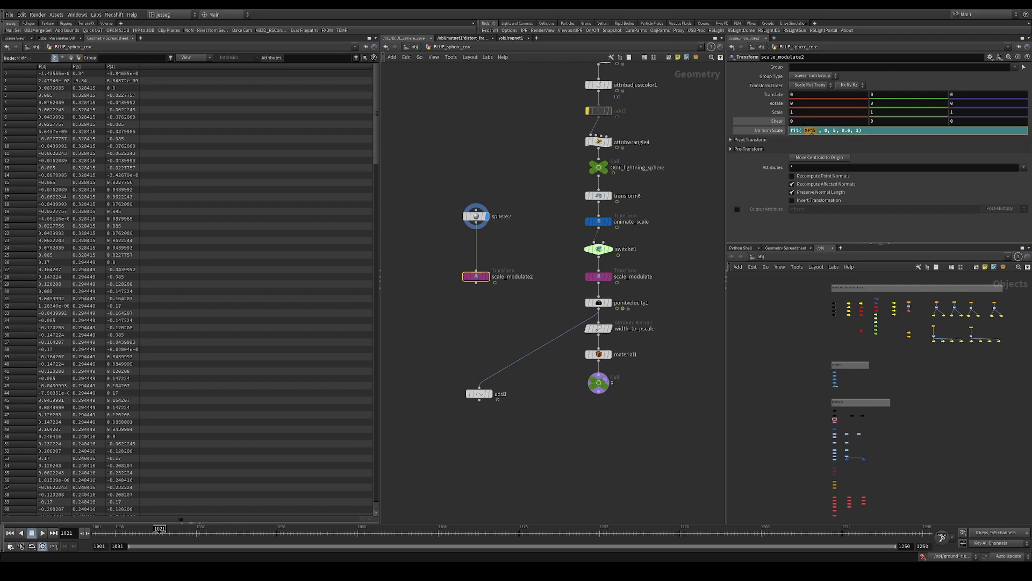
{"action": "double_click", "coordinate": [828, 131]}
Display scale_modulate2 in the scene view, play the test sphere's animation, and return the display to scale_modulate
{"action": "left_click", "coordinate": [16, 38]}
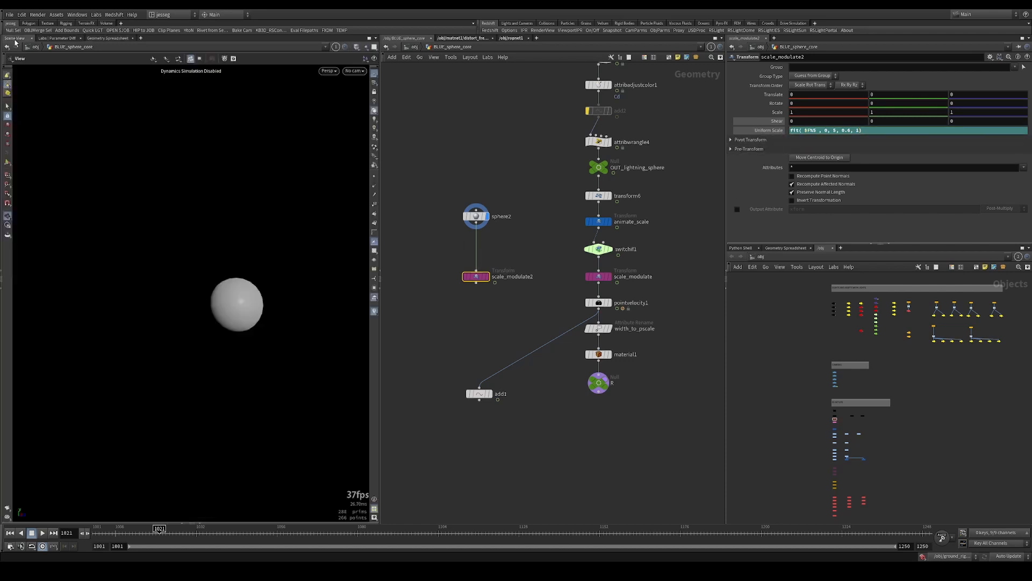
{"action": "left_click", "coordinate": [487, 277]}
{"action": "key", "text": "Up"}
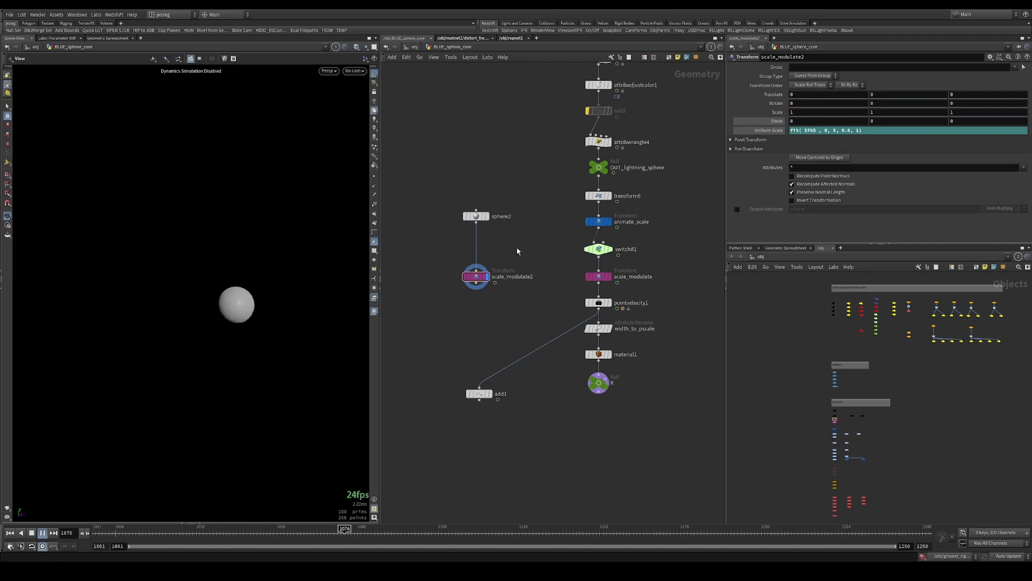
{"action": "key", "text": "Up"}
{"action": "left_click", "coordinate": [609, 277]}
{"action": "middle_click_drag", "start_coordinate": [559, 290], "coordinate": [540, 308]}
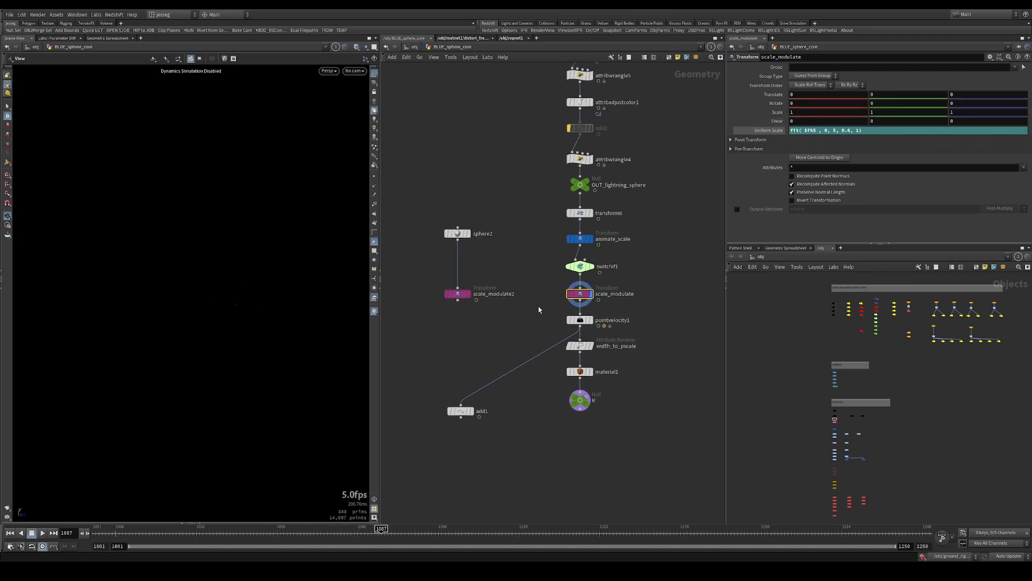
Inspect pointvelocity1's curl noise settings and display the node
{"action": "left_click_drag", "start_coordinate": [529, 308], "coordinate": [614, 329]}
{"action": "left_click", "coordinate": [759, 93]}
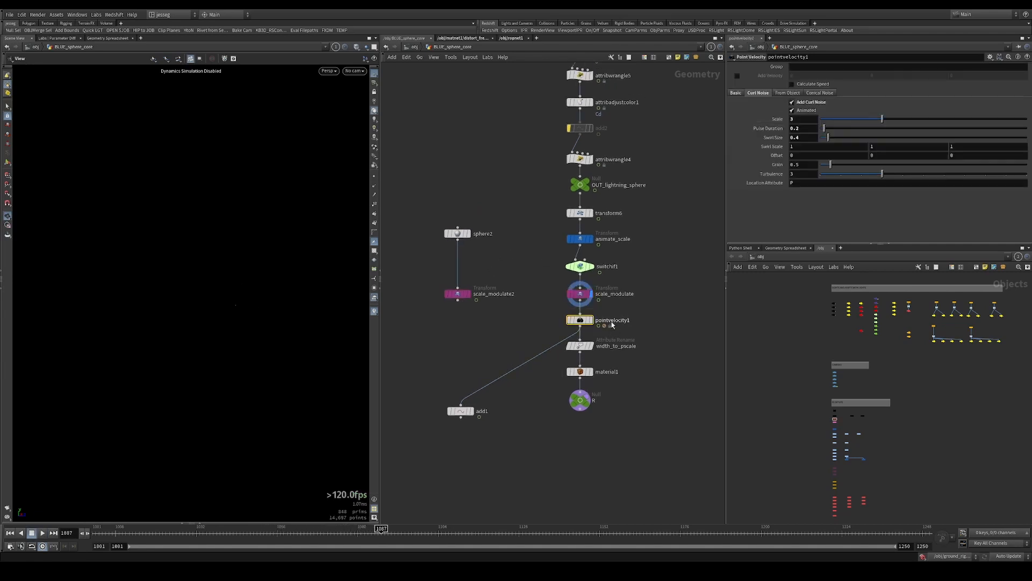
{"action": "left_click", "coordinate": [591, 320]}
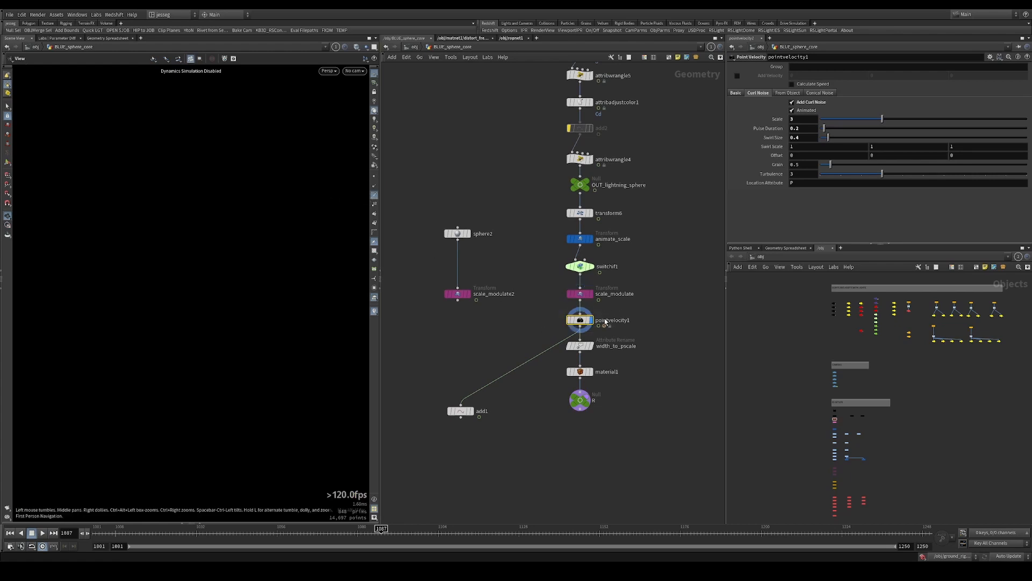
Move to frame 1024 and compare the lightning sphere between pointvelocity1 and scale_modulate, orbiting around the branches
{"action": "left_click", "coordinate": [167, 534]}
{"action": "left_click_drag", "start_coordinate": [294, 293], "coordinate": [288, 334]}
{"action": "right_click_drag", "start_coordinate": [280, 306], "coordinate": [366, 280]}
{"action": "left_click", "coordinate": [591, 294]}
{"action": "mouse_move", "coordinate": [317, 321]}
{"action": "left_mouse_down"}
{"action": "mouse_move", "coordinate": [307, 325]}
{"action": "mouse_move", "coordinate": [317, 326]}
{"action": "left_mouse_up"}
{"action": "left_click_drag", "start_coordinate": [532, 310], "coordinate": [591, 329]}
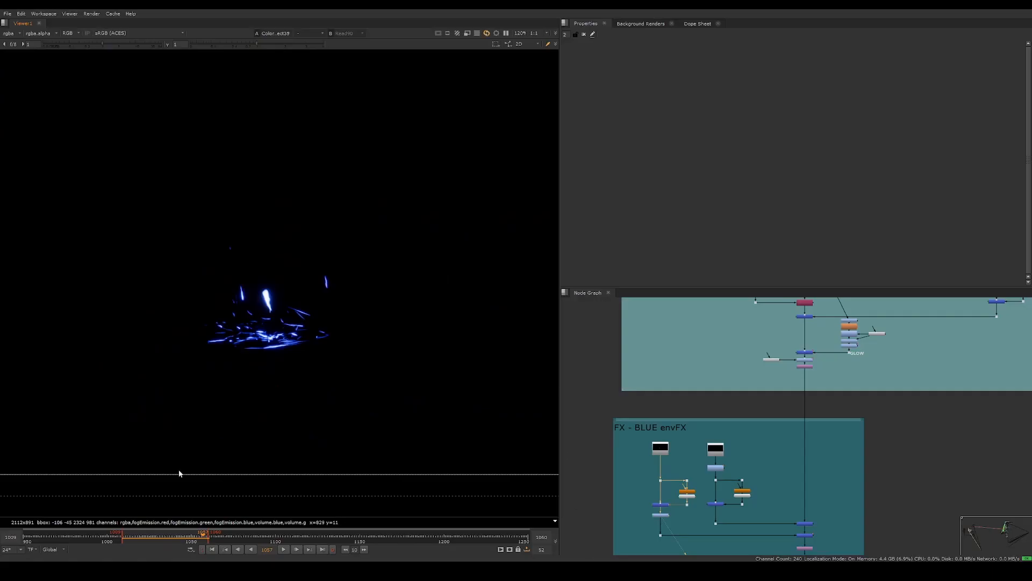
{"action": "left_click_drag", "start_coordinate": [160, 537], "coordinate": [173, 535]}
Examine the blue lightning render in the Nuke comp both close up and in full frame, and return to Houdini
{"action": "scroll", "coordinate": [273, 307], "scroll_direction": "up", "scroll_amount": 5}
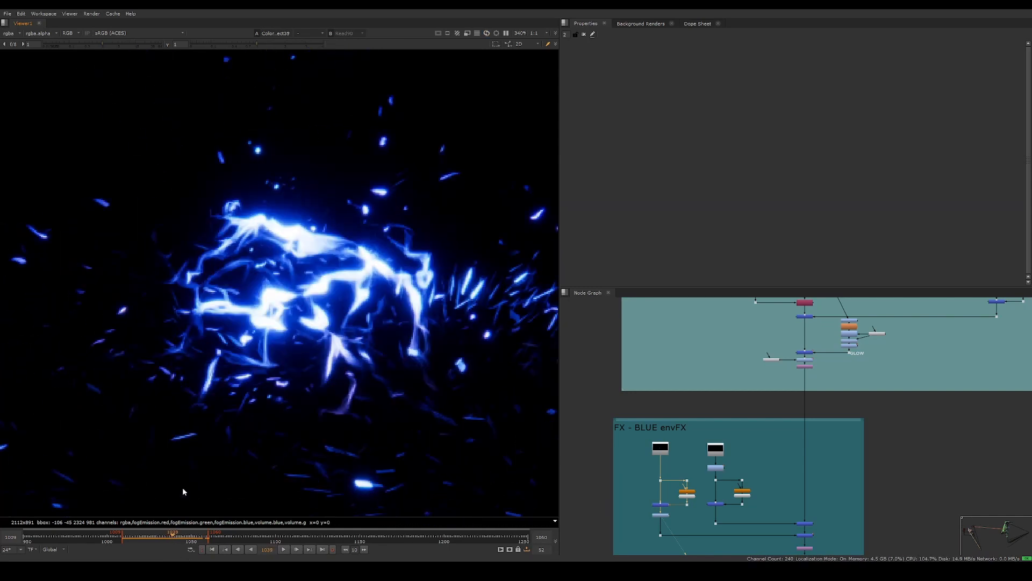
{"action": "scroll", "coordinate": [331, 267], "scroll_direction": "down", "scroll_amount": 8}
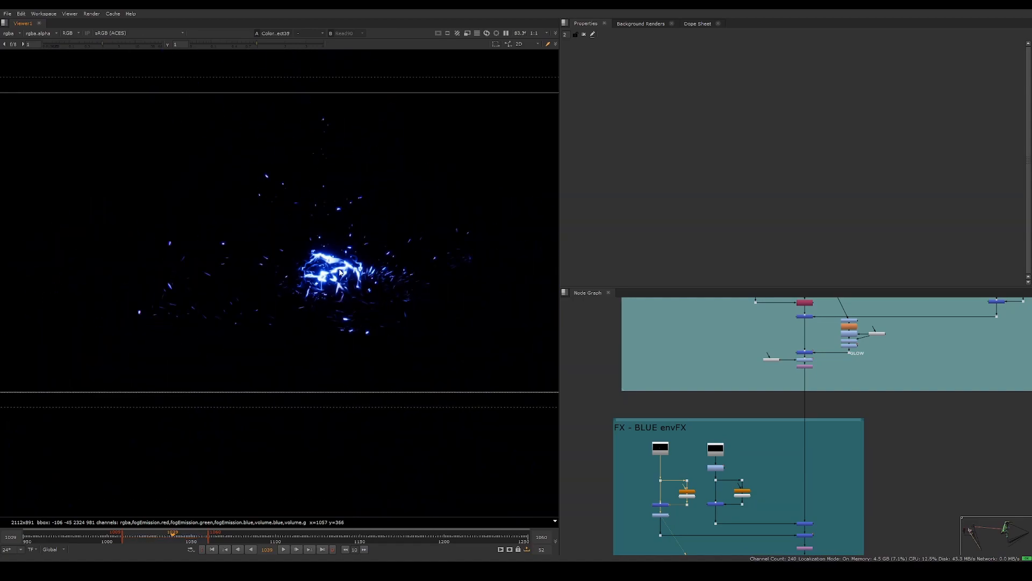
{"action": "key", "text": "alt+Tab"}
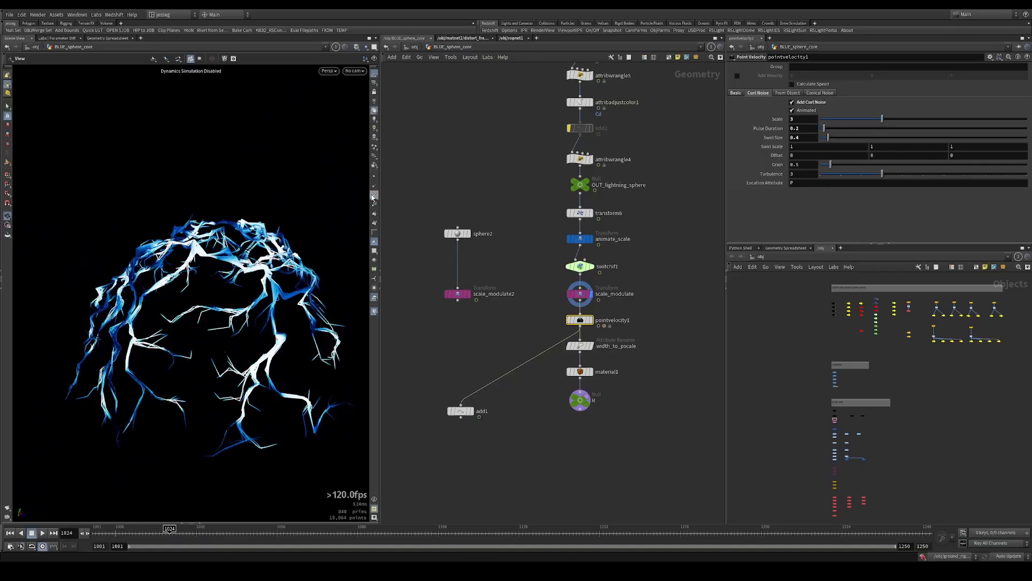
Display pointvelocity1 and survey the complete BLUE_sphere_core node network from its first nodes to the final output
{"action": "left_click_drag", "start_coordinate": [538, 316], "coordinate": [641, 325]}
{"action": "key", "text": "r"}
{"action": "scroll", "coordinate": [598, 344], "scroll_direction": "down", "scroll_amount": 2}
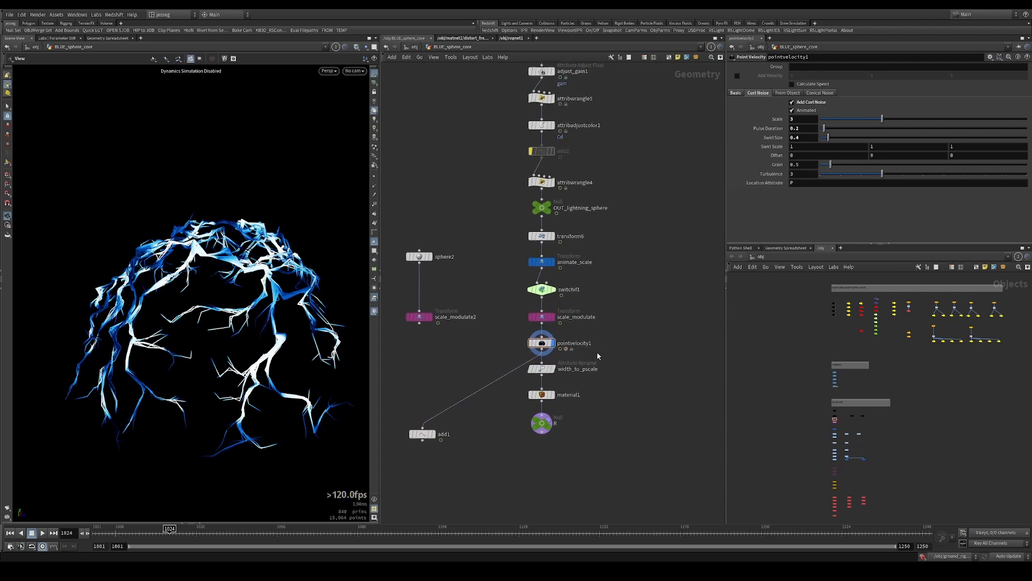
{"action": "scroll", "coordinate": [597, 347], "scroll_direction": "down", "scroll_amount": 3}
{"action": "key", "text": "h"}
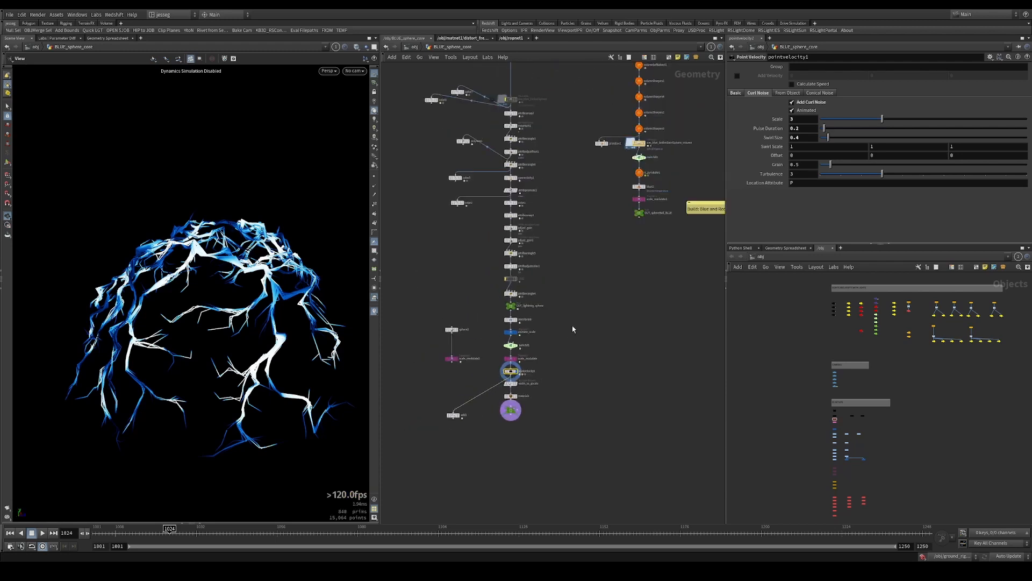
{"action": "left_click_drag", "start_coordinate": [619, 167], "coordinate": [559, 418]}
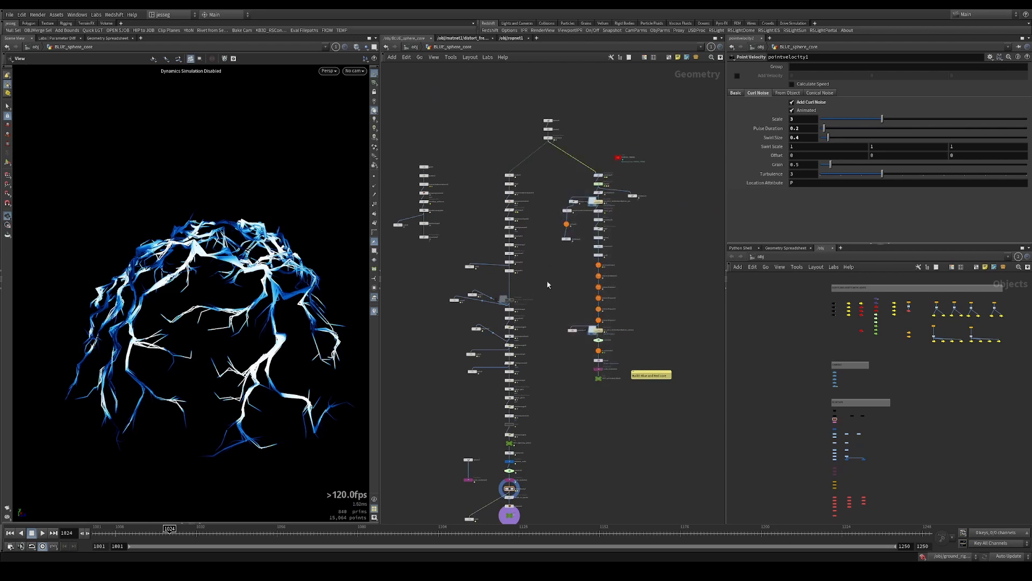
{"action": "middle_click_drag", "start_coordinate": [537, 343], "coordinate": [547, 285]}
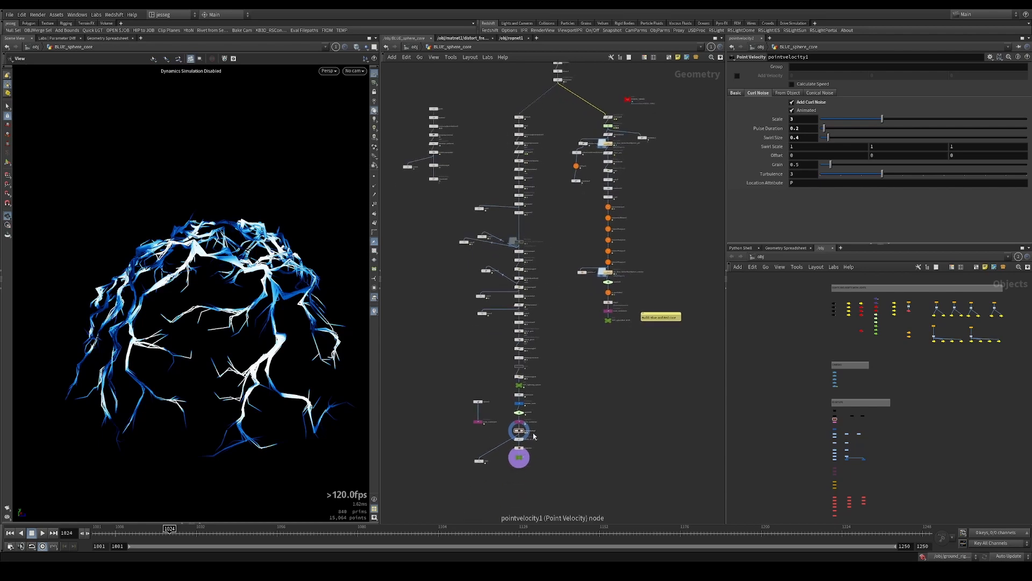